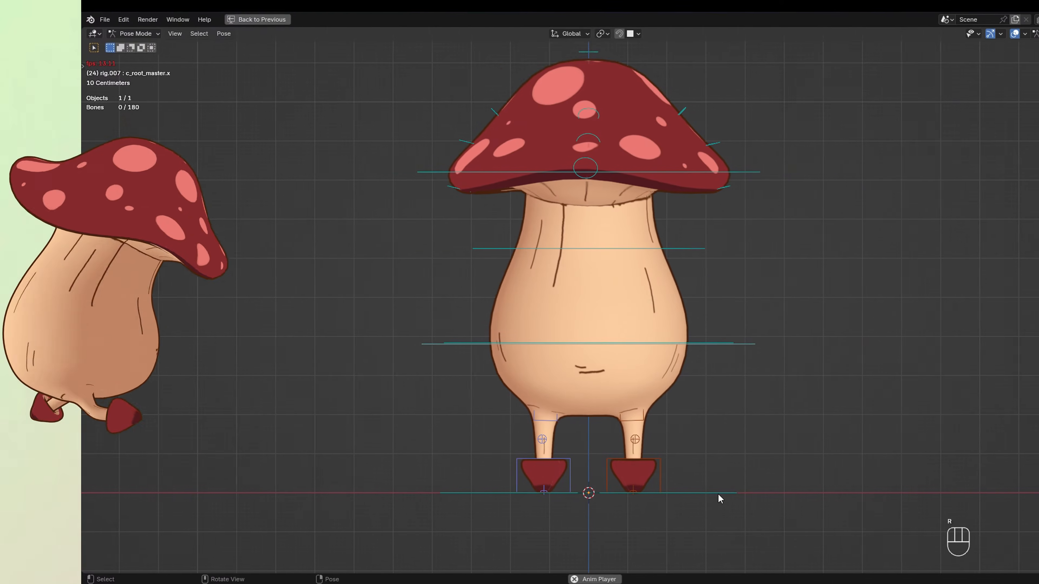
# Try posing the finished mushroom rig by moving and rotating its foot, body and root controls.
pyautogui.click(637, 492)
pyautogui.press('r')
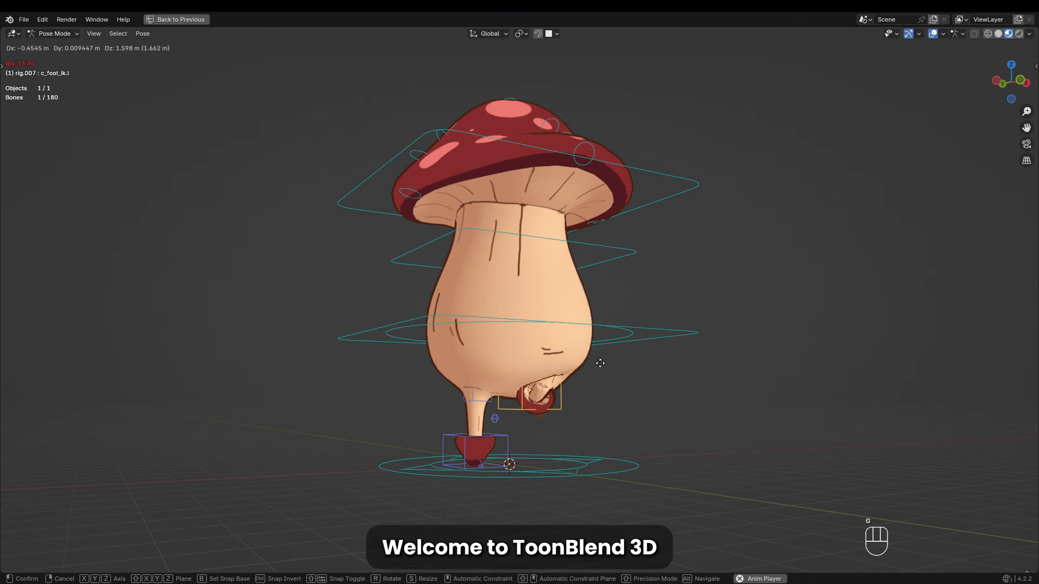
pyautogui.moveTo(505, 368); pyautogui.dragTo(623, 338, button='middle')
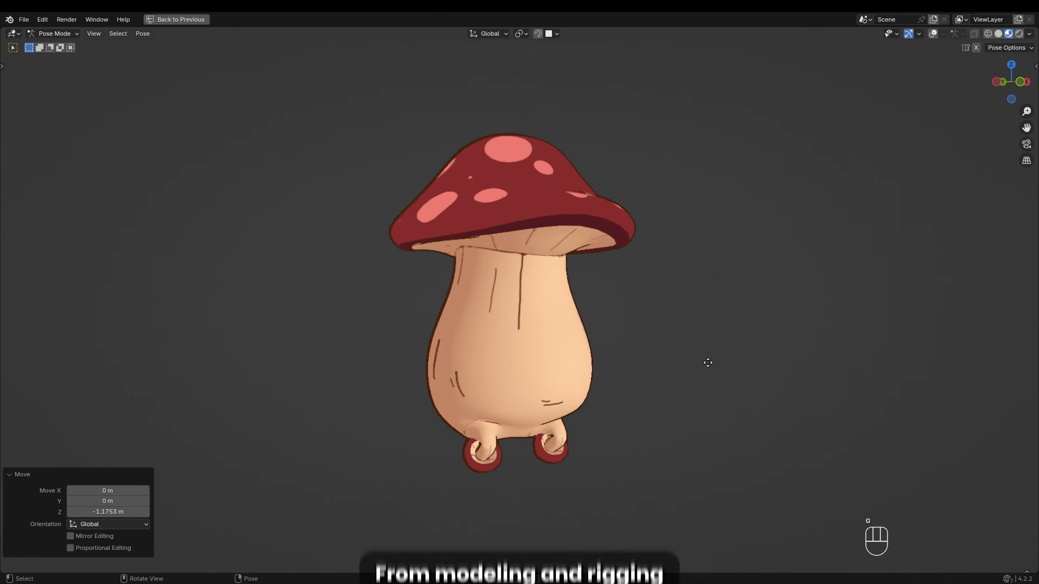
pyautogui.moveTo(705, 362); pyautogui.dragTo(719, 285, button='middle')
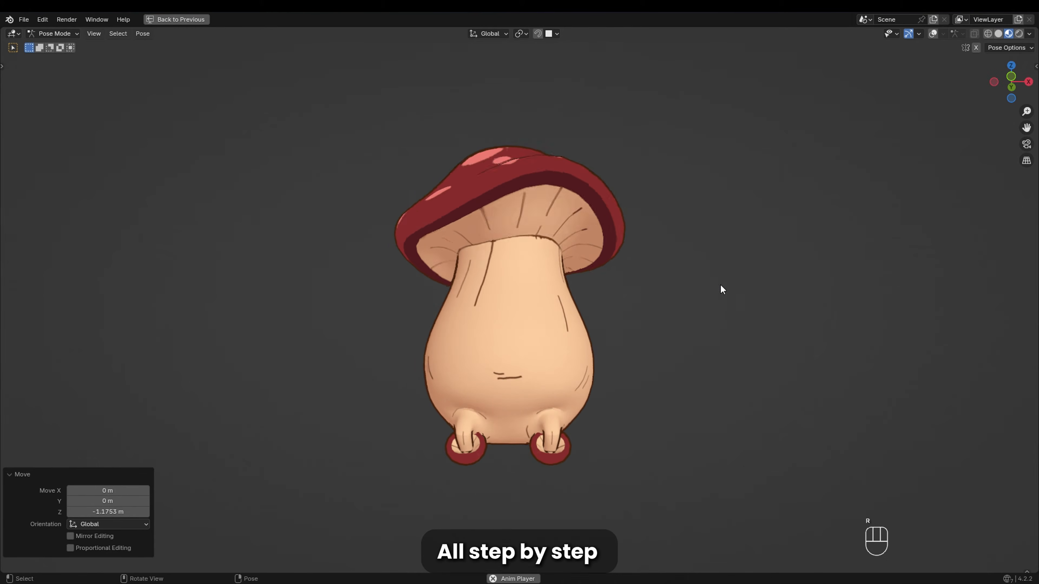
pyautogui.rightClick(721, 286)
pyautogui.click(695, 484)
pyautogui.click(932, 33)
pyautogui.moveTo(632, 323); pyautogui.dragTo(626, 354, button='middle')
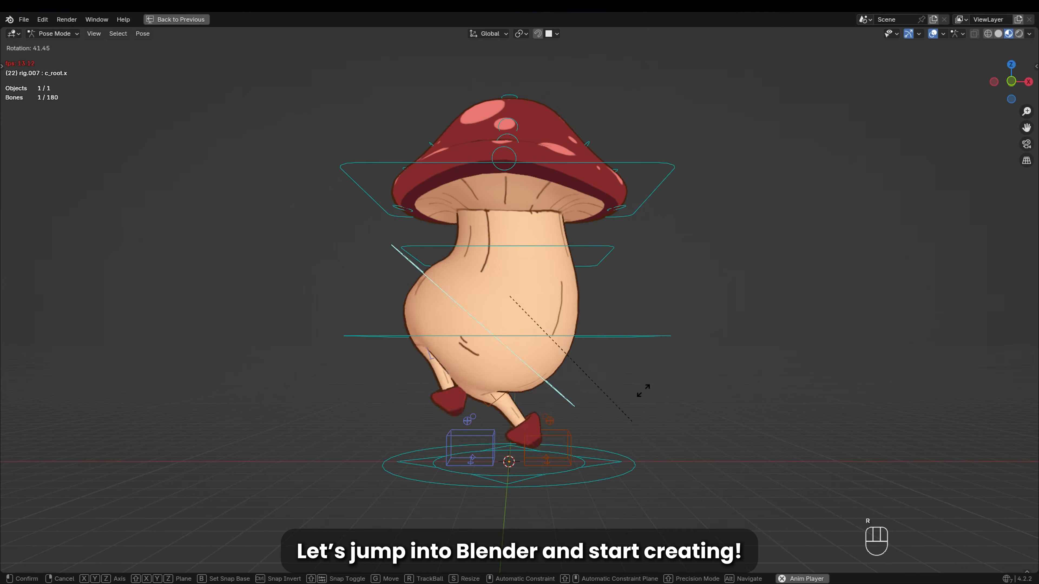
# Restore the full workspace layout around the rigged mushroom and save the file.
pyautogui.hotkey('ctrl', 'space')
pyautogui.scroll(3, 627, 291)
pyautogui.keyDown('shift'); pyautogui.moveTo(694, 322); pyautogui.dragTo(675, 355, button='middle'); pyautogui.keyUp('shift')
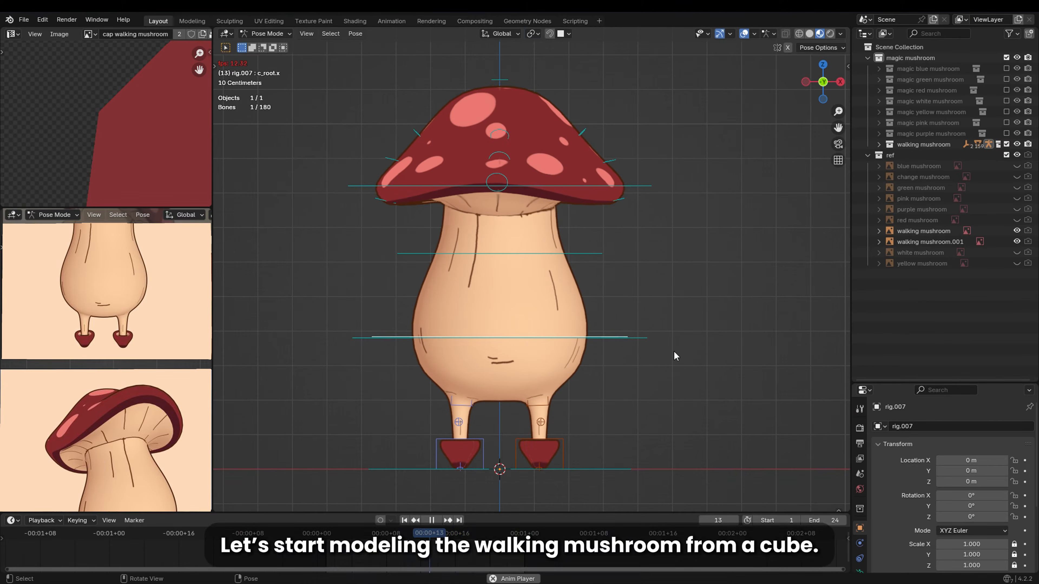
pyautogui.hotkey('ctrl', 's')
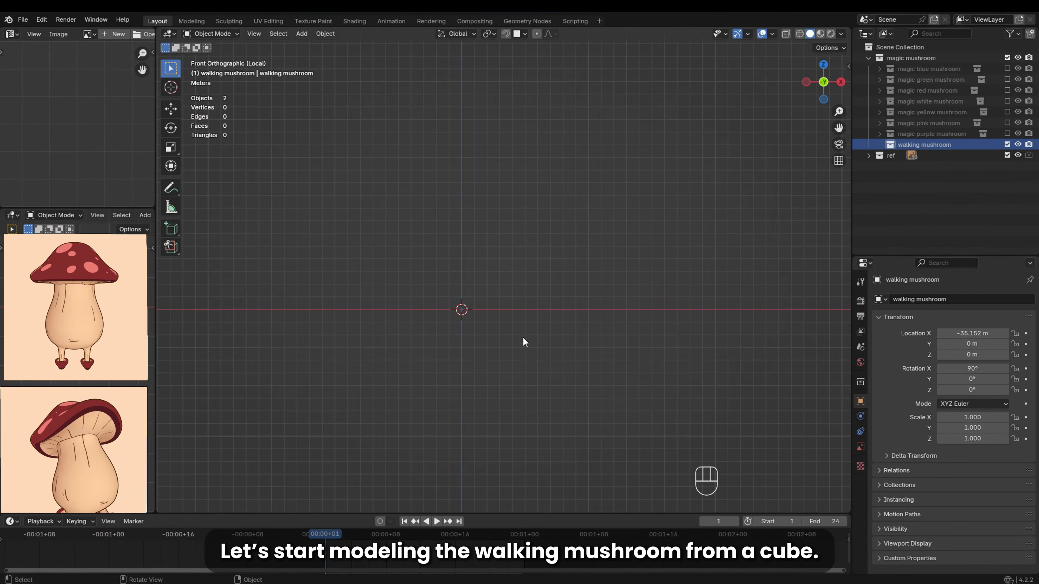
# Add a 2 m cube at the world origin and give it a Subdivision Surface modifier.
pyautogui.hotkey('shift', 'a')
pyautogui.click(599, 287)
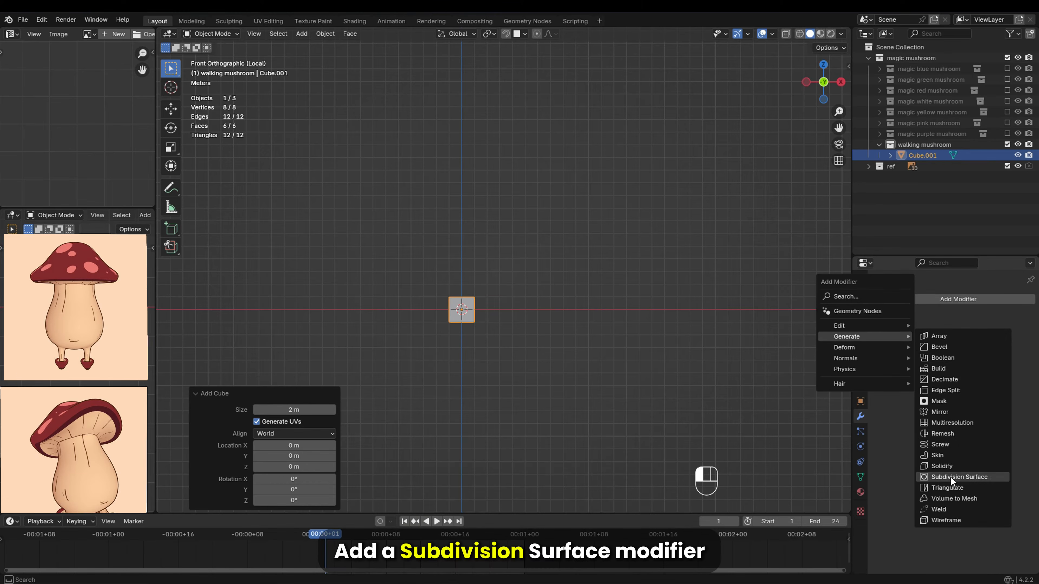
pyautogui.click(950, 477)
# Edit the cube's mesh, raising it along Z and reshaping it into a rounded mushroom stem.
pyautogui.scroll(4, 464, 360)
pyautogui.keyDown('shift'); pyautogui.moveTo(464, 360); pyautogui.dragTo(570, 330, button='middle'); pyautogui.keyUp('shift')
pyautogui.scroll(1, 583, 348)
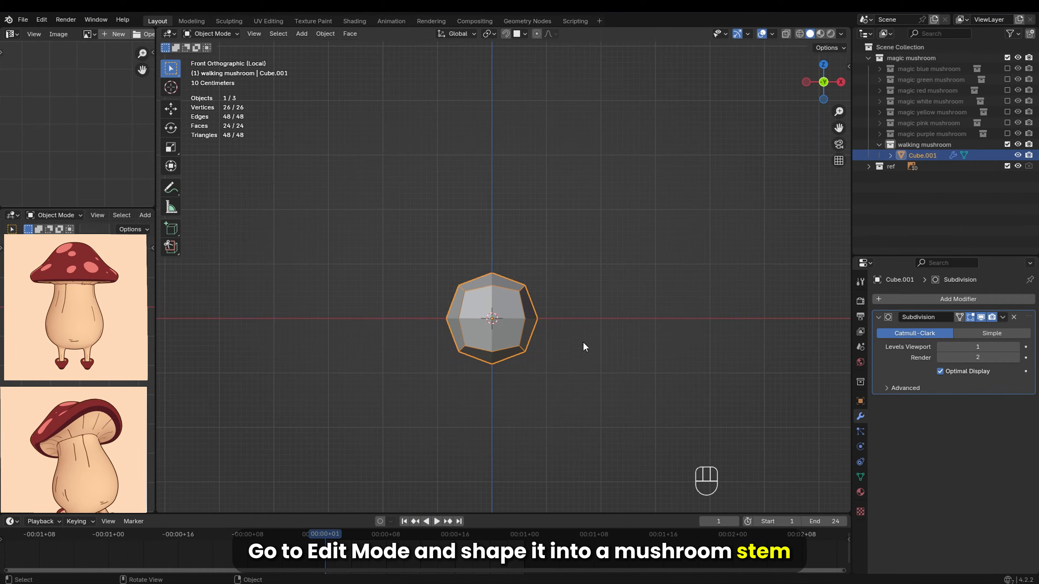
pyautogui.press('Tab')
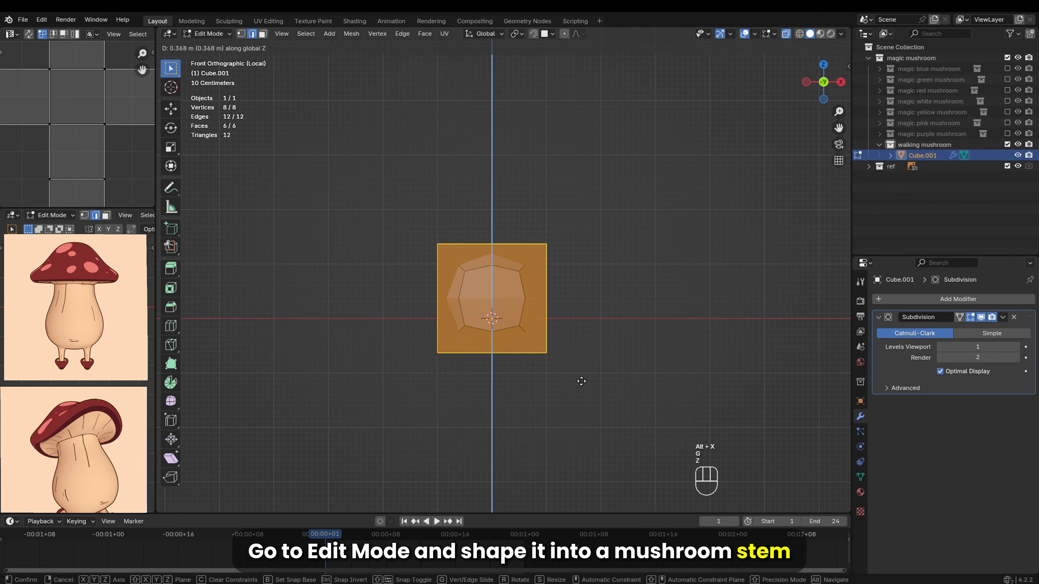
pyautogui.click(595, 351)
pyautogui.press('s')
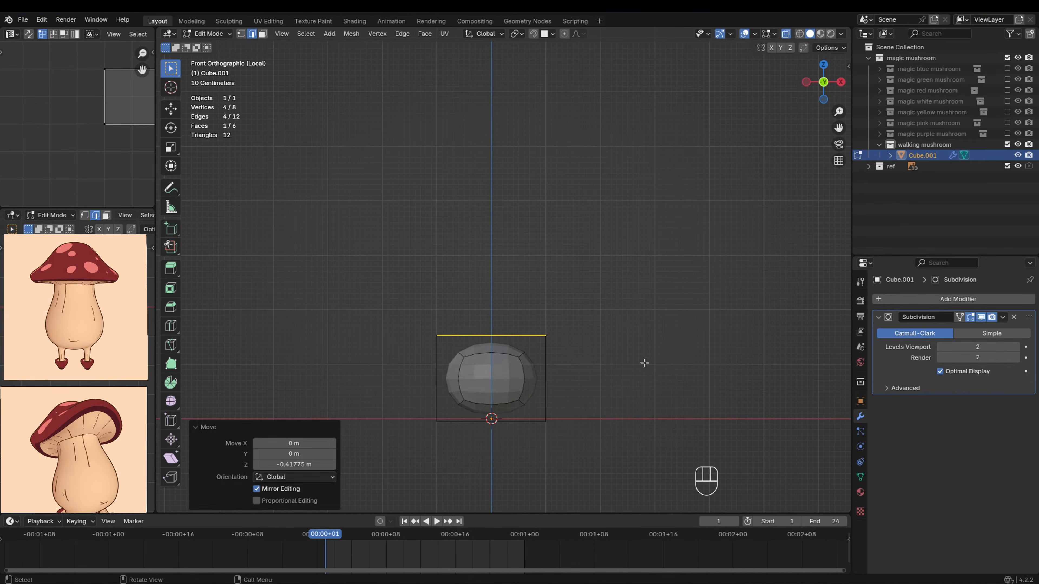
pyautogui.press('g')
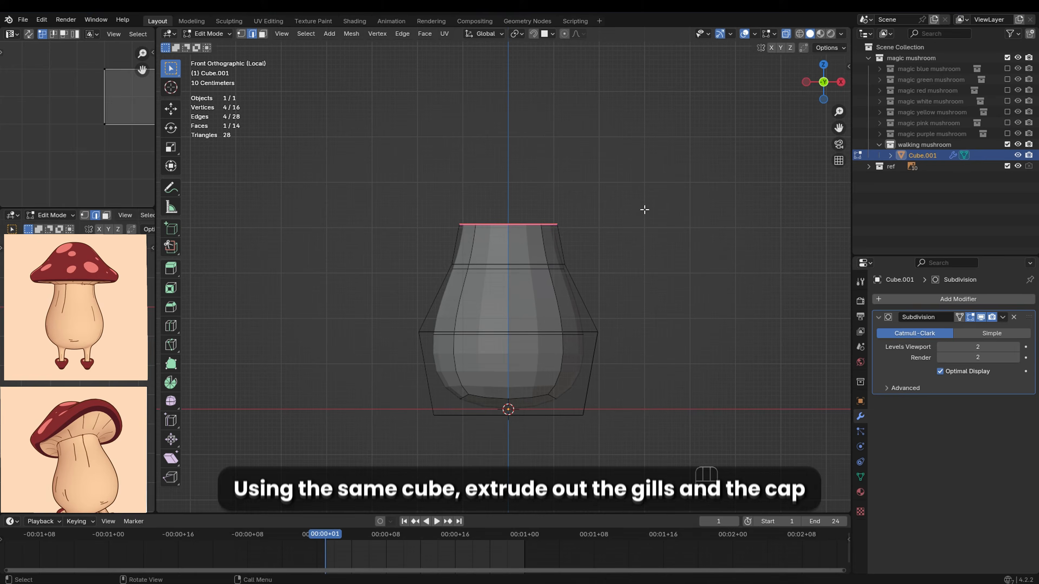
# Extrude the stem's top face into the gills and a wide domed cap, creasing the gill edges.
pyautogui.press('e')
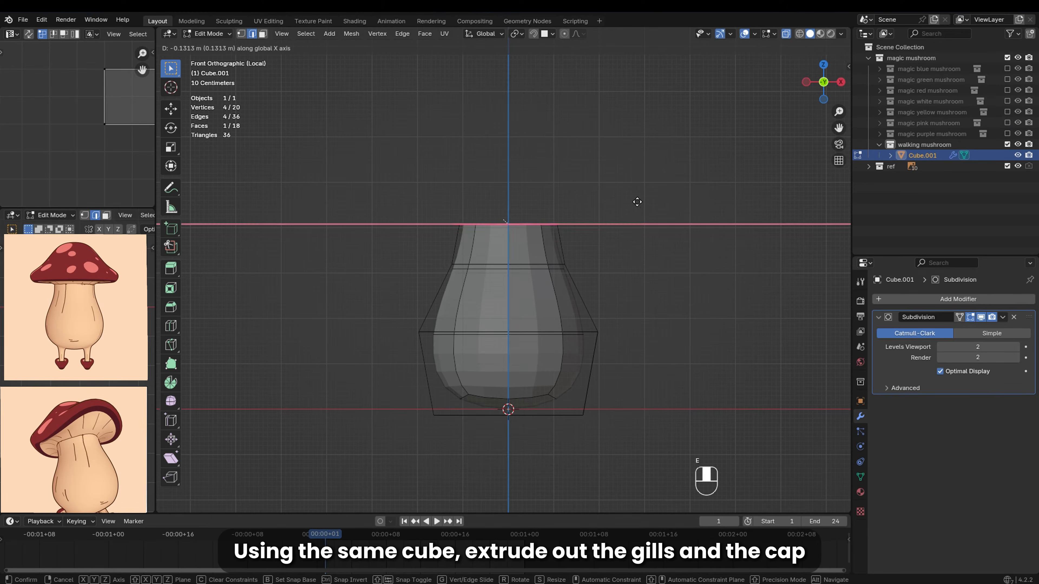
pyautogui.click(675, 163)
pyautogui.press('s')
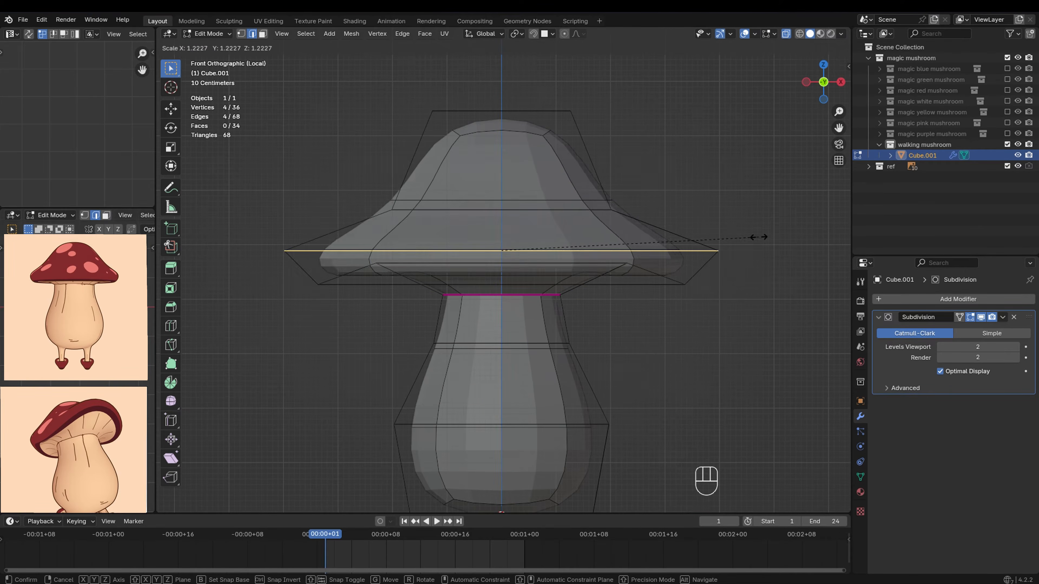
pyautogui.scroll(-2, 703, 287)
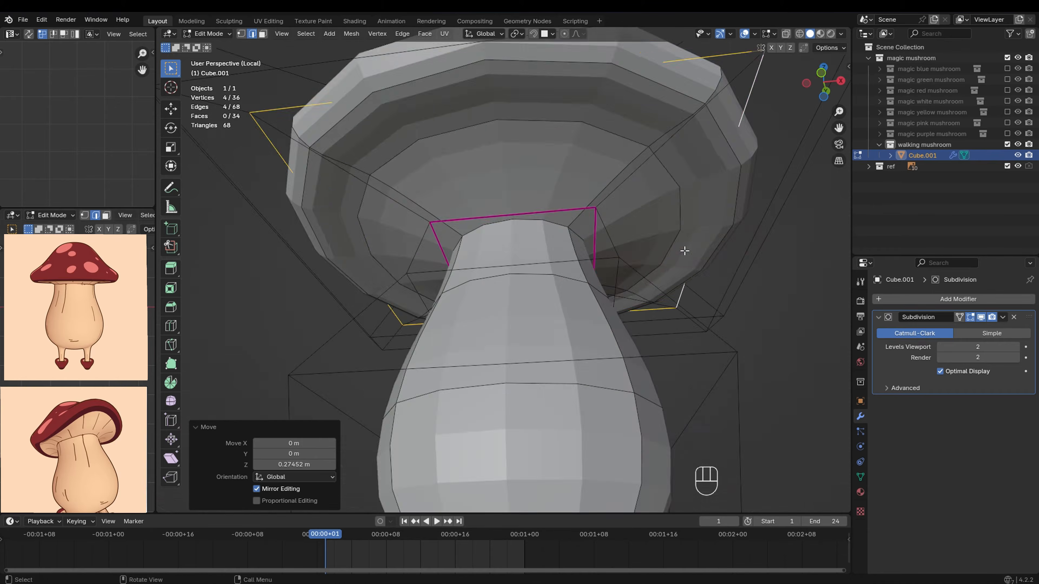
pyautogui.moveTo(679, 251); pyautogui.dragTo(538, 264, button='middle')
pyautogui.hotkey('alt', 'a')
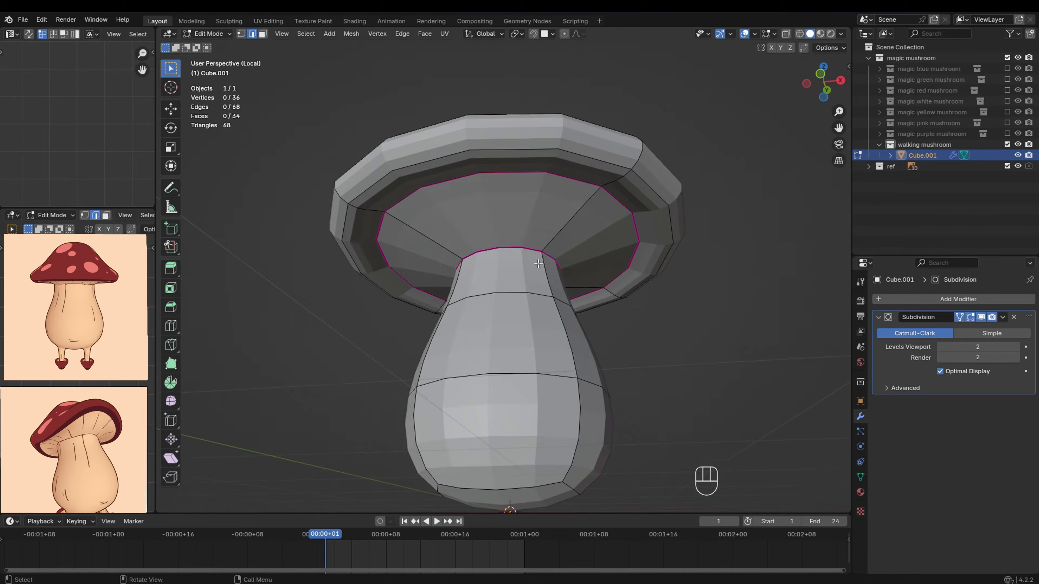
# Refine the front silhouette by moving the selected edge loop along Z and rescaling the loops.
pyautogui.press('KP_1')
pyautogui.press('g')
pyautogui.press('z')
pyautogui.click(623, 317)
pyautogui.hotkey('alt', 'z')
pyautogui.press('s')
pyautogui.click(603, 204)
# Scale the bottom section of the stem by 1.161 to make it bulge.
pyautogui.moveTo(655, 462); pyautogui.dragTo(336, 292)
pyautogui.press('s')
pyautogui.click(621, 363)
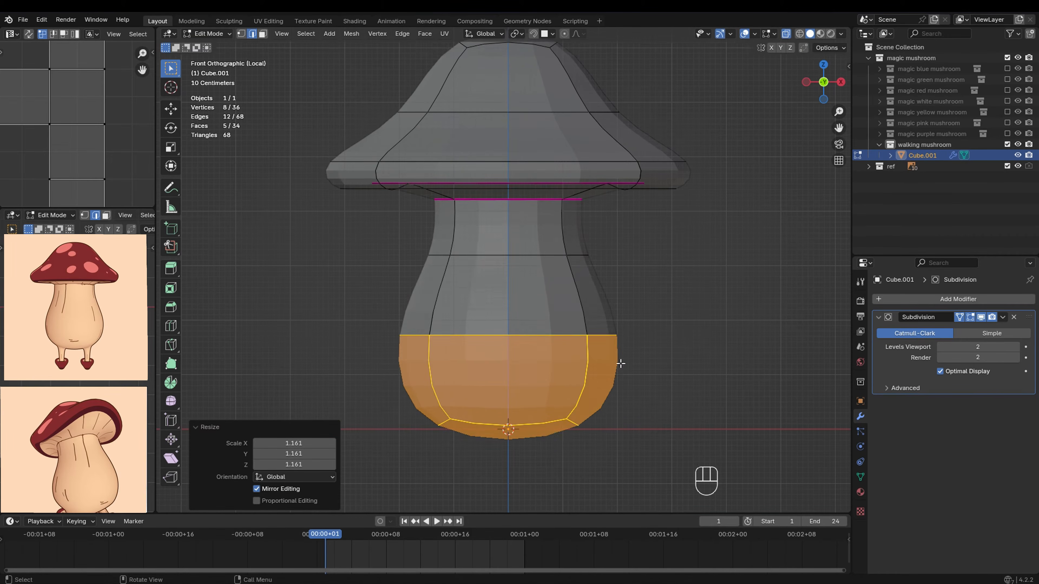
# Raise the edge loop above the cap's rim by 0.20888 m along Z and narrow it.
pyautogui.click(700, 160)
pyautogui.scroll(-2, 700, 160)
pyautogui.click(654, 224)
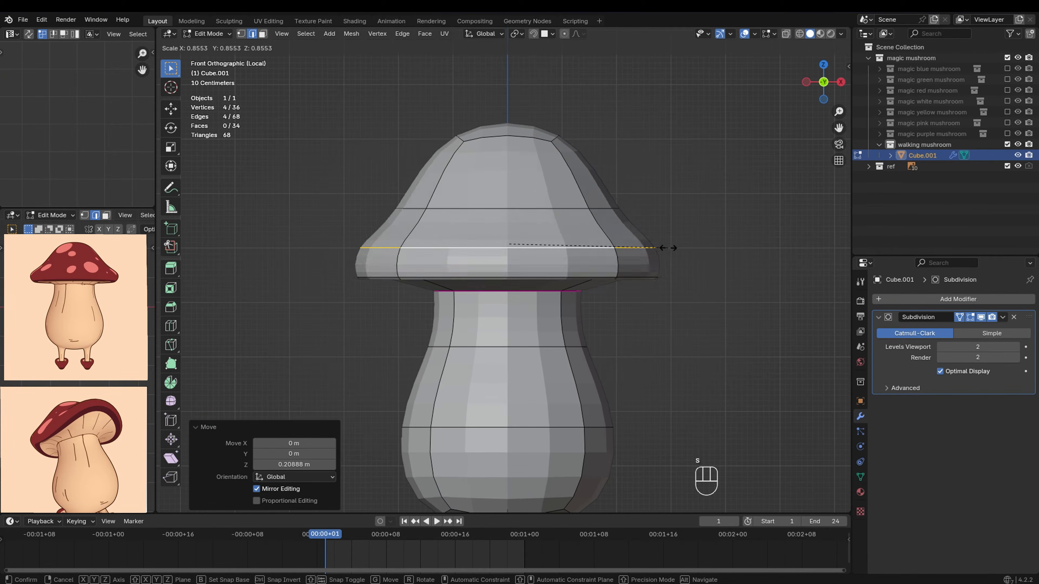
pyautogui.moveTo(670, 244); pyautogui.dragTo(572, 246, button='middle')
# Add two centred vertical loop cuts through the whole mushroom, perpendicular to each other.
pyautogui.press('KP_1')
pyautogui.hotkey('ctrl', 'r')
pyautogui.click(521, 346)
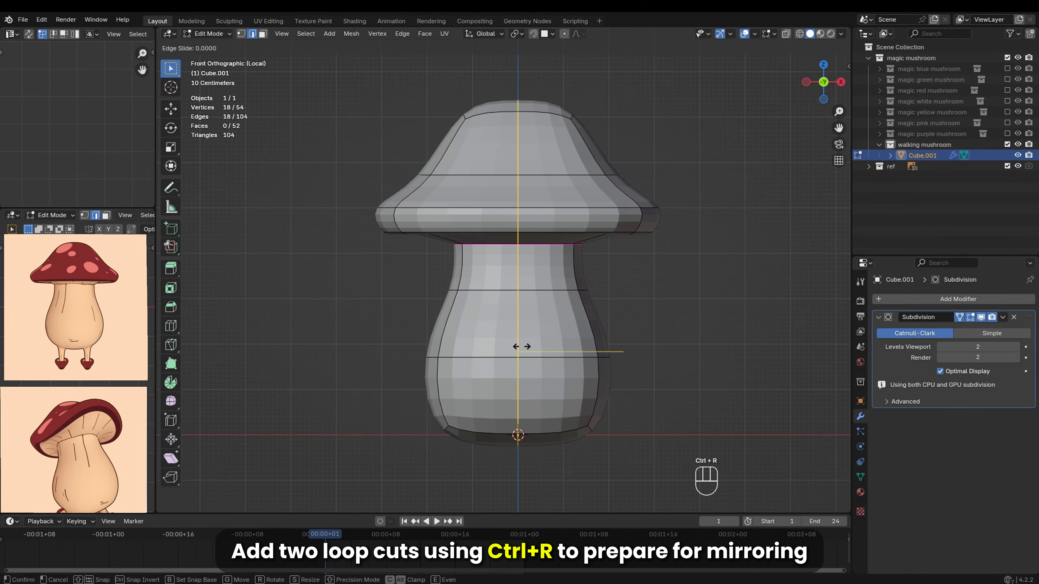
pyautogui.rightClick(521, 347)
pyautogui.moveTo(638, 249); pyautogui.dragTo(585, 360, button='middle')
pyautogui.hotkey('ctrl', 'r')
pyautogui.click(534, 295)
pyautogui.rightClick(533, 295)
# Select the upper edge loop around the cap's dome and round it with LoopTools Circle.
pyautogui.scroll(-3, 561, 289)
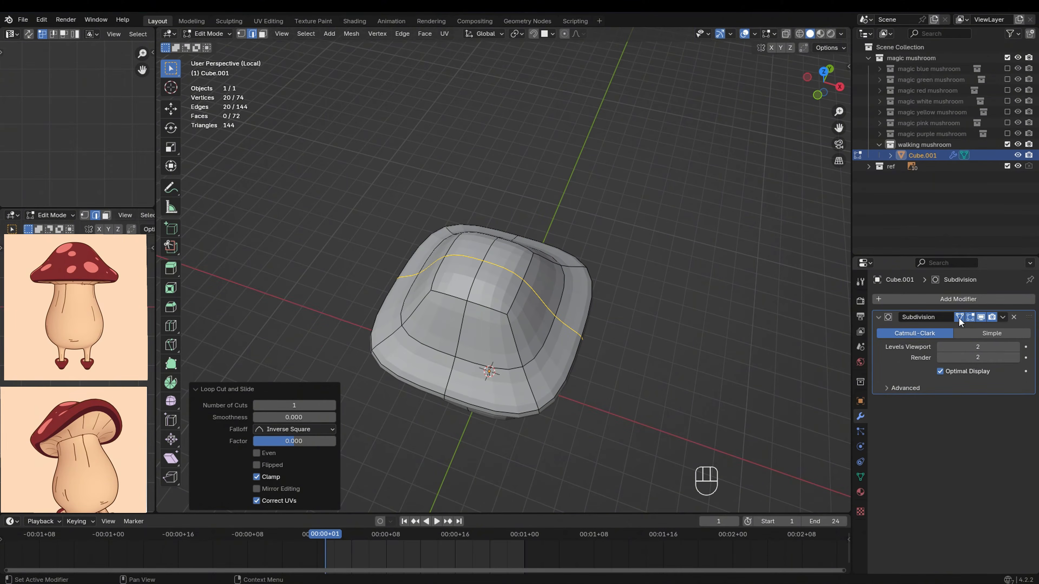
pyautogui.click(959, 319)
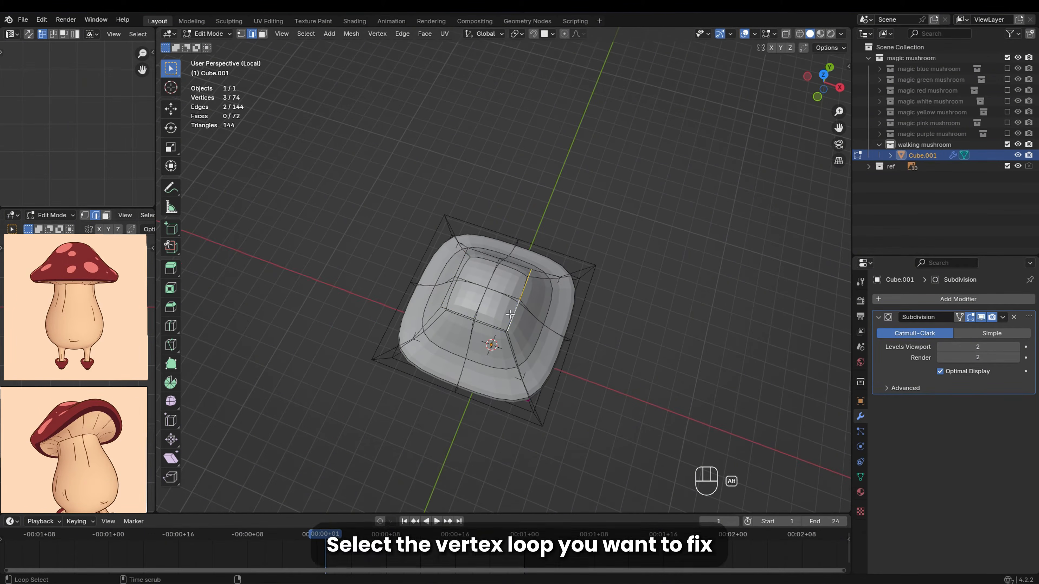
pyautogui.keyDown('alt'); pyautogui.click(519, 301); pyautogui.keyUp('alt')
pyautogui.keyDown('alt'); pyautogui.keyDown('shift'); pyautogui.click(491, 325); pyautogui.keyUp('shift'); pyautogui.keyUp('alt')
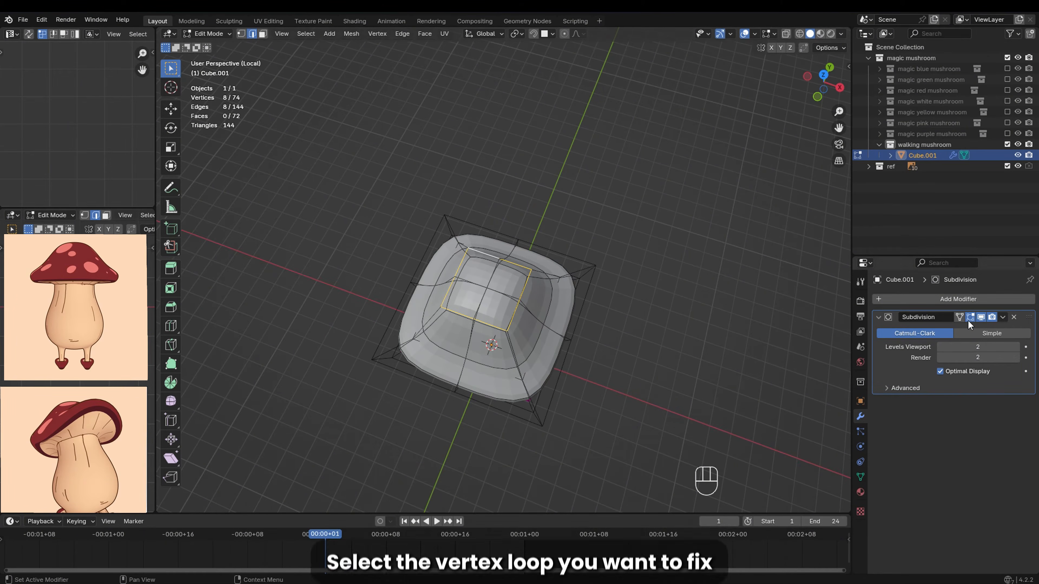
pyautogui.rightClick(593, 216)
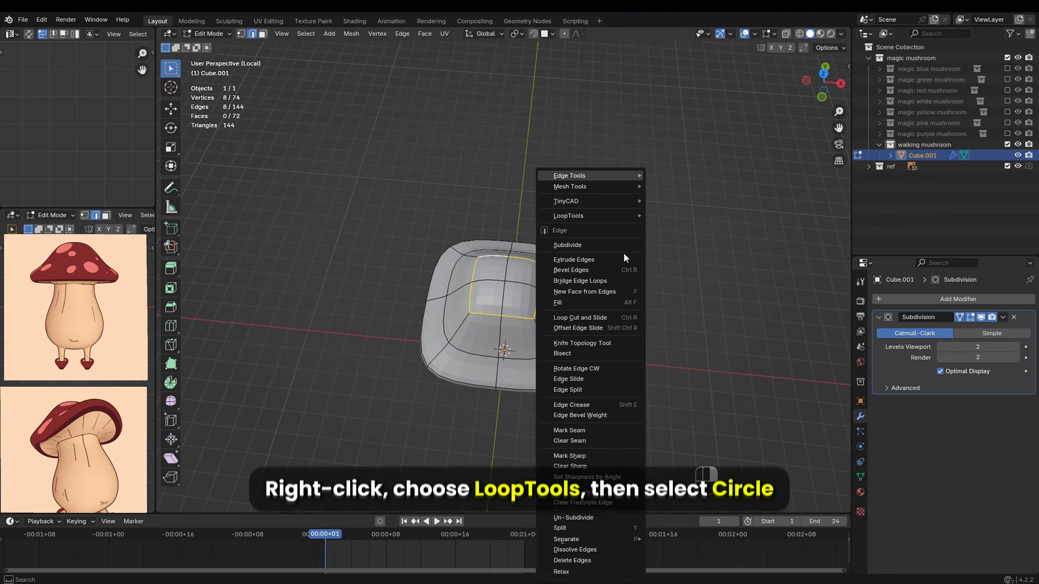
pyautogui.moveTo(594, 215)
pyautogui.click(679, 226)
pyautogui.scroll(2, 604, 298)
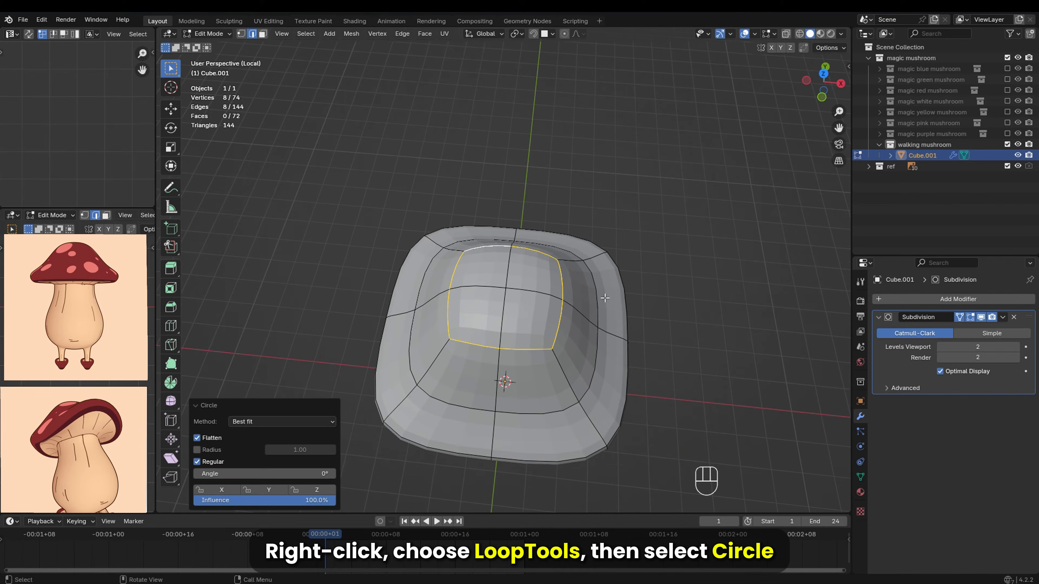
# Round the next edge loop down the cap with LoopTools Circle.
pyautogui.keyDown('alt'); pyautogui.click(572, 416); pyautogui.keyUp('alt')
pyautogui.rightClick(605, 215)
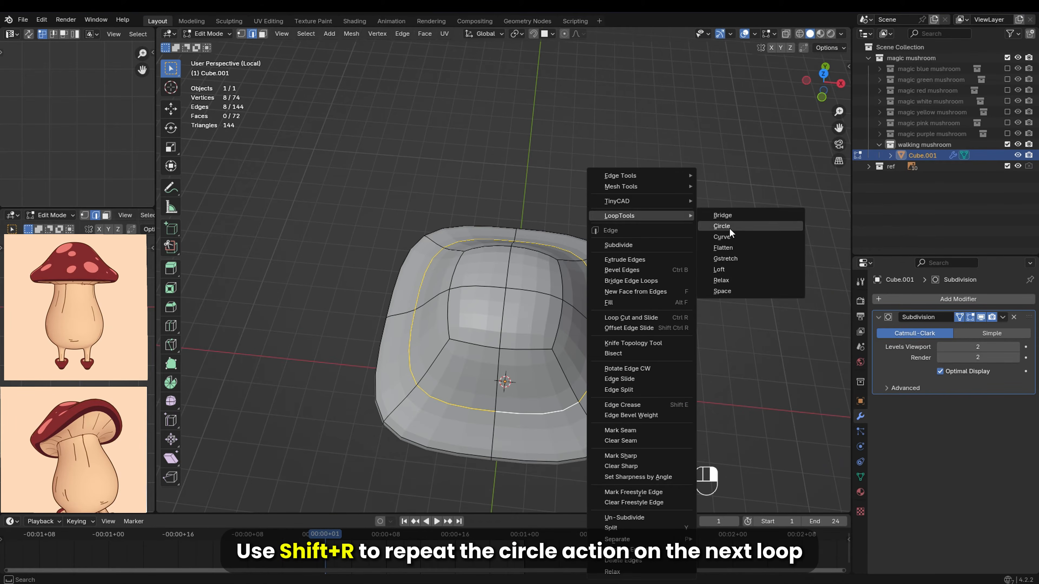
pyautogui.click(721, 226)
# Repeat the Circle operation on the edge loops around the cap's rim.
pyautogui.moveTo(729, 229); pyautogui.dragTo(605, 294, button='middle')
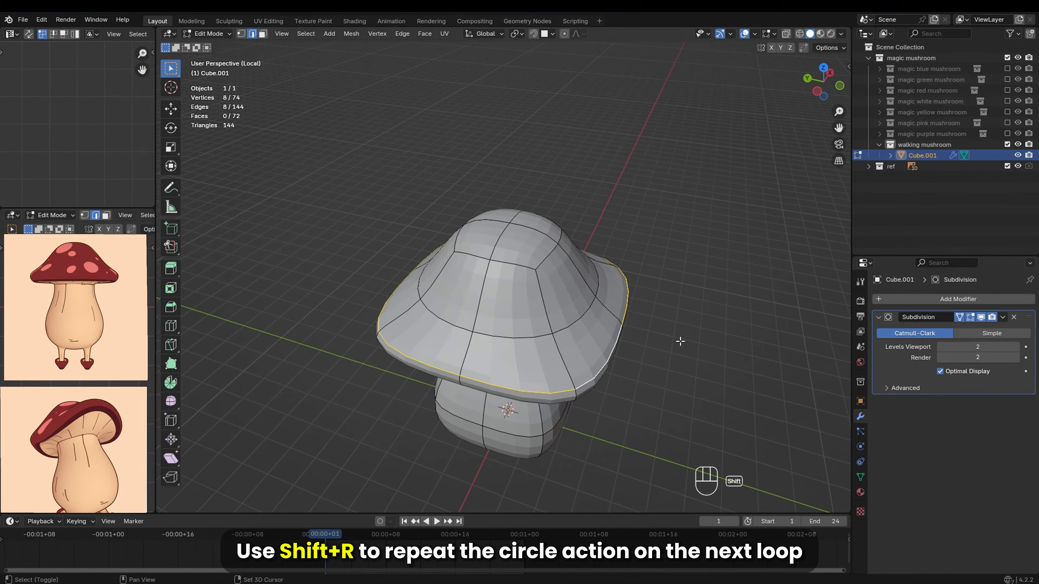
pyautogui.hotkey('shift', 'r')
pyautogui.moveTo(654, 370); pyautogui.dragTo(621, 331, button='middle')
pyautogui.keyDown('alt'); pyautogui.click(605, 286); pyautogui.keyUp('alt')
pyautogui.hotkey('shift', 'r')
# Repeat the Circle operation on the loops under the cap and around the stem, and clear the selection.
pyautogui.moveTo(668, 306); pyautogui.dragTo(624, 264, button='middle')
pyautogui.hotkey('shift', 'r')
pyautogui.keyDown('alt'); pyautogui.click(517, 338); pyautogui.keyUp('alt')
pyautogui.hotkey('shift', 'r')
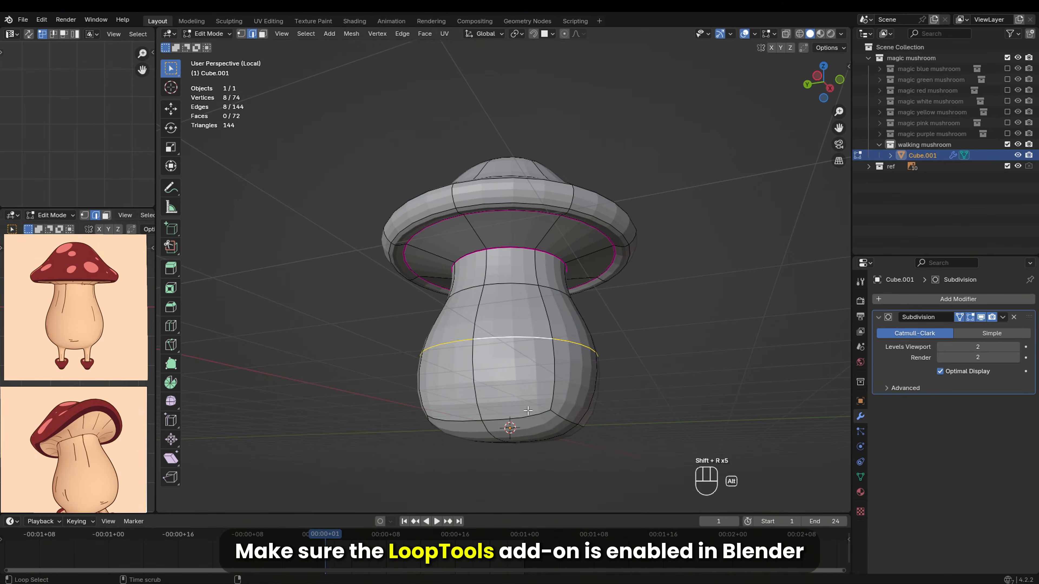
pyautogui.keyDown('alt'); pyautogui.click(528, 413); pyautogui.keyUp('alt')
pyautogui.moveTo(529, 411); pyautogui.dragTo(700, 266, button='middle')
pyautogui.keyDown('alt'); pyautogui.keyDown('shift'); pyautogui.click(548, 316); pyautogui.keyUp('shift'); pyautogui.keyUp('alt')
pyautogui.click(700, 266)
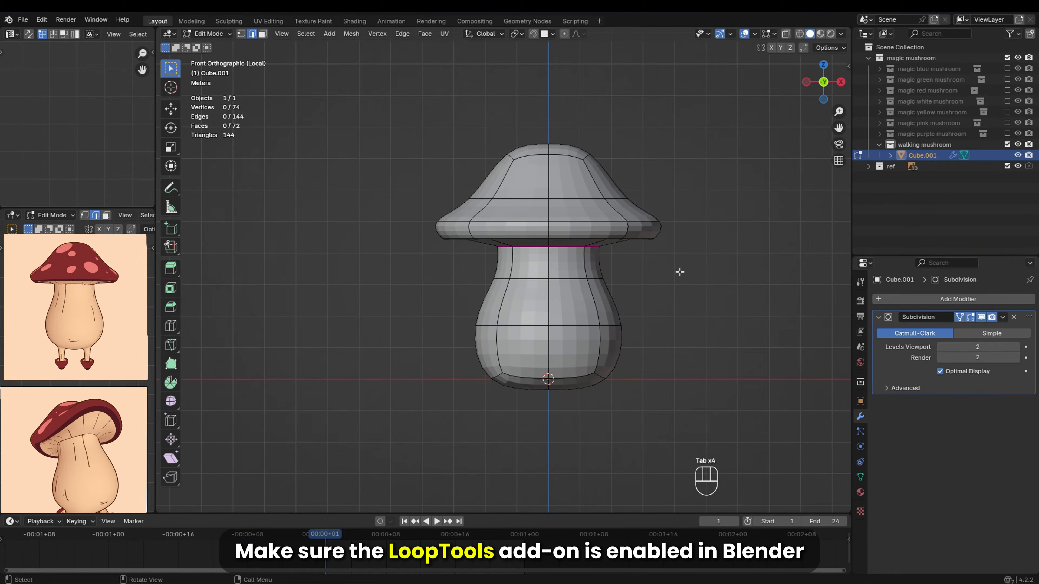
# Raise the cap and upper stem along Z and scale them up by 1.086.
pyautogui.press('a')
pyautogui.hotkey('alt', 'z')
pyautogui.moveTo(392, 111); pyautogui.dragTo(769, 309)
pyautogui.press('g')
pyautogui.press('z')
pyautogui.click(640, 256)
pyautogui.press('s')
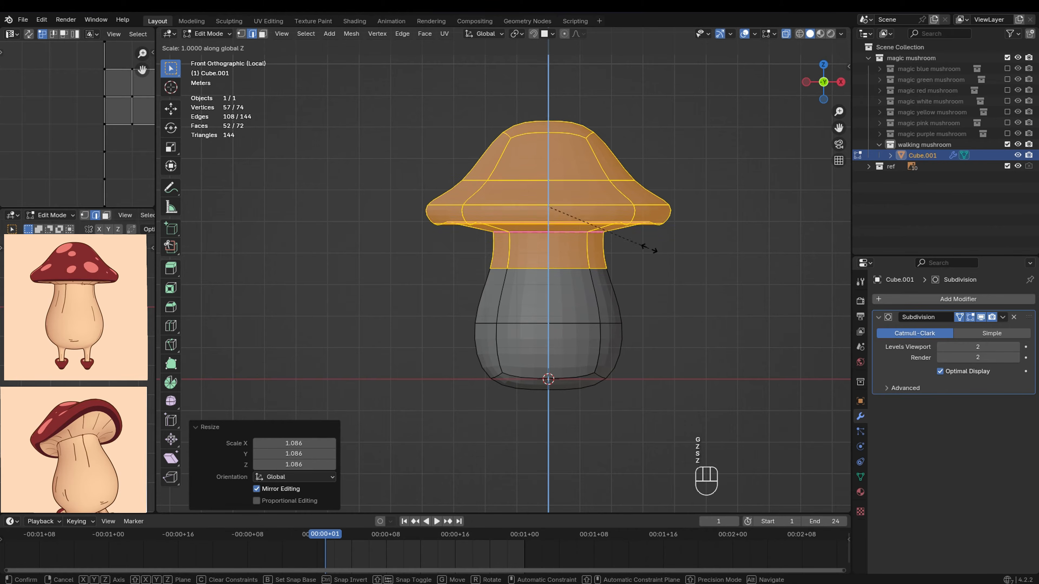
pyautogui.click(723, 231)
pyautogui.hotkey('alt', 'z')
# Bevel the centre edges running along X across the stem's underside by about 1.07 m with one segment.
pyautogui.moveTo(723, 231); pyautogui.dragTo(573, 246, button='middle')
pyautogui.click(508, 323)
pyautogui.keyDown('shift'); pyautogui.click(508, 217); pyautogui.keyUp('shift')
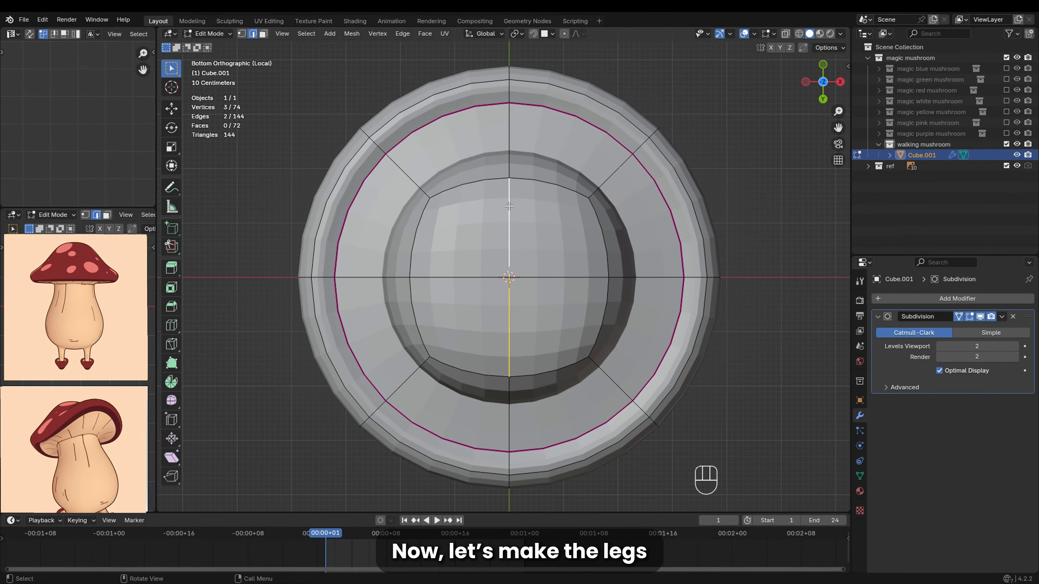
pyautogui.press('`')
pyautogui.press('`')
pyautogui.scroll(-3, 520, 417)
pyautogui.hotkey('ctrl', 'b')
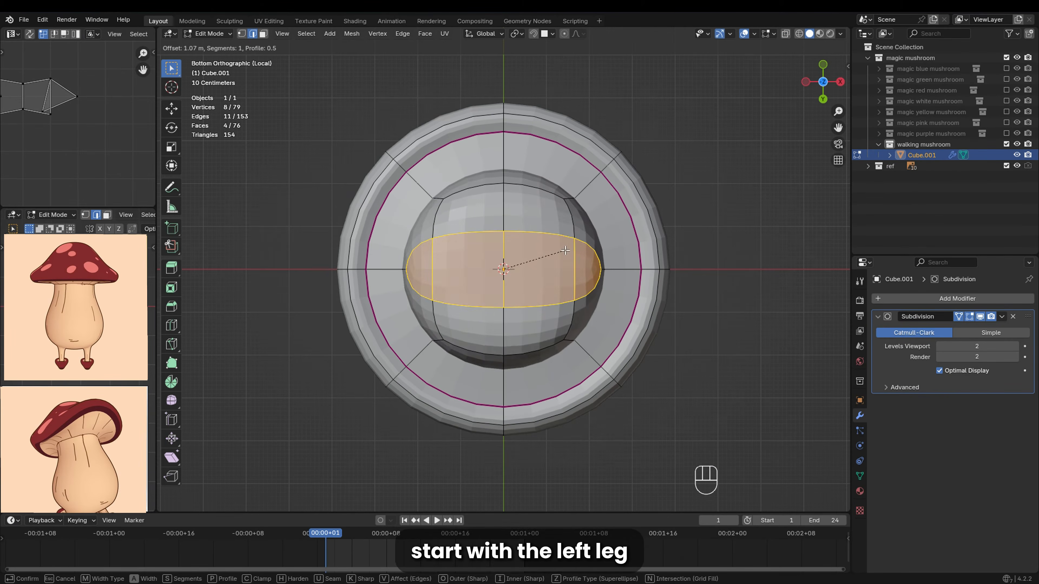
pyautogui.press('Escape')
# Inset the beveled underside face on the positive X side and round it with LoopTools Circle.
pyautogui.press('3')
pyautogui.click(532, 258)
pyautogui.scroll(3, 521, 257)
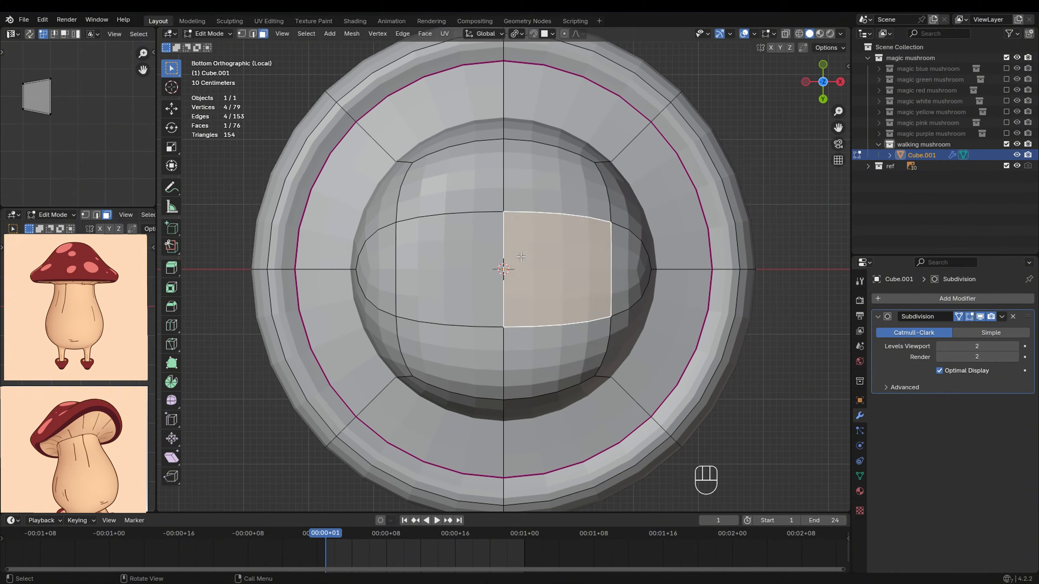
pyautogui.press('i')
pyautogui.click(555, 266)
pyautogui.click(958, 316)
pyautogui.rightClick(691, 258)
pyautogui.click(736, 270)
# Scale the rounded underside face by 0.846 and extrude it downward along Z to form a tapered leg.
pyautogui.scroll(-2, 655, 279)
pyautogui.moveTo(616, 286); pyautogui.dragTo(615, 318, button='middle')
pyautogui.press('`')
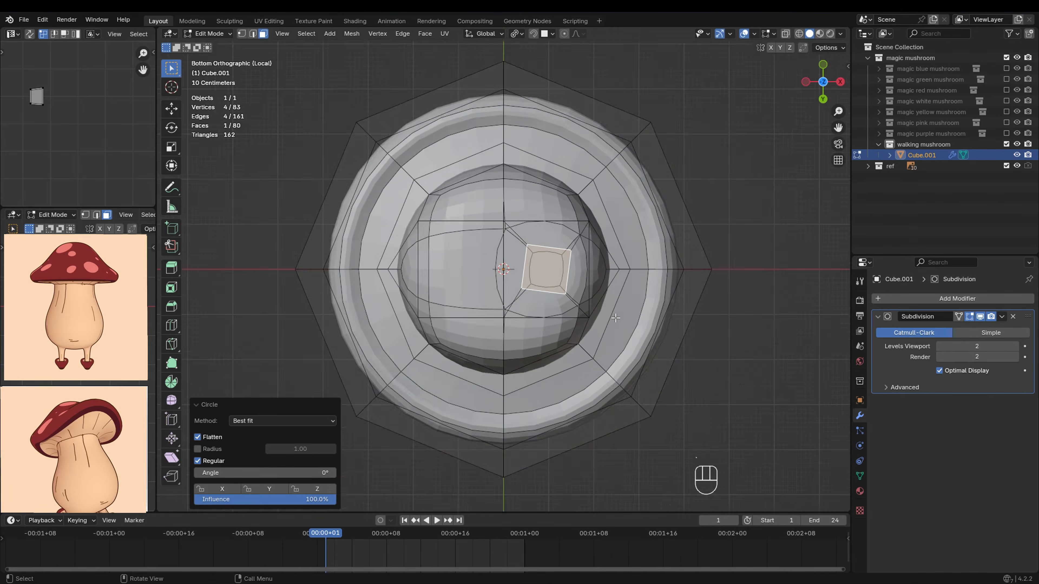
pyautogui.scroll(3, 616, 318)
pyautogui.click(980, 316)
pyautogui.click(710, 248)
pyautogui.press('KP_1')
pyautogui.click(979, 317)
pyautogui.press('e')
pyautogui.press('s')
pyautogui.press('g')
pyautogui.press('z')
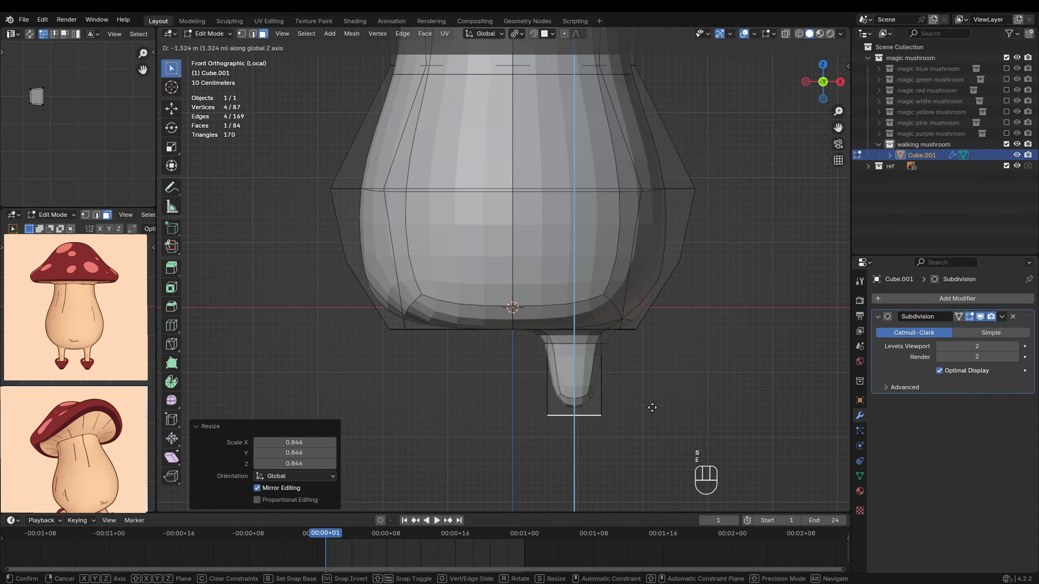
pyautogui.scroll(-3, 651, 409)
pyautogui.click(604, 353)
# Extrude a foot from the leg's end, flaring it by 1.442, adjusting its edge crease and tapering the bottom face by 0.746.
pyautogui.click(669, 335)
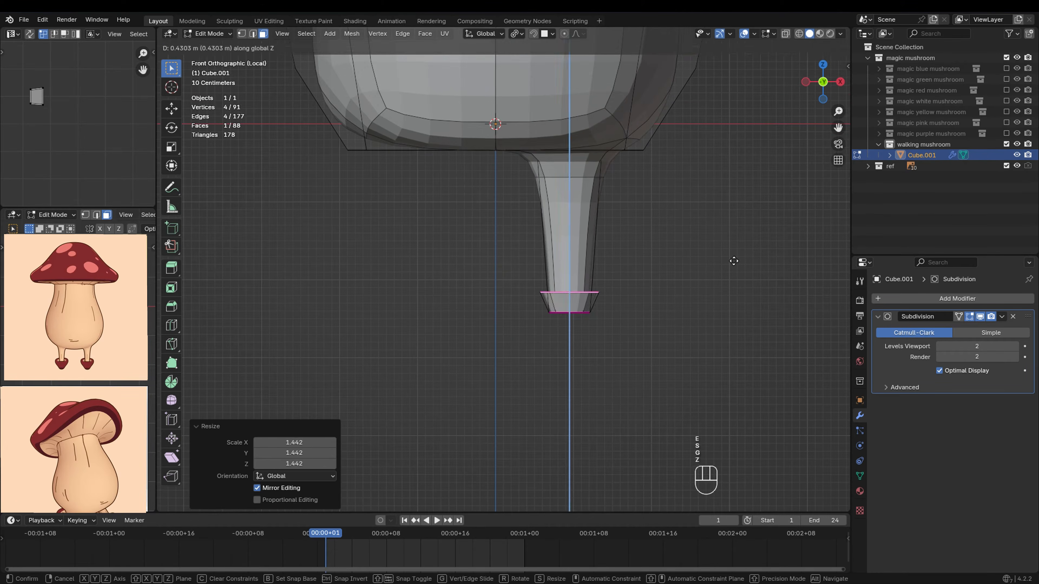
pyautogui.click(734, 261)
pyautogui.hotkey('shift', 'e')
pyautogui.hotkey('shift', 'e')
pyautogui.press('s')
pyautogui.click(651, 372)
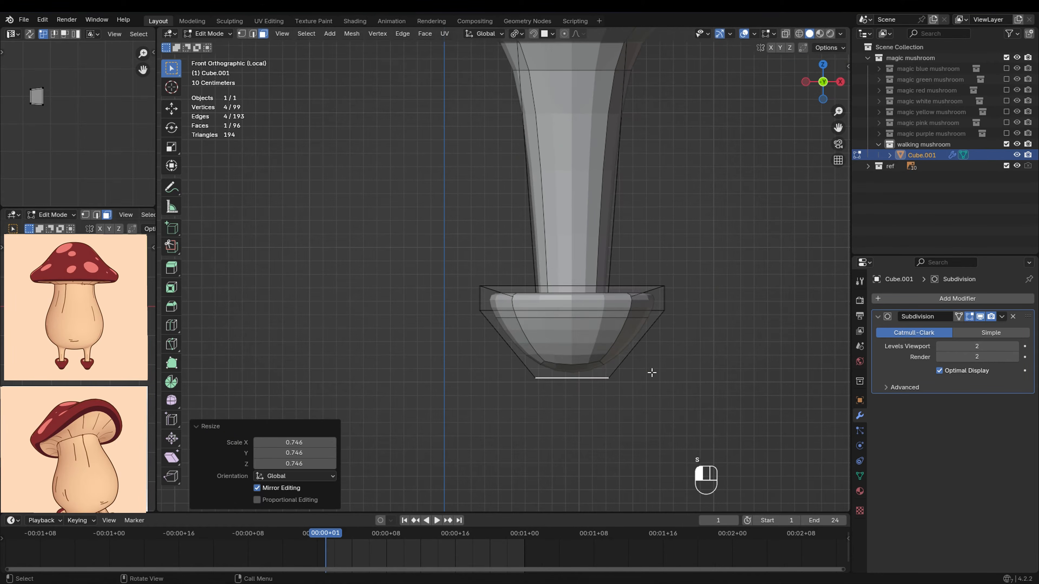
# Move the foot's bottom face along Z and raise a new edge loop around the foot by about 0.077 m.
pyautogui.press('g')
pyautogui.press('z')
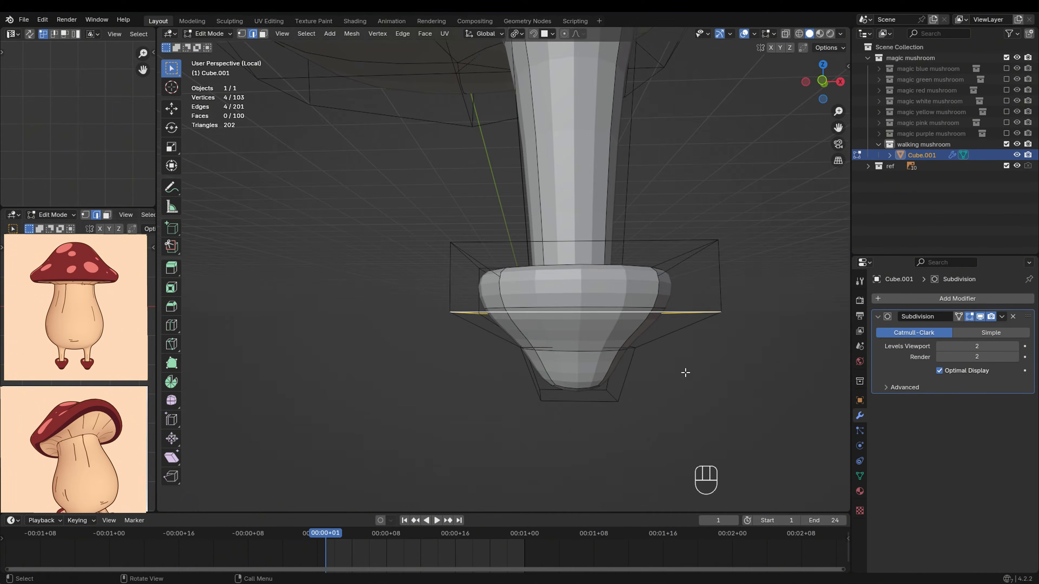
pyautogui.click(684, 372)
# Select the lower foot through the mesh, grow the selection to the whole foot and scale it up evenly.
pyautogui.hotkey('alt', 'z')
pyautogui.moveTo(629, 461); pyautogui.dragTo(474, 362)
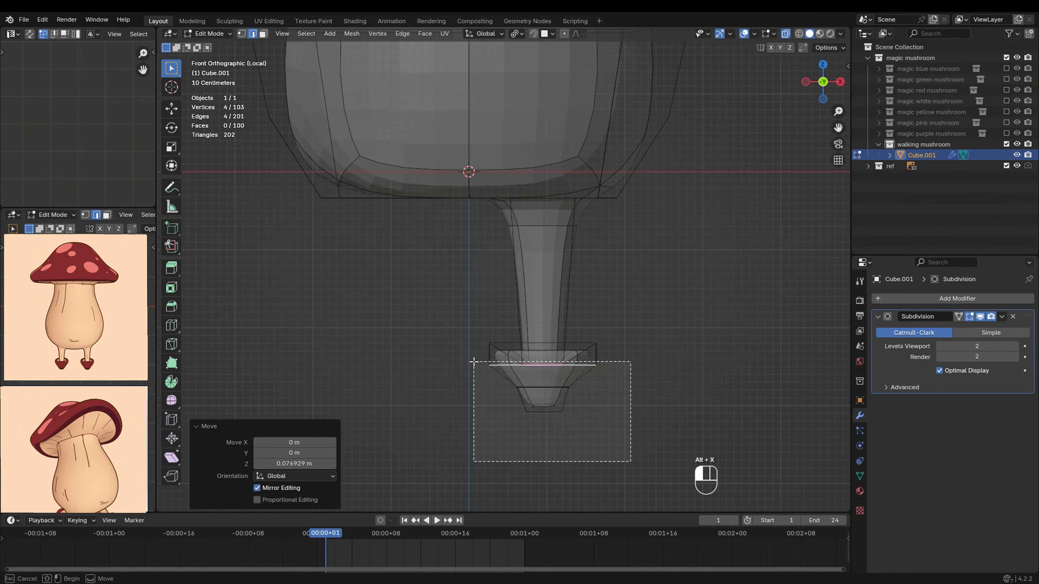
pyautogui.press('ctrl+KP_Add')
pyautogui.press('ctrl+KP_Add')
pyautogui.press('s')
pyautogui.click(697, 360)
pyautogui.hotkey('alt', 'z')
pyautogui.click(709, 323)
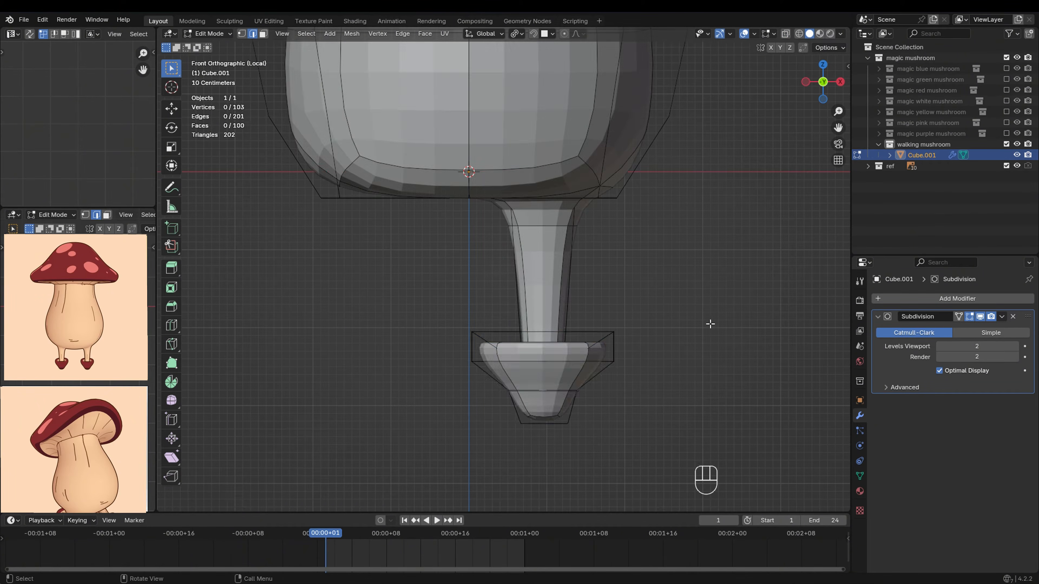
# Add one centred edge loop to the upper surface of the foot around the leg.
pyautogui.moveTo(710, 322); pyautogui.dragTo(547, 367, button='middle')
pyautogui.scroll(4, 547, 366)
pyautogui.hotkey('ctrl', 'r')
pyautogui.click(589, 338)
pyautogui.rightClick(589, 339)
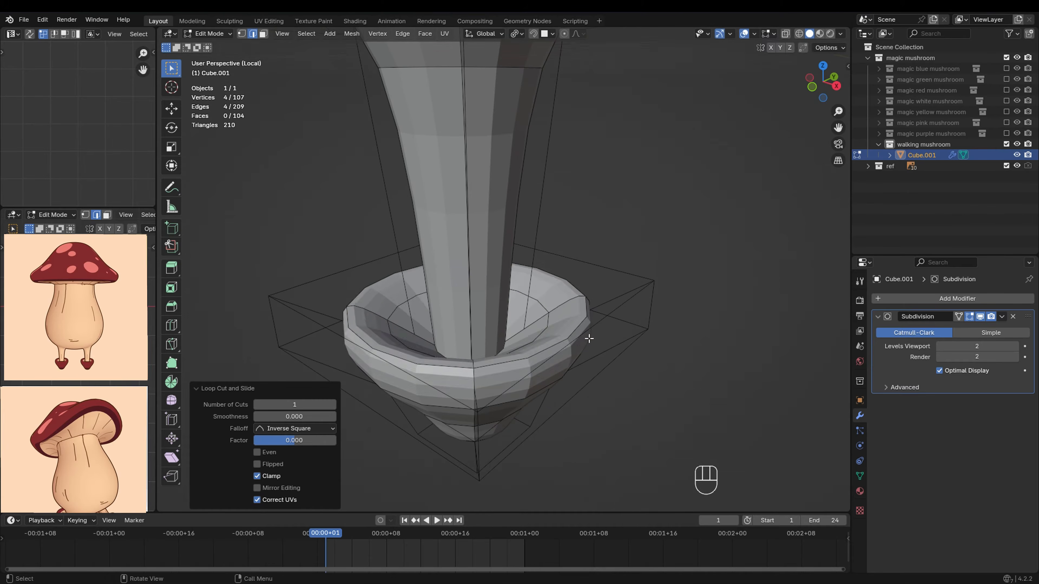
pyautogui.press('KP_1')
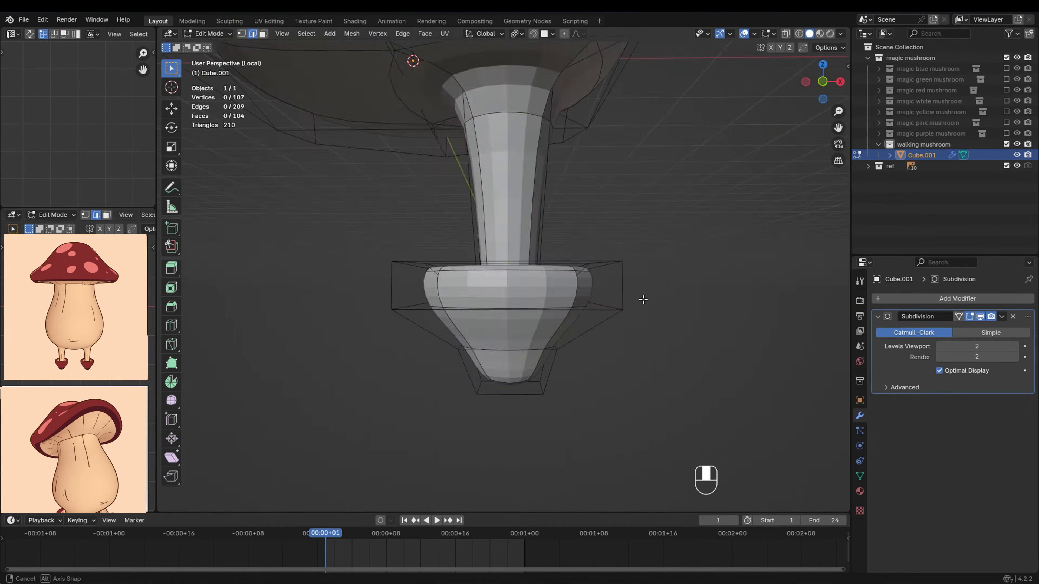
# Delete the half of the mushroom mesh on the negative X side.
pyautogui.scroll(3, 498, 202)
pyautogui.hotkey('alt', 'a')
pyautogui.moveTo(474, 91); pyautogui.dragTo(292, 419)
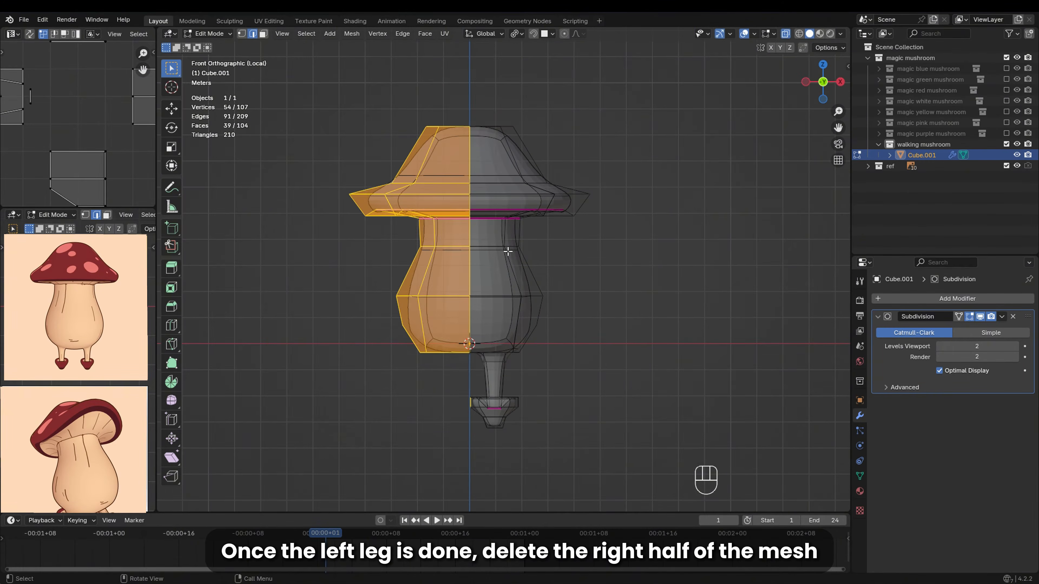
pyautogui.press('x')
pyautogui.click(610, 283)
# Add a Mirror modifier on the X axis, place it above Subdivision and enable Clipping.
pyautogui.press('q')
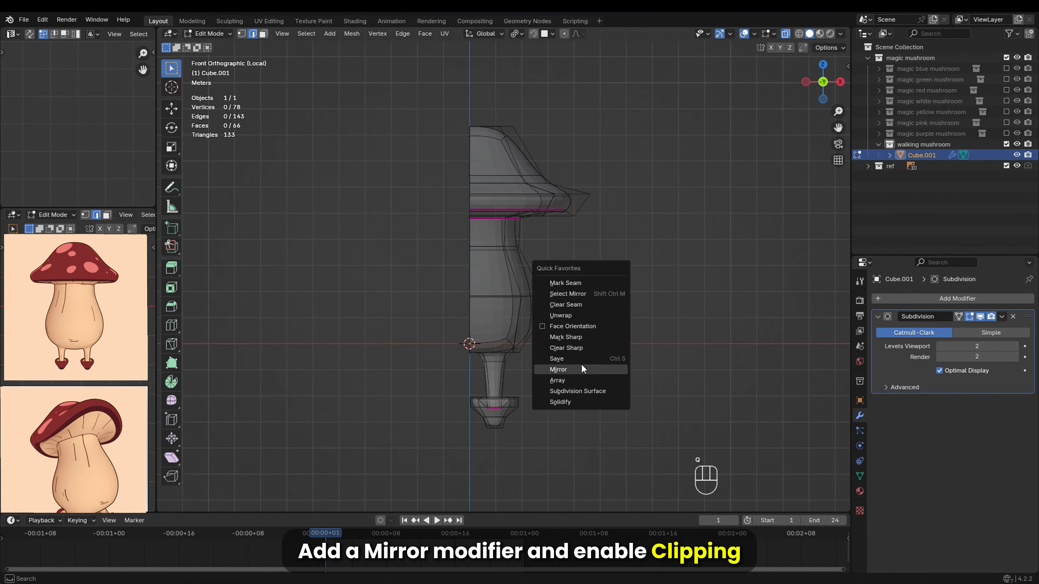
pyautogui.click(581, 366)
pyautogui.scroll(3, 582, 360)
pyautogui.keyDown('shift'); pyautogui.moveTo(583, 358); pyautogui.dragTo(555, 262, button='middle'); pyautogui.keyUp('shift')
pyautogui.moveTo(1027, 416); pyautogui.dragTo(1027, 316)
pyautogui.click(940, 384)
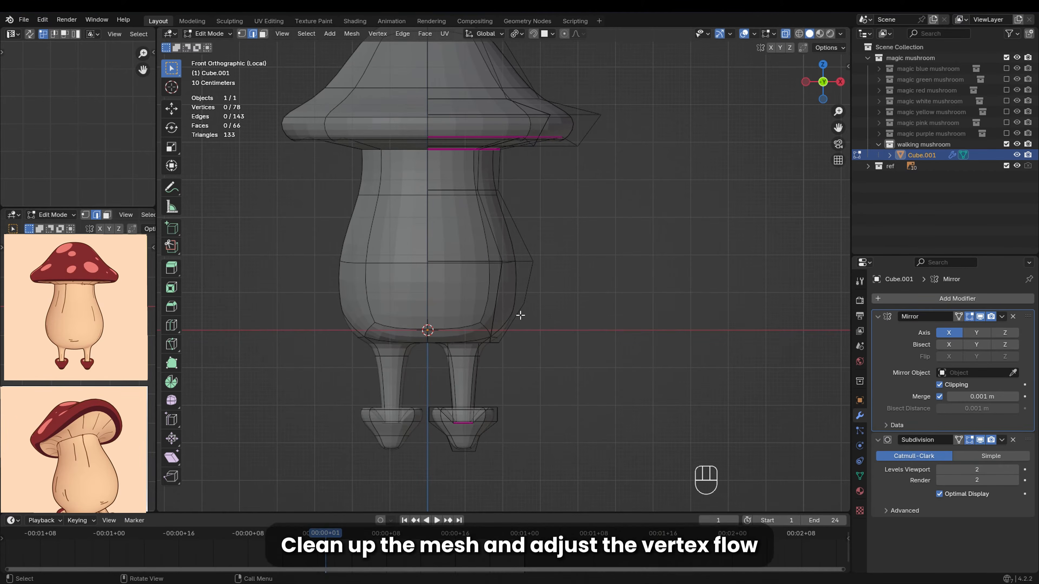
# Grow the selection over the foot and scale it down.
pyautogui.scroll(-3, 520, 313)
pyautogui.press('ctrl+KP_Add')
pyautogui.press('s')
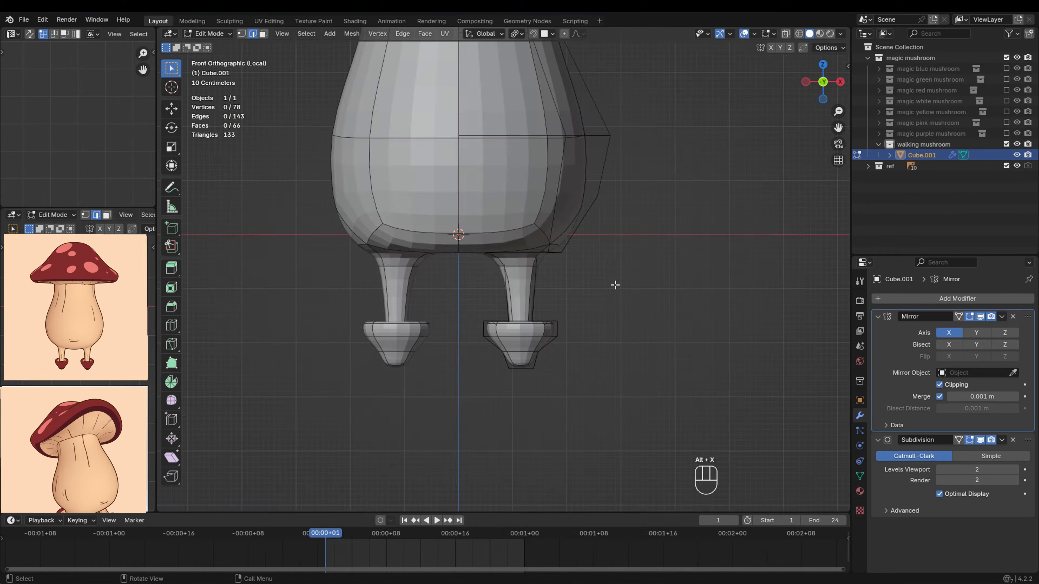
# Adjust the edge loop around the lower stem along Z and scale it to refine the body's shape.
pyautogui.press('g')
pyautogui.press('z')
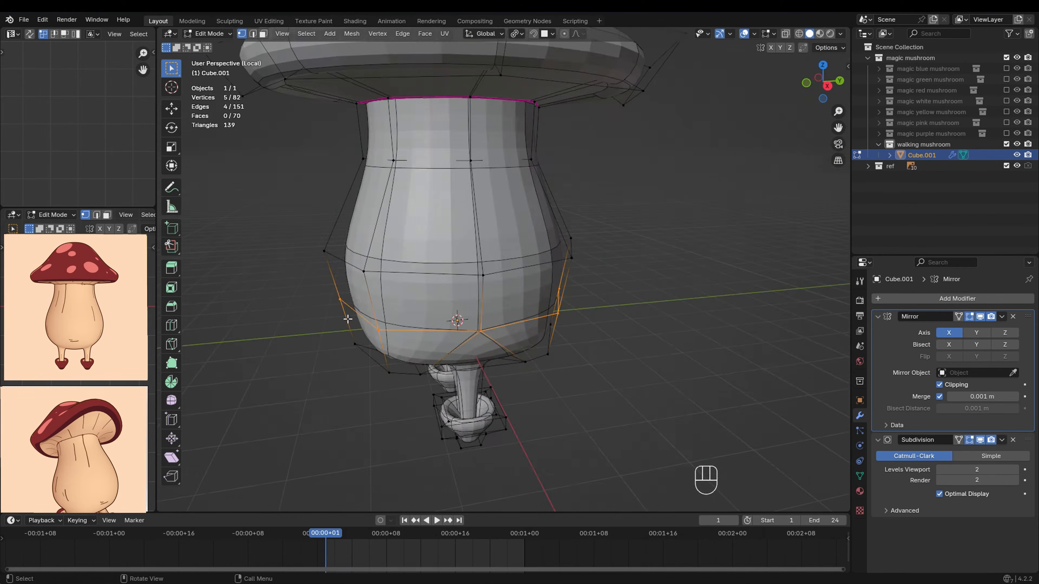
pyautogui.press('KP_3')
pyautogui.press('s')
pyautogui.press('s')
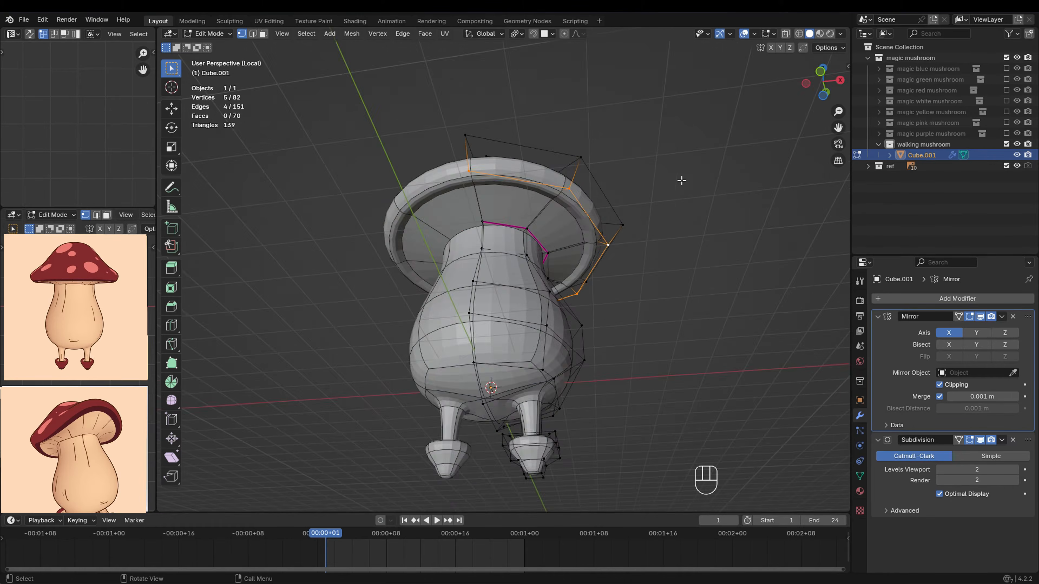
# Add an edge loop around the underside of the cap, shift it along Z and adjust its edge crease.
pyautogui.moveTo(681, 180); pyautogui.dragTo(695, 213, button='middle')
pyautogui.scroll(3, 695, 213)
pyautogui.hotkey('ctrl', 'r')
pyautogui.click(650, 270)
pyautogui.click(731, 288)
pyautogui.press('g')
pyautogui.press('z')
pyautogui.click(724, 262)
pyautogui.hotkey('shift', 'e')
pyautogui.hotkey('shift', 'e')
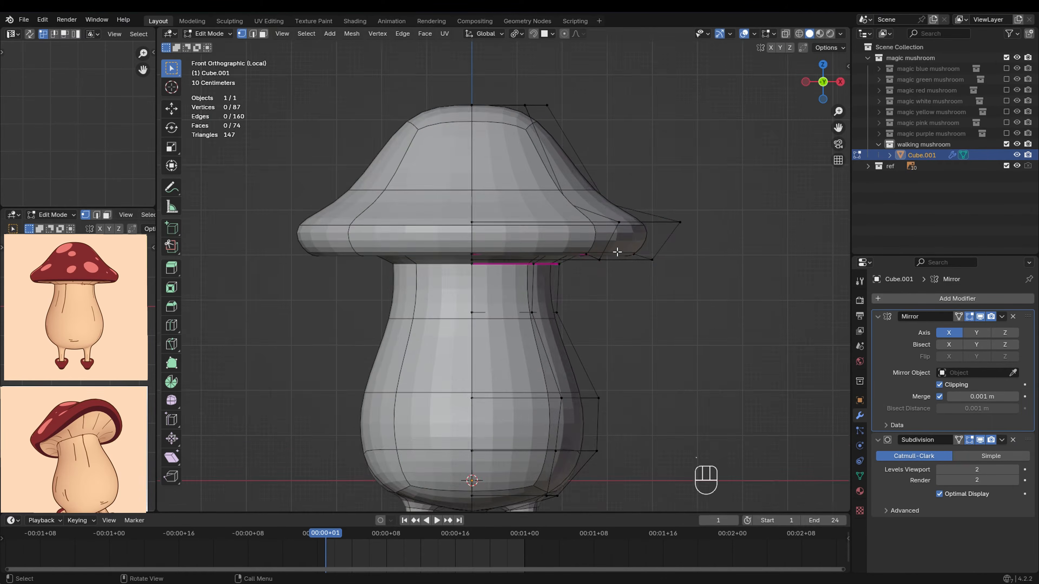
# Save the file magic mushroom8.blend.
pyautogui.scroll(-1, 619, 250)
pyautogui.scroll(-2, 568, 313)
pyautogui.keyDown('shift'); pyautogui.moveTo(557, 344); pyautogui.dragTo(568, 313, button='middle'); pyautogui.keyUp('shift')
pyautogui.scroll(1, 605, 248)
pyautogui.hotkey('ctrl', 's')
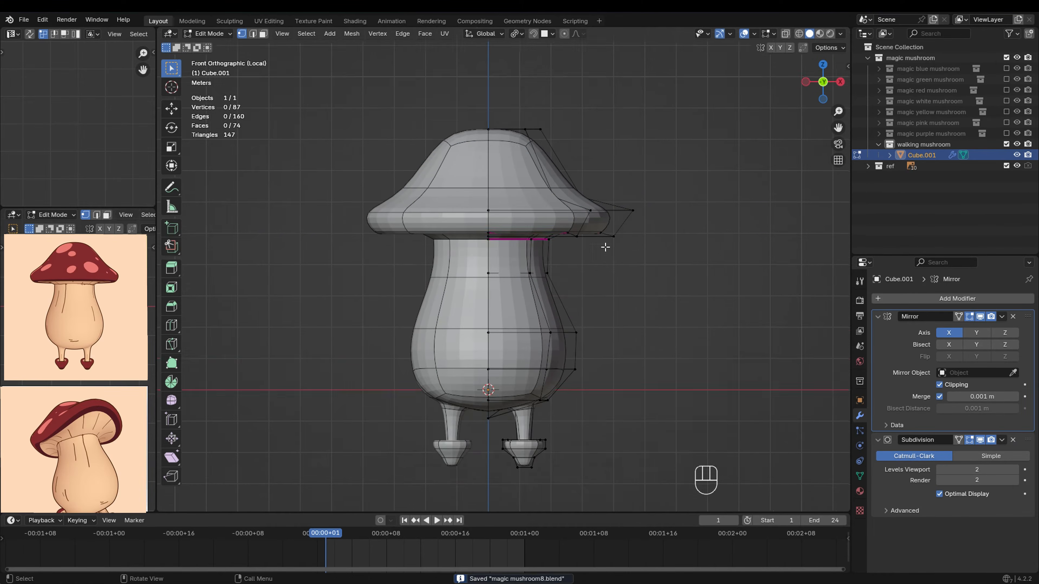
# From the bottom view, scale the stem's wide edge loop along Y by about 0.95.
pyautogui.scroll(-1, 605, 248)
pyautogui.press('Tab')
pyautogui.press('ctrl+KP_7')
pyautogui.press('Tab')
pyautogui.keyDown('alt'); pyautogui.click(463, 362); pyautogui.keyUp('alt')
pyautogui.moveTo(561, 351); pyautogui.dragTo(644, 262, button='middle')
pyautogui.press('Tab')
pyautogui.press('Tab')
pyautogui.keyDown('alt'); pyautogui.click(601, 295); pyautogui.keyUp('alt')
pyautogui.moveTo(601, 295); pyautogui.dragTo(667, 246, button='middle')
pyautogui.press('s')
pyautogui.press('s')
pyautogui.middleClick(666, 247)
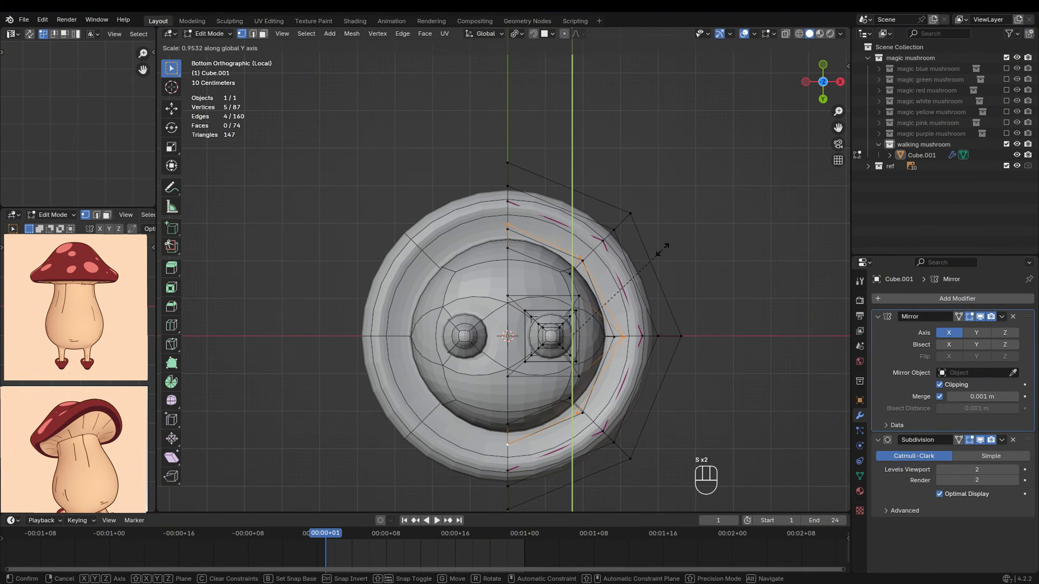
pyautogui.click(662, 250)
# Add an edge loop around the leg.
pyautogui.keyDown('alt'); pyautogui.moveTo(651, 172); pyautogui.dragTo(614, 217, button='middle'); pyautogui.keyUp('alt')
pyautogui.press('Tab')
pyautogui.press('Tab')
pyautogui.hotkey('ctrl', 'r')
pyautogui.moveTo(591, 334); pyautogui.dragTo(631, 281, button='middle')
pyautogui.click(526, 309)
# Select the leg and foot through the mesh and lower them along Z by about 0.2 m.
pyautogui.hotkey('alt', 'x')
pyautogui.keyDown('alt'); pyautogui.click(530, 291); pyautogui.keyUp('alt')
pyautogui.moveTo(530, 292); pyautogui.dragTo(593, 303, button='middle')
pyautogui.moveTo(469, 454); pyautogui.dragTo(580, 302)
pyautogui.press('g')
pyautogui.press('z')
pyautogui.click(577, 352)
pyautogui.press('`')
pyautogui.press('g')
pyautogui.press('z')
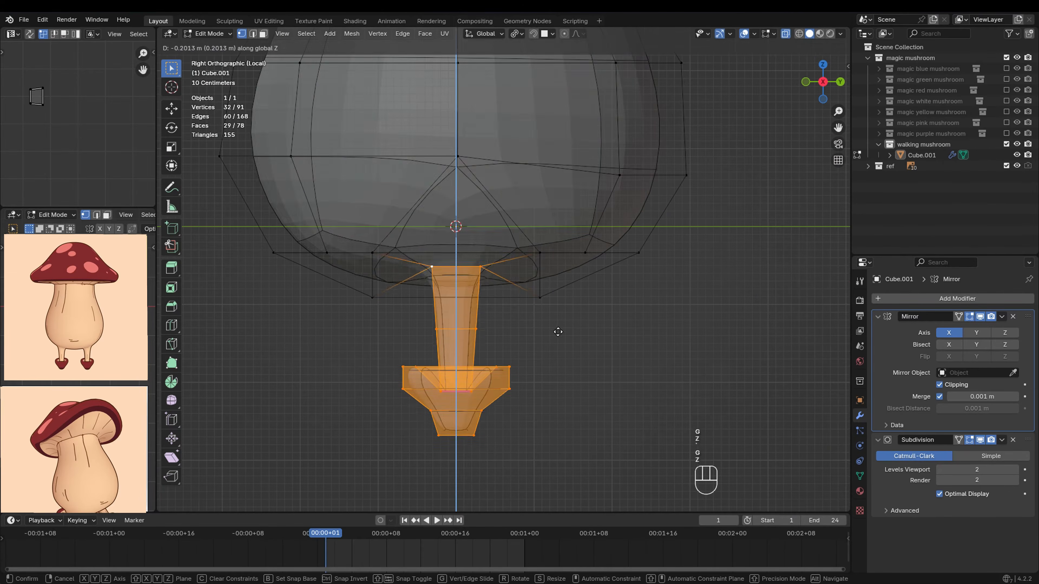
pyautogui.click(553, 350)
# Scale an edge loop on the mushroom body along X and clear the selection.
pyautogui.scroll(-4, 612, 269)
pyautogui.keyDown('alt'); pyautogui.moveTo(554, 350); pyautogui.dragTo(687, 311, button='middle'); pyautogui.keyUp('alt')
pyautogui.keyDown('alt'); pyautogui.click(585, 262); pyautogui.keyUp('alt')
pyautogui.press('s')
pyautogui.press('x')
pyautogui.click(588, 252)
pyautogui.scroll(-4, 638, 356)
pyautogui.hotkey('alt', 'a')
pyautogui.scroll(4, 688, 311)
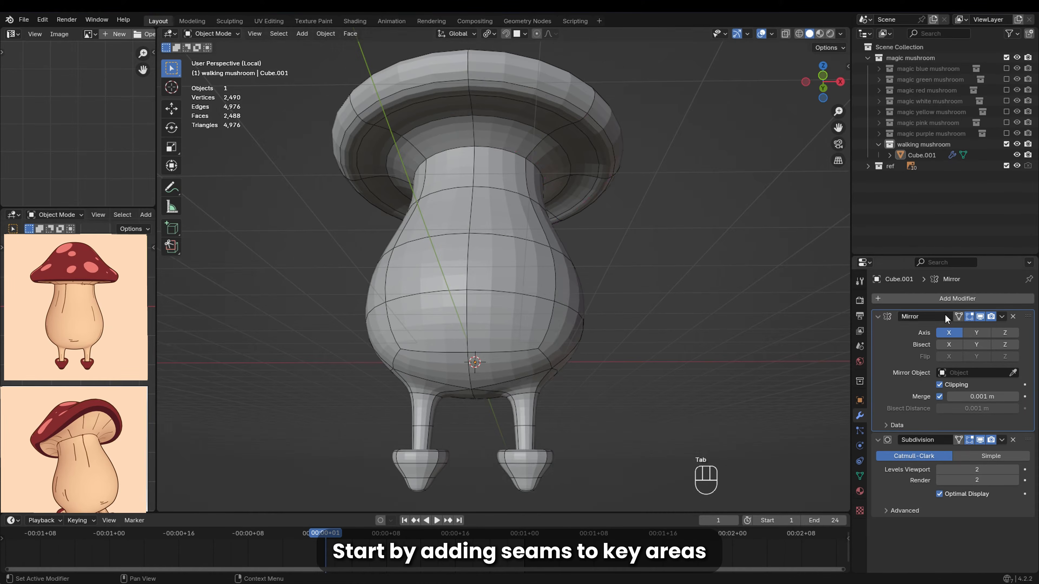
# Apply the Mirror modifier and return the mushroom mesh to Edit Mode.
pyautogui.click(951, 329)
pyautogui.click(524, 316)
pyautogui.press('Tab')
# Mark a seam on the edge loop where the leg meets the foot.
pyautogui.moveTo(573, 385); pyautogui.dragTo(584, 258, button='middle')
pyautogui.scroll(5, 541, 400)
pyautogui.moveTo(541, 286); pyautogui.dragTo(494, 315, button='middle')
pyautogui.keyDown('alt'); pyautogui.click(494, 315); pyautogui.keyUp('alt')
pyautogui.scroll(1, 495, 315)
pyautogui.hotkey('alt', 'x')
pyautogui.press('q')
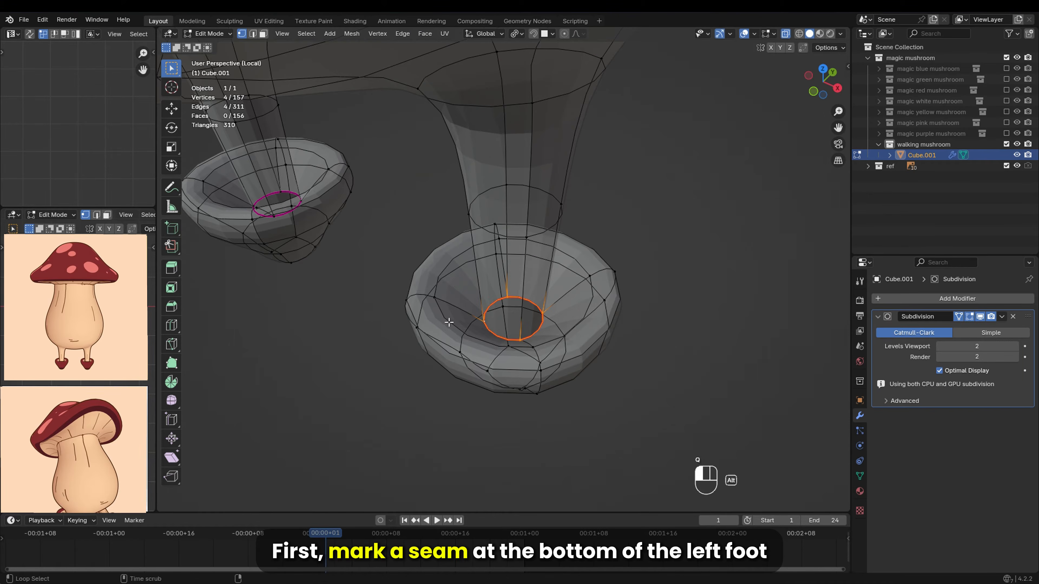
pyautogui.hotkey('alt', 'x')
pyautogui.press('u')
# Mark seams on the edge loops around the tops of both legs.
pyautogui.moveTo(582, 323); pyautogui.dragTo(409, 356, button='middle')
pyautogui.keyDown('alt'); pyautogui.click(441, 352); pyautogui.keyUp('alt')
pyautogui.press('q')
pyautogui.hotkey('alt', 'x')
pyautogui.keyDown('alt'); pyautogui.click(409, 376); pyautogui.keyUp('alt')
pyautogui.keyDown('alt'); pyautogui.keyDown('shift'); pyautogui.click(393, 234); pyautogui.keyUp('shift'); pyautogui.keyUp('alt')
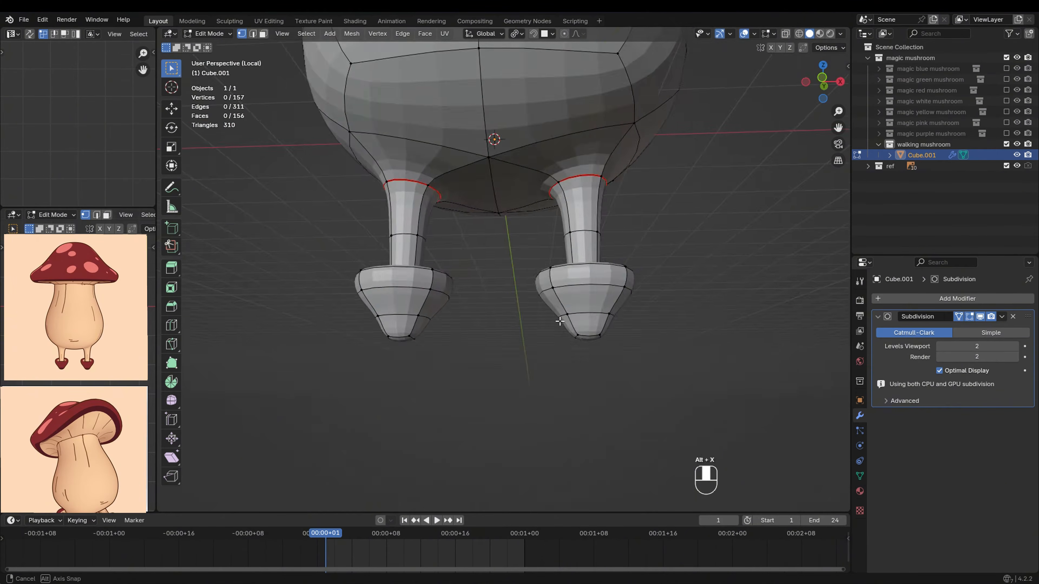
# Mark seams along the legs and down the centre loop running through the cap and stem.
pyautogui.moveTo(531, 286); pyautogui.dragTo(539, 262, button='middle')
pyautogui.scroll(2, 539, 260)
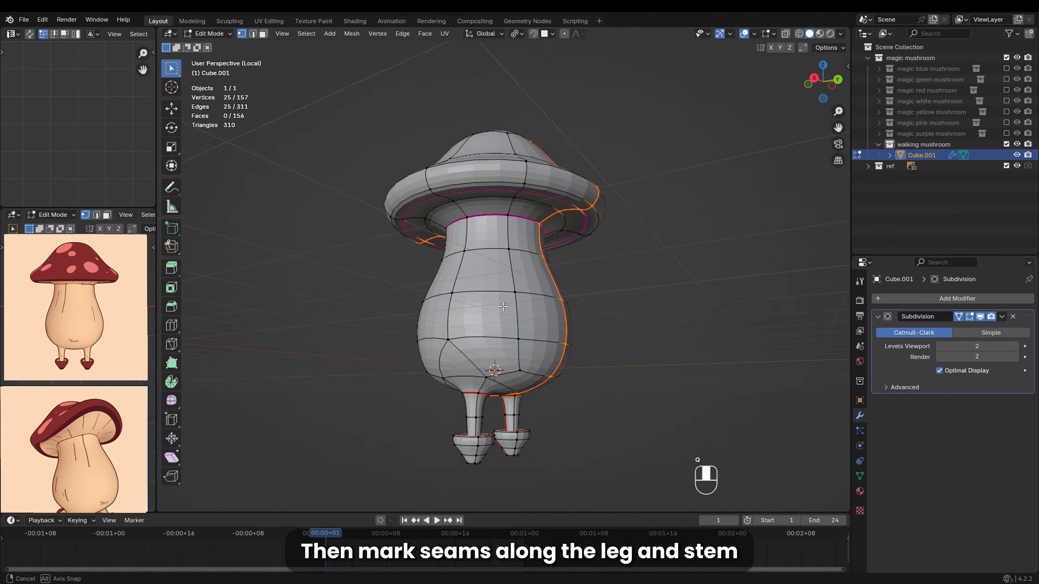
pyautogui.moveTo(544, 249)
pyautogui.mouseDown(button='middle')
pyautogui.moveTo(551, 224)
pyautogui.moveTo(598, 285)
pyautogui.moveTo(531, 295)
pyautogui.moveTo(536, 233)
pyautogui.mouseUp(button='middle')
pyautogui.press('`')
# Switch to the UV Editing workspace, select the whole mesh and unwrap it.
pyautogui.click(268, 21)
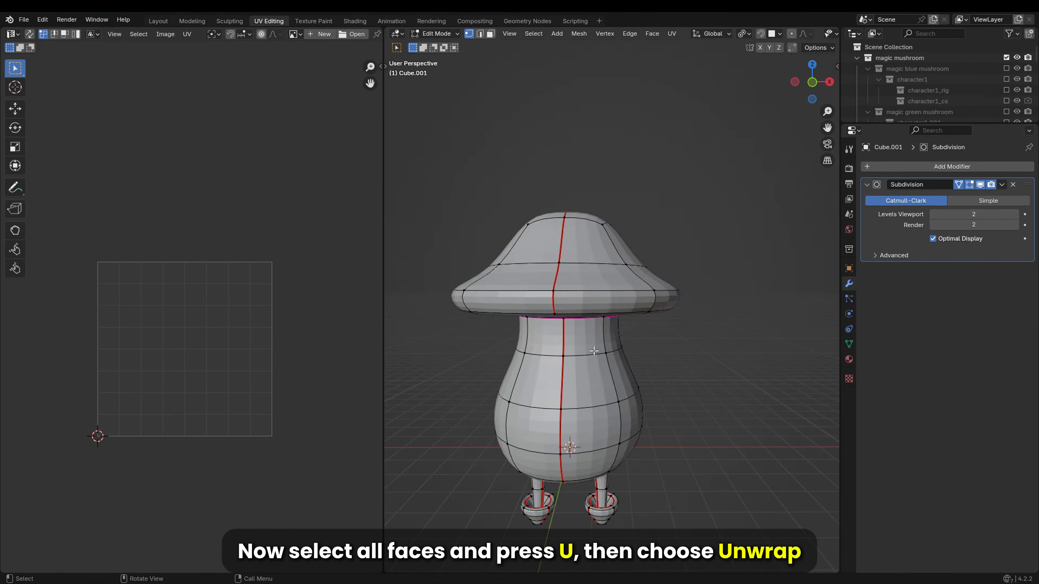
pyautogui.press('a')
pyautogui.press('q')
pyautogui.click(665, 334)
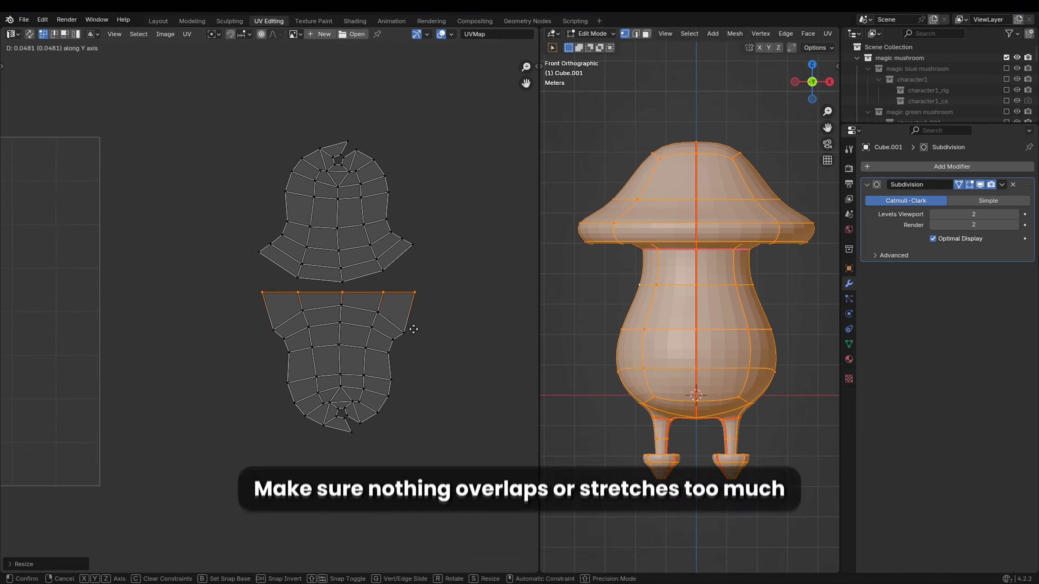
# Straighten the upper edge rows of the lower stem UV island by scaling each to 0 along Y.
pyautogui.press('n')
pyautogui.press('n')
pyautogui.keyDown('alt'); pyautogui.click(358, 310); pyautogui.keyUp('alt')
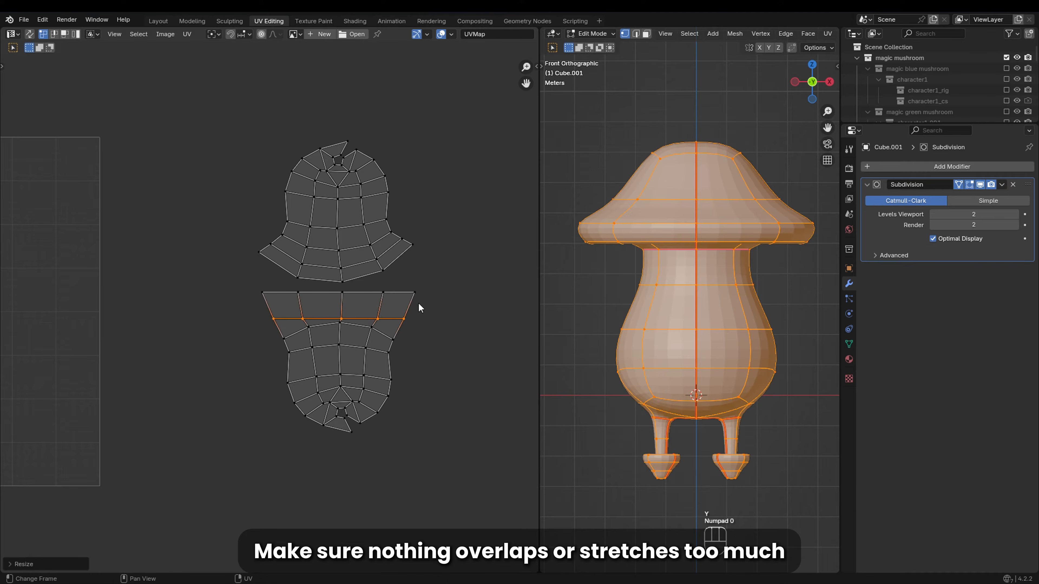
pyautogui.keyDown('alt'); pyautogui.click(383, 333); pyautogui.keyUp('alt')
pyautogui.press('s')
pyautogui.click(425, 329)
pyautogui.press('s')
pyautogui.press('y')
pyautogui.press('0')
pyautogui.click(422, 330)
pyautogui.keyDown('alt'); pyautogui.click(380, 351); pyautogui.keyUp('alt')
pyautogui.press('s')
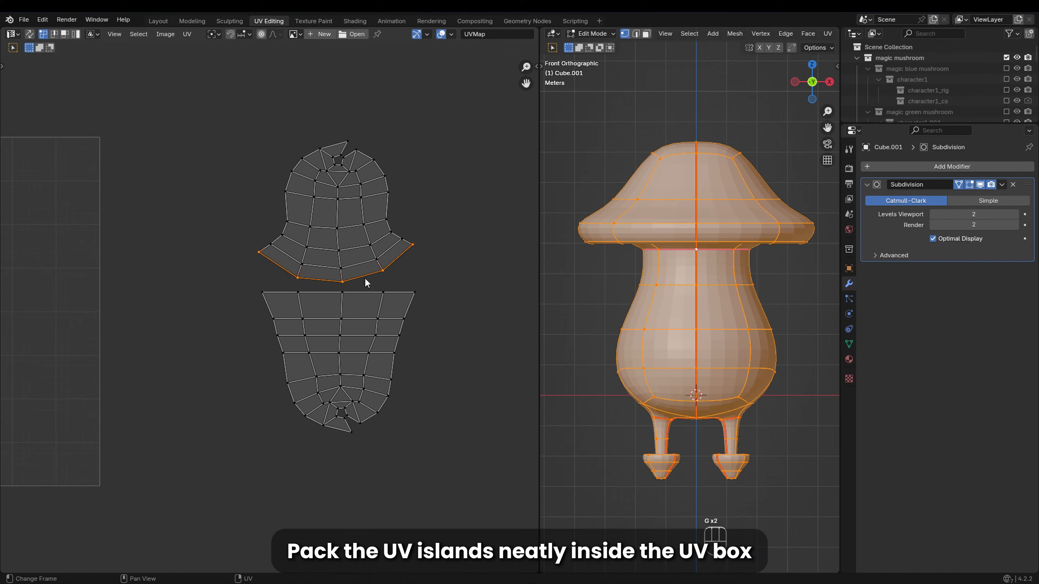
# Shift the bottom edge row of the upper stem UV island along Y and flatten the neighbouring rows to 0 along Y.
pyautogui.press('g')
pyautogui.press('y')
pyautogui.click(364, 277)
pyautogui.keyDown('alt'); pyautogui.click(358, 249); pyautogui.keyUp('alt')
pyautogui.press('s')
pyautogui.press('y')
pyautogui.press('0')
pyautogui.click(359, 248)
pyautogui.keyDown('alt'); pyautogui.click(360, 229); pyautogui.keyUp('alt')
pyautogui.hotkey('shift', 'r')
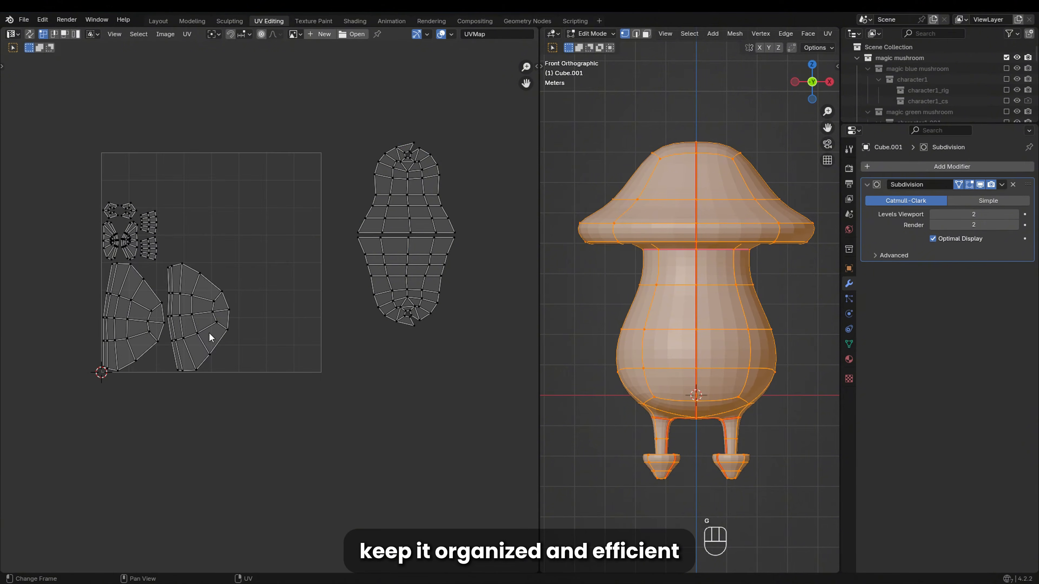
# Rotate the cap UV island to lie horizontally and flatten its upper edge row to 0 along Y.
pyautogui.press('r')
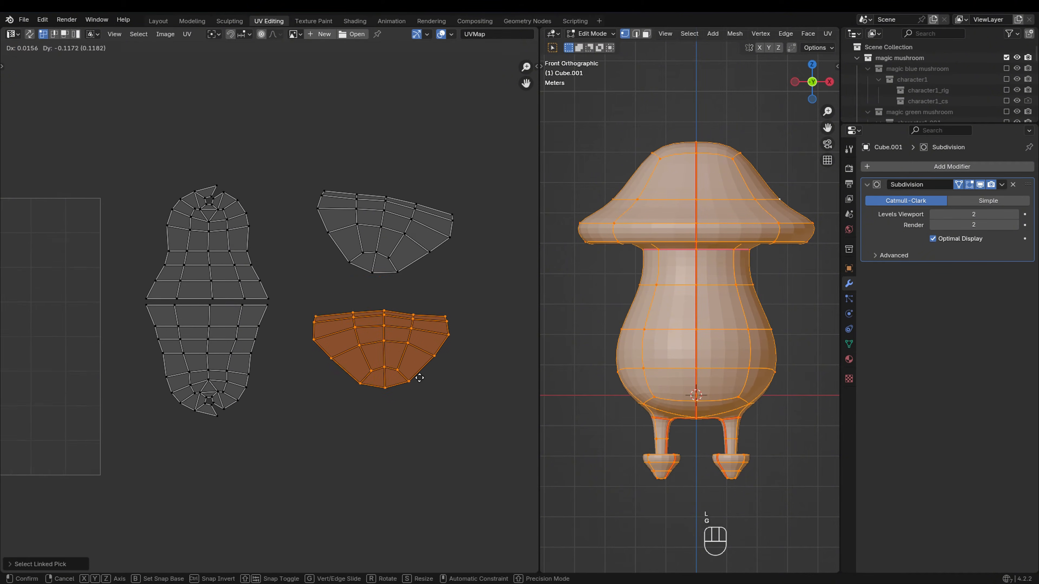
pyautogui.keyDown('alt'); pyautogui.click(487, 318); pyautogui.keyUp('alt')
pyautogui.press('s')
pyautogui.press('y')
pyautogui.press('KP_0')
pyautogui.click(492, 328)
# Rotate and move the cap UV islands so their straight edges face each other beside the stem islands.
pyautogui.press('g')
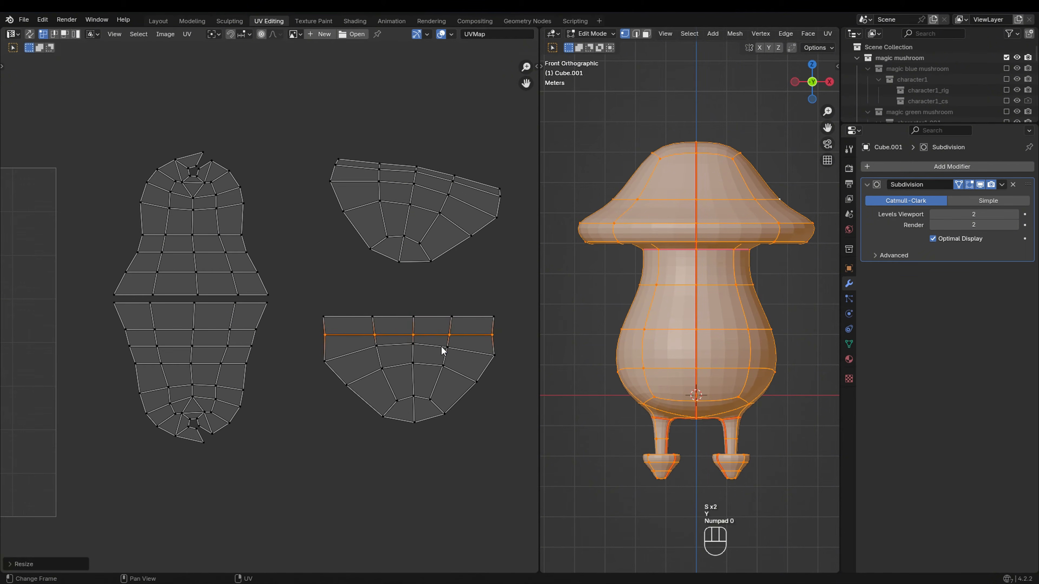
pyautogui.press('r')
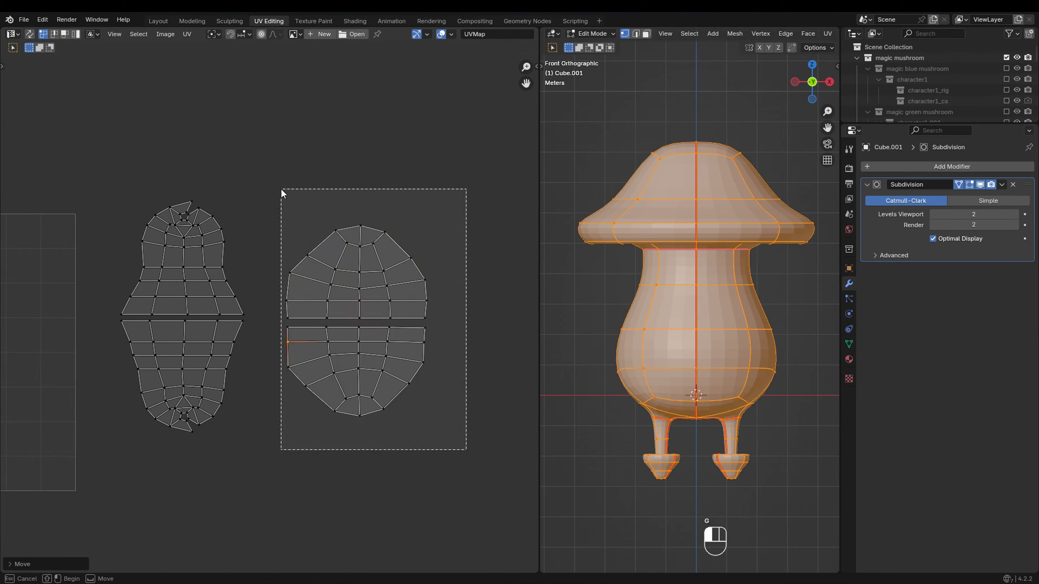
pyautogui.press('g')
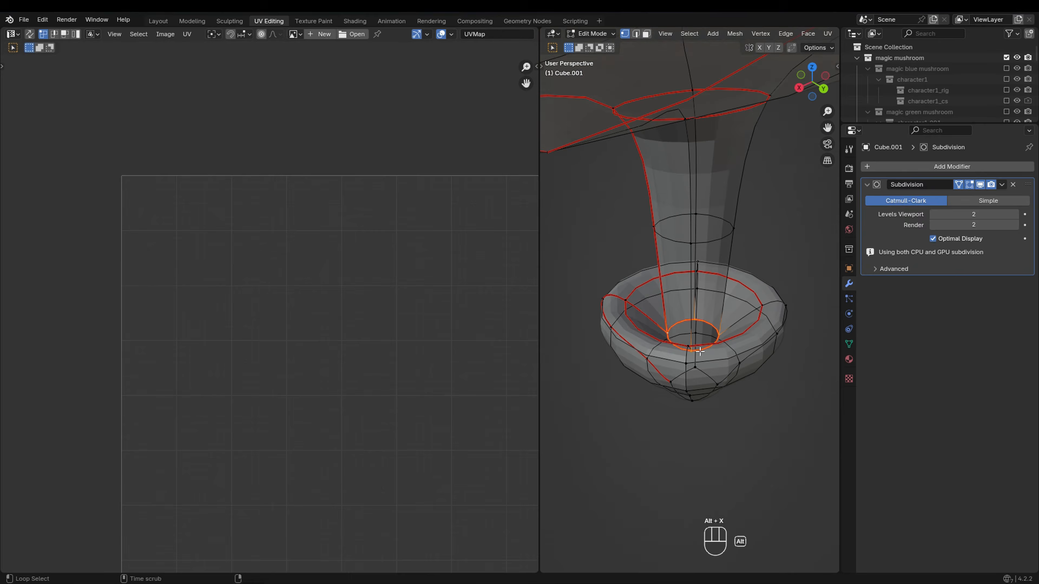
# Select the edge loop where the leg meets the foot and box-select part of the cap's UV islands.
pyautogui.click(699, 352)
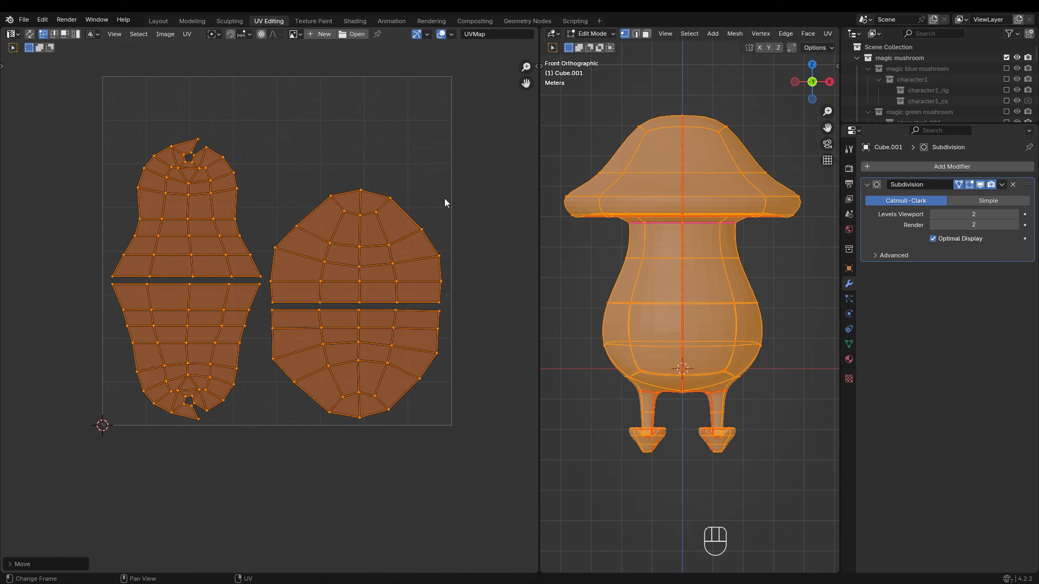
pyautogui.moveTo(450, 191); pyautogui.dragTo(326, 275)
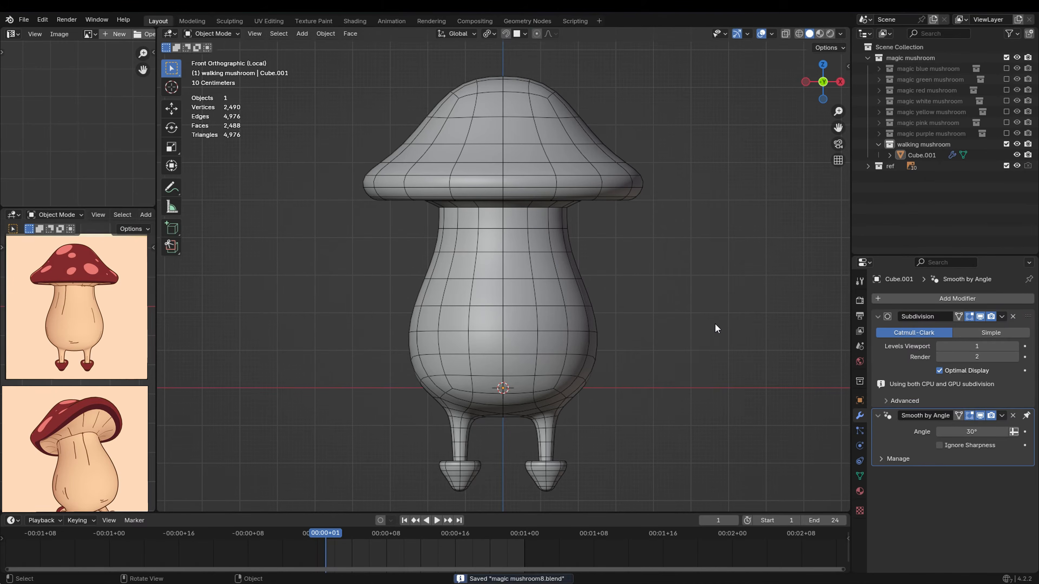
# Select the mushroom and raise it along Z by about 2.8 m so its feet rest at the floor line.
pyautogui.scroll(-2, 627, 262)
pyautogui.click(536, 301)
pyautogui.press('g')
pyautogui.press('z')
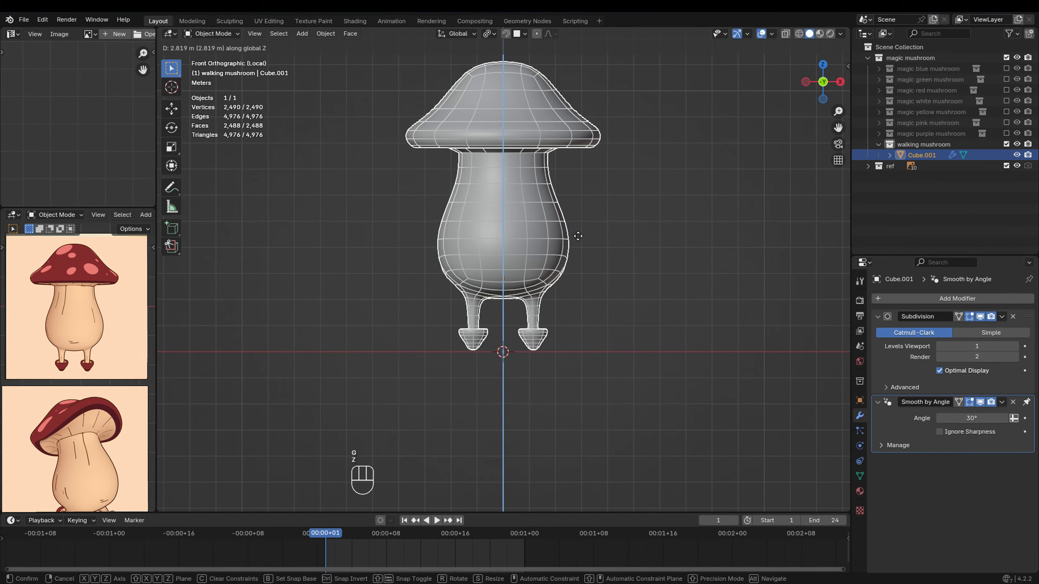
pyautogui.click(578, 236)
pyautogui.scroll(3, 585, 327)
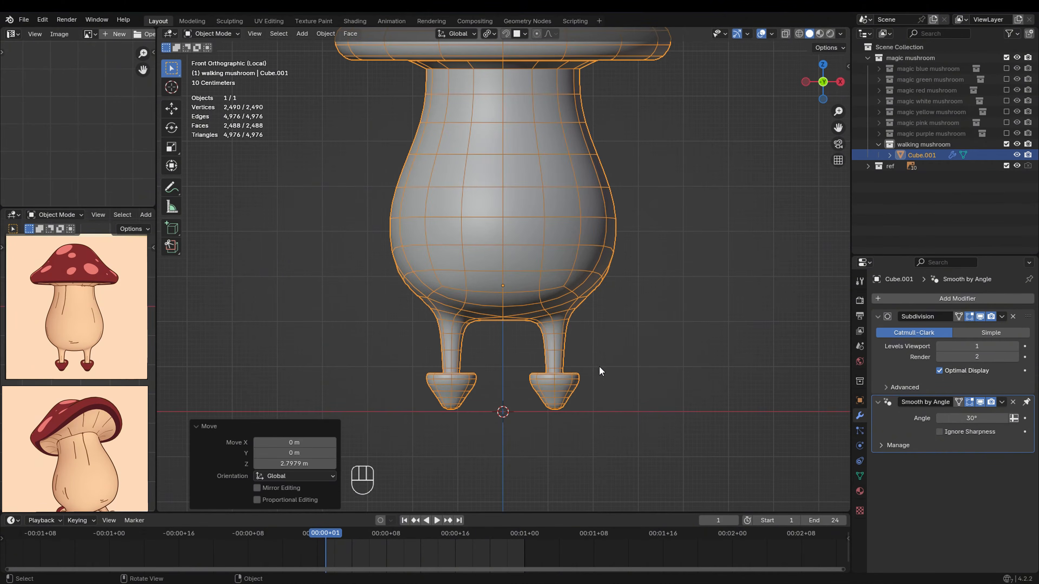
# Lower the mushroom by about 0.03 m along Z so its feet meet the floor line, and apply its location.
pyautogui.scroll(4, 573, 409)
pyautogui.press('g')
pyautogui.click(581, 353)
pyautogui.keyDown('ctrl'); pyautogui.moveTo(581, 353); pyautogui.dragTo(517, 334, button='middle'); pyautogui.keyUp('ctrl')
pyautogui.click(847, 66)
pyautogui.click(844, 66)
pyautogui.press('q')
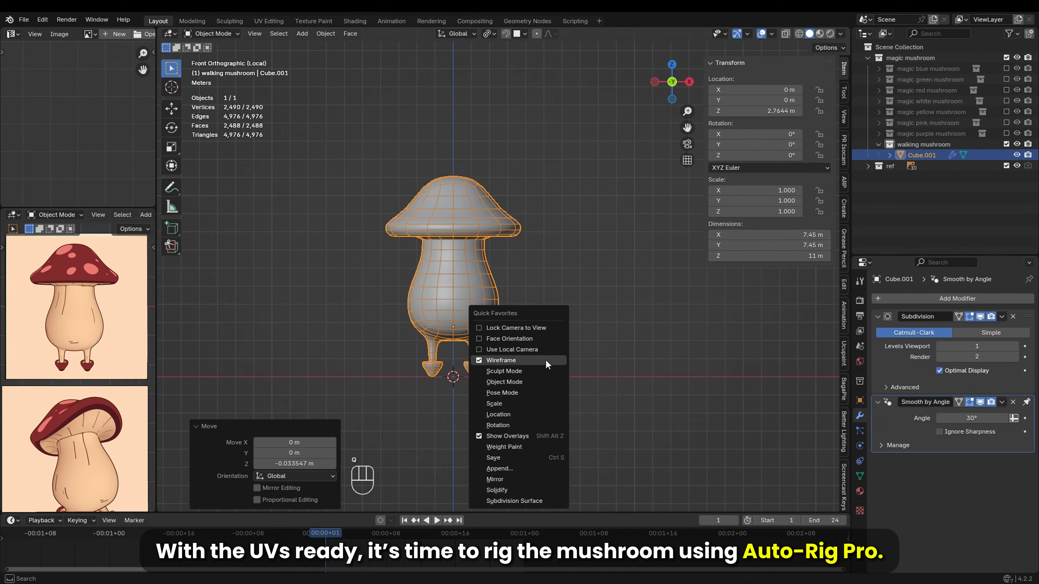
pyautogui.click(539, 414)
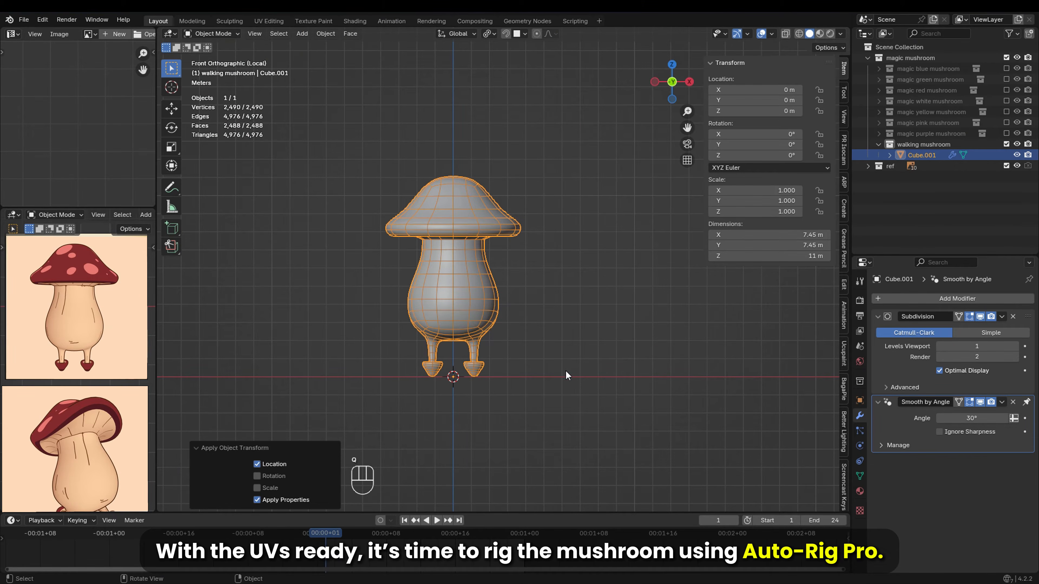
# Select the mushroom mesh and add an Empty Auto-Rig Pro armature.
pyautogui.click(558, 337)
pyautogui.keyDown('shift'); pyautogui.moveTo(558, 337); pyautogui.dragTo(558, 307, button='middle'); pyautogui.keyUp('shift')
pyautogui.scroll(2, 496, 254)
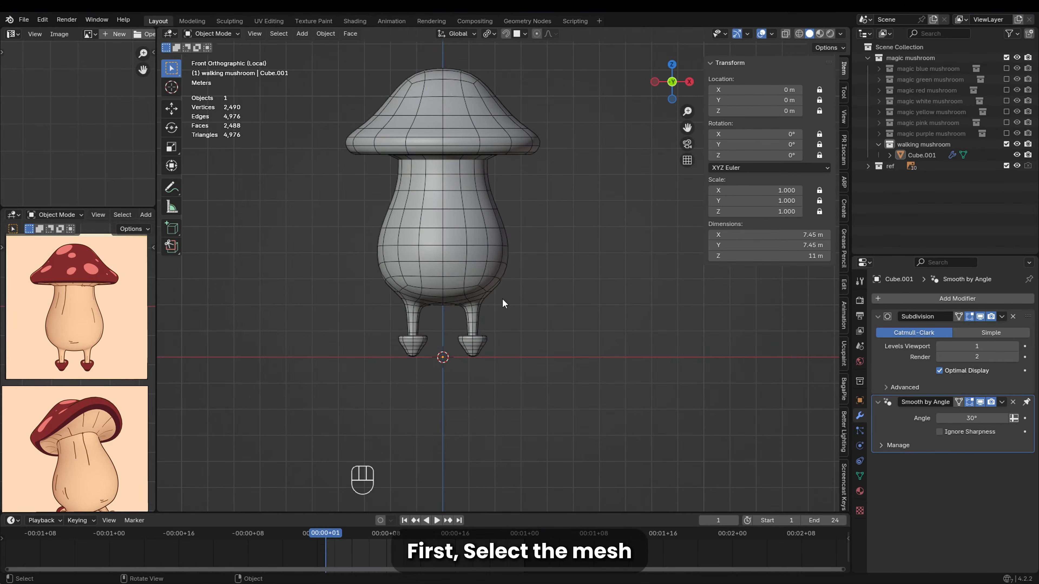
pyautogui.click(441, 291)
pyautogui.press('KP_Decimal')
pyautogui.click(843, 183)
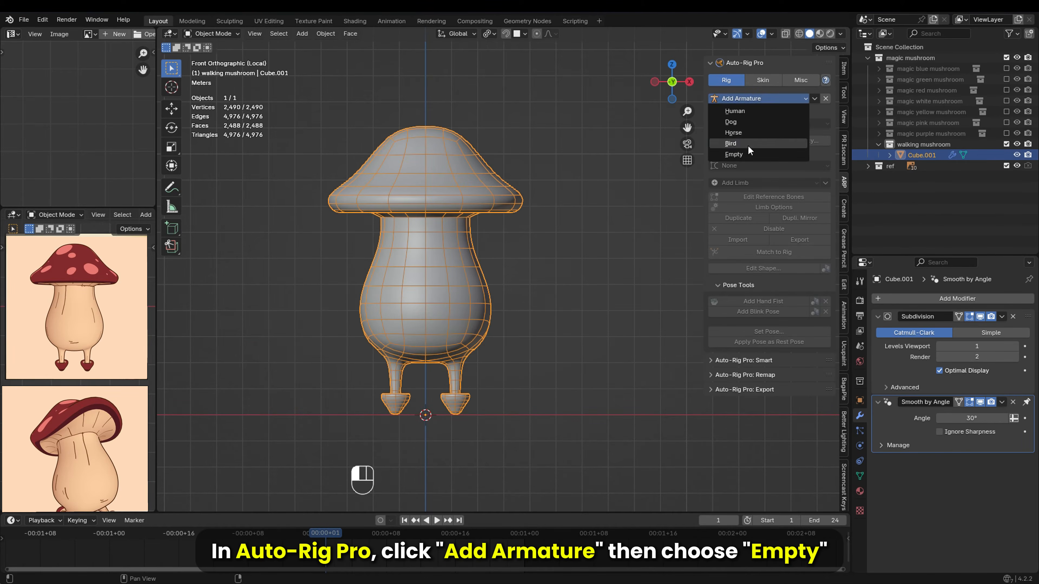
pyautogui.click(747, 154)
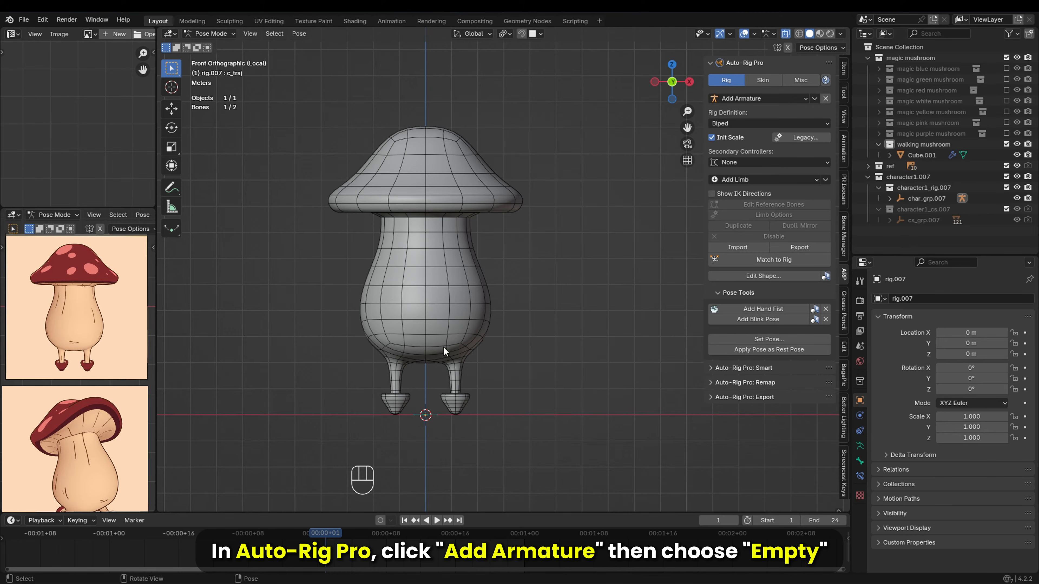
# Edit the shape of the c_pos controller, scaling its ring by about 8.17 around the feet, and apply the shape.
pyautogui.moveTo(442, 414); pyautogui.dragTo(456, 401, button='middle')
pyautogui.click(777, 275)
pyautogui.press('s')
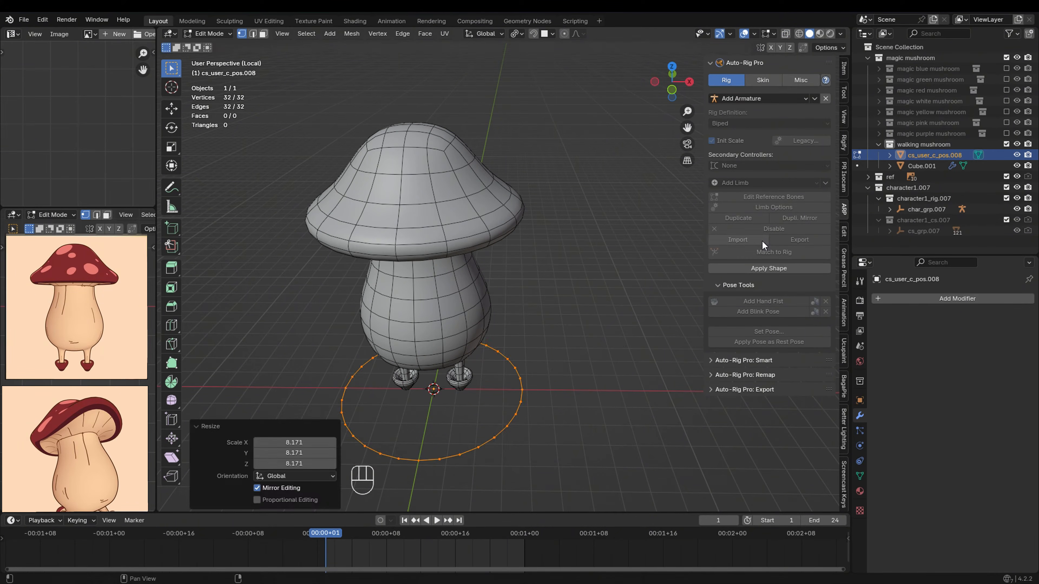
pyautogui.click(769, 268)
# Edit the shape of the c_traj controller, enlarging it about 9.4 times to fit inside the outer ring, and apply the shape.
pyautogui.click(752, 276)
pyautogui.press('s')
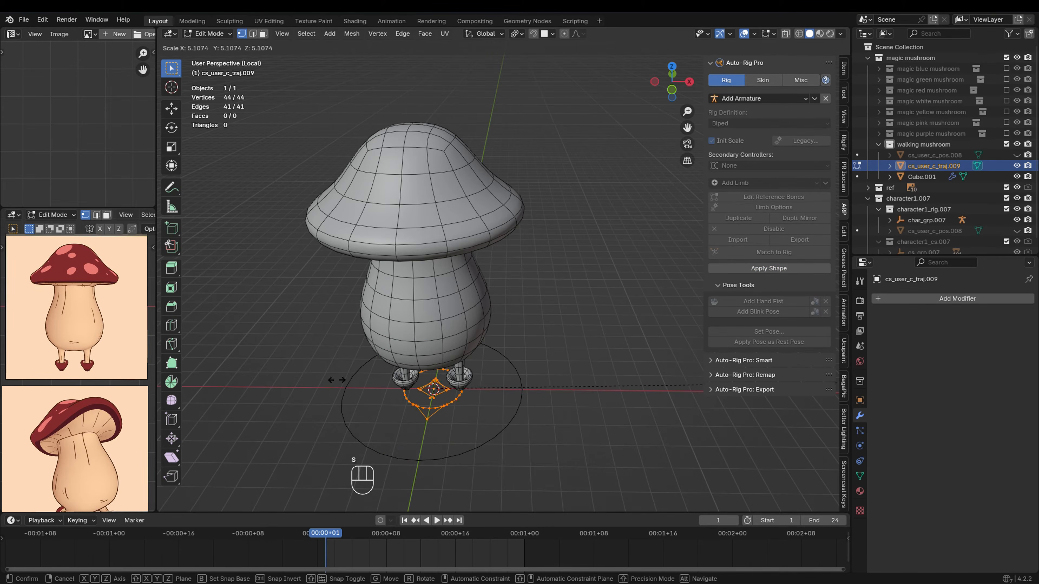
pyautogui.scroll(5, 463, 391)
pyautogui.press('s')
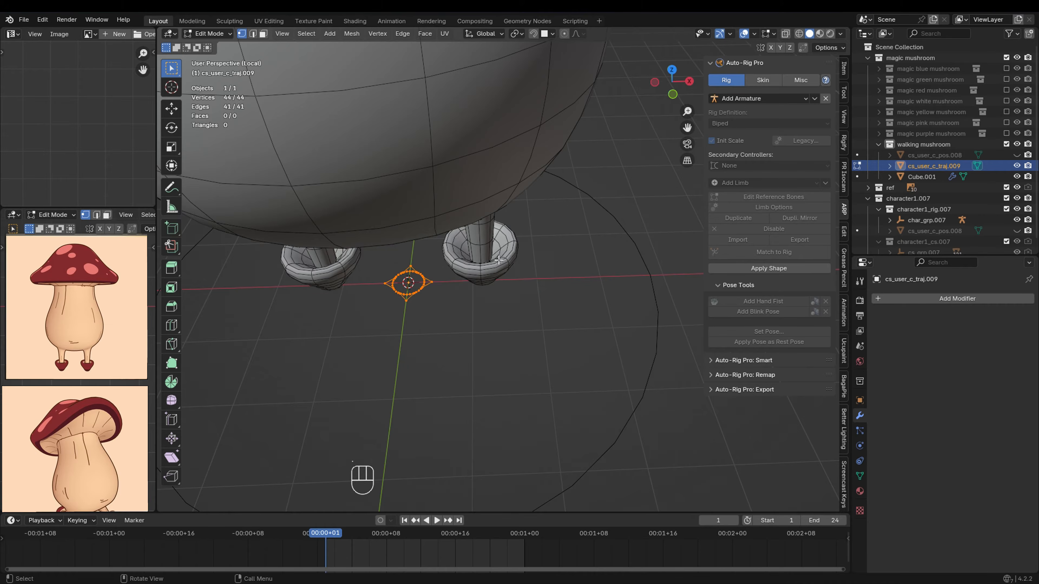
pyautogui.scroll(-3, 499, 260)
pyautogui.press('s')
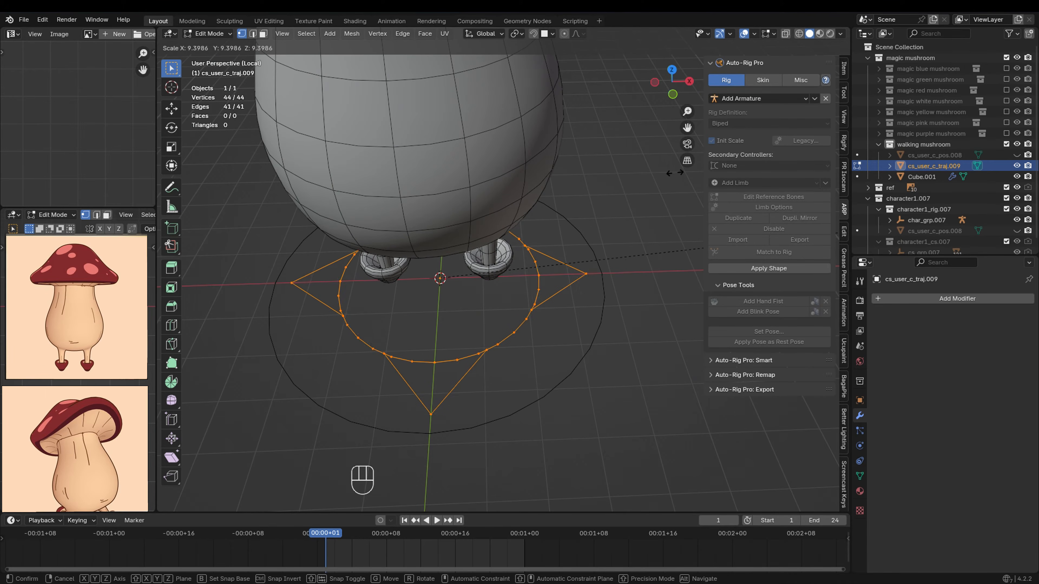
pyautogui.click(674, 172)
pyautogui.click(725, 269)
# Add a Spine limb, enlarge its bones about 10 times and raise them along Z into the body.
pyautogui.scroll(-3, 508, 292)
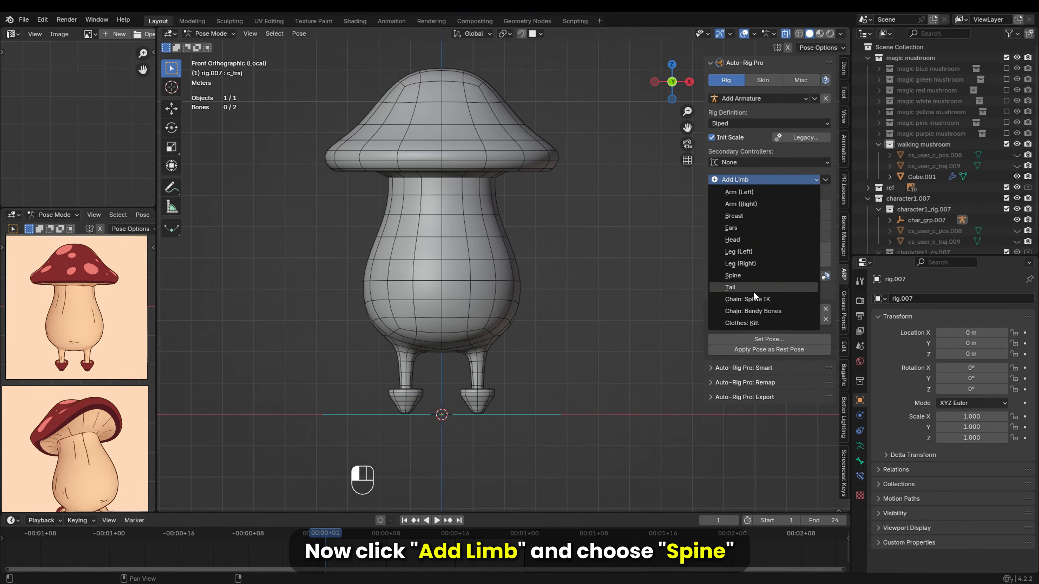
pyautogui.click(761, 275)
pyautogui.press('s')
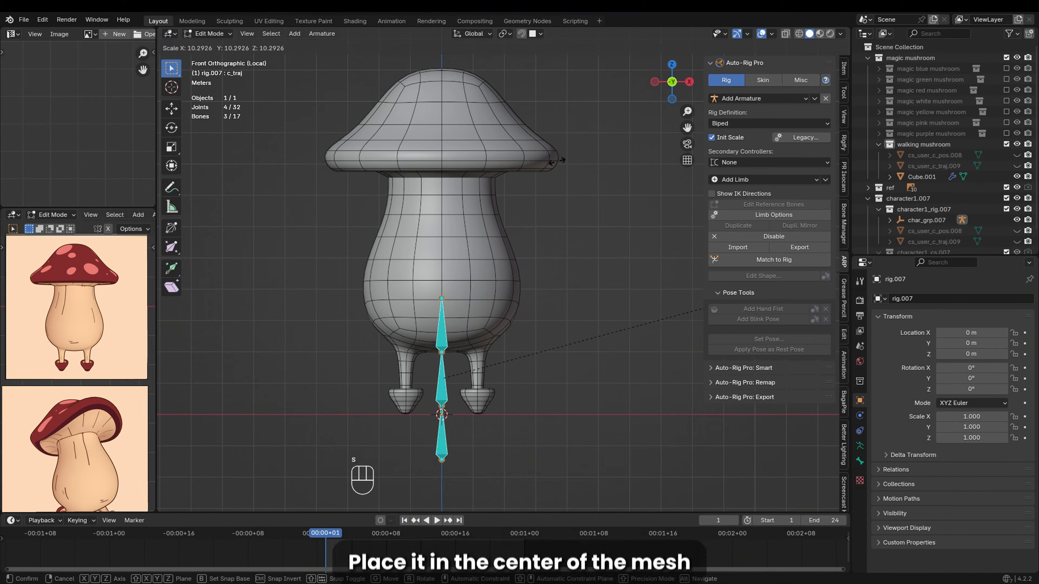
pyautogui.click(554, 159)
pyautogui.press('g')
pyautogui.press('z')
pyautogui.click(494, 133)
# Scale the three spine bones by 1.389 and raise them about 1.88 m along Z into the mushroom's centre.
pyautogui.press('s')
pyautogui.click(434, 317)
pyautogui.press('g')
pyautogui.press('z')
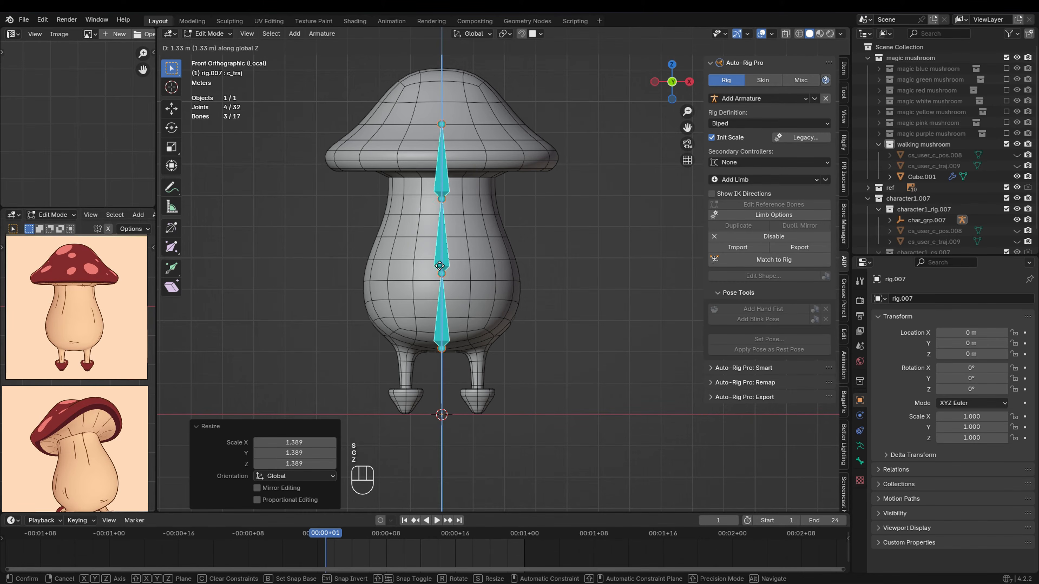
pyautogui.click(442, 249)
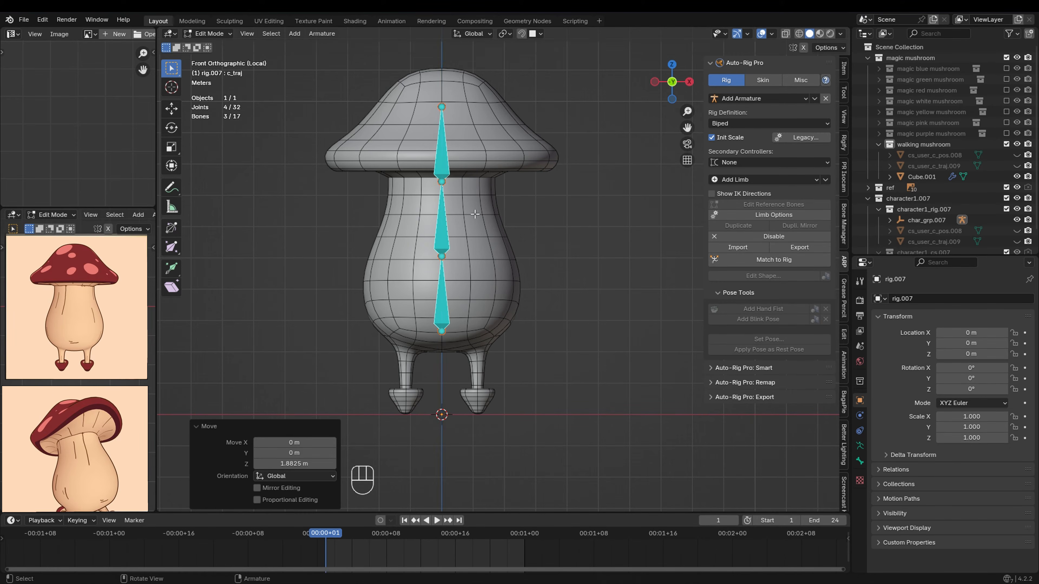
# Scale the spine bones by about 0.986 along Z to fit the stem and cap.
pyautogui.scroll(2, 450, 138)
pyautogui.press('s')
pyautogui.press('g')
pyautogui.press('s')
pyautogui.press('z')
pyautogui.click(480, 234)
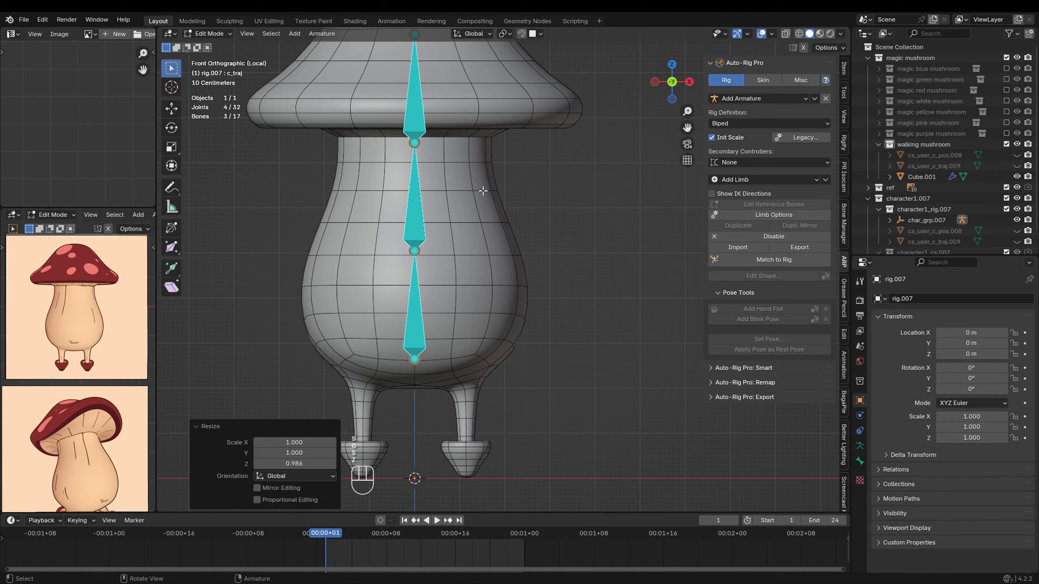
# Raise the uppermost spine bone about 0.17 m along Z, then lower it slightly so it starts at the cap's base.
pyautogui.scroll(-1, 471, 192)
pyautogui.moveTo(444, 161); pyautogui.dragTo(426, 134)
pyautogui.keyDown('shift'); pyautogui.moveTo(450, 184); pyautogui.dragTo(462, 270, button='middle'); pyautogui.keyUp('shift')
pyautogui.press('g')
pyautogui.press('z')
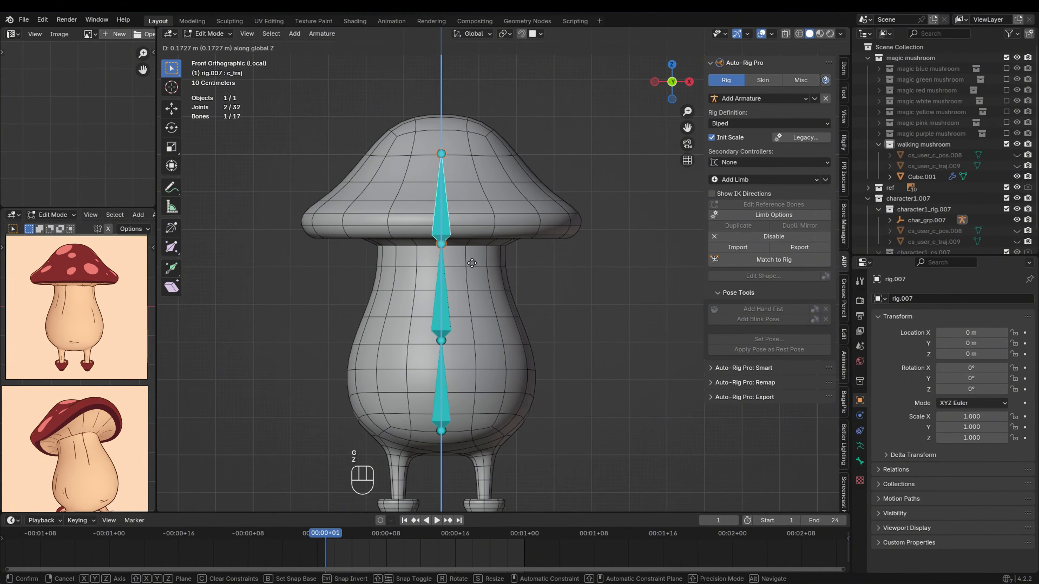
pyautogui.click(472, 264)
pyautogui.press('g')
pyautogui.press('z')
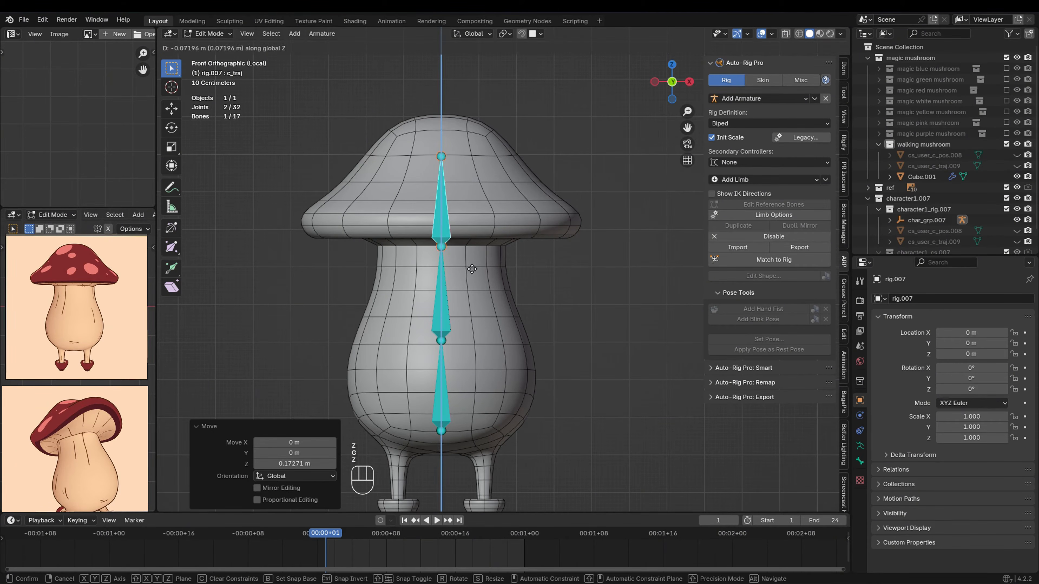
pyautogui.click(474, 270)
pyautogui.click(578, 302)
# Add a Leg (Right) limb and move its bones about -0.97 m along X to the right foot.
pyautogui.keyDown('shift'); pyautogui.moveTo(405, 479); pyautogui.dragTo(398, 353, button='middle'); pyautogui.keyUp('shift')
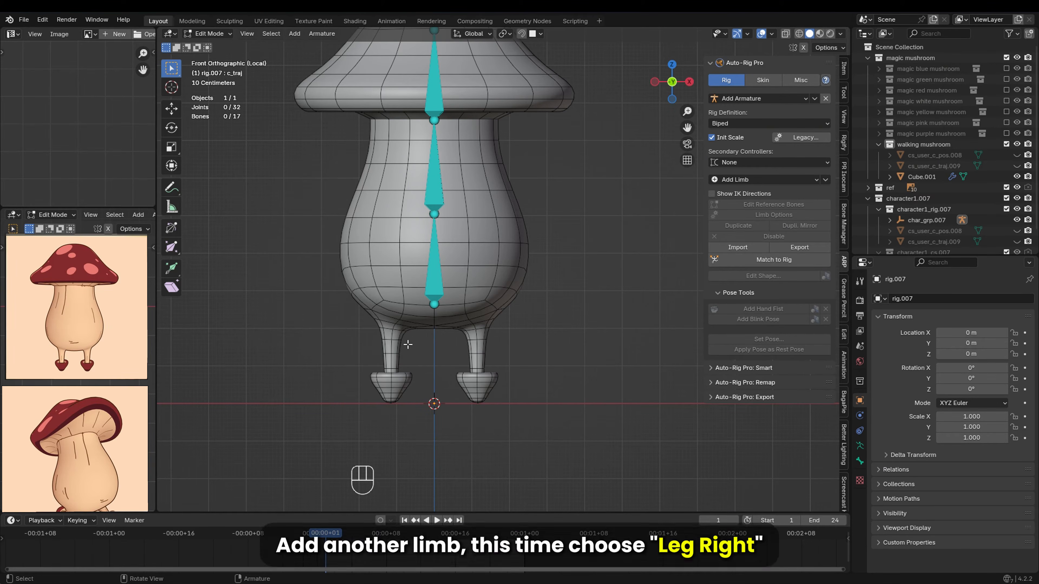
pyautogui.click(775, 180)
pyautogui.click(761, 263)
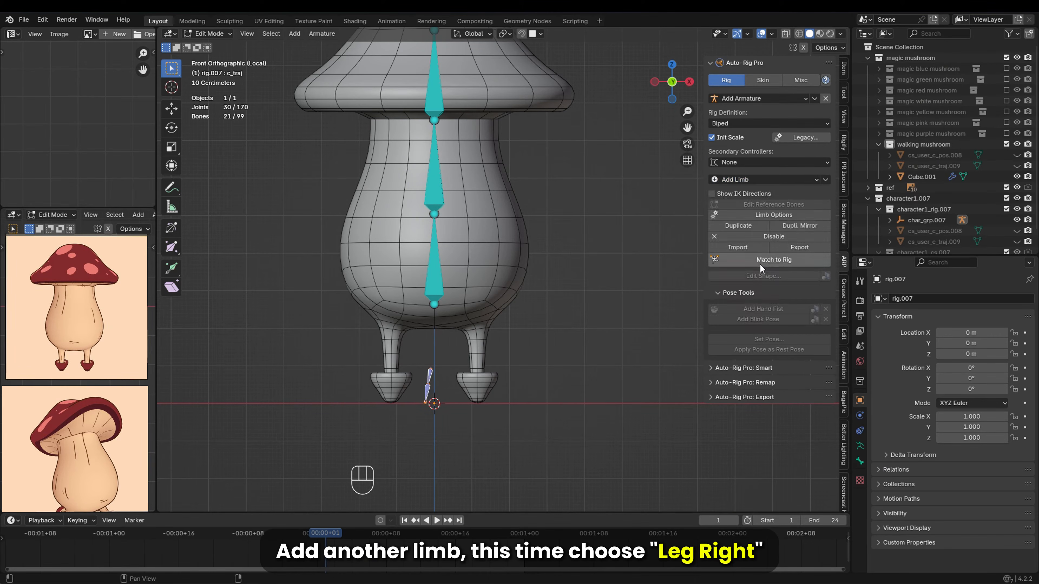
pyautogui.scroll(5, 436, 356)
pyautogui.press('g')
pyautogui.press('x')
pyautogui.click(364, 376)
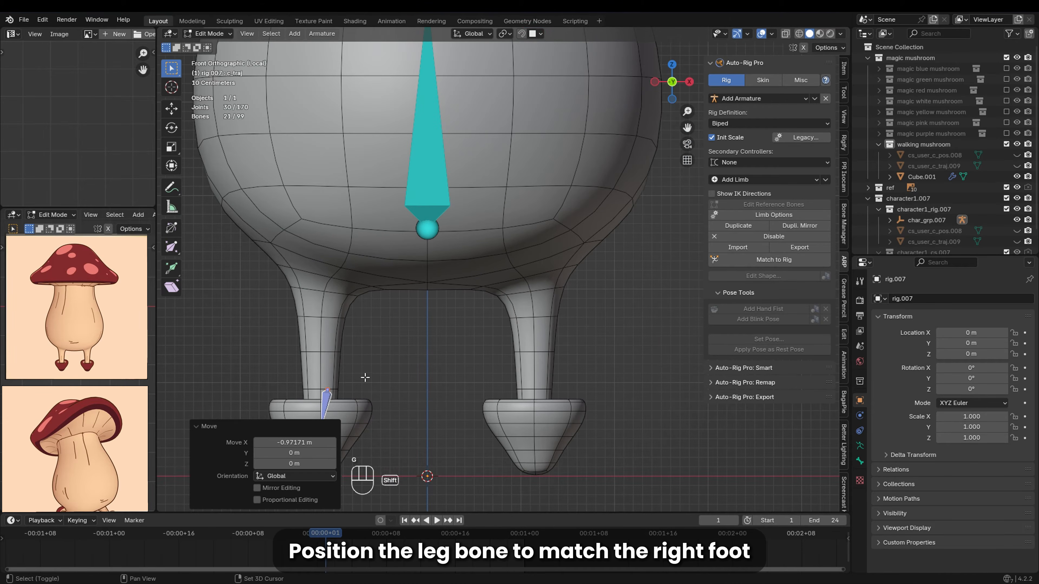
# Scale the right leg bones by about 2.66 and turn off the individual toes in the limb options.
pyautogui.keyDown('shift'); pyautogui.moveTo(350, 410); pyautogui.dragTo(459, 326, button='middle'); pyautogui.keyUp('shift')
pyautogui.scroll(1, 459, 327)
pyautogui.press('s')
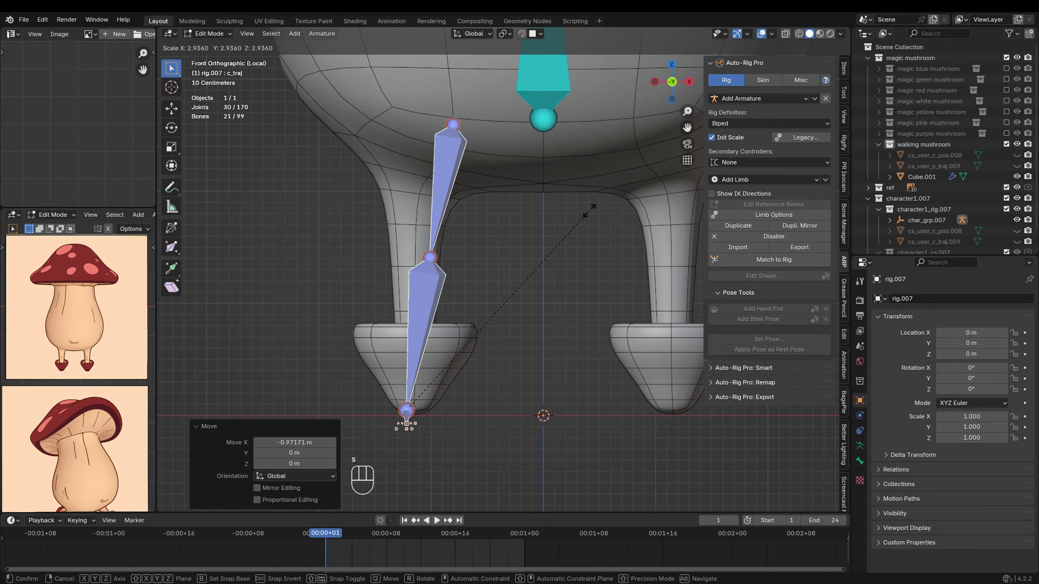
pyautogui.click(589, 213)
pyautogui.click(773, 215)
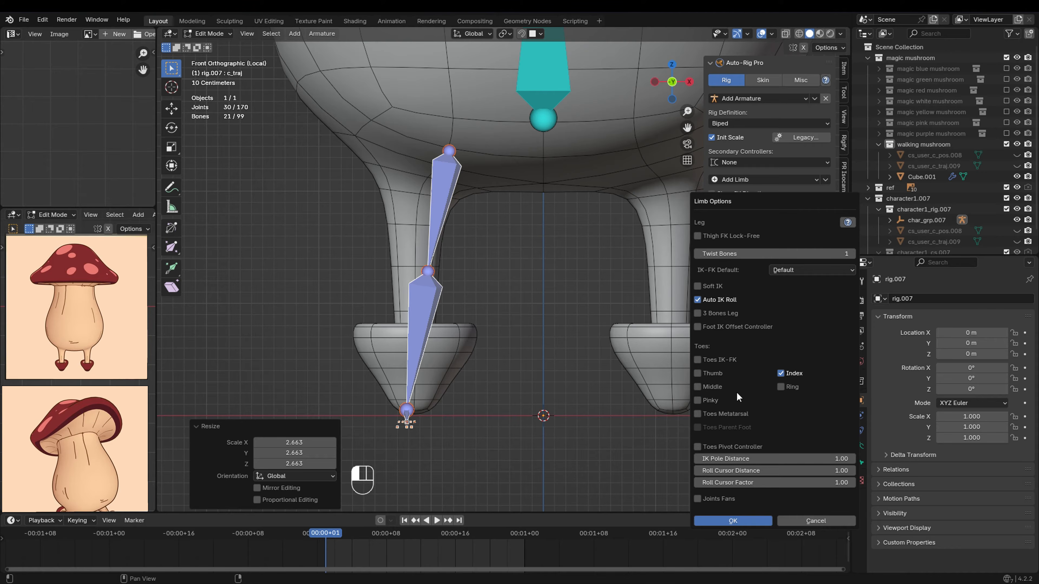
pyautogui.click(735, 522)
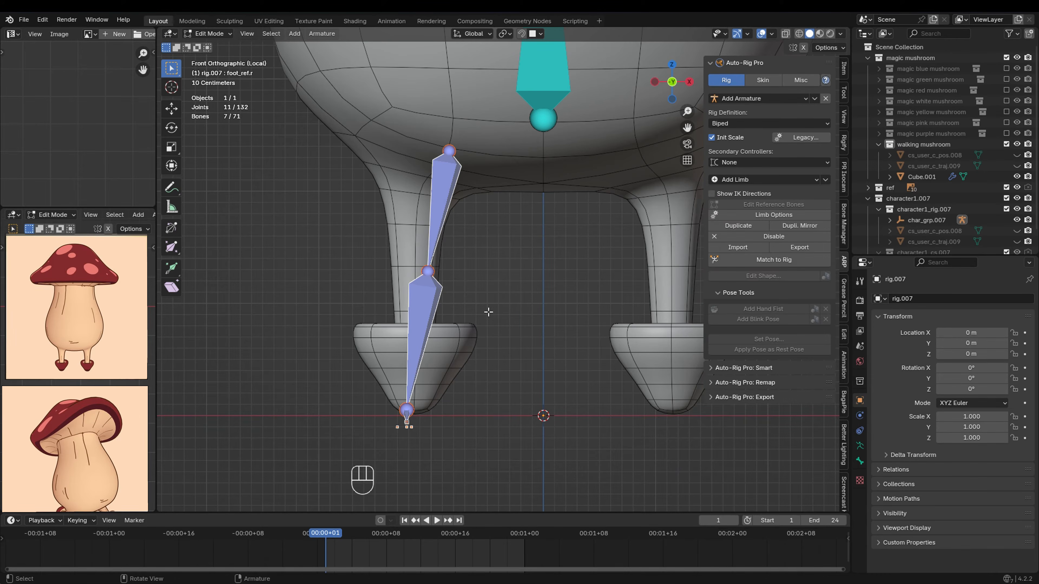
# Scale the right leg bones by about 1.008 and move them slightly inward and up to centre the ankle in the foot.
pyautogui.scroll(-1, 488, 312)
pyautogui.press('s')
pyautogui.click(479, 172)
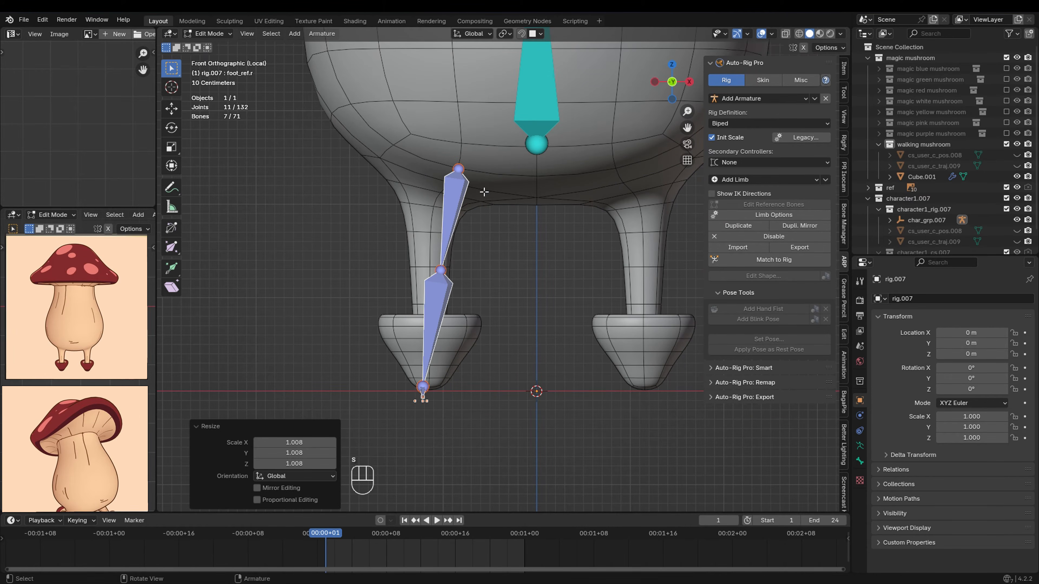
pyautogui.press('g')
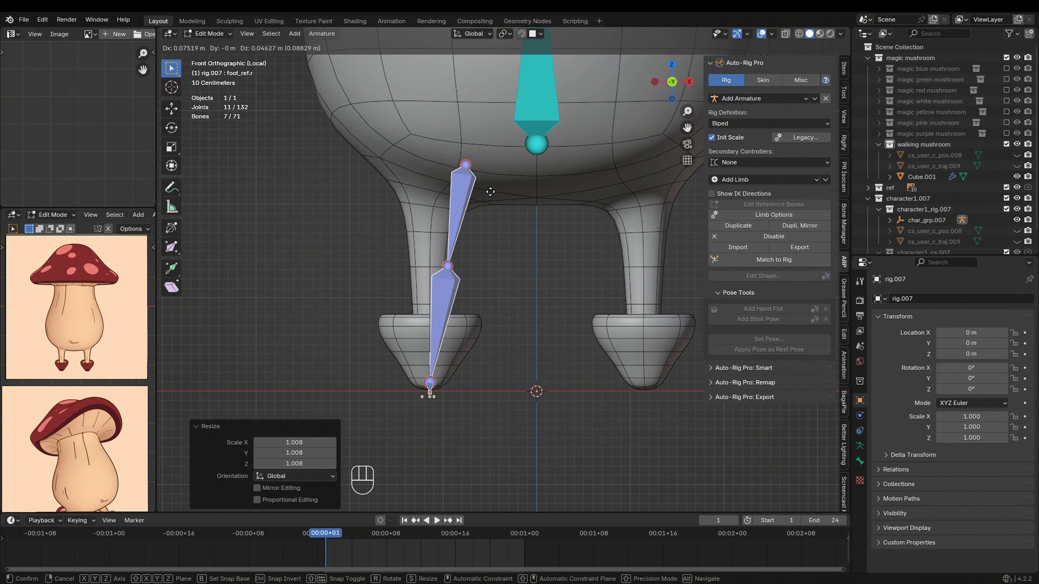
pyautogui.click(491, 191)
# Move the right leg's hip and knee joints outward so the bones run through the middle of the leg.
pyautogui.click(470, 159)
pyautogui.press('g')
pyautogui.click(441, 157)
pyautogui.click(452, 260)
pyautogui.press('g')
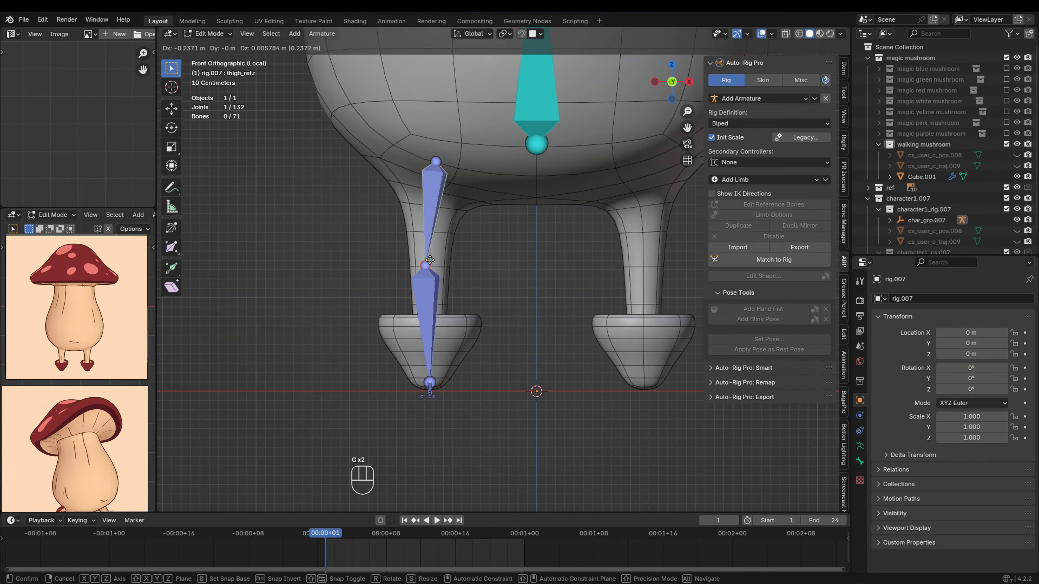
pyautogui.click(434, 259)
# Fine-tune the right hip joint, aligning it above the knee and raising it slightly into the body.
pyautogui.click(436, 162)
pyautogui.press('g')
pyautogui.click(432, 163)
pyautogui.click(451, 349)
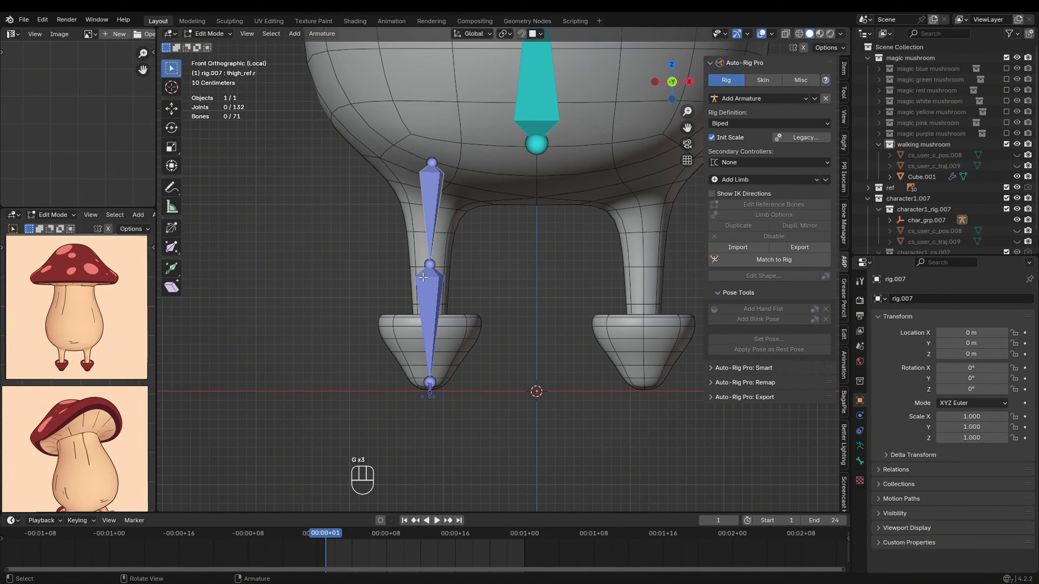
pyautogui.click(429, 161)
pyautogui.press('g')
pyautogui.click(432, 146)
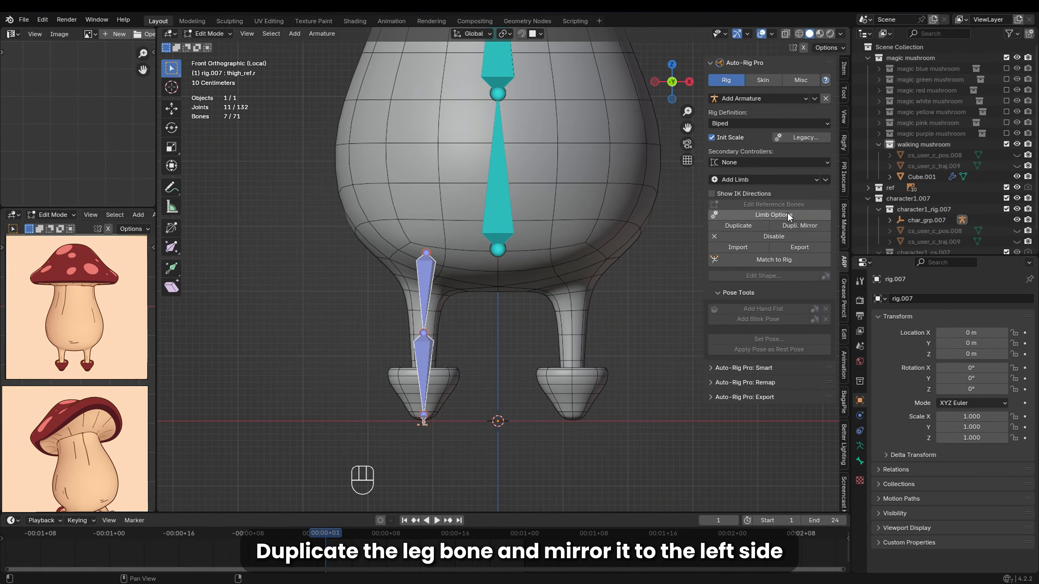
# Duplicate the right leg limb mirrored to the left side and clear the bone selection.
pyautogui.click(480, 288)
pyautogui.keyDown('shift'); pyautogui.moveTo(480, 288); pyautogui.dragTo(458, 433, button='middle'); pyautogui.keyUp('shift')
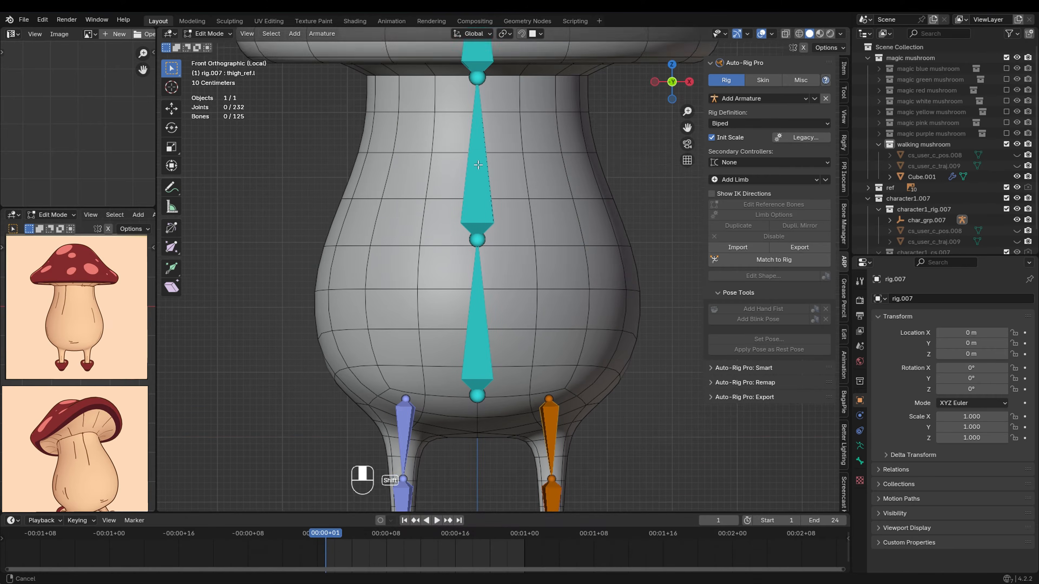
pyautogui.scroll(-2, 491, 209)
pyautogui.moveTo(498, 229)
pyautogui.keyDown('shift'); pyautogui.mouseDown(button='middle')
pyautogui.moveTo(500, 361)
pyautogui.moveTo(496, 240)
pyautogui.mouseUp(button='middle'); pyautogui.keyUp('shift')
pyautogui.scroll(3, 513, 425)
pyautogui.keyDown('shift'); pyautogui.moveTo(473, 471); pyautogui.dragTo(520, 237, button='middle'); pyautogui.keyUp('shift')
# In the side view, box-select the foot bones of both legs and move them about -0.16 m in Y and 0.04 m in Z.
pyautogui.moveTo(311, 405); pyautogui.dragTo(409, 410, button='middle')
pyautogui.scroll(4, 342, 402)
pyautogui.scroll(1, 412, 423)
pyautogui.scroll(-1, 430, 437)
pyautogui.moveTo(453, 457); pyautogui.dragTo(291, 410)
pyautogui.keyDown('shift'); pyautogui.moveTo(408, 427); pyautogui.dragTo(454, 364, button='middle'); pyautogui.keyUp('shift')
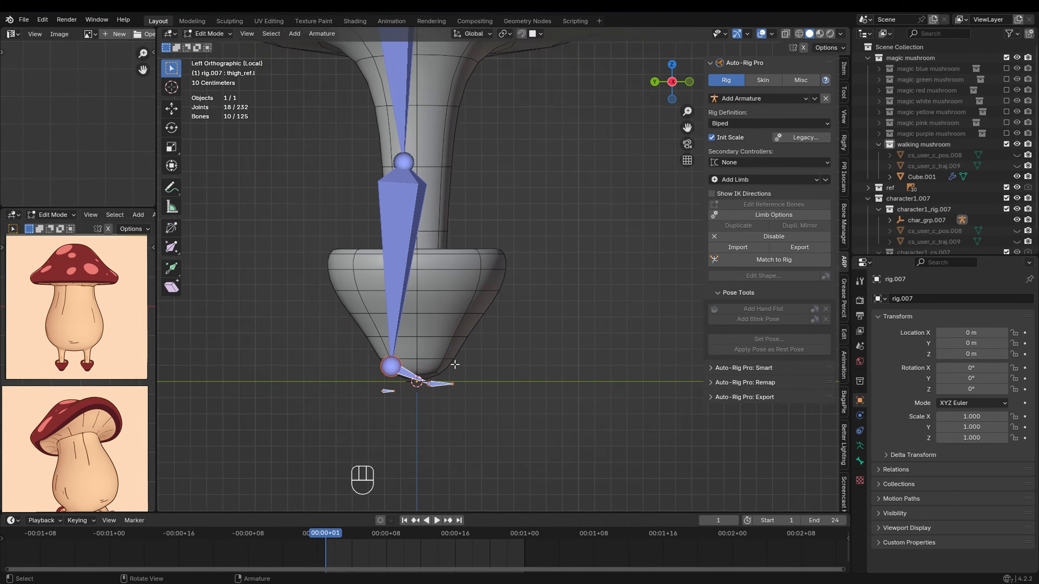
pyautogui.scroll(1, 455, 364)
pyautogui.scroll(-2, 434, 366)
pyautogui.scroll(1, 415, 367)
pyautogui.press('g')
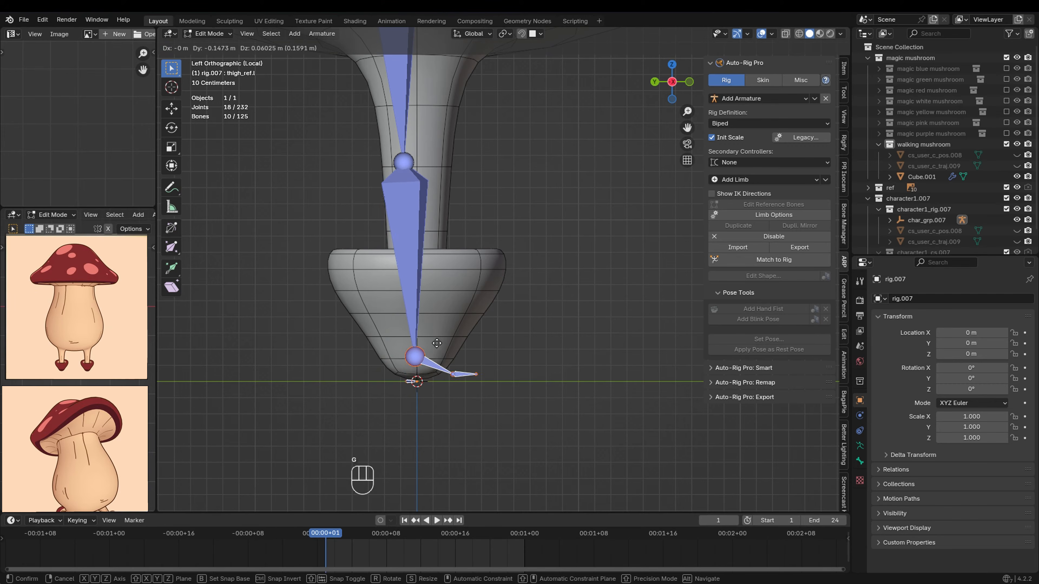
pyautogui.click(439, 346)
# In the side view, move the thigh bones of both legs so the knee joints sit centred in the legs.
pyautogui.scroll(-1, 505, 286)
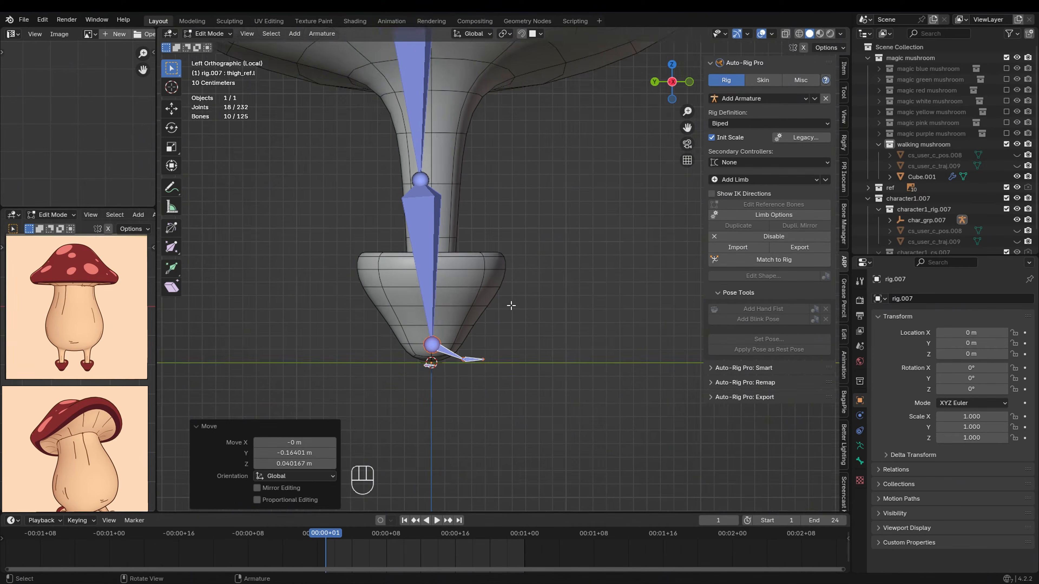
pyautogui.keyDown('shift'); pyautogui.moveTo(510, 141); pyautogui.dragTo(501, 268, button='middle'); pyautogui.keyUp('shift')
pyautogui.scroll(-2, 501, 268)
pyautogui.click(440, 266)
pyautogui.press('g')
pyautogui.press('g')
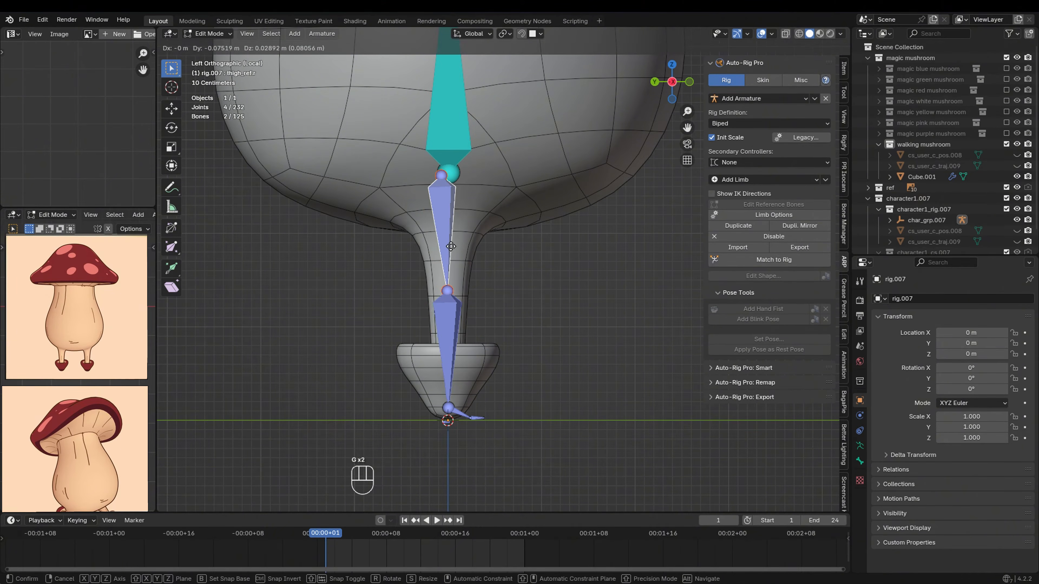
pyautogui.click(453, 249)
# Move the hip joints about -0.063 m in Y and 0.014 m in Z to line up with the legs, and return to front view.
pyautogui.click(441, 177)
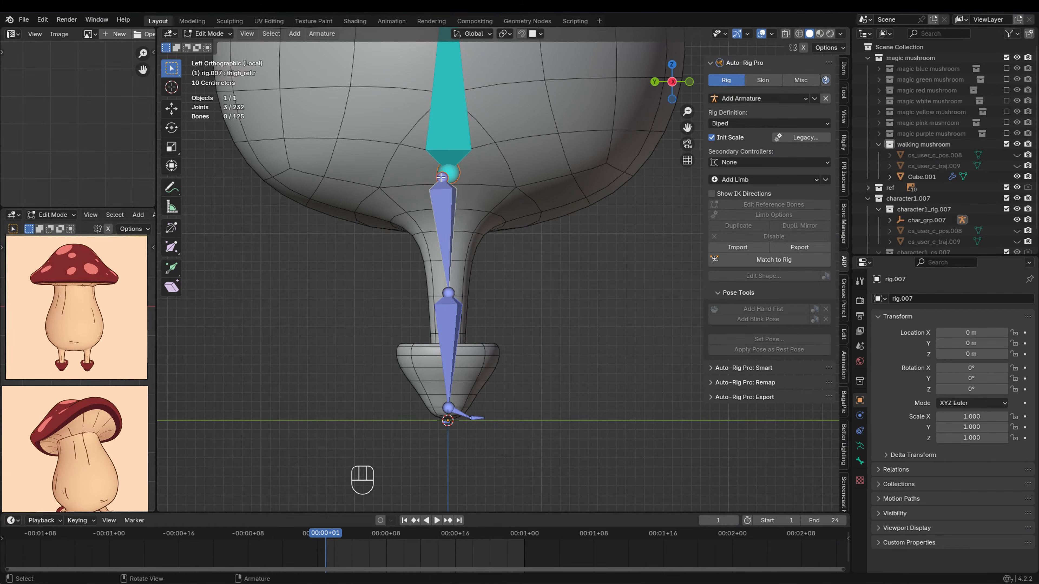
pyautogui.press('g')
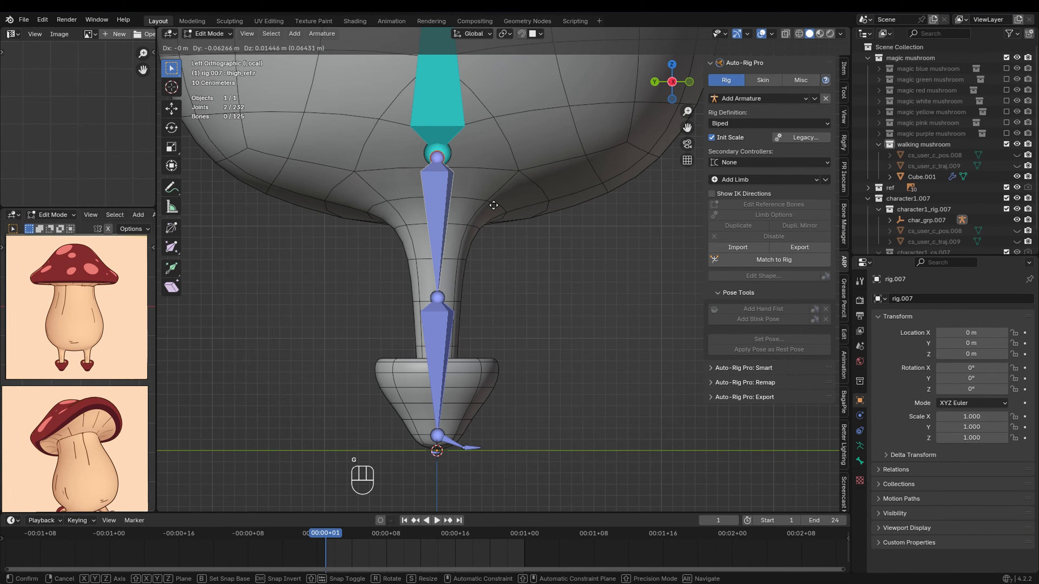
pyautogui.click(490, 205)
pyautogui.moveTo(491, 204); pyautogui.dragTo(491, 312, button='middle')
pyautogui.scroll(-3, 466, 356)
pyautogui.keyDown('shift'); pyautogui.moveTo(490, 246); pyautogui.dragTo(477, 287, button='middle'); pyautogui.keyUp('shift')
pyautogui.scroll(1, 477, 286)
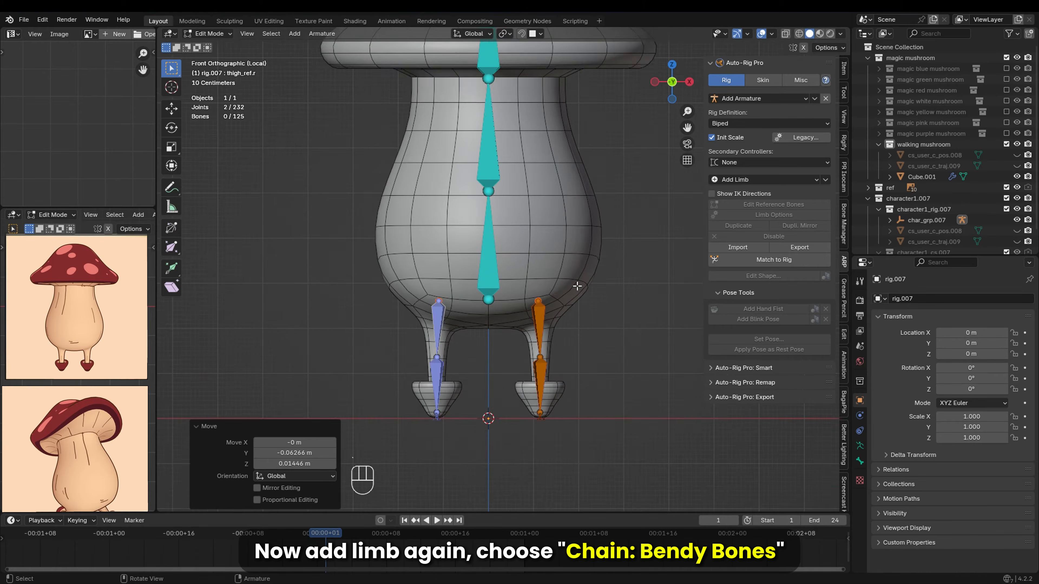
# Add a Chain: Bendy Bones limb and move it about 10.435 m up in Z to the cap's top centre.
pyautogui.scroll(-1, 504, 185)
pyautogui.keyDown('shift'); pyautogui.moveTo(504, 184); pyautogui.dragTo(494, 319, button='middle'); pyautogui.keyUp('shift')
pyautogui.scroll(2, 501, 176)
pyautogui.click(754, 180)
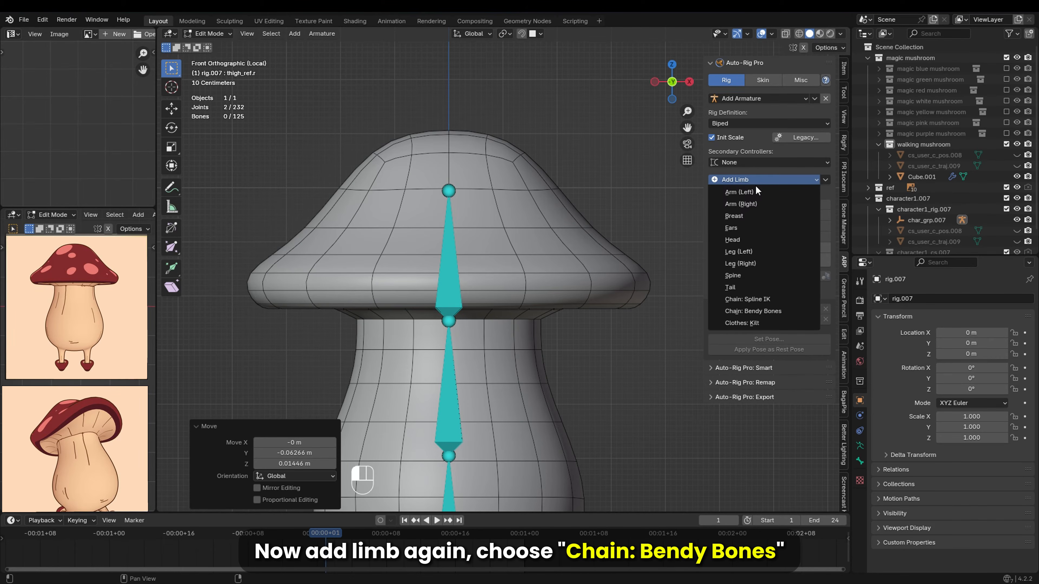
pyautogui.click(756, 312)
pyautogui.press('g')
pyautogui.press('z')
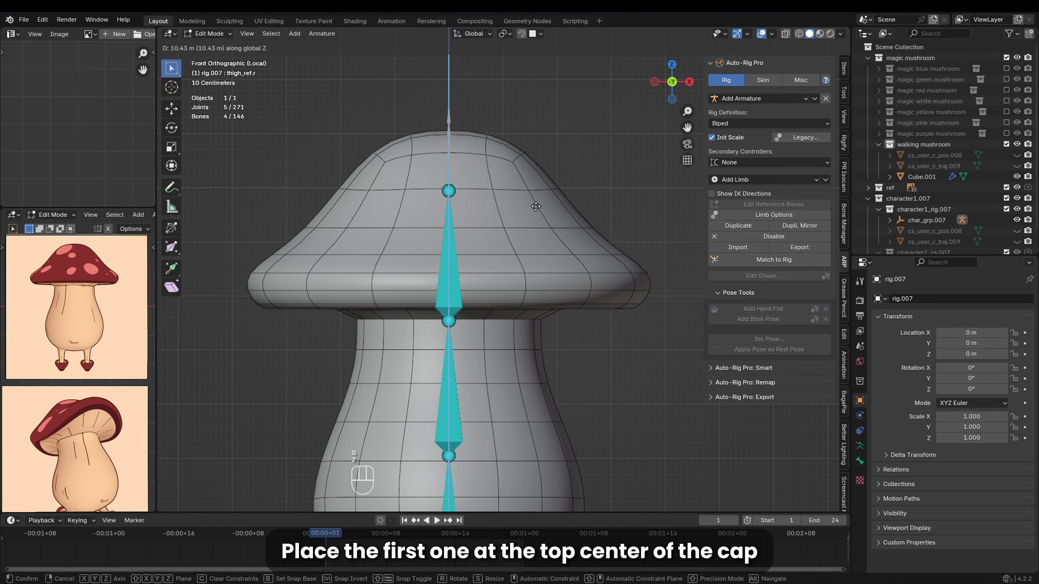
pyautogui.click(775, 217)
# Set the limb's Bendy Bones Count to 2 and move the chain about -0.37 m in Z into the cap's top.
pyautogui.click(775, 215)
pyautogui.press('Return')
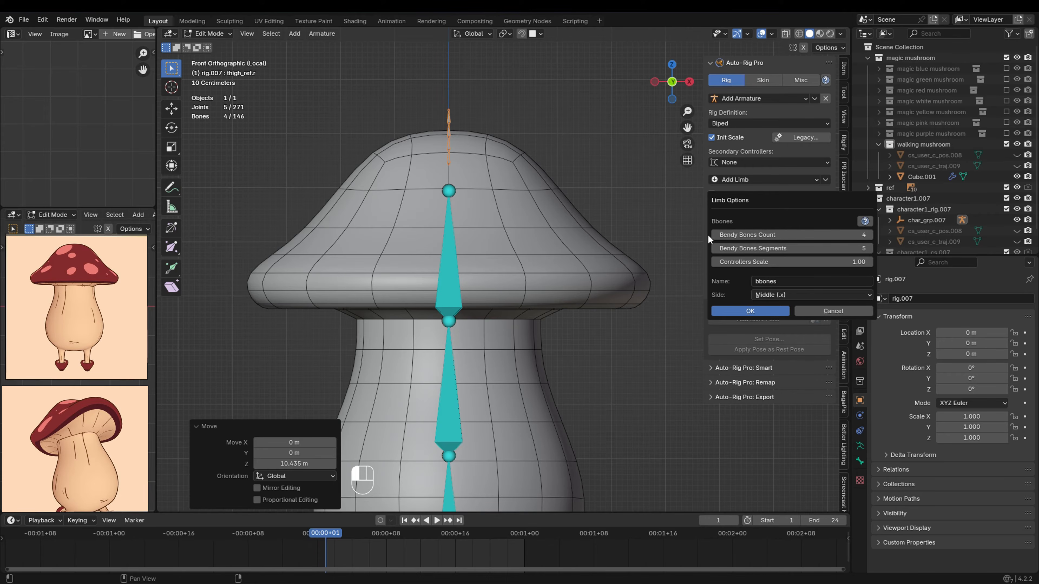
pyautogui.click(750, 311)
pyautogui.press('g')
pyautogui.press('z')
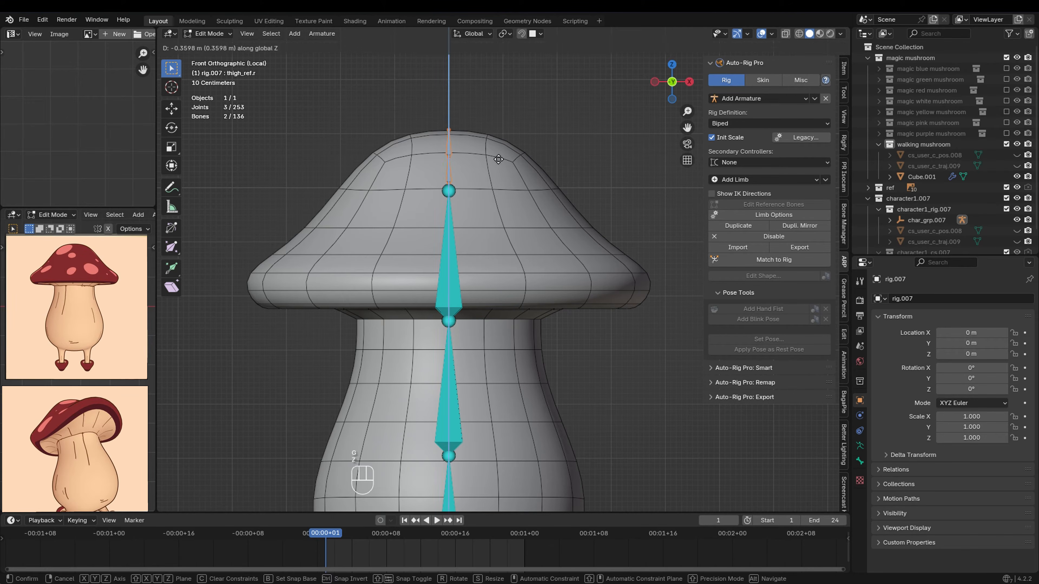
pyautogui.click(500, 161)
pyautogui.keyDown('shift'); pyautogui.moveTo(643, 369); pyautogui.dragTo(620, 313, button='middle'); pyautogui.keyUp('shift')
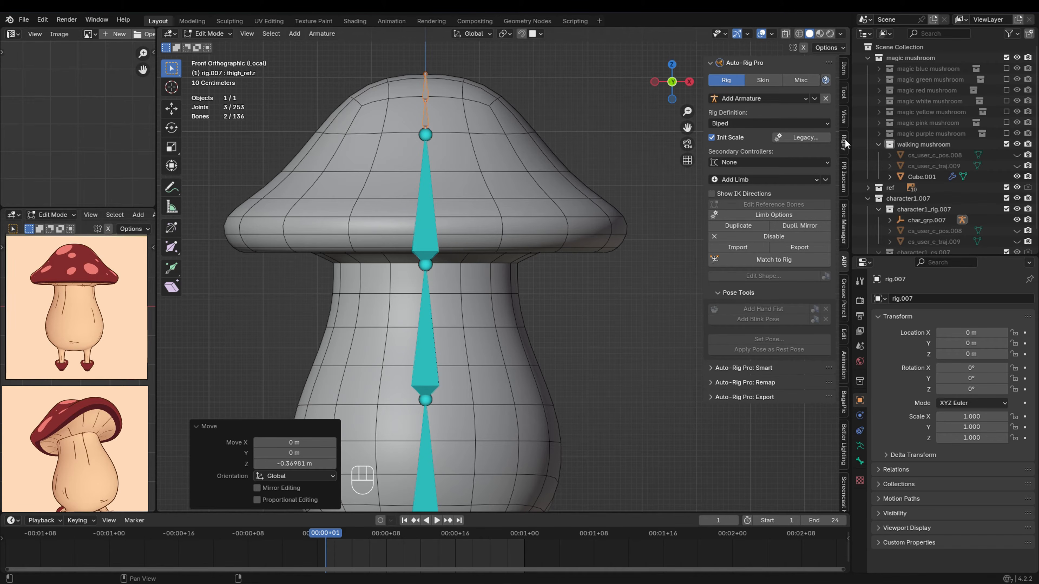
pyautogui.scroll(-2, 844, 450)
pyautogui.click(844, 462)
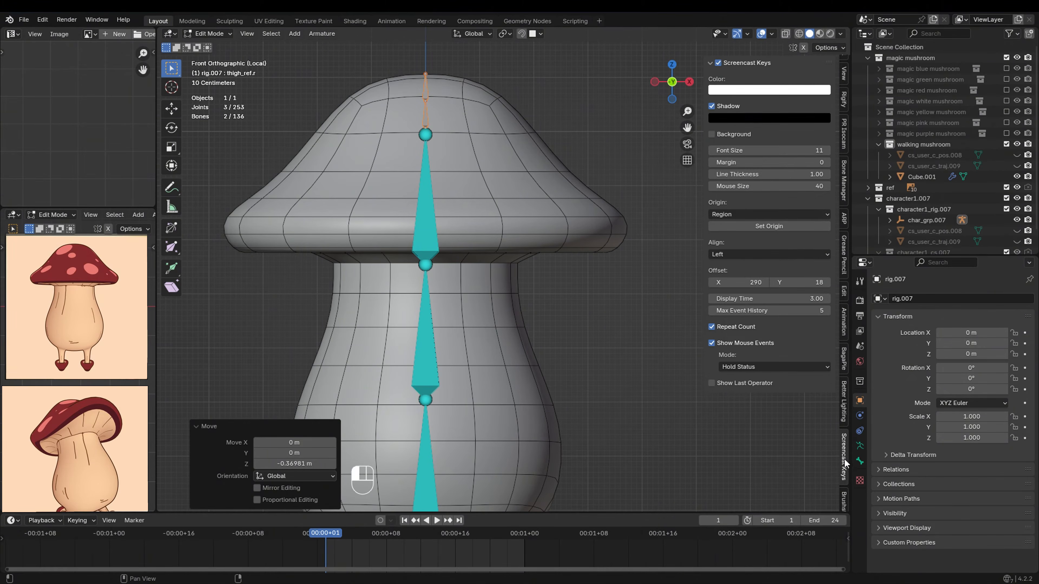
pyautogui.click(841, 222)
# Scale the two-bone chain by about 1.169 and raise it about 0.03 m in Z above the spine tip.
pyautogui.scroll(3, 443, 218)
pyautogui.keyDown('shift'); pyautogui.moveTo(425, 114); pyautogui.dragTo(483, 350, button='middle'); pyautogui.keyUp('shift')
pyautogui.scroll(2, 443, 218)
pyautogui.press('s')
pyautogui.click(446, 217)
pyautogui.press('g')
pyautogui.press('z')
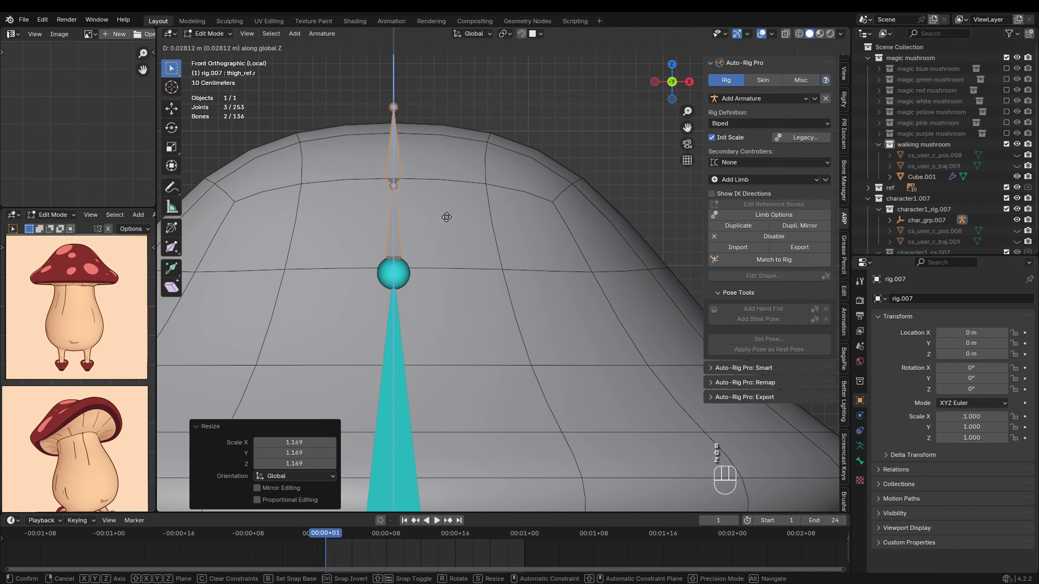
pyautogui.click(446, 214)
# Move the bendy chain's top joint about -0.14 m in Z onto the peak of the cap.
pyautogui.scroll(-1, 453, 78)
pyautogui.click(415, 124)
pyautogui.press('g')
pyautogui.press('z')
pyautogui.click(410, 146)
pyautogui.scroll(-3, 450, 230)
pyautogui.keyDown('shift'); pyautogui.moveTo(491, 321); pyautogui.dragTo(487, 161, button='middle'); pyautogui.keyUp('shift')
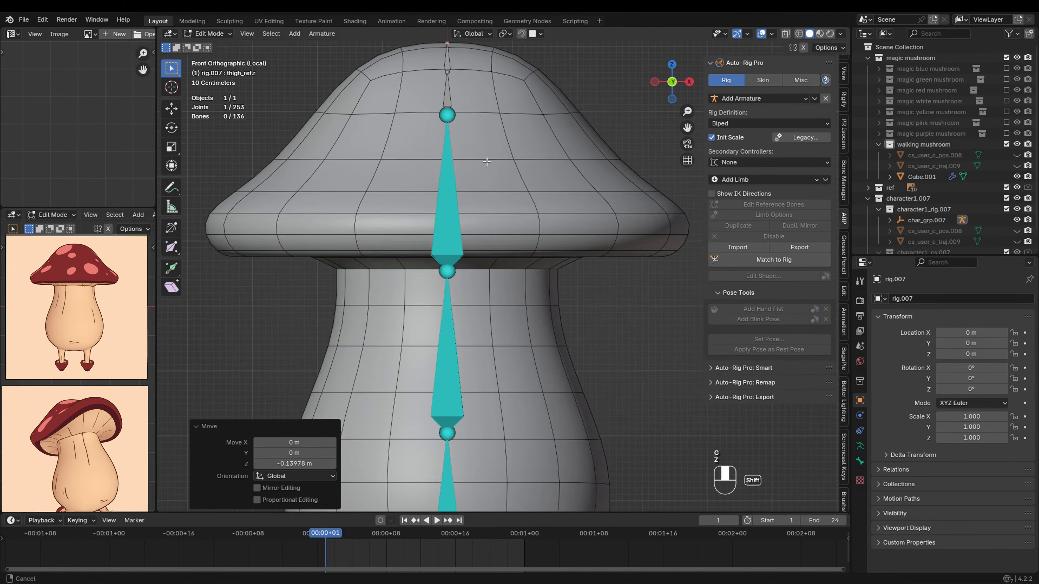
pyautogui.scroll(-1, 487, 161)
# Duplicate the bendy chain and, in top view, move the copy about 2.216 m in X and -0.043 m in Y, and rotate it.
pyautogui.click(451, 116)
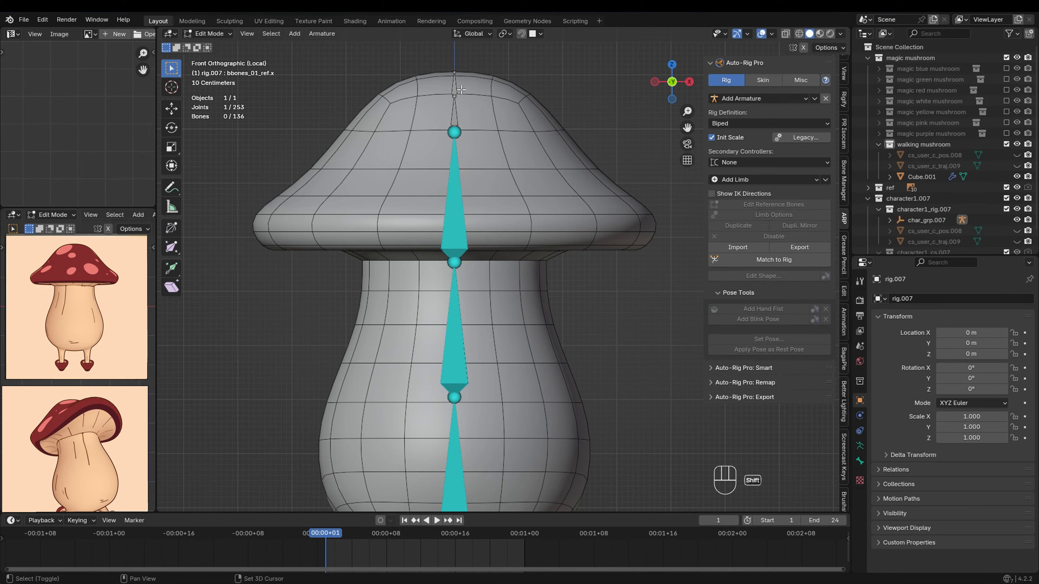
pyautogui.click(730, 228)
pyautogui.scroll(-2, 523, 222)
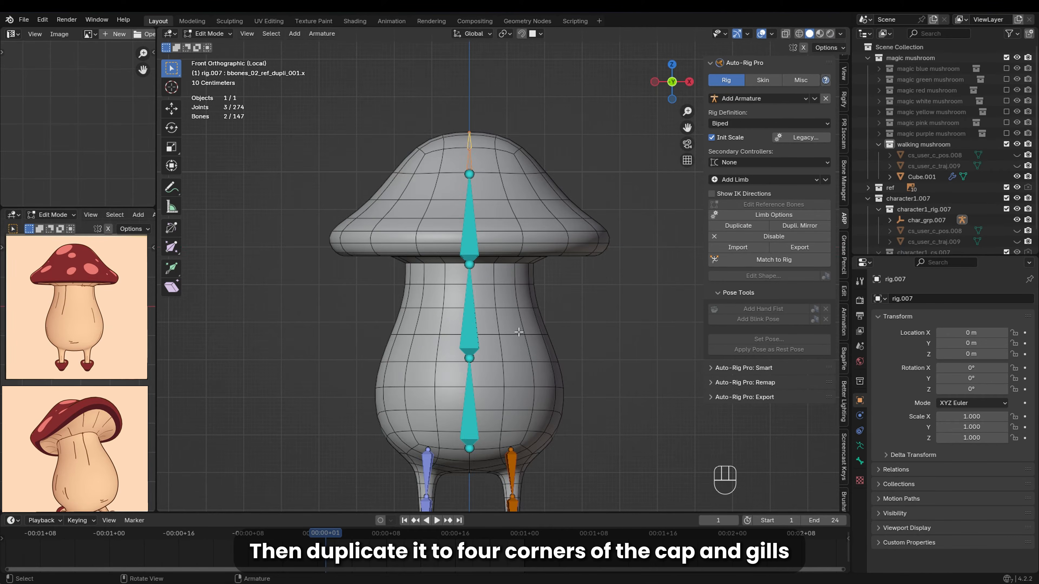
pyautogui.press('KP_7')
pyautogui.press('g')
pyautogui.click(651, 264)
pyautogui.press('r')
pyautogui.press('x')
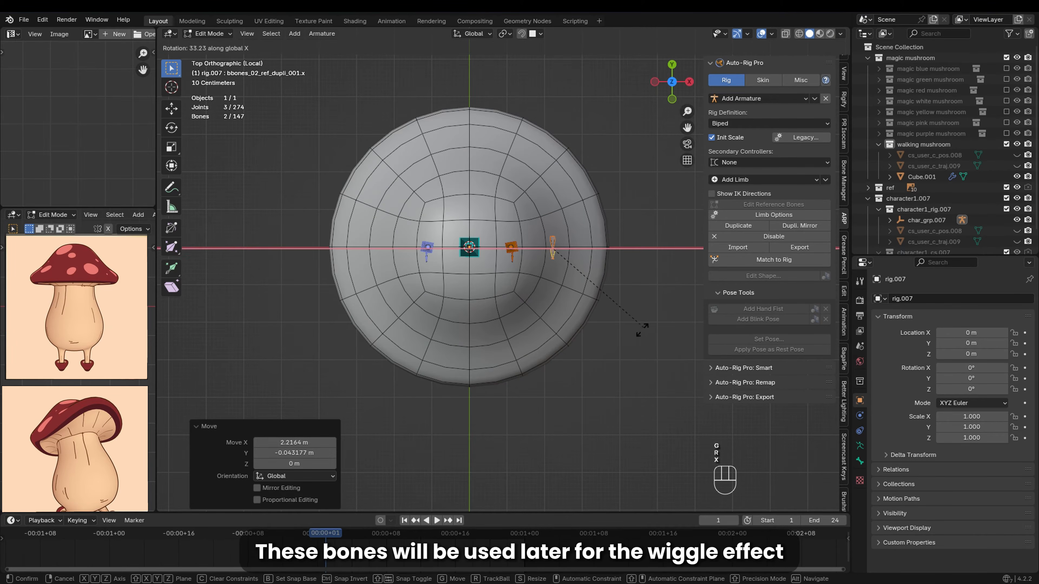
pyautogui.click(592, 231)
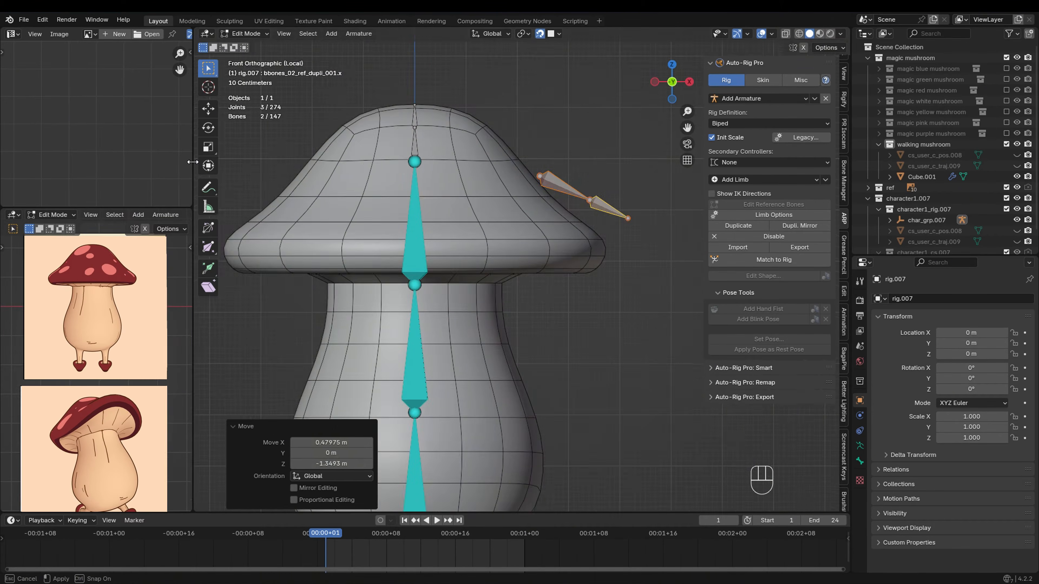
# Place duplicated bendy chains around the remaining sides of the cap, snapping their joints onto its surface.
pyautogui.press('KP_7')
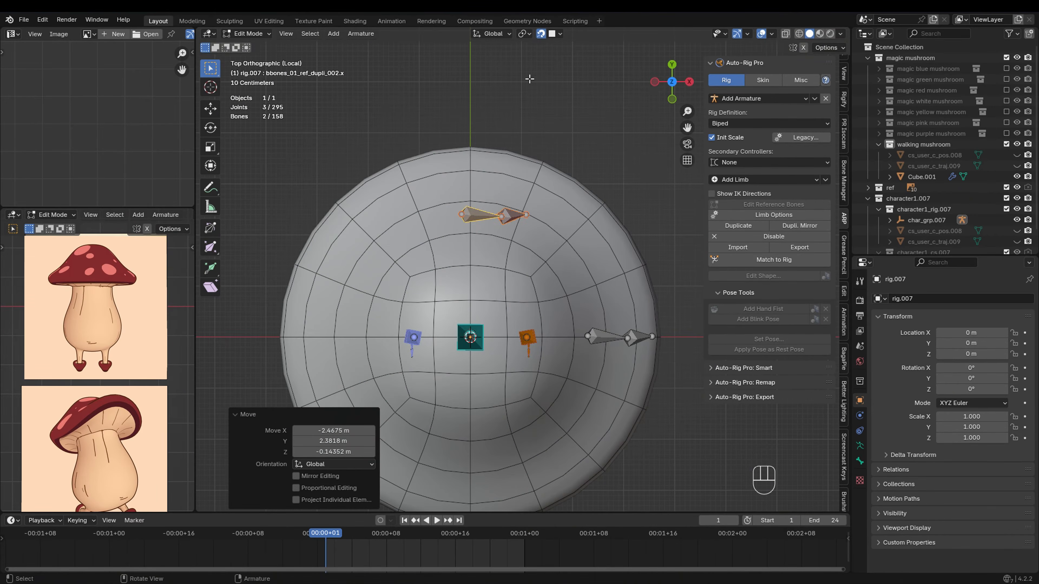
pyautogui.moveTo(529, 81); pyautogui.dragTo(532, 191, button='middle')
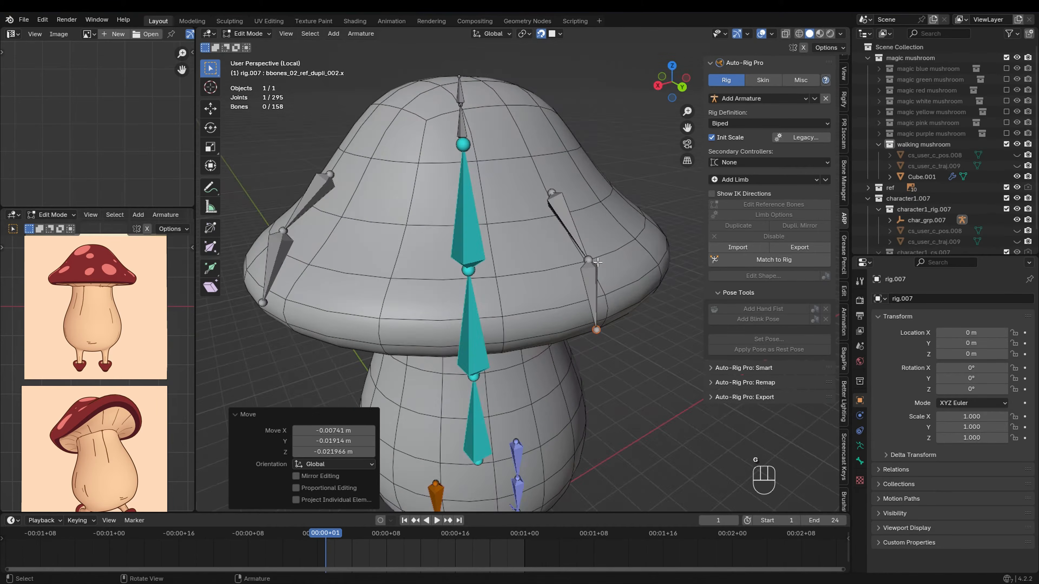
pyautogui.press('g')
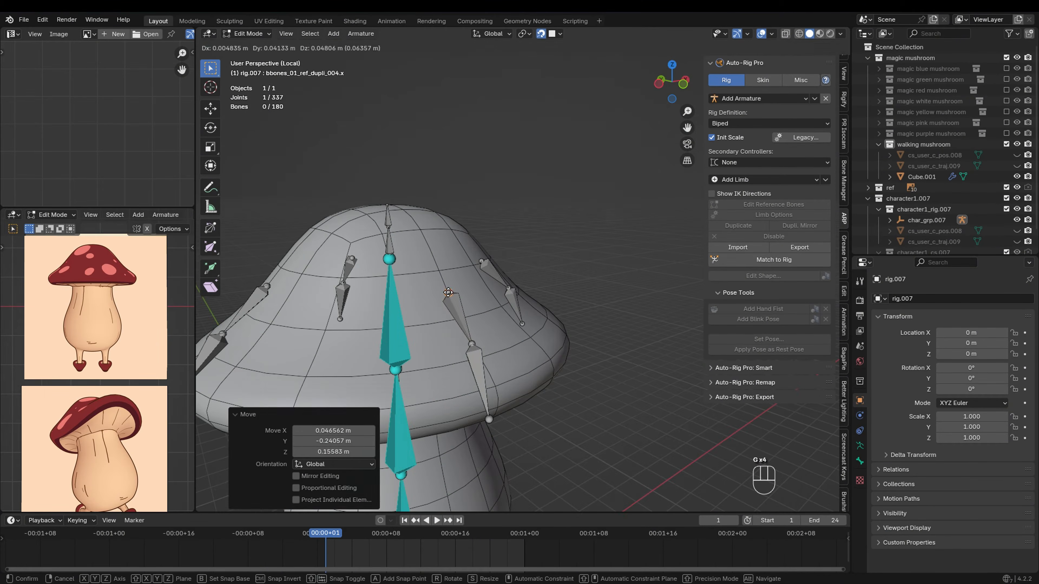
pyautogui.moveTo(500, 356); pyautogui.dragTo(601, 324, button='middle')
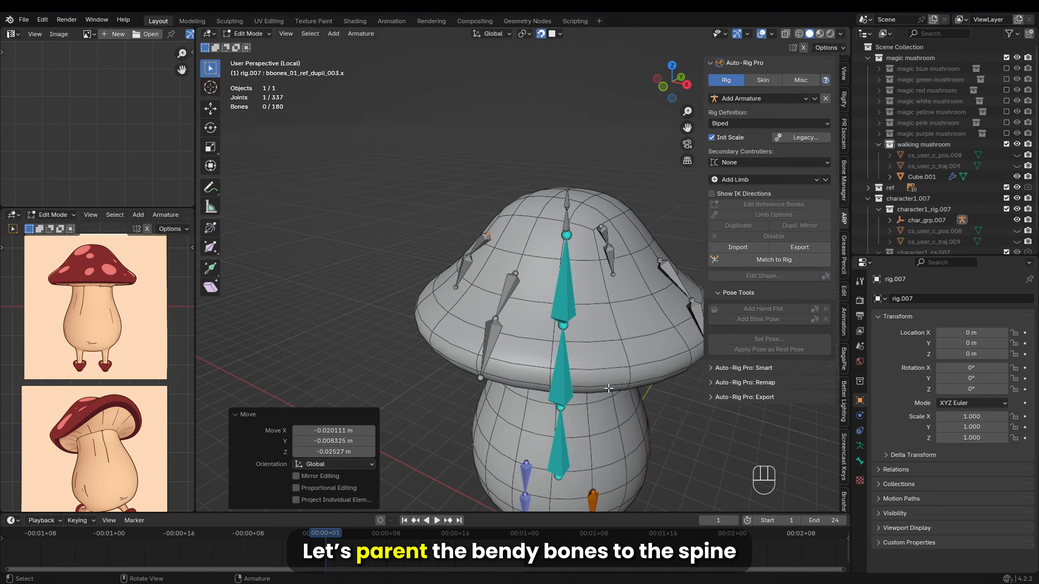
# Parent the first bone of all five cap bendy chains to the top spine bone with Keep Offset and clear the selection.
pyautogui.press('`')
pyautogui.scroll(1, 501, 303)
pyautogui.keyDown('shift'); pyautogui.moveTo(500, 302); pyautogui.dragTo(433, 352, button='middle'); pyautogui.keyUp('shift')
pyautogui.click(636, 288)
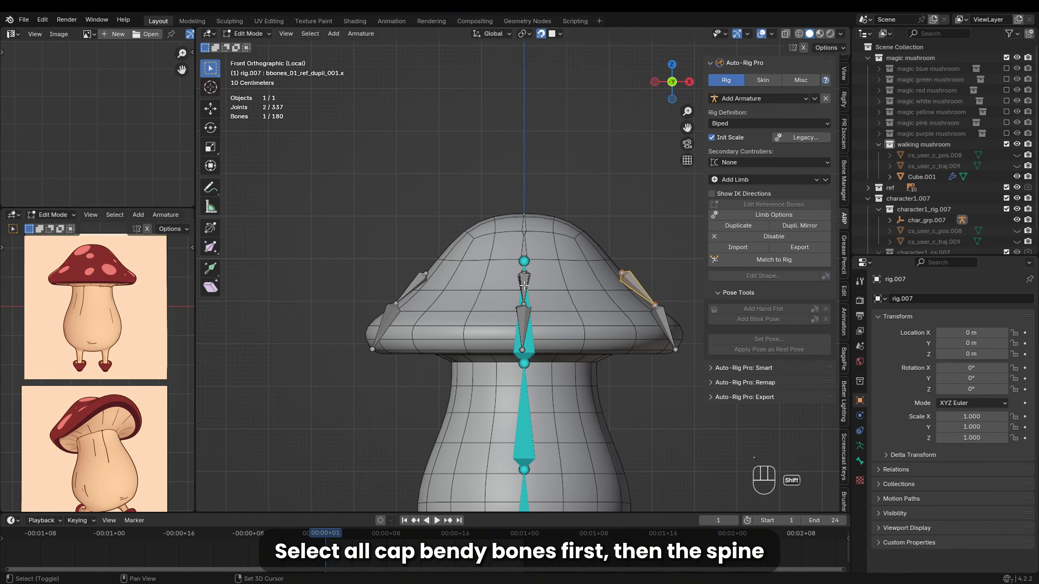
pyautogui.keyDown('shift'); pyautogui.click(525, 242); pyautogui.keyUp('shift')
pyautogui.press('`')
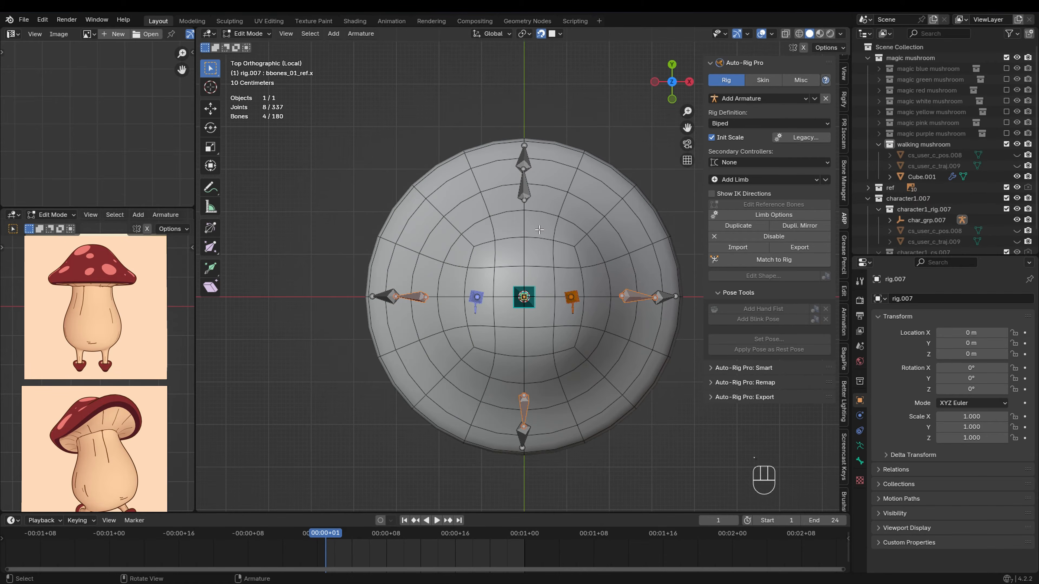
pyautogui.press('`')
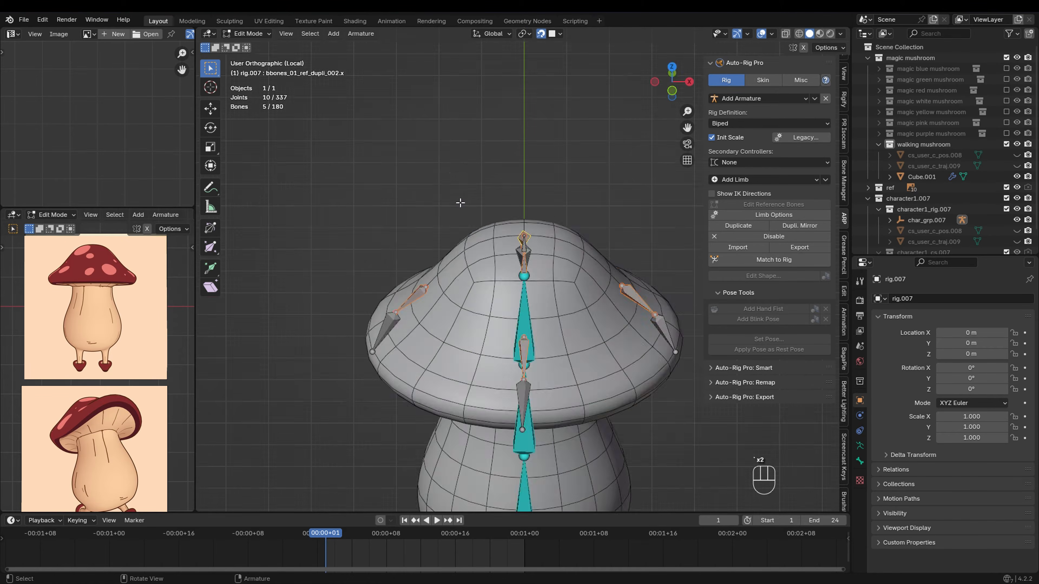
pyautogui.scroll(6, 529, 267)
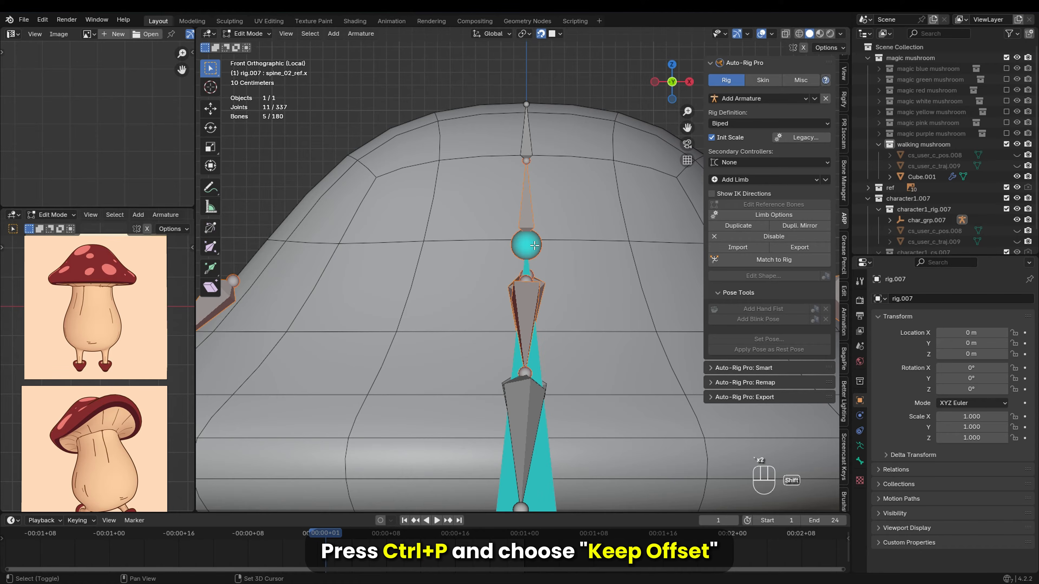
pyautogui.hotkey('ctrl', 'p')
pyautogui.click(533, 243)
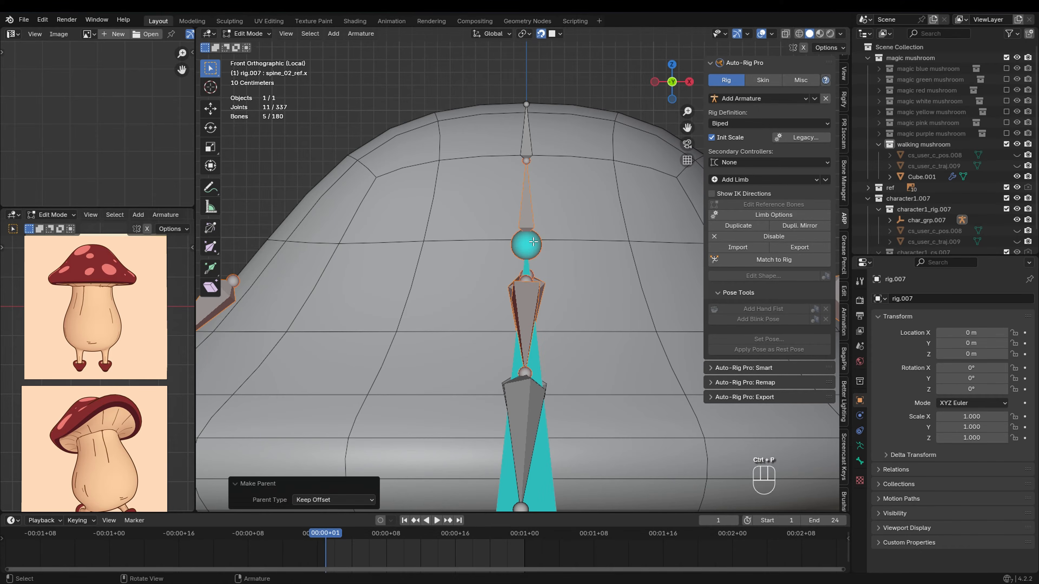
pyautogui.scroll(-5, 534, 243)
pyautogui.scroll(2, 581, 432)
pyautogui.keyDown('shift'); pyautogui.moveTo(580, 432); pyautogui.dragTo(534, 399, button='middle'); pyautogui.keyUp('shift')
pyautogui.click(633, 427)
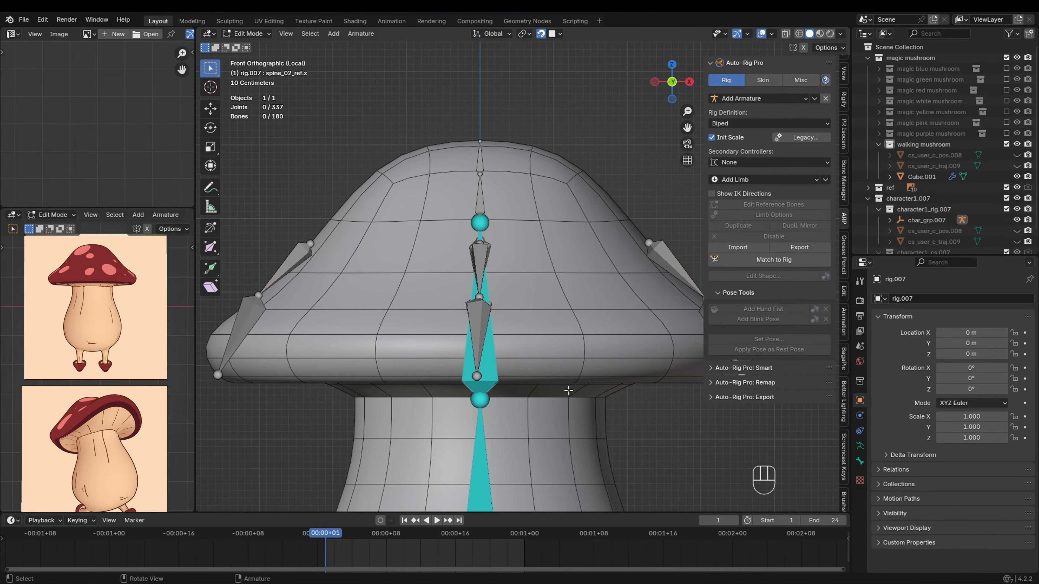
# Parent both thigh bones to the lowest spine bone with Keep Offset.
pyautogui.scroll(-2, 513, 328)
pyautogui.scroll(-3, 567, 241)
pyautogui.keyDown('shift'); pyautogui.moveTo(577, 329); pyautogui.dragTo(605, 177, button='middle'); pyautogui.keyUp('shift')
pyautogui.scroll(1, 605, 177)
pyautogui.click(580, 343)
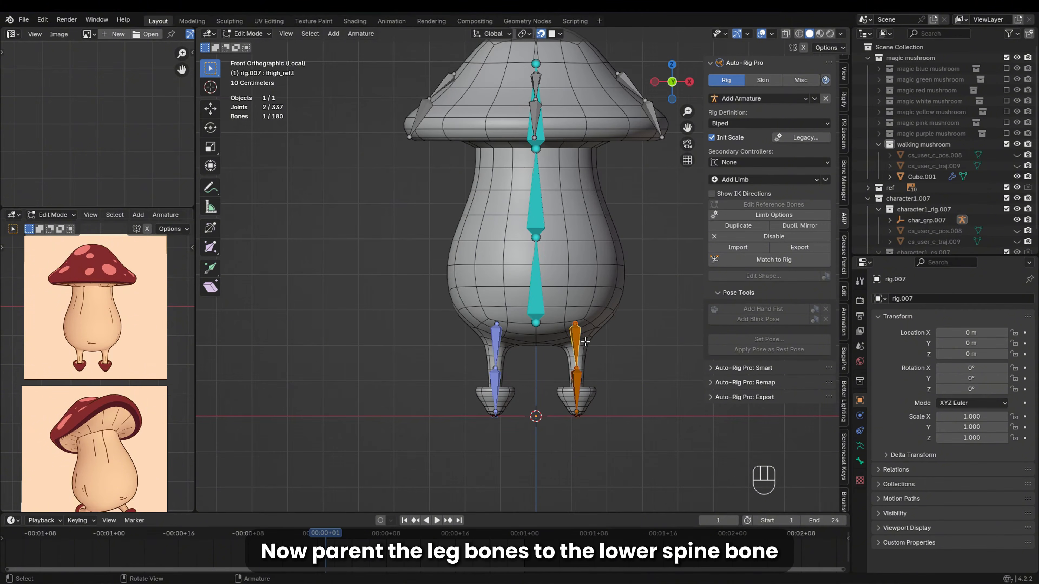
pyautogui.keyDown('shift'); pyautogui.click(538, 307); pyautogui.keyUp('shift')
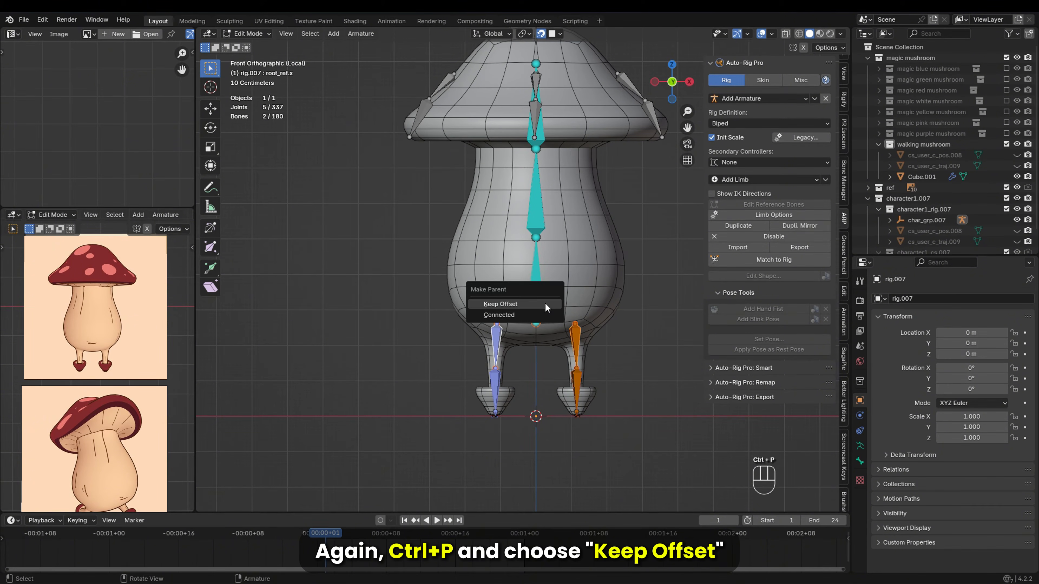
pyautogui.click(547, 308)
# Show the IK directions, enable X-axis mirroring and select the left lower leg bone in a perspective view.
pyautogui.scroll(3, 546, 308)
pyautogui.keyDown('shift'); pyautogui.moveTo(547, 307); pyautogui.dragTo(547, 225, button='middle'); pyautogui.keyUp('shift')
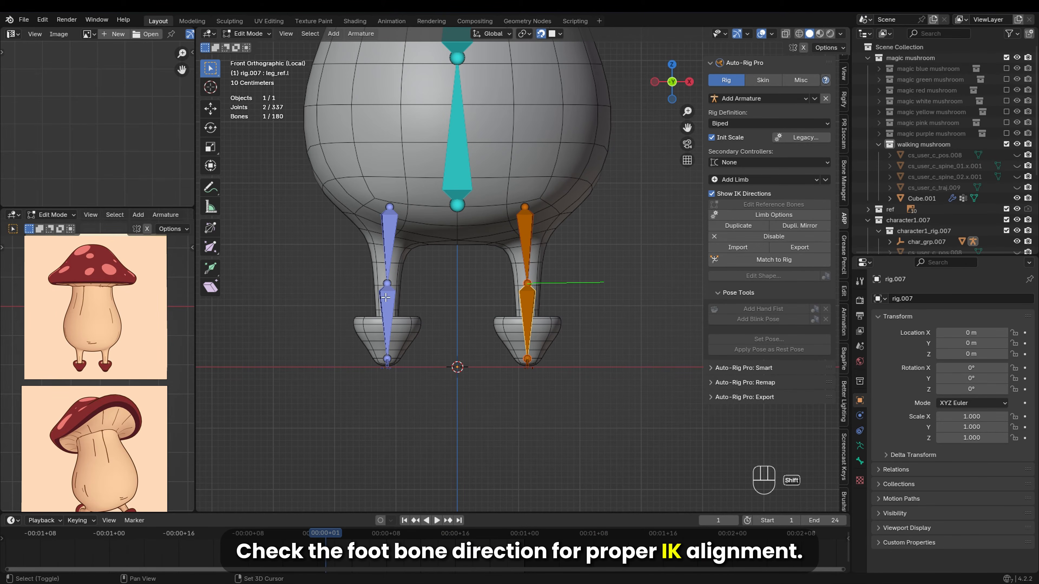
pyautogui.keyDown('shift'); pyautogui.click(548, 300); pyautogui.keyUp('shift')
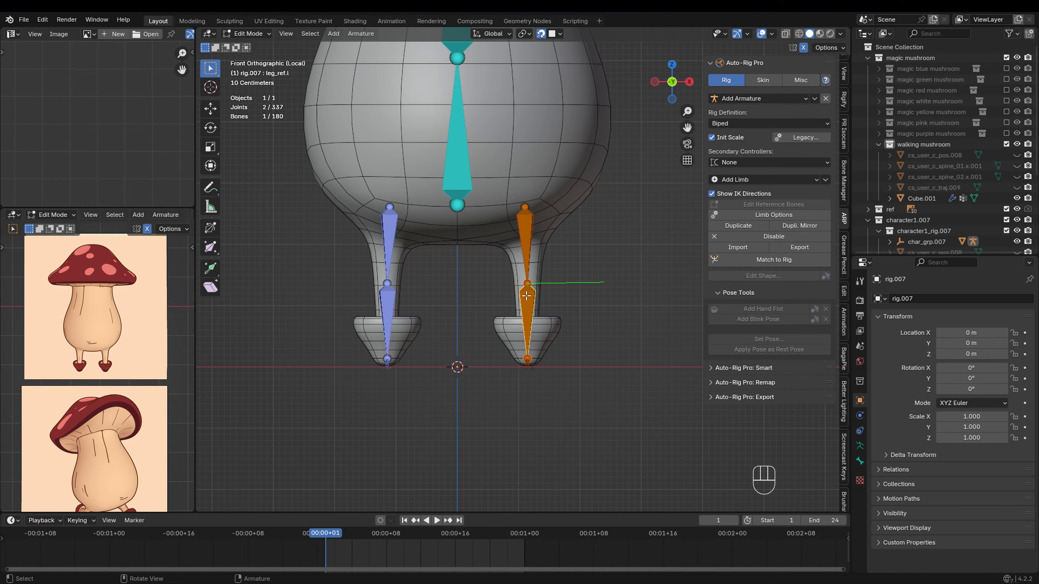
pyautogui.moveTo(527, 296); pyautogui.dragTo(557, 354, button='middle')
# Examine the left lower leg bone's IK direction in perspective and side views by test-moving it without keeping the changes.
pyautogui.press('g')
pyautogui.rightClick(503, 336)
pyautogui.scroll(1, 485, 332)
pyautogui.press('g')
pyautogui.rightClick(426, 317)
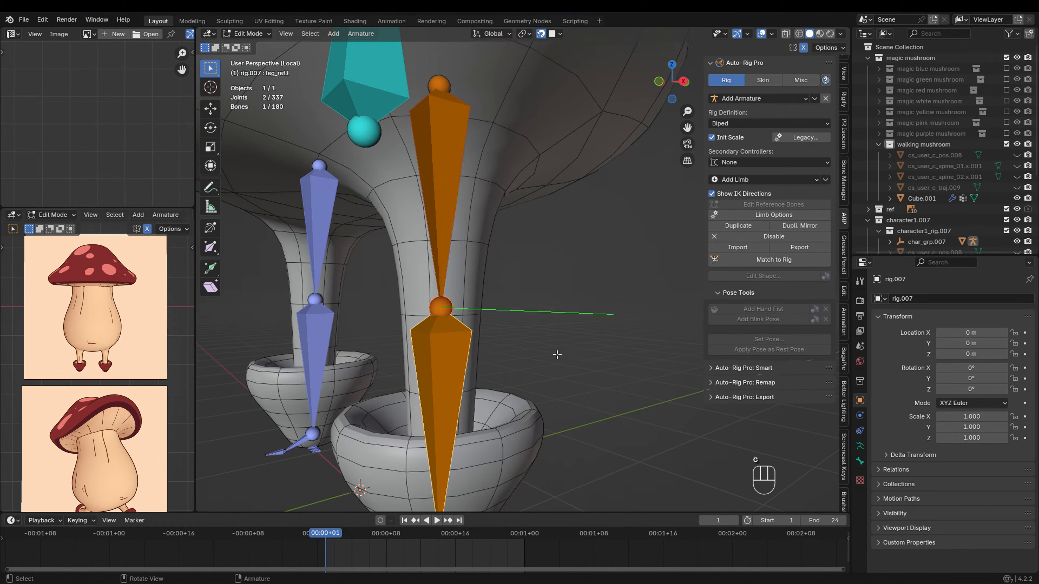
pyautogui.press('g')
pyautogui.rightClick(550, 365)
pyautogui.press('`')
pyautogui.click(609, 371)
pyautogui.press('g')
pyautogui.rightClick(591, 351)
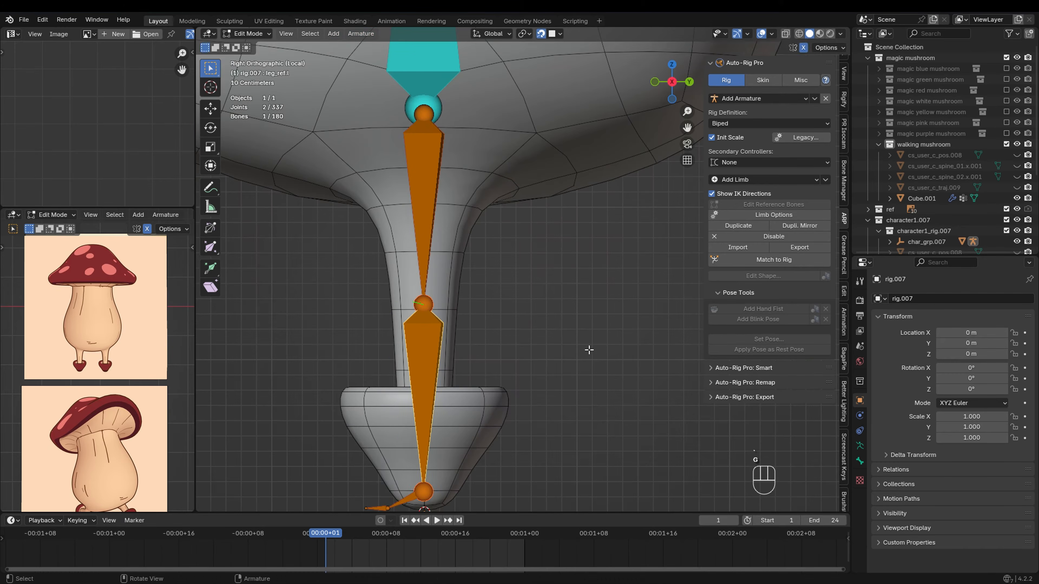
pyautogui.press('g')
pyautogui.rightClick(580, 329)
pyautogui.keyDown('shift'); pyautogui.moveTo(581, 330); pyautogui.dragTo(606, 220, button='middle'); pyautogui.keyUp('shift')
pyautogui.moveTo(542, 456); pyautogui.dragTo(355, 371)
pyautogui.press('s')
pyautogui.rightClick(535, 390)
pyautogui.press('g')
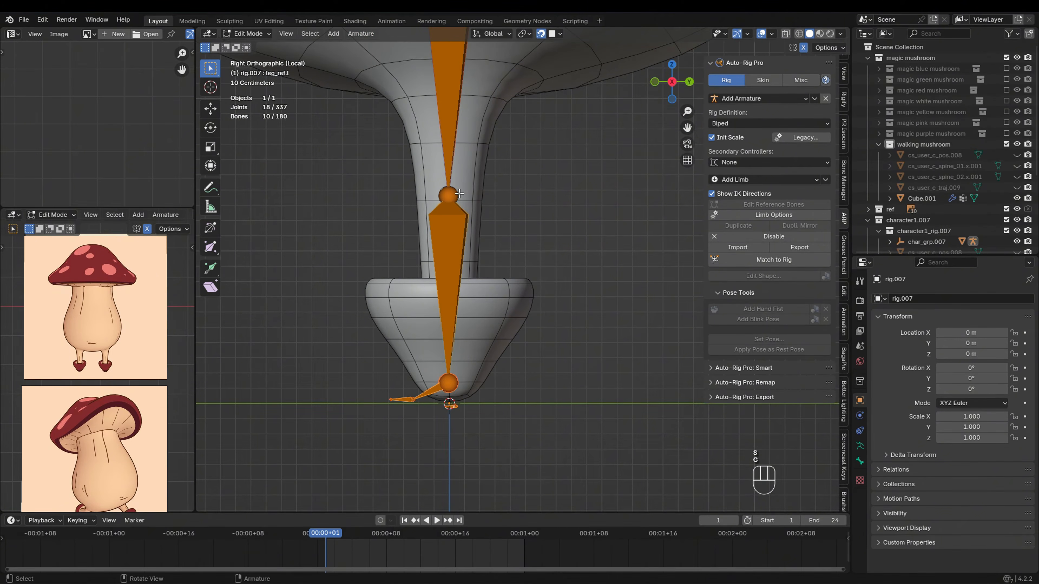
pyautogui.press('g')
pyautogui.rightClick(512, 350)
# Move the left thigh bone about -0.042 m in X, -0.005 m in Y and 0.011 m in Z to adjust the knee's IK direction.
pyautogui.click(455, 198)
pyautogui.press('g')
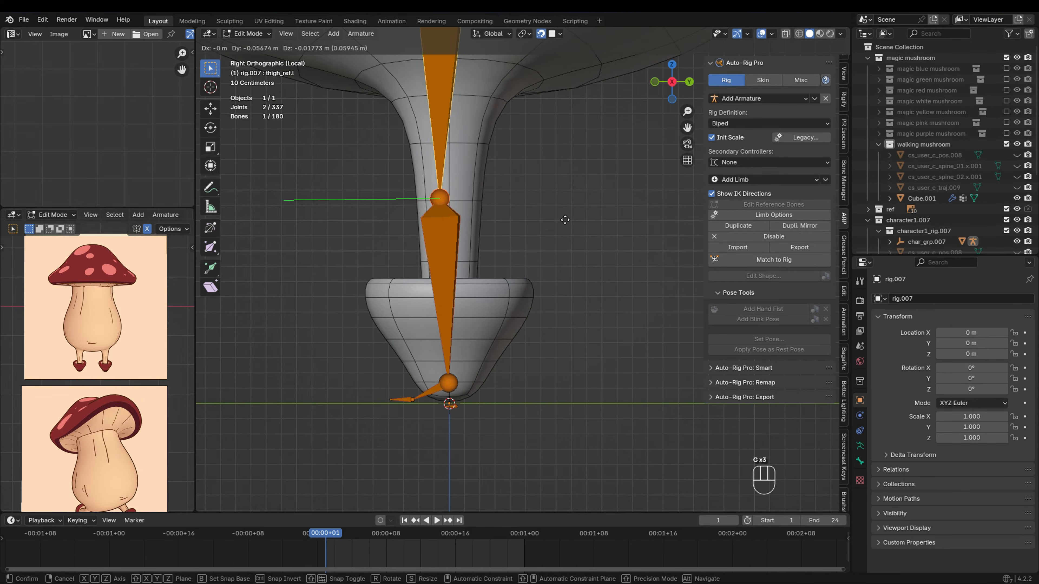
pyautogui.rightClick(557, 221)
pyautogui.moveTo(557, 221); pyautogui.dragTo(633, 290, button='middle')
pyautogui.press('g')
pyautogui.rightClick(555, 284)
pyautogui.press('g')
pyautogui.click(620, 289)
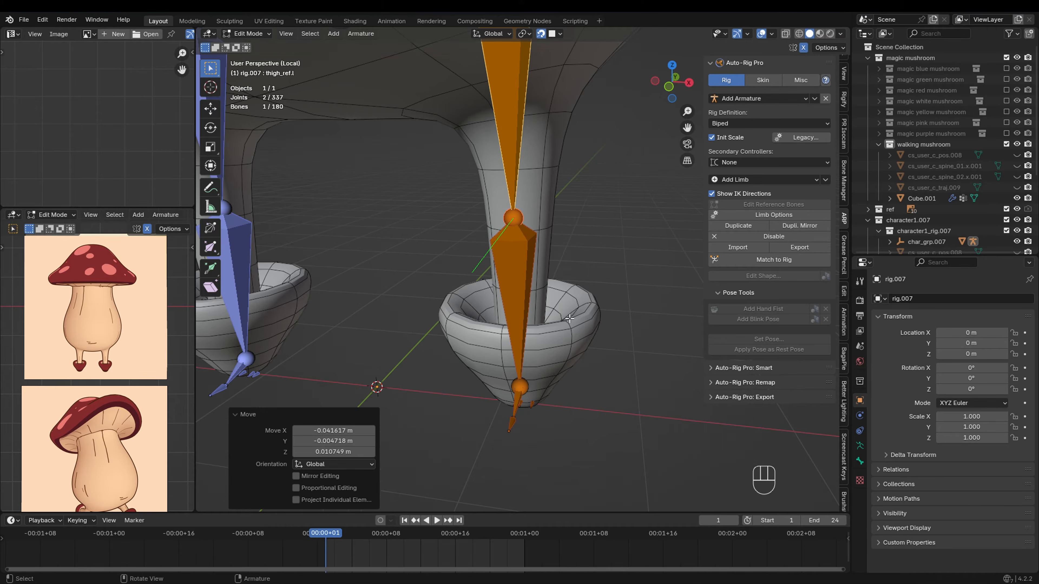
# In front view, fine-tune the left thigh bone by about -0.002 m in Z.
pyautogui.press('KP_1')
pyautogui.press('g')
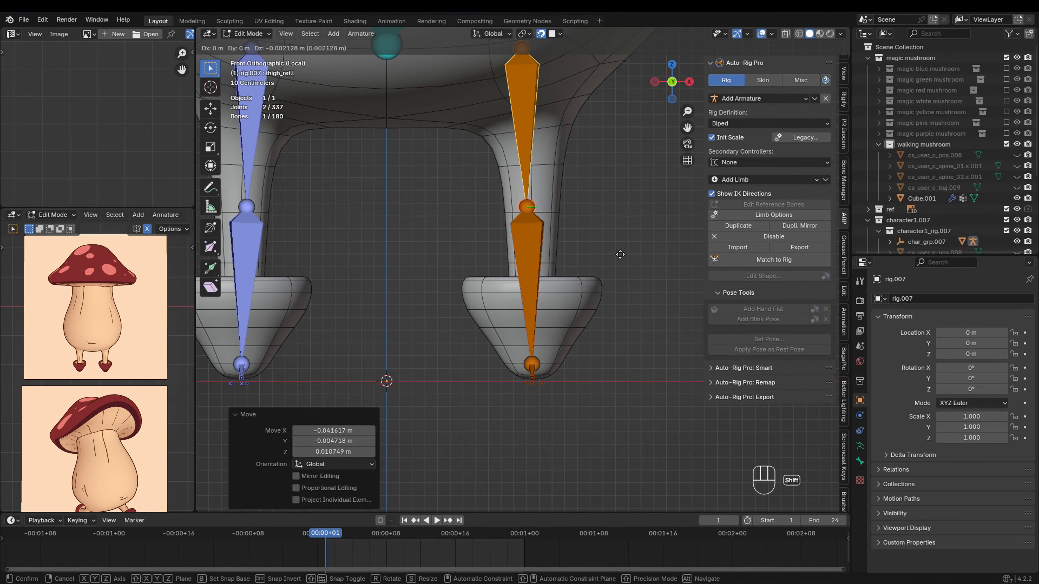
pyautogui.click(621, 255)
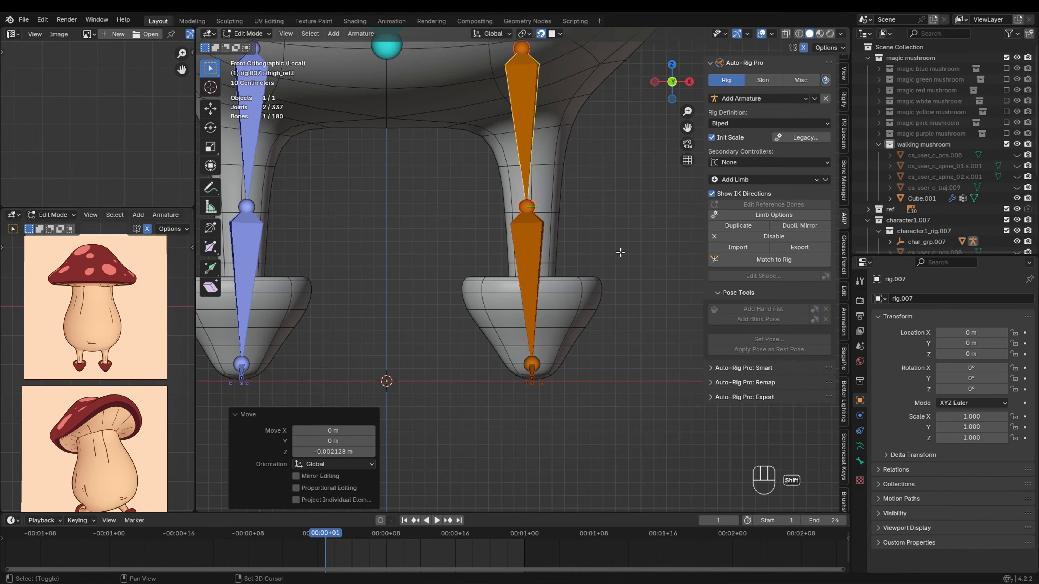
# Check the right lower leg bone's alignment from several angles and run Match to Rig from the front view.
pyautogui.moveTo(620, 255); pyautogui.dragTo(544, 266, button='middle')
pyautogui.click(431, 267)
pyautogui.moveTo(430, 267); pyautogui.dragTo(539, 265, button='middle')
pyautogui.scroll(-3, 539, 265)
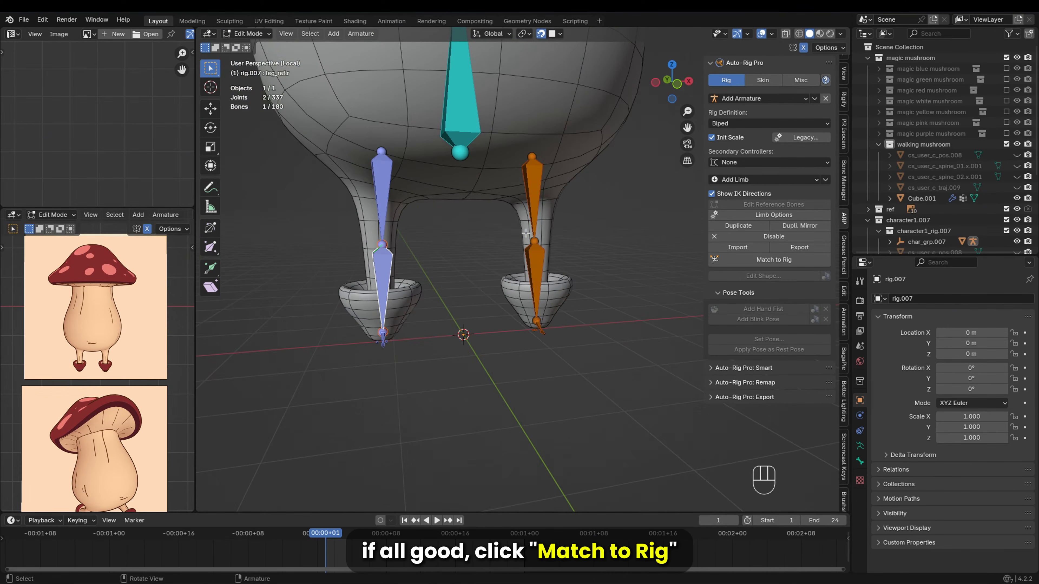
pyautogui.press('KP_1')
pyautogui.click(749, 262)
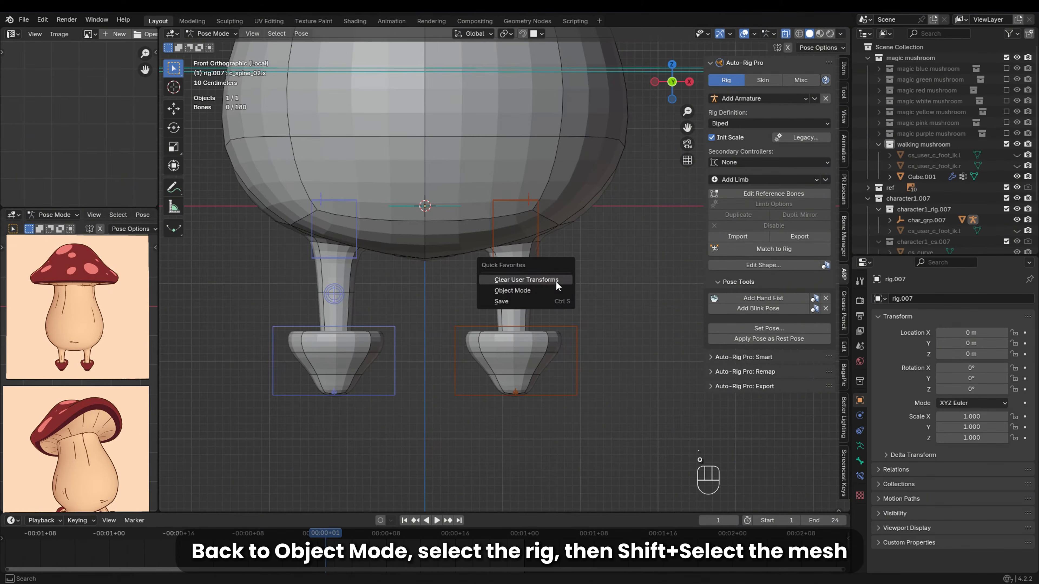
# In Object Mode, select the rig together with the mushroom mesh and bind them with Auto-Rig Pro's Heat Maps engine.
pyautogui.click(555, 288)
pyautogui.scroll(-5, 587, 336)
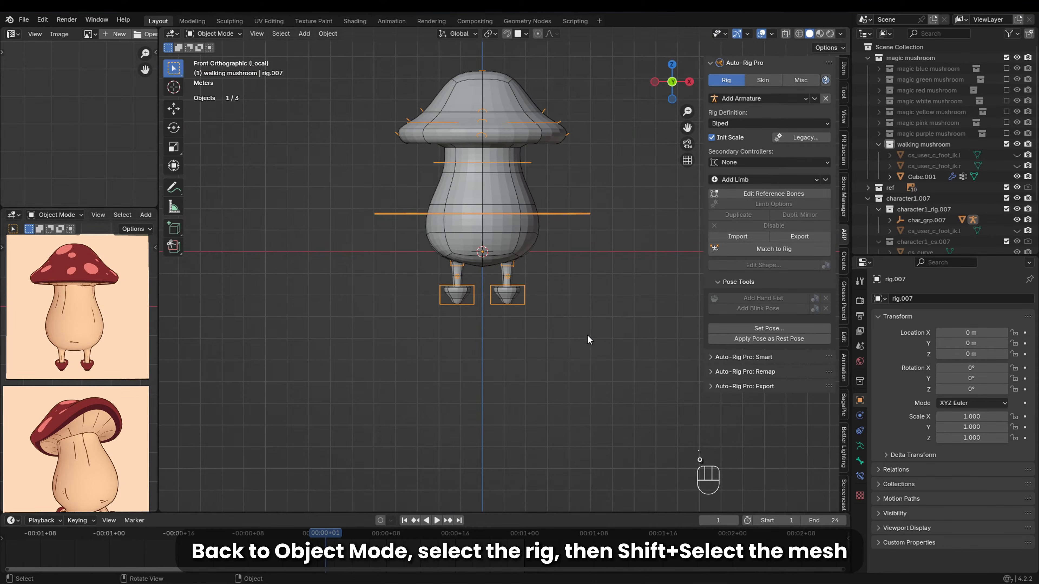
pyautogui.moveTo(610, 364); pyautogui.dragTo(352, 50)
pyautogui.click(763, 80)
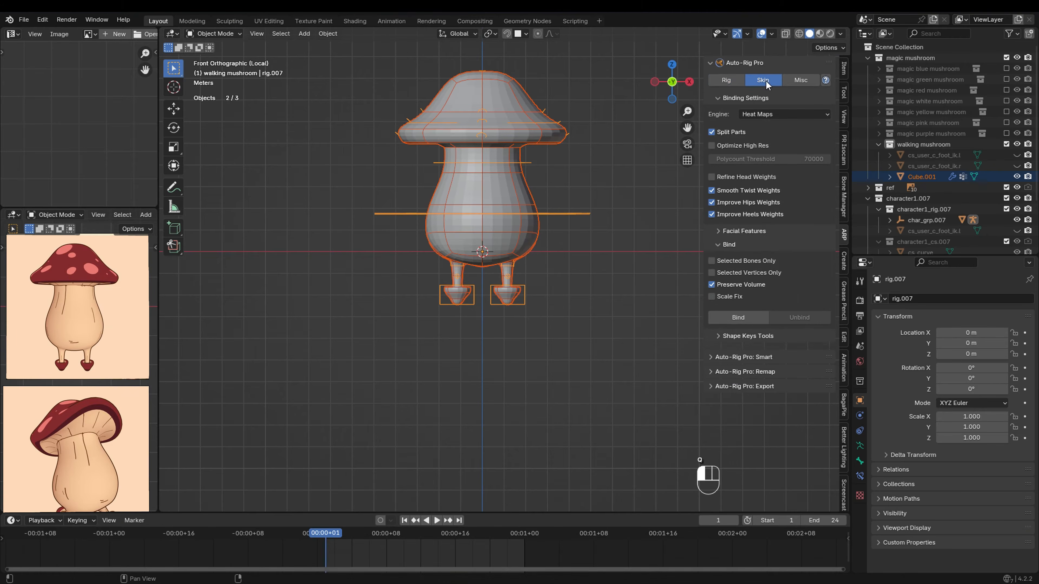
pyautogui.click(728, 316)
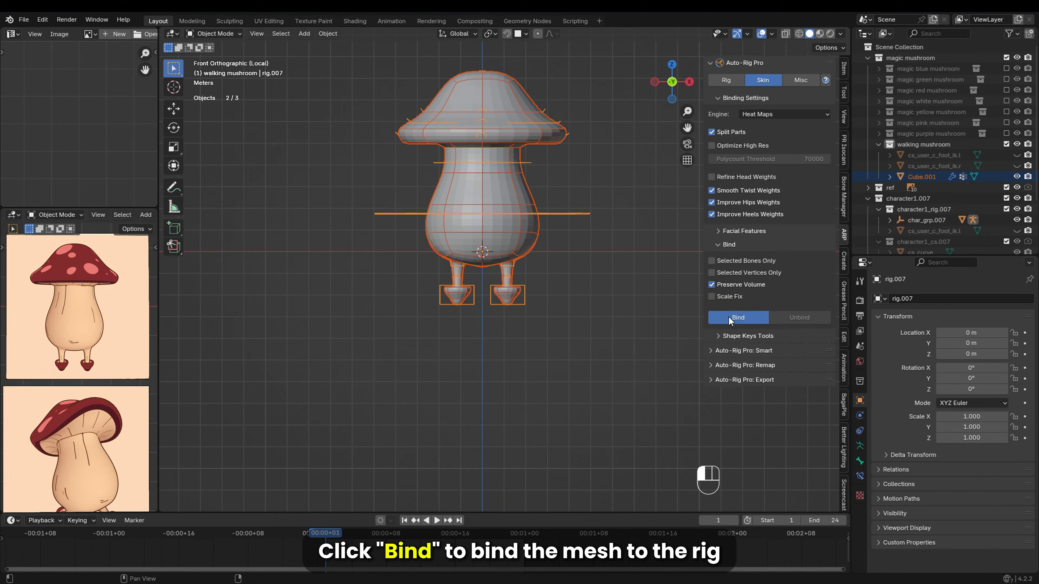
# Test the mesh binding in Pose Mode by moving and rotating the cap and spine bones without keeping the changes.
pyautogui.rightClick(586, 221)
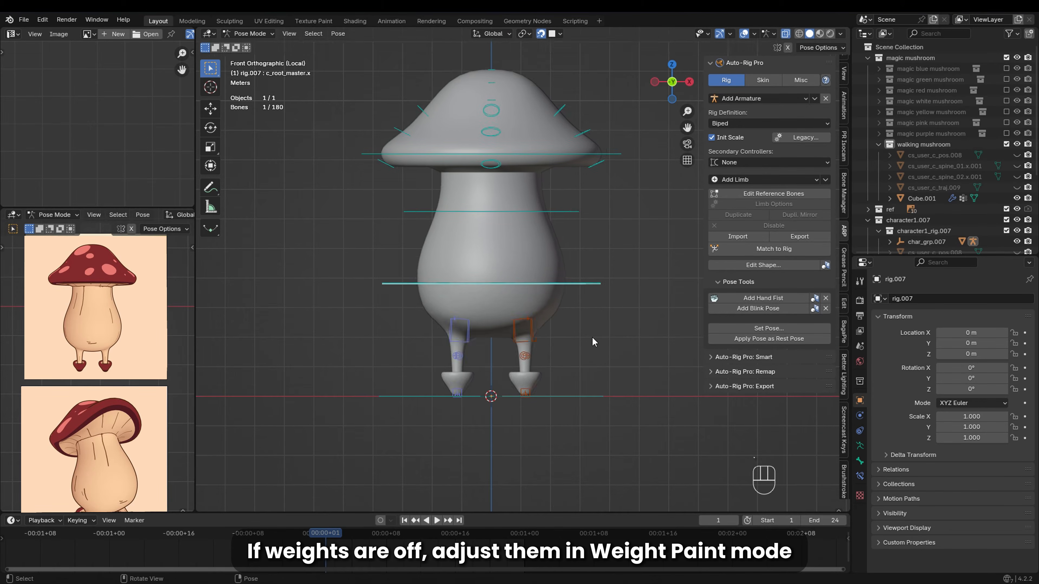
pyautogui.press('q')
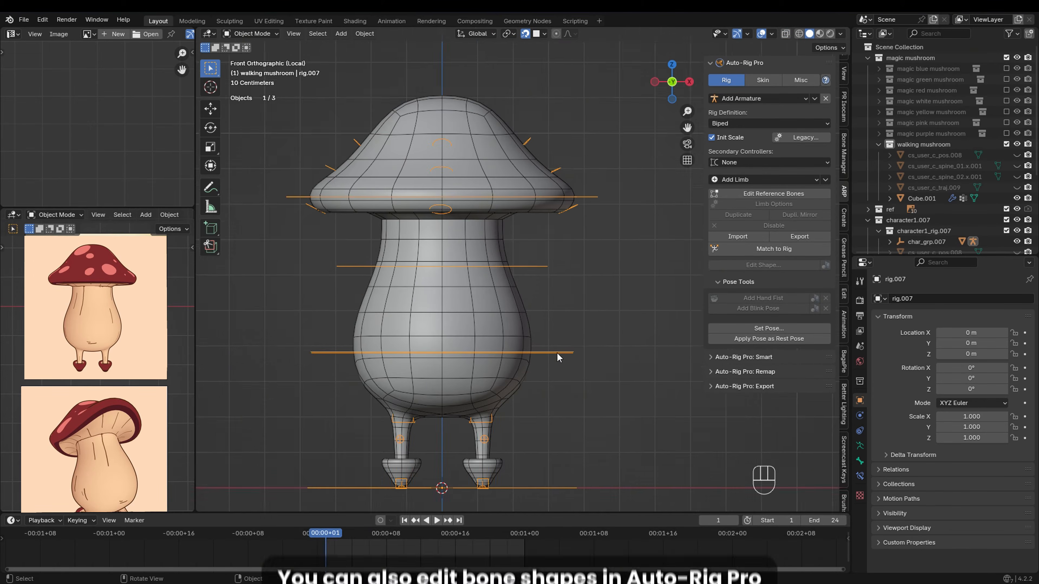
pyautogui.press('q')
pyautogui.click(530, 334)
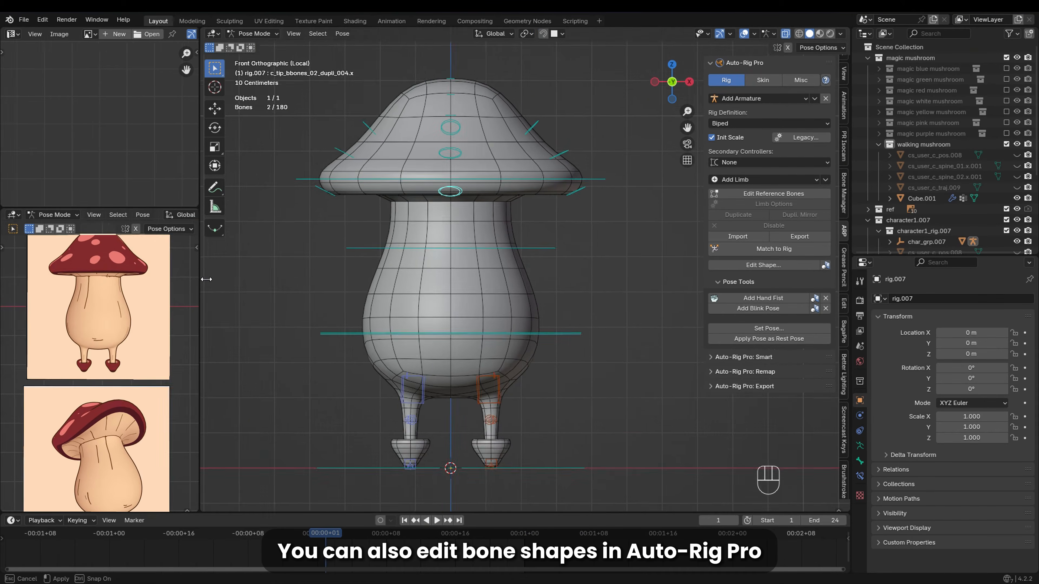
pyautogui.moveTo(483, 205); pyautogui.dragTo(475, 283, button='middle')
pyautogui.scroll(-3, 499, 225)
pyautogui.click(540, 208)
pyautogui.press('g')
pyautogui.click(461, 257)
pyautogui.press('g')
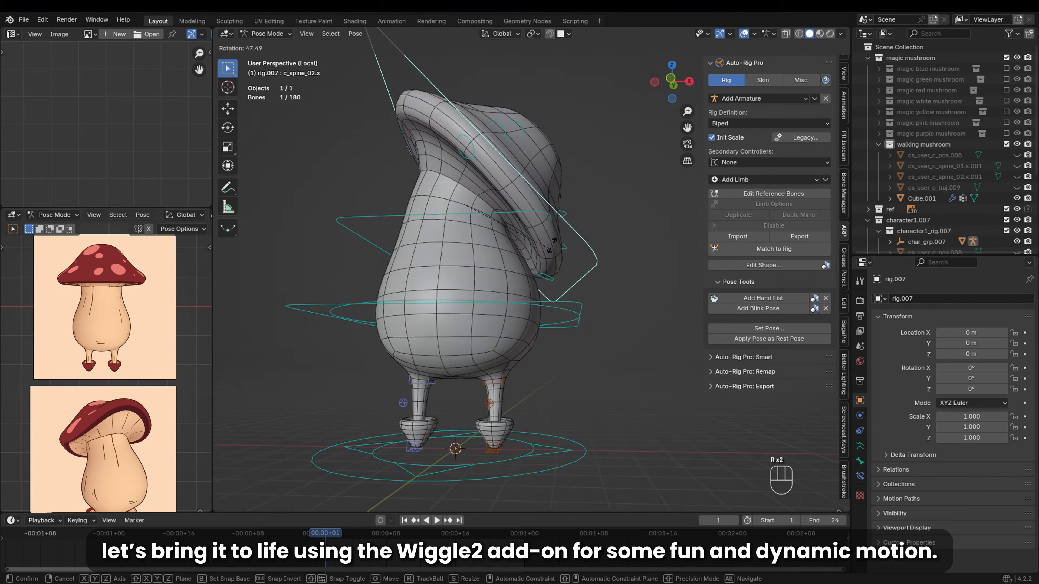
pyautogui.press('q')
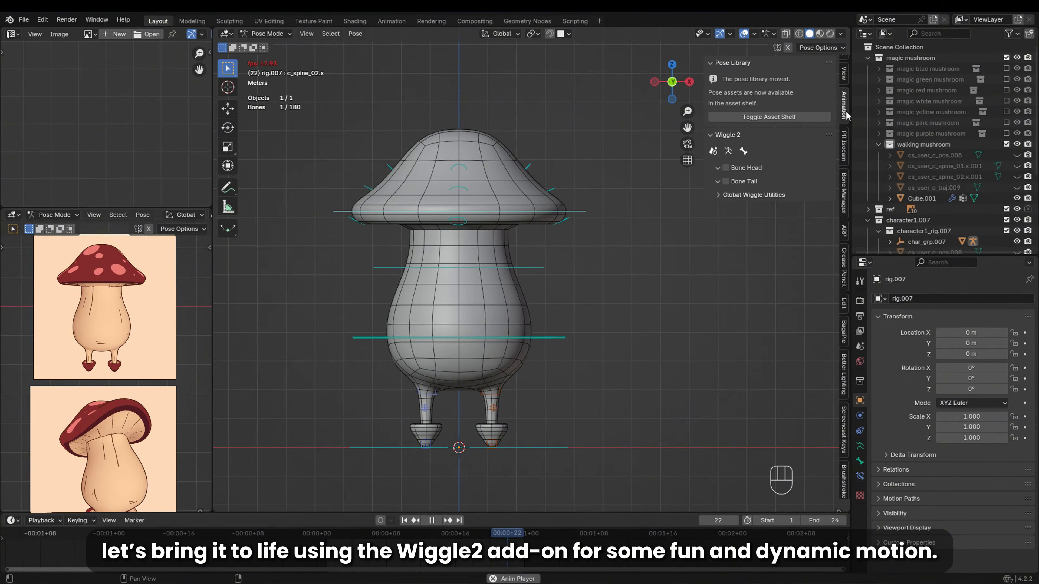
# With the animation playing, enable Wiggle 2 Bone Tail on the cap's topmost bone and set its stiffness to 1000.
pyautogui.press('space')
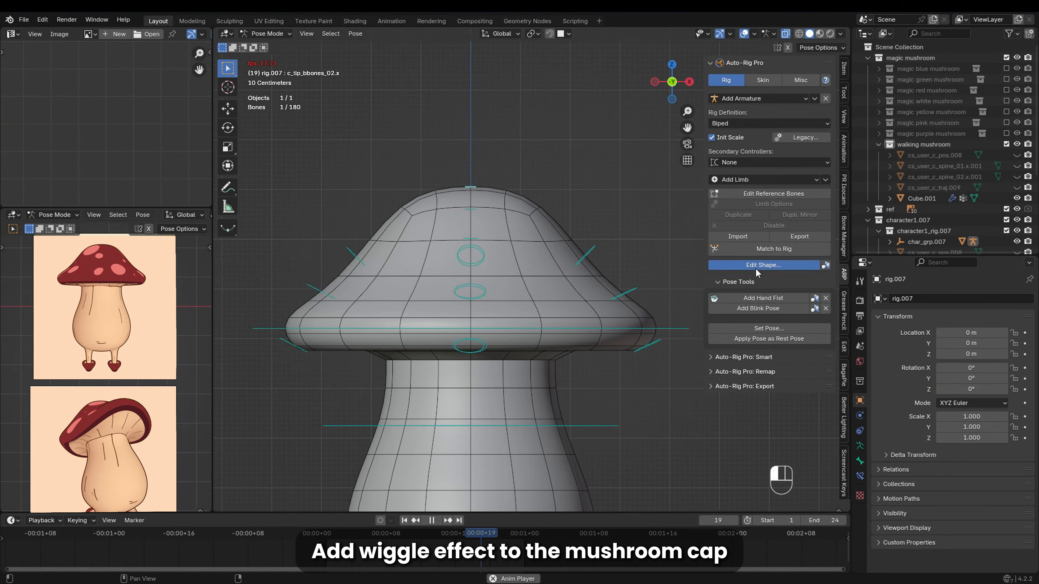
pyautogui.click(843, 164)
pyautogui.scroll(-5, 549, 313)
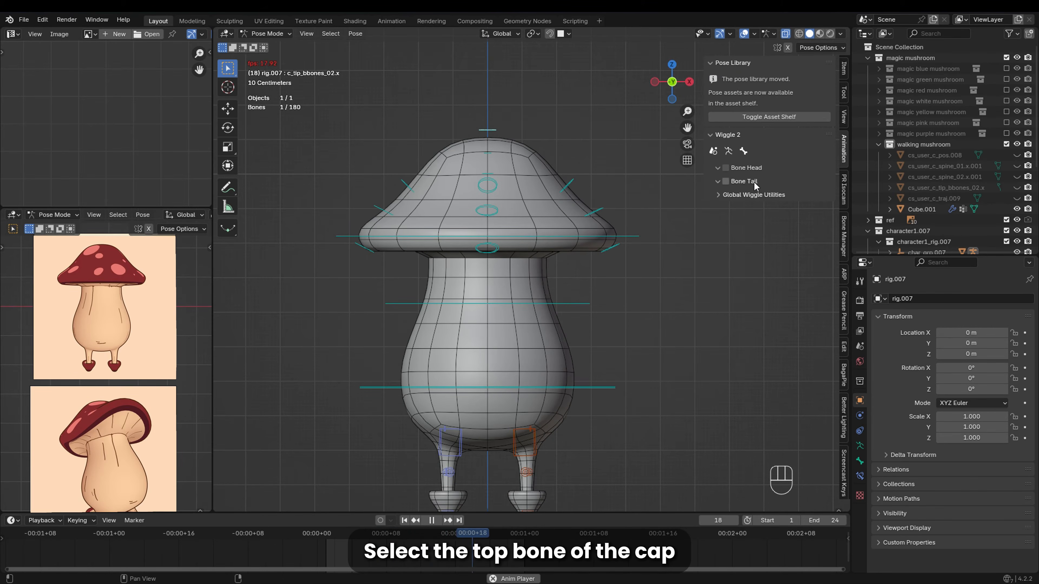
pyautogui.click(725, 181)
pyautogui.click(793, 207)
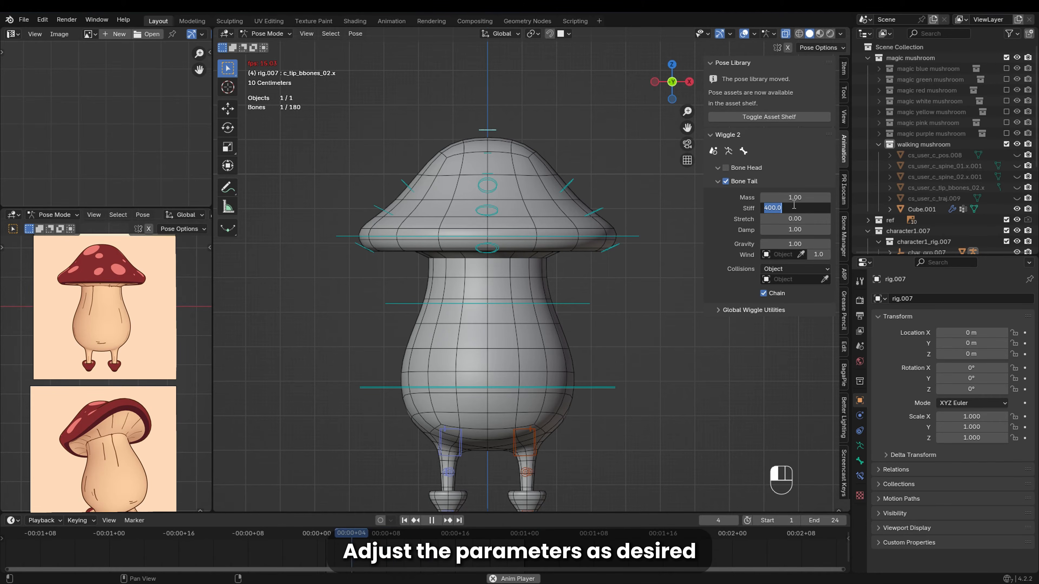
pyautogui.write('1000')
pyautogui.press('Return')
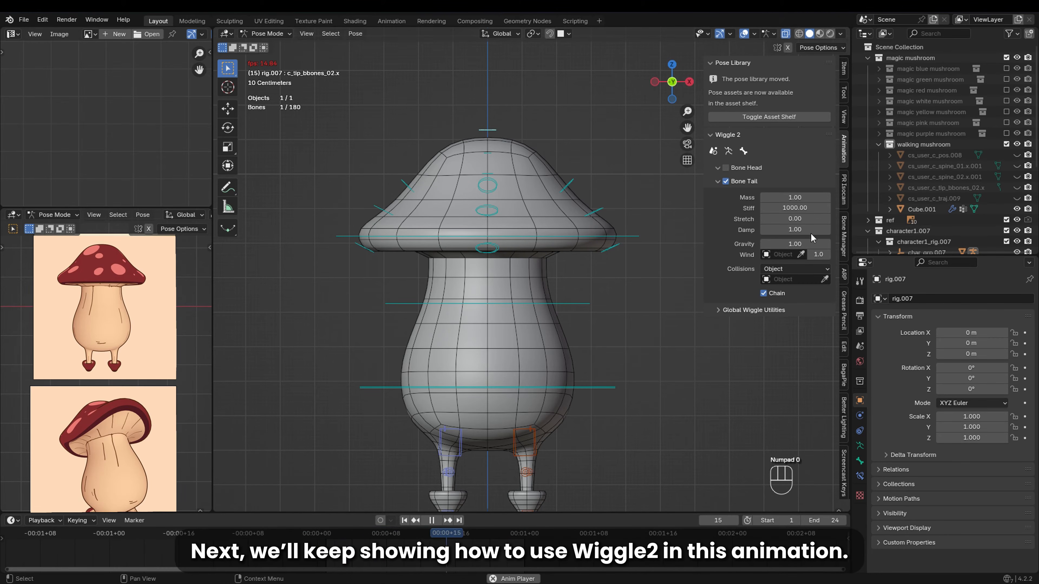
# Test the tip bone's wiggle by temporarily rotating the upper spine bone during playback.
pyautogui.click(621, 236)
pyautogui.press('r')
pyautogui.press('r')
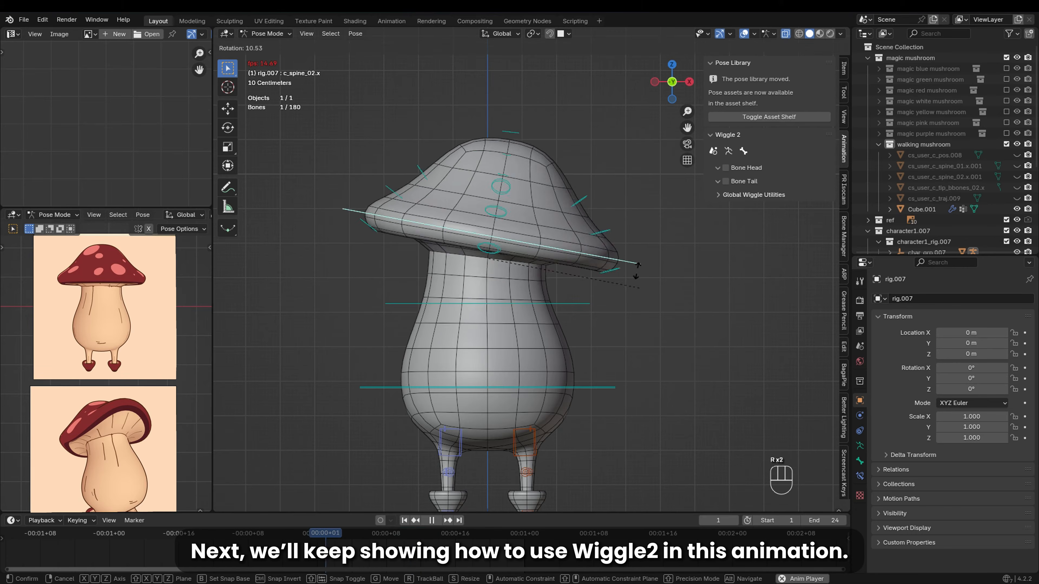
pyautogui.rightClick(637, 271)
# Enable Bone Tail on the bone below the cap's tip with mass 200 and stiffness 800, and test it with a spine rotation.
pyautogui.click(488, 152)
pyautogui.click(727, 181)
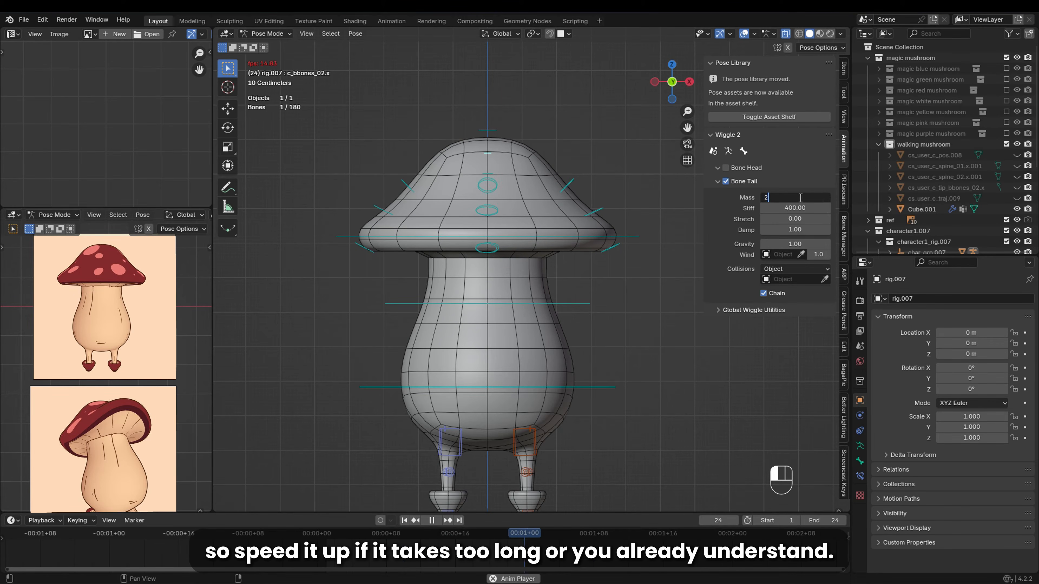
pyautogui.write('8')
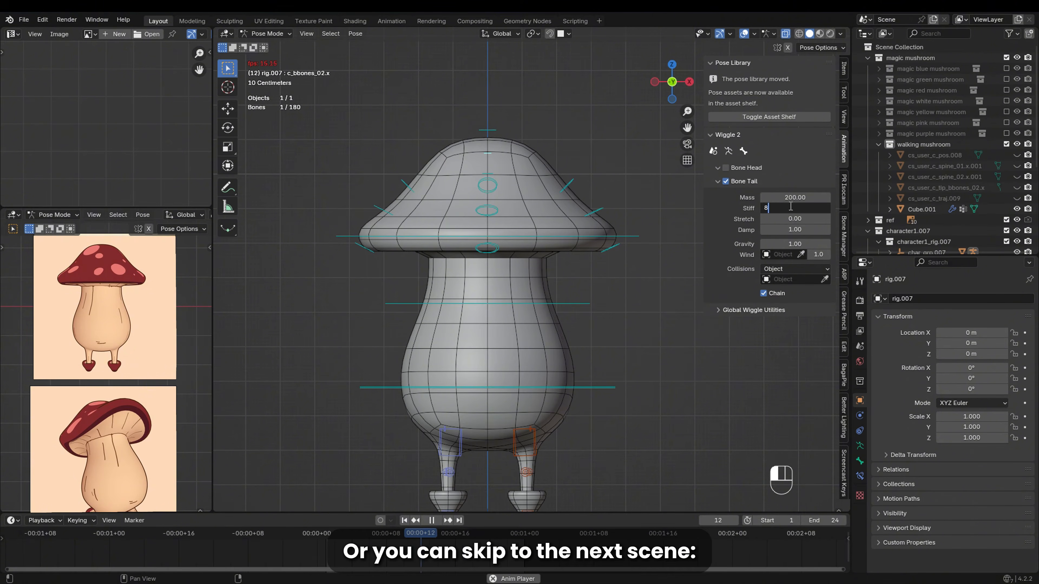
pyautogui.click(635, 241)
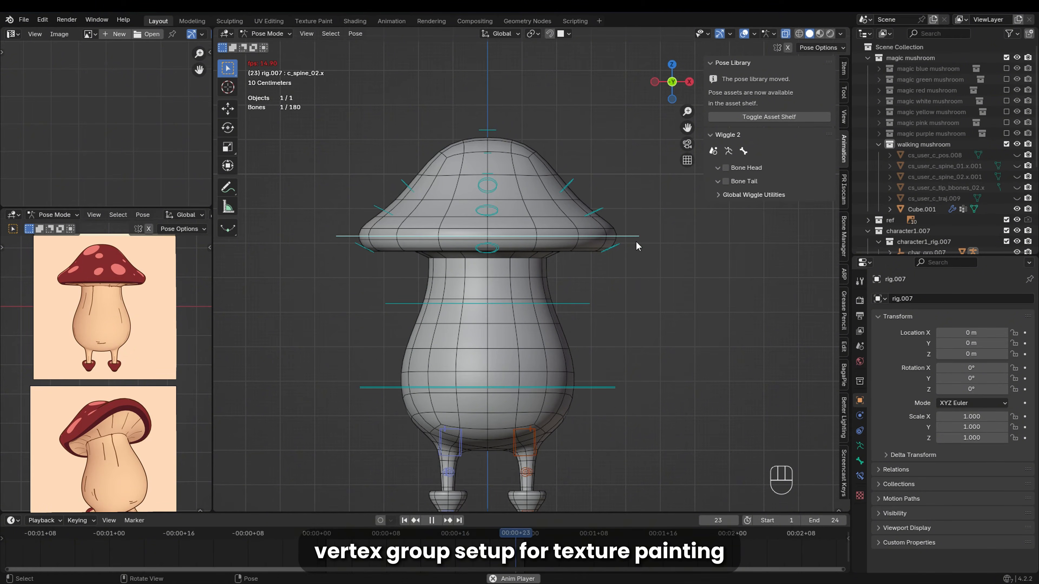
pyautogui.press('r')
pyautogui.rightClick(632, 287)
# Set the cap tip bone's Bone Tail to mass 500, stiffness 2000 and stretch 1, and test it by rotating the upper spine.
pyautogui.click(492, 134)
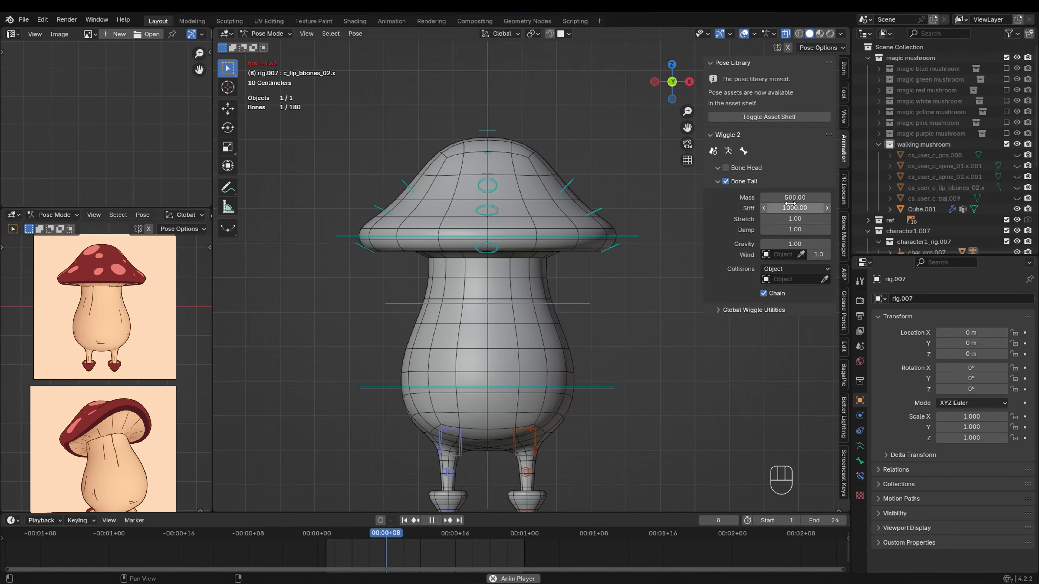
pyautogui.press('Return')
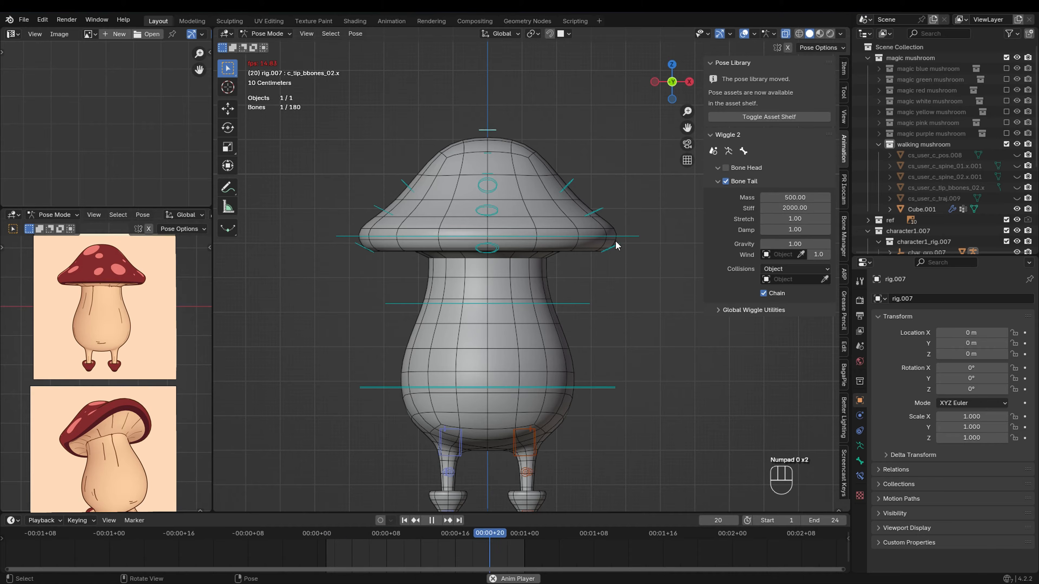
pyautogui.click(629, 236)
pyautogui.press('r')
pyautogui.rightClick(637, 225)
# Set the stiffness of the bone below the cap's tip to 1000 and test the wiggle with two upper spine rotations.
pyautogui.click(485, 151)
pyautogui.click(781, 206)
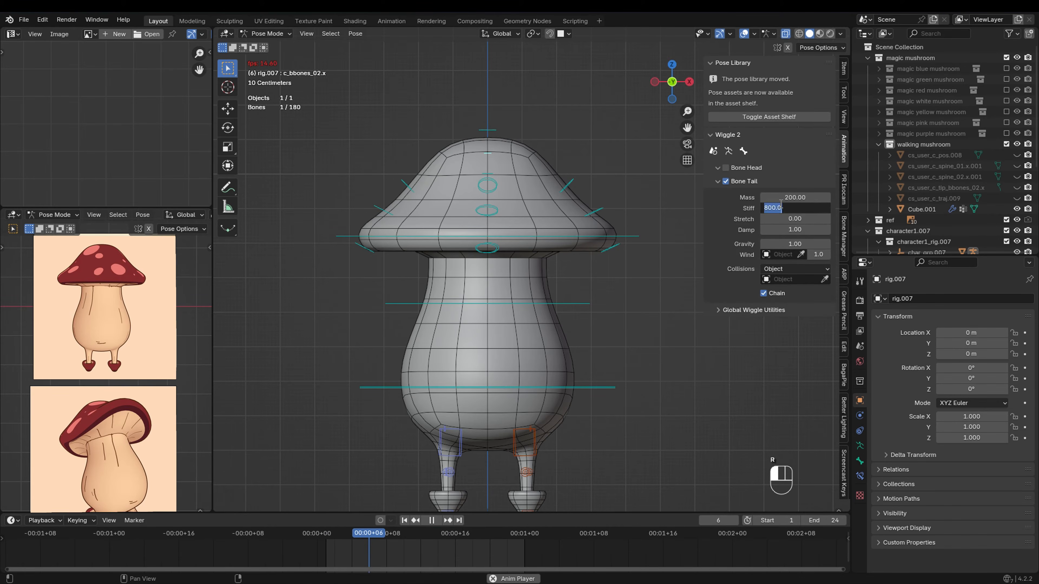
pyautogui.press('Return')
pyautogui.click(629, 235)
pyautogui.press('r')
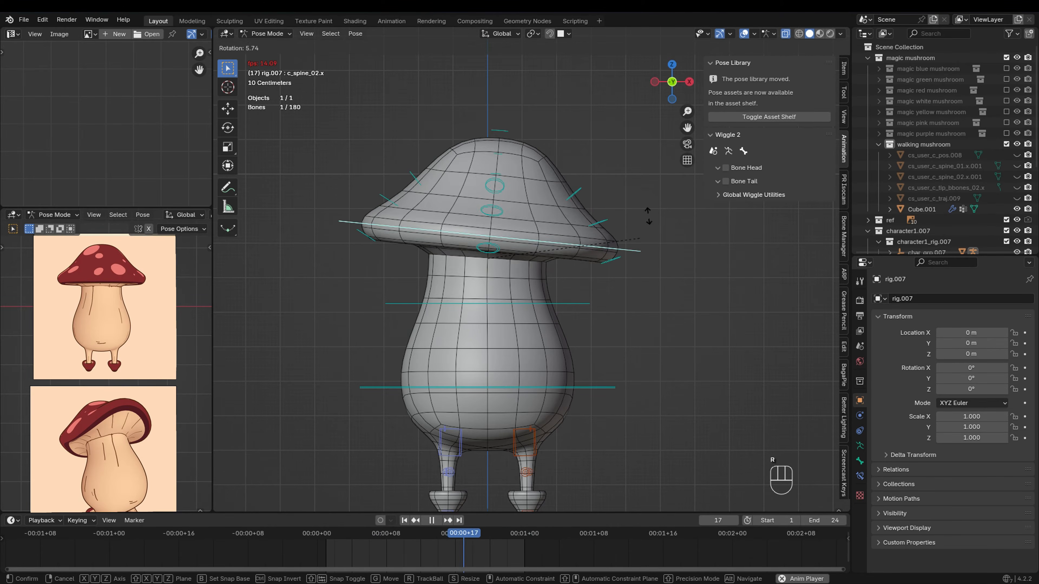
pyautogui.rightClick(651, 236)
pyautogui.press('r')
pyautogui.rightClick(561, 187)
# Set the cap tip bone's Bone Tail stiffness to 1500 and test it by rotating the upper spine.
pyautogui.click(514, 141)
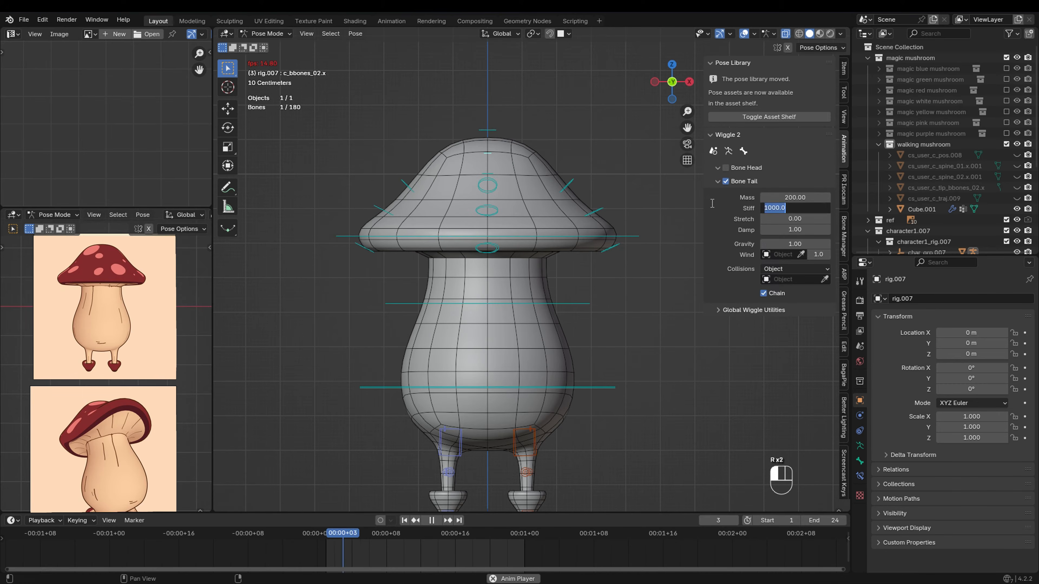
pyautogui.click(795, 207)
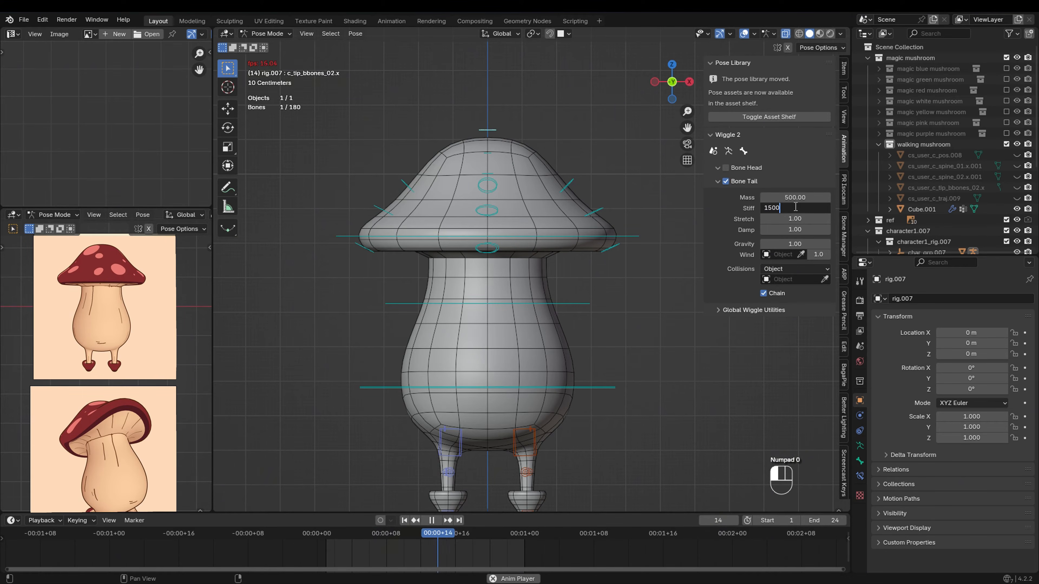
pyautogui.press('Return')
pyautogui.click(629, 236)
pyautogui.press('r')
pyautogui.rightClick(633, 231)
# Set the Bone Tail stiffness of the bone below the cap's tip to 900.
pyautogui.click(483, 153)
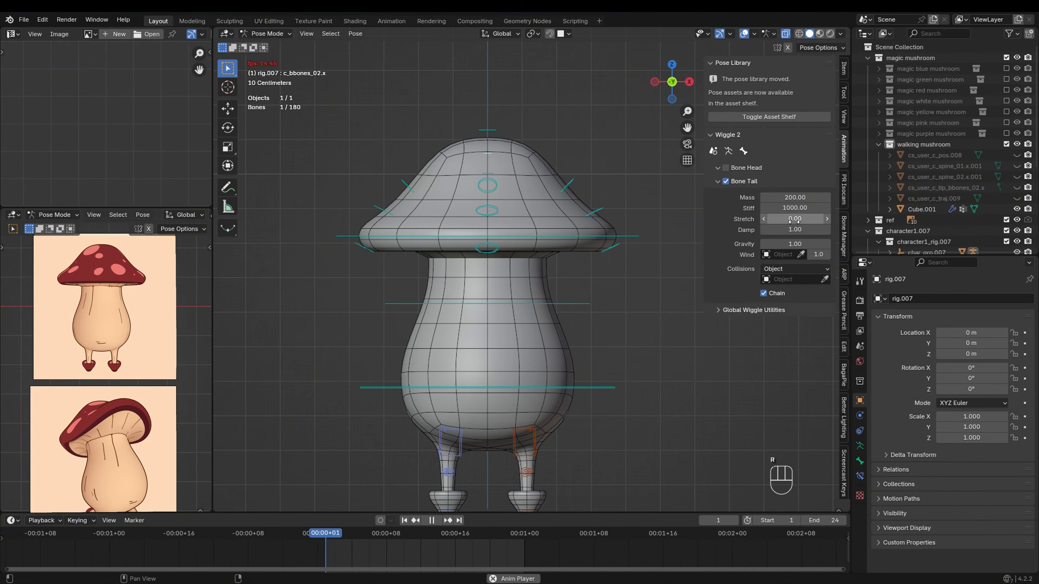
pyautogui.click(799, 208)
pyautogui.write('90')
pyautogui.press('Return')
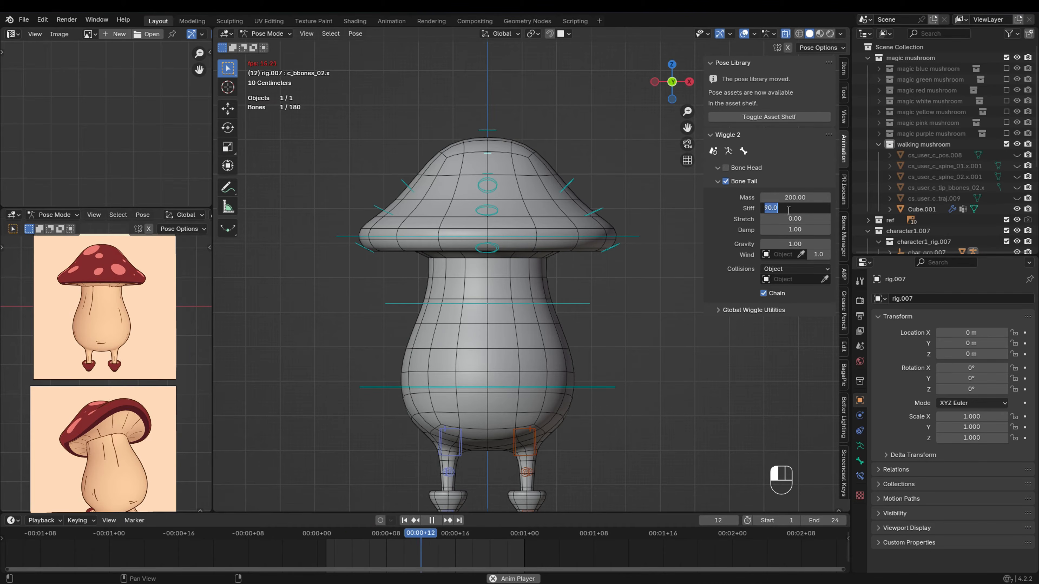
pyautogui.press('Return')
# Examine how the cap wiggles by test-rotating the upper spine bone several times without keeping the rotations.
pyautogui.click(643, 238)
pyautogui.press('r')
pyautogui.rightClick(658, 241)
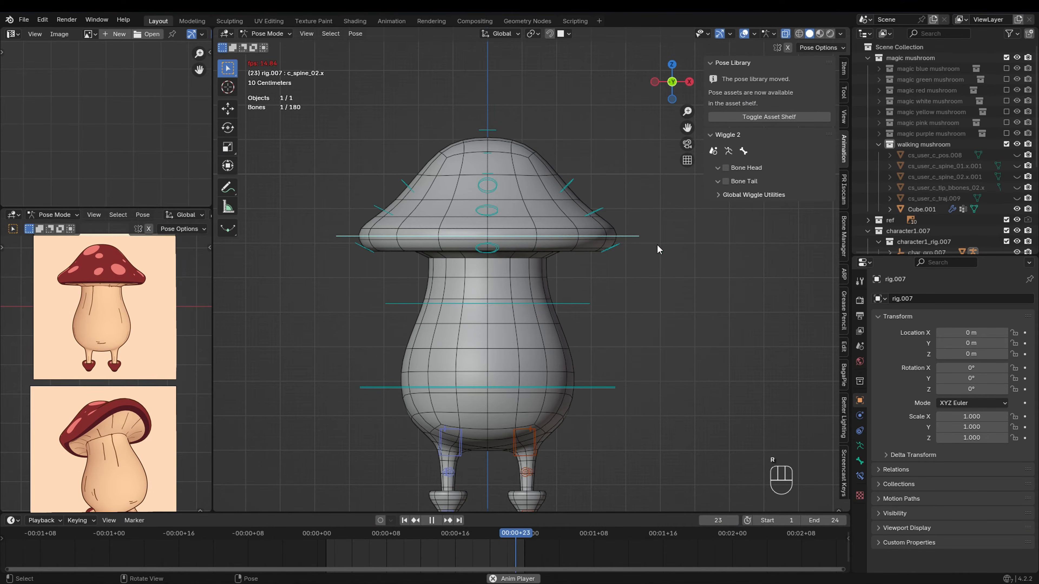
pyautogui.press('r')
pyautogui.rightClick(642, 317)
pyautogui.press('r')
pyautogui.rightClick(586, 249)
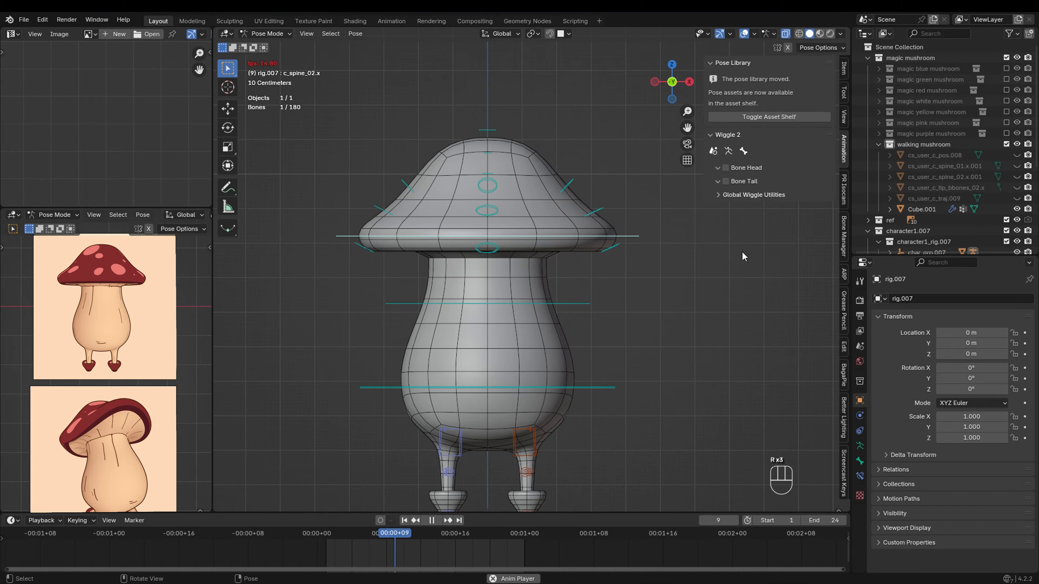
# Open the stiffness value of the bone below the cap's tip and recheck the wiggle with two more upper spine rotations.
pyautogui.click(490, 147)
pyautogui.click(784, 208)
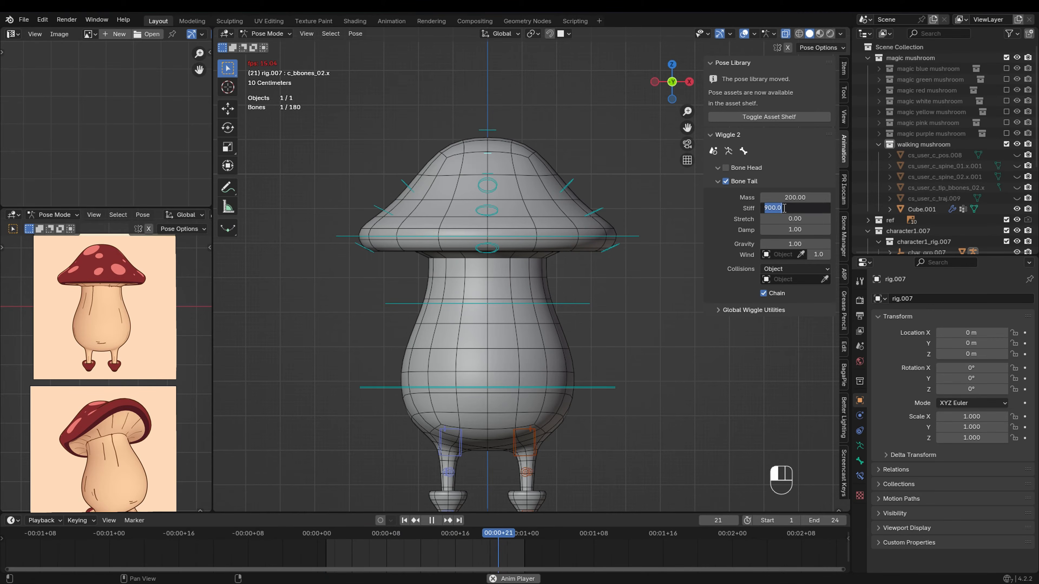
pyautogui.click(615, 240)
pyautogui.press('r')
pyautogui.rightClick(647, 234)
pyautogui.press('r')
pyautogui.rightClick(608, 250)
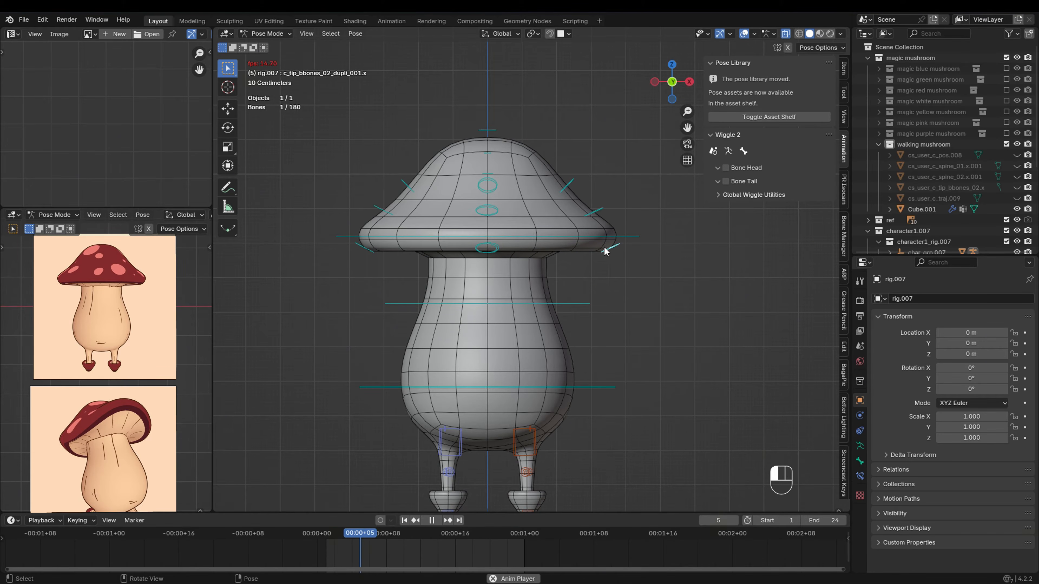
# Select the four side bones just inside the cap's rim tips and enable Bone Tail for them with mass 200.
pyautogui.moveTo(639, 257); pyautogui.dragTo(360, 244)
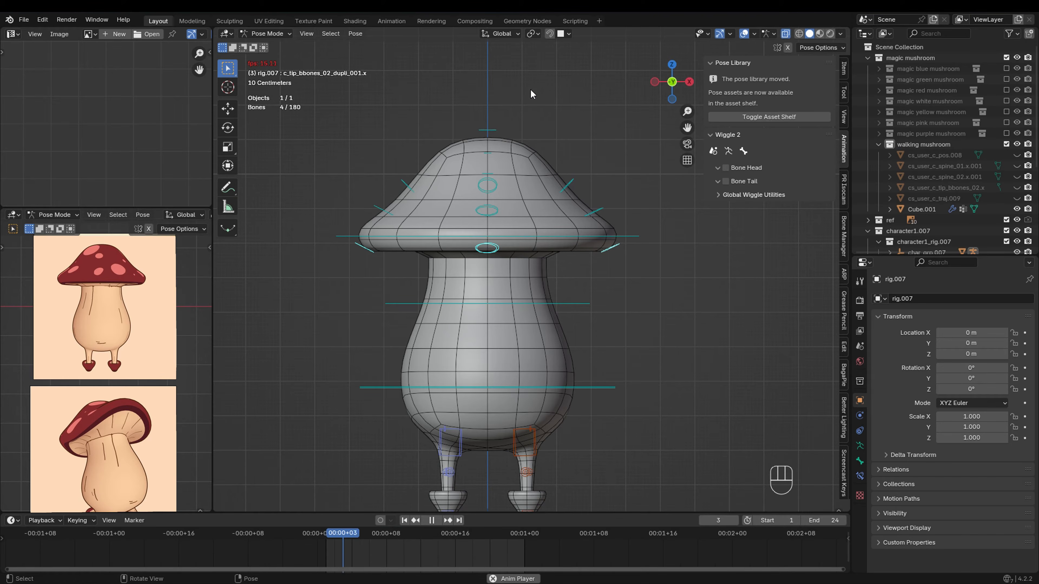
pyautogui.click(595, 213)
pyautogui.moveTo(448, 213); pyautogui.dragTo(370, 208)
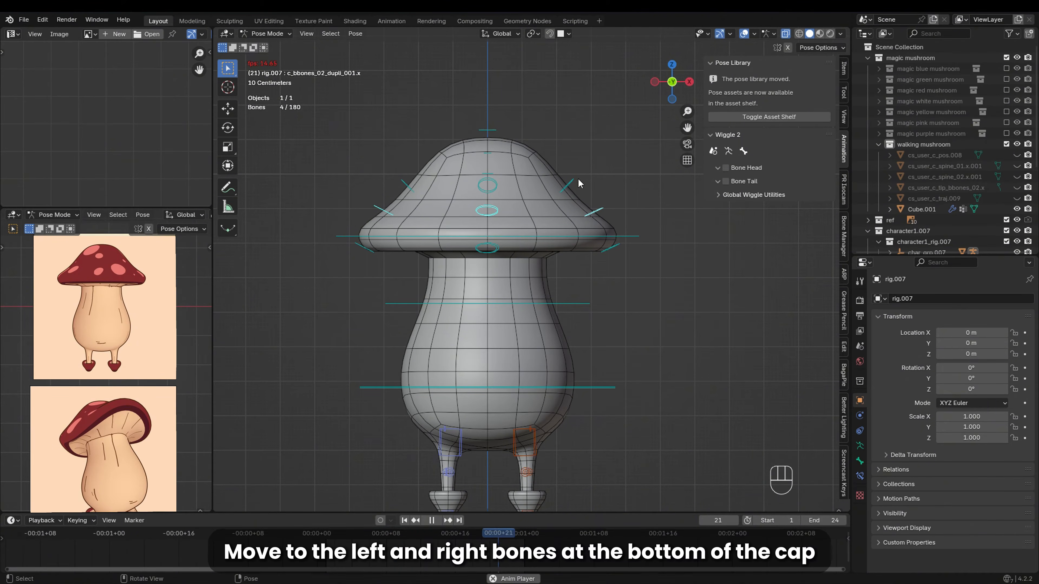
pyautogui.click(726, 181)
pyautogui.click(788, 207)
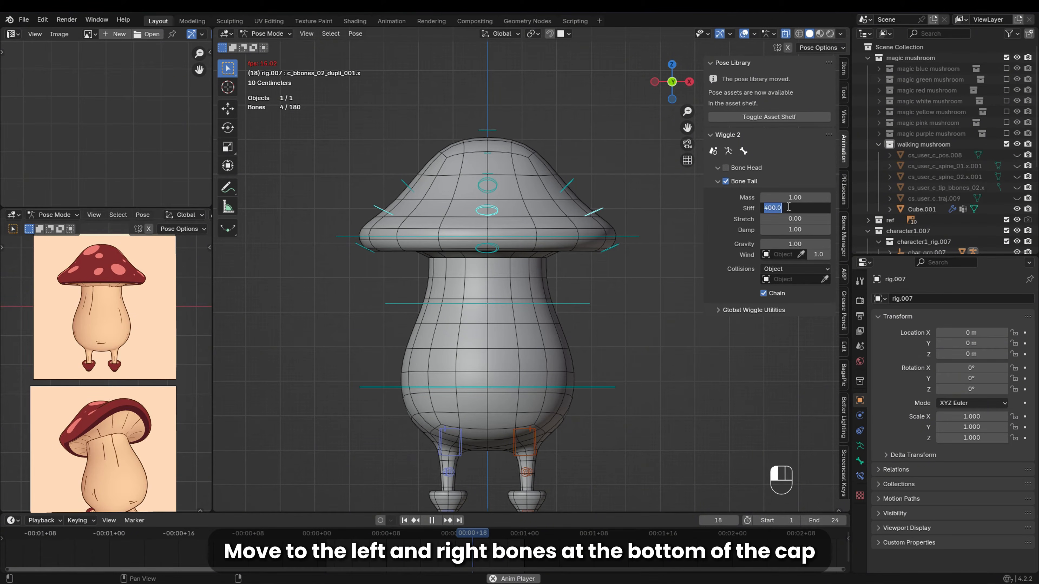
pyautogui.click(801, 197)
pyautogui.write('200')
pyautogui.press('Return')
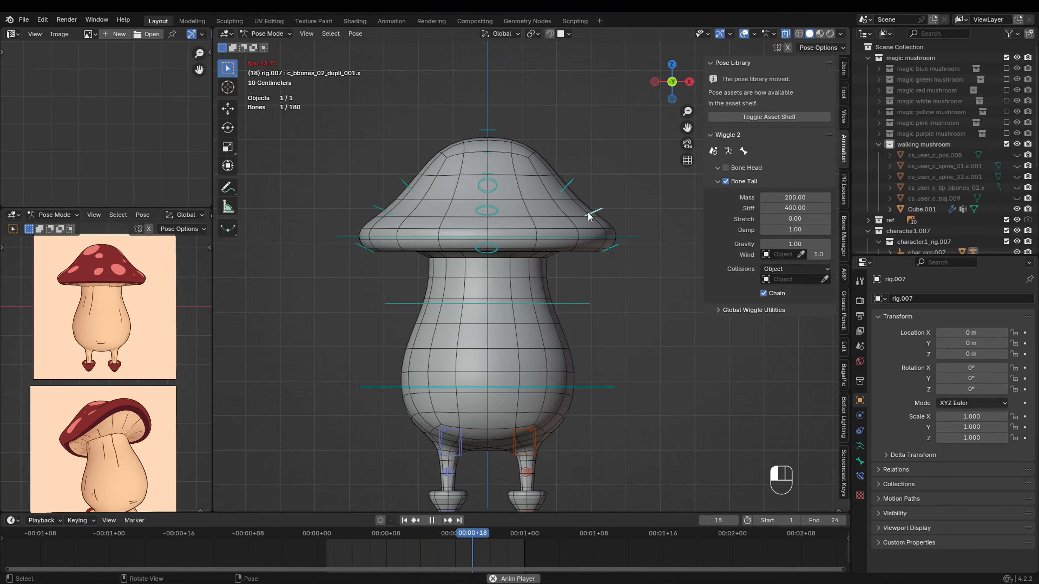
# Select only the left and right bones of that inner rim row and set the Bone Tail gravity to 50.
pyautogui.keyDown('shift'); pyautogui.moveTo(393, 205); pyautogui.dragTo(359, 224); pyautogui.keyUp('shift')
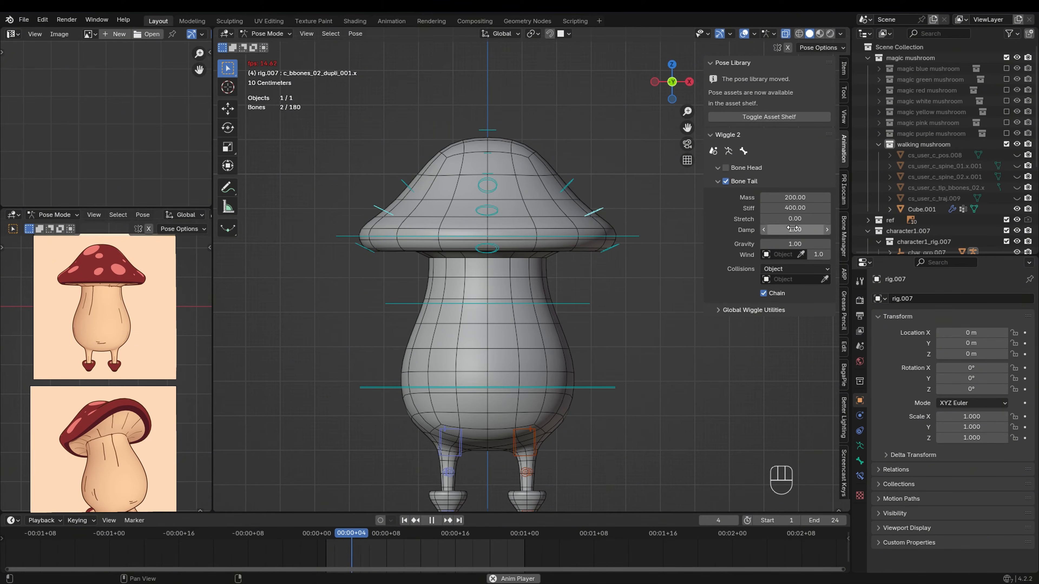
pyautogui.click(798, 242)
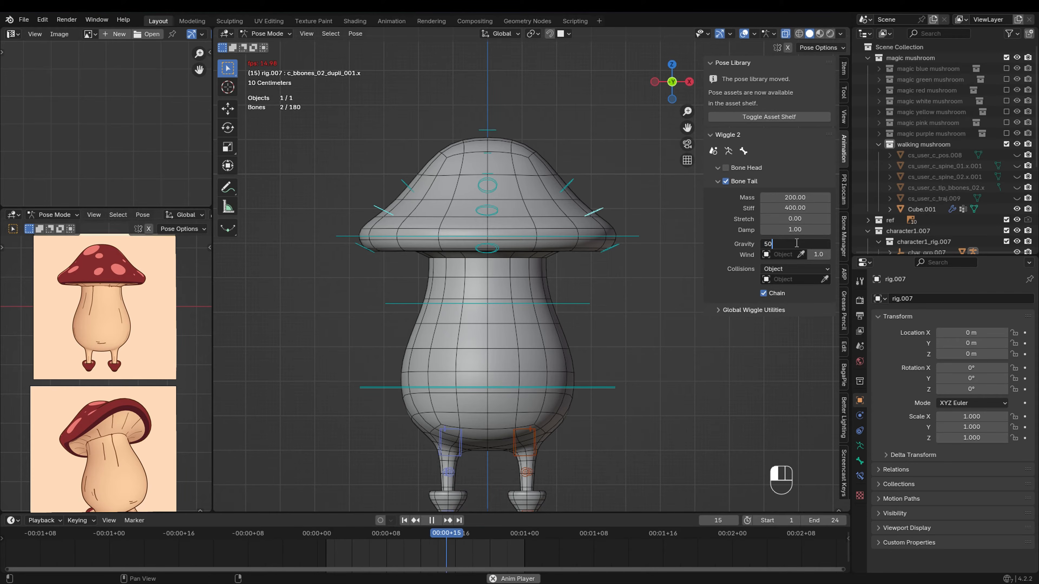
pyautogui.press('Return')
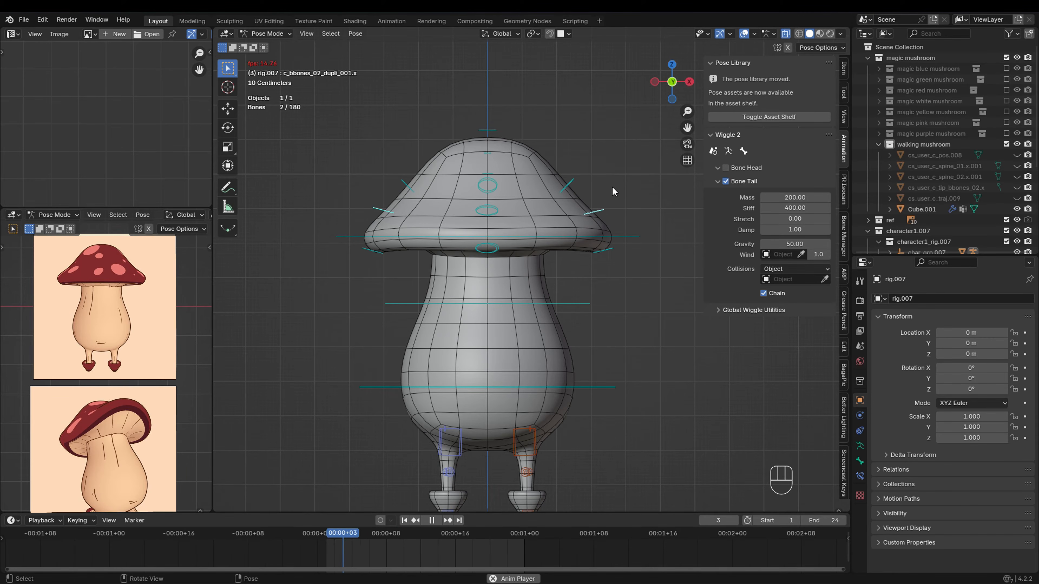
# Enable Bone Tail on the left and right cap rim tip bones with mass 1000 and stiffness 3000.
pyautogui.click(605, 249)
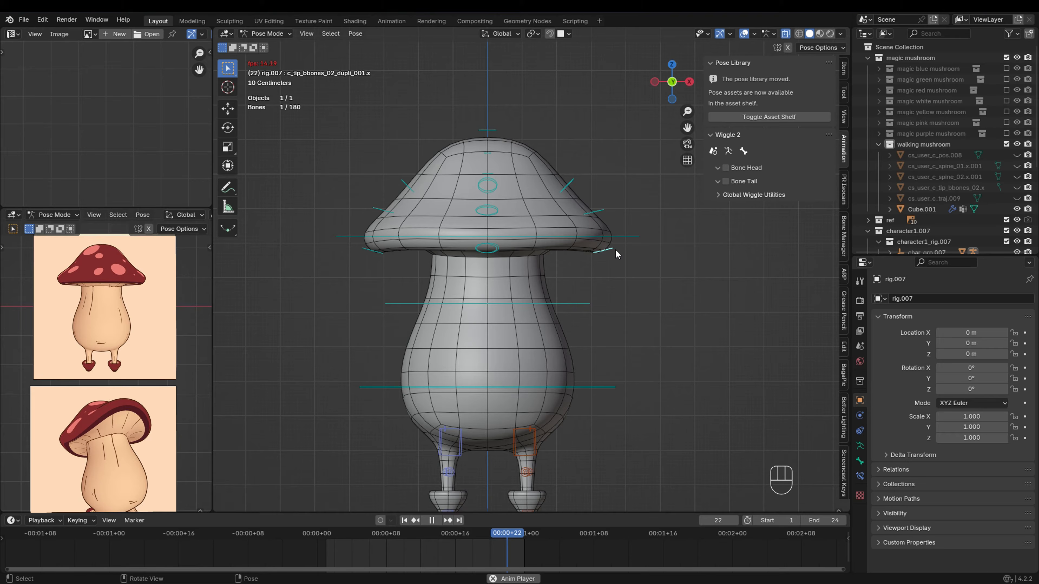
pyautogui.keyDown('shift'); pyautogui.click(390, 258); pyautogui.keyUp('shift')
pyautogui.click(725, 181)
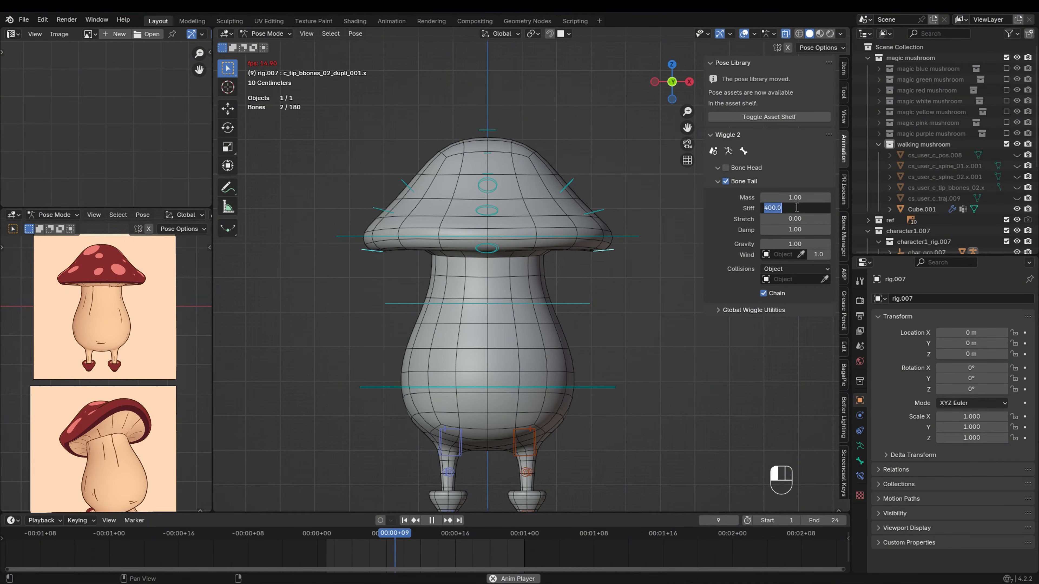
pyautogui.press('Return')
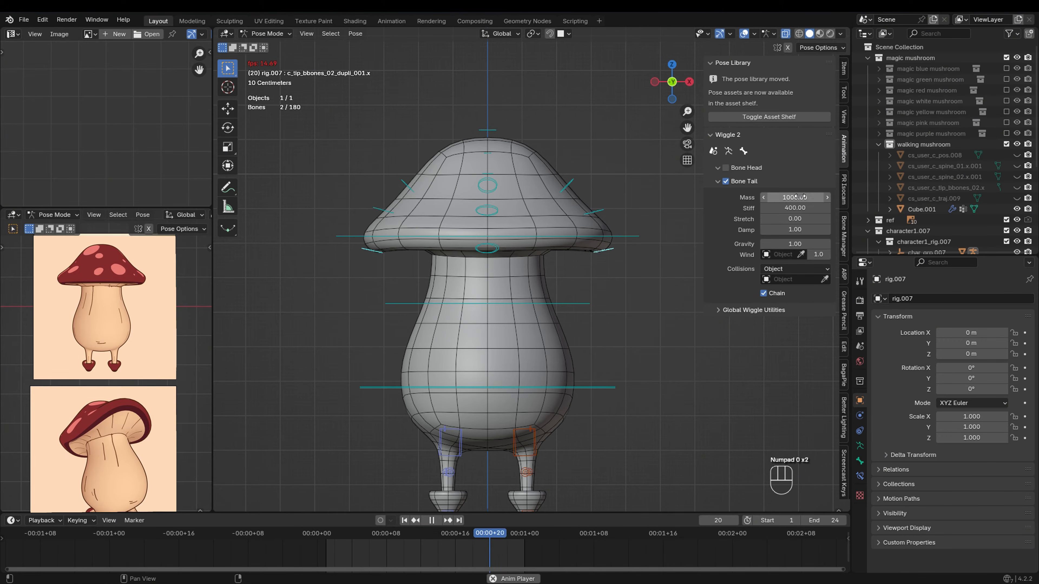
pyautogui.click(790, 208)
pyautogui.write('2')
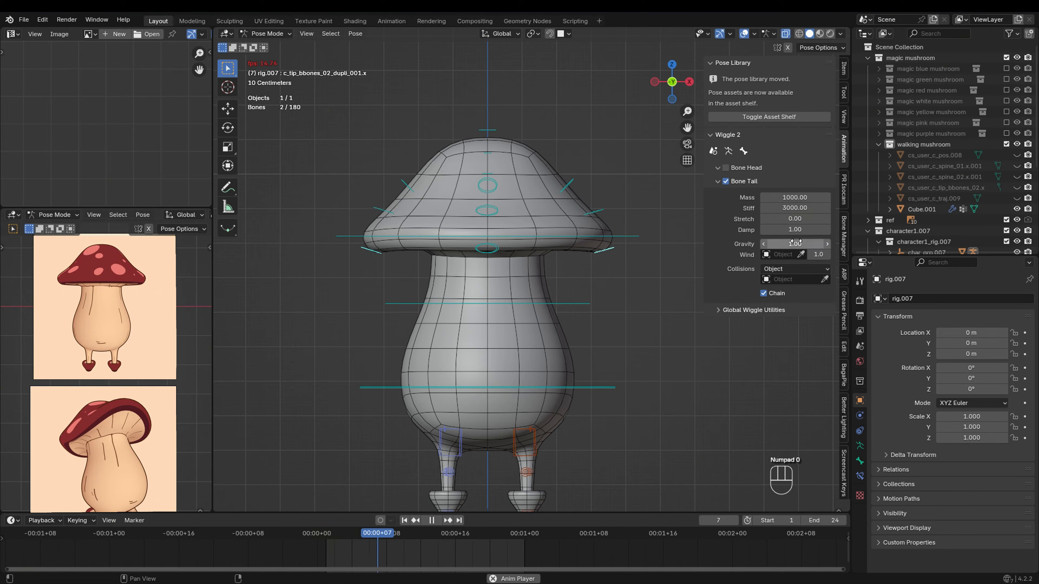
# Set the left and right rim tip bones' Bone Tail gravity to 5 and stretch to 0.5.
pyautogui.click(797, 243)
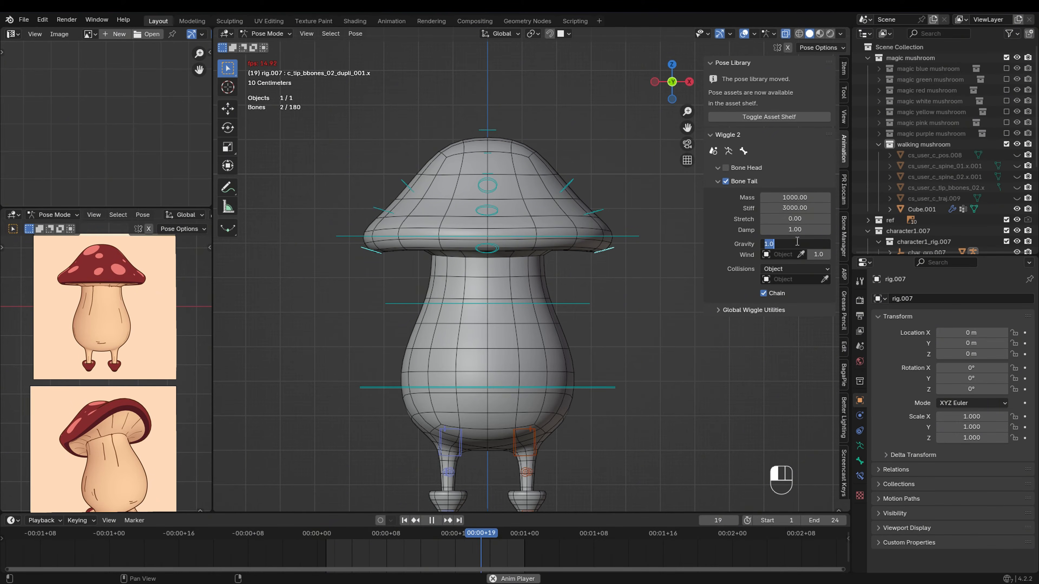
pyautogui.write('5')
pyautogui.press('Return')
pyautogui.click(808, 220)
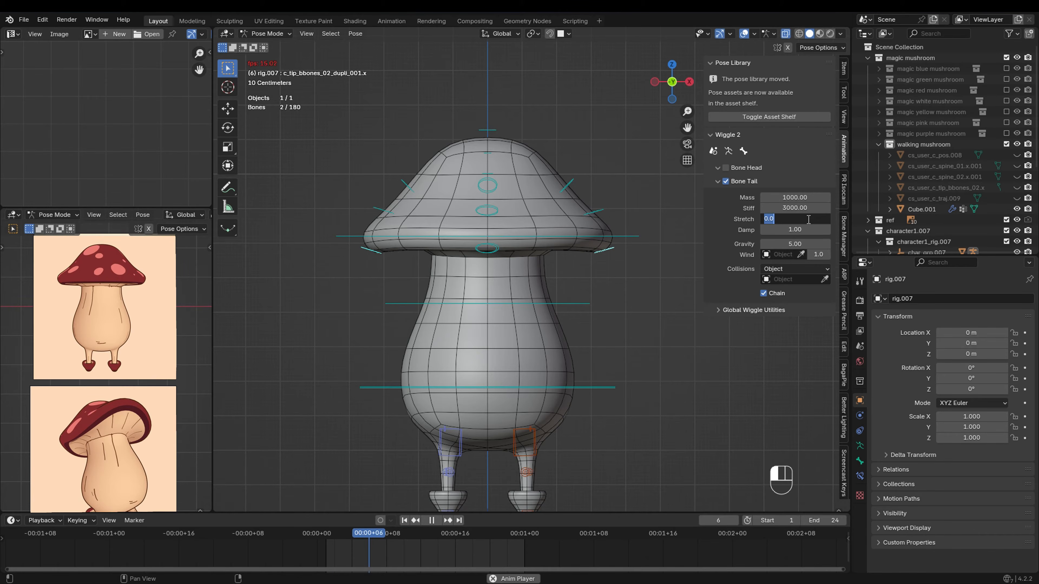
pyautogui.press('Return')
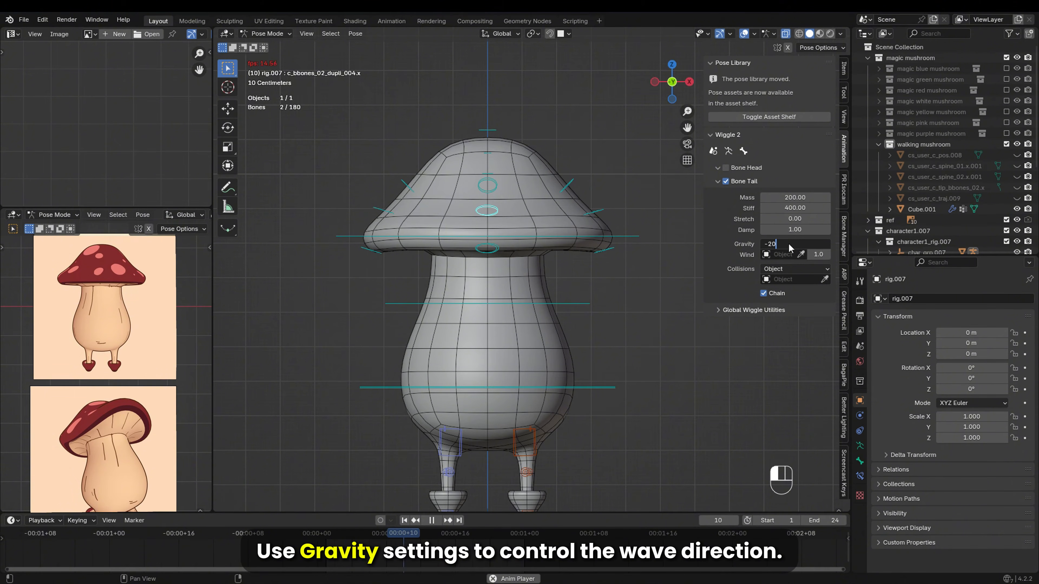
# Set gravity to -20 on the front and back inner rim bones, and enable Bone Tail on the front and back rim tip bones.
pyautogui.press('Return')
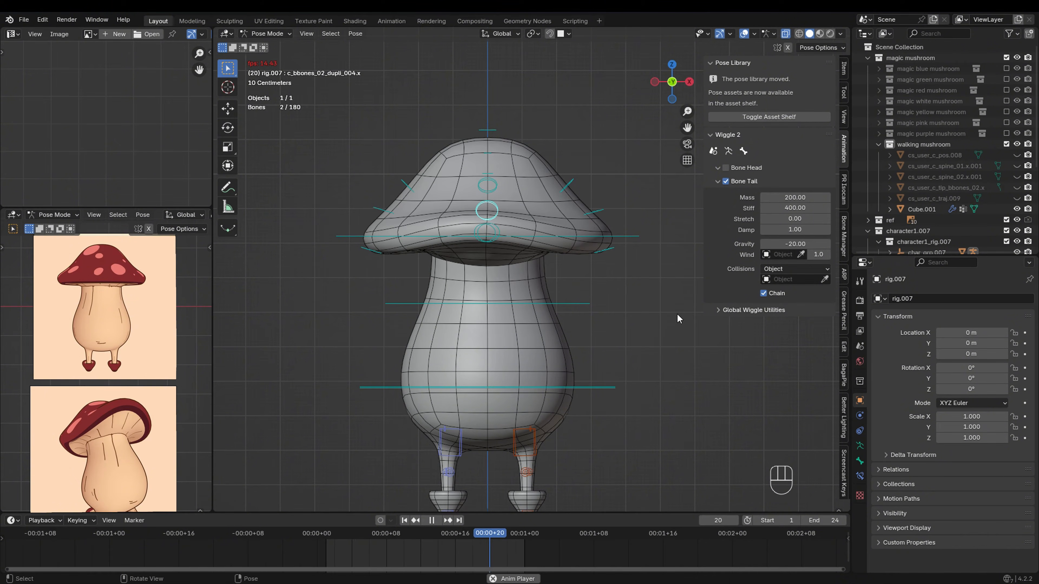
pyautogui.click(486, 233)
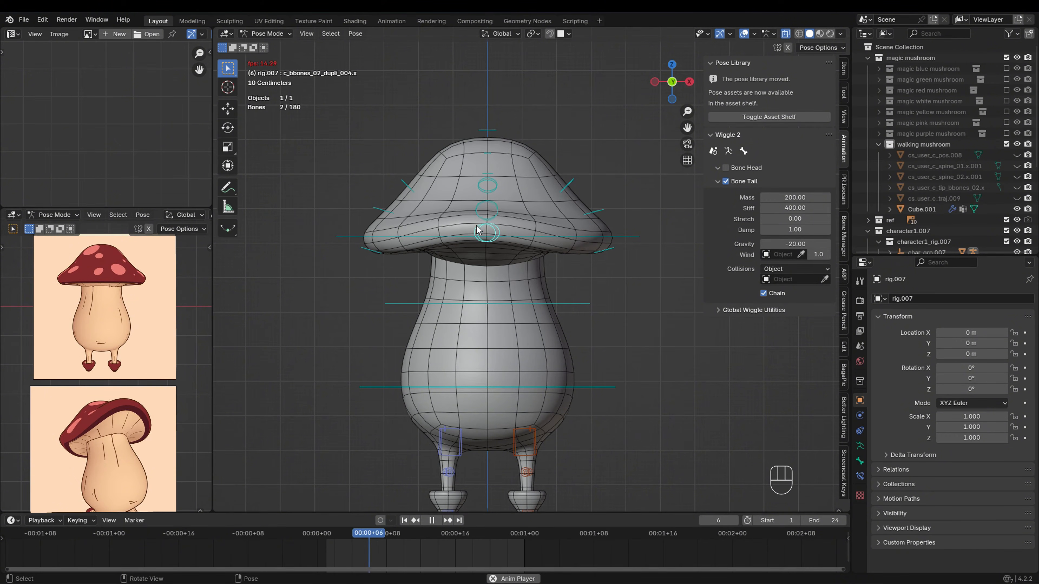
pyautogui.click(726, 181)
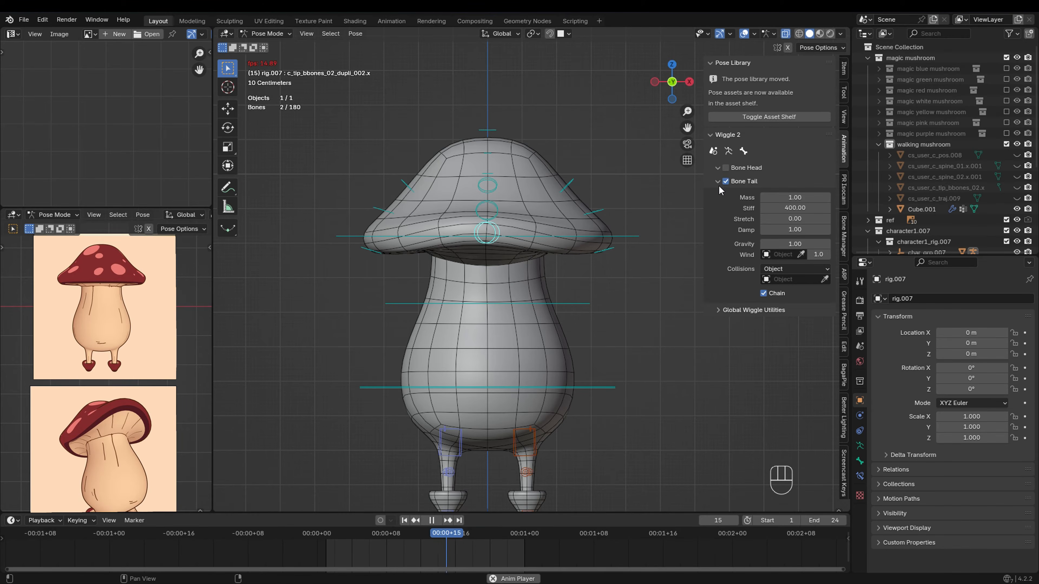
# Set the front and back rim tip bones' mass to 1000 and stiffness to 3000.
pyautogui.click(803, 198)
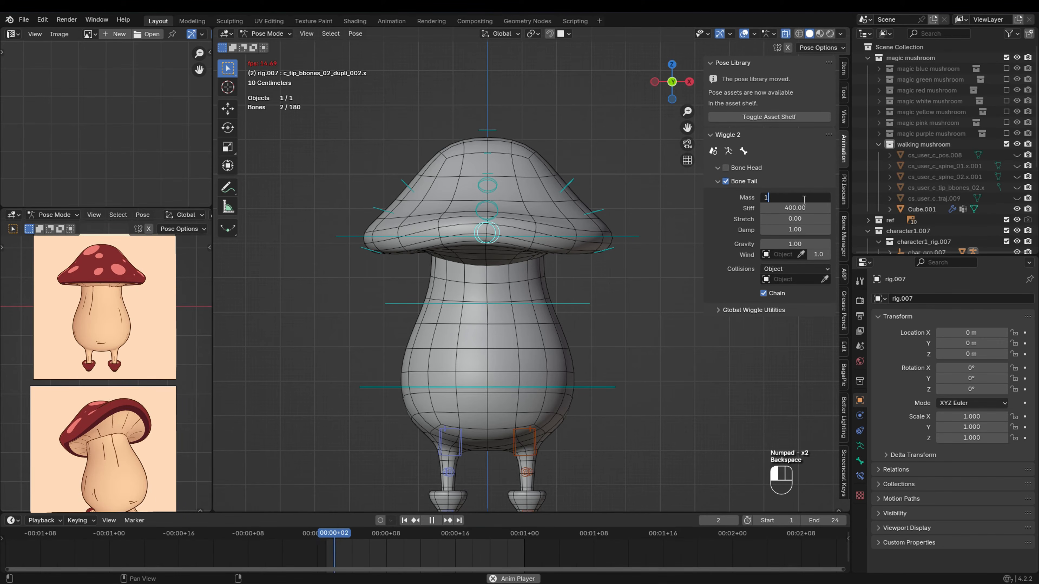
pyautogui.press('BackSpace')
pyautogui.press('Return')
pyautogui.click(796, 209)
pyautogui.write('3000')
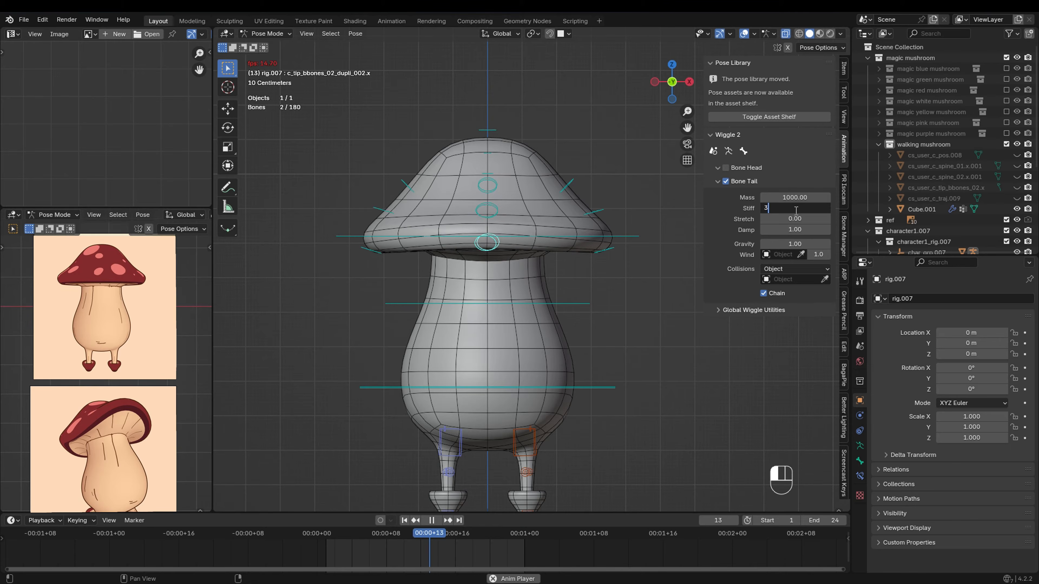
pyautogui.press('Return')
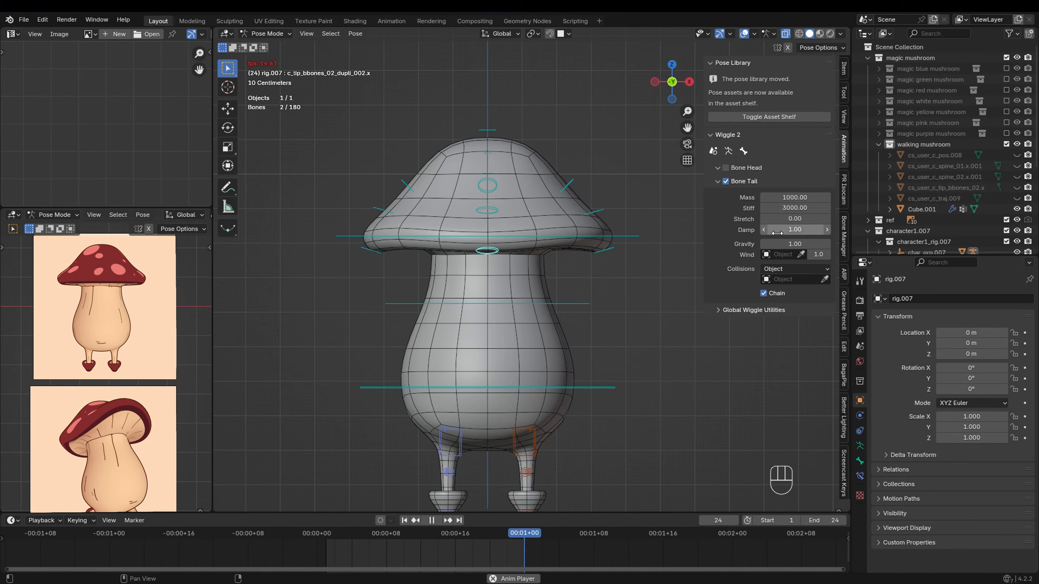
# Give the front and back rim tip bones a stretch of 0.5 and a gravity of -30.
pyautogui.click(811, 220)
pyautogui.write('0.5')
pyautogui.click(805, 243)
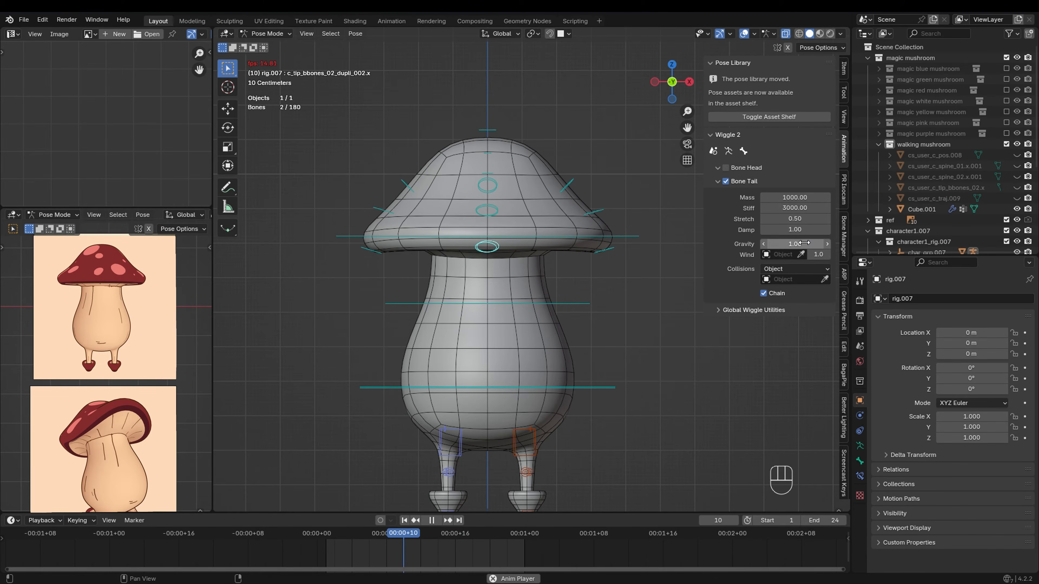
pyautogui.write('-30')
pyautogui.press('Return')
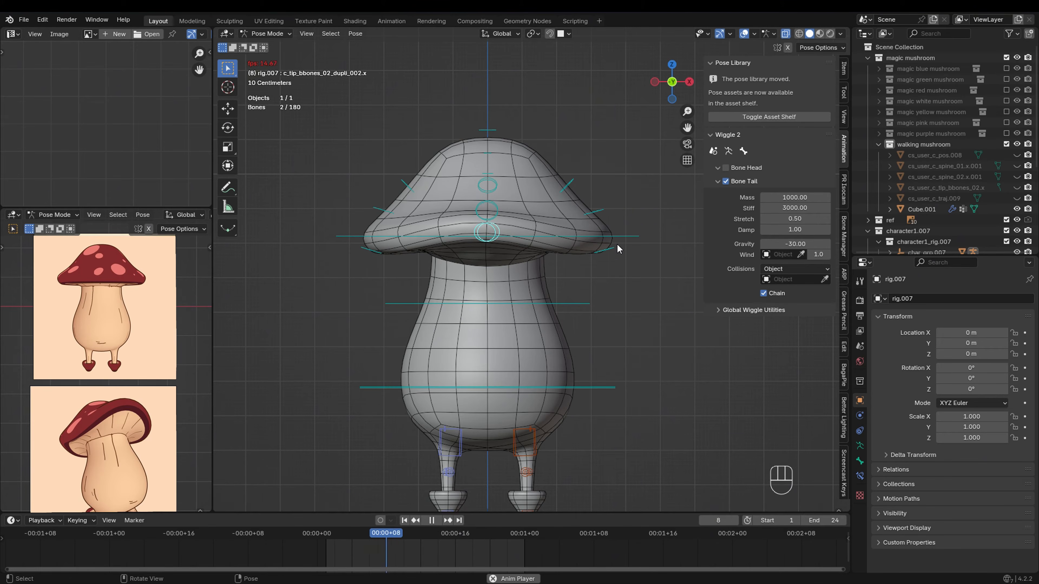
# Examine the rim's wiggle by test-rotating the lower spine bone without keeping the rotation, and check the cap from the side.
pyautogui.click(581, 297)
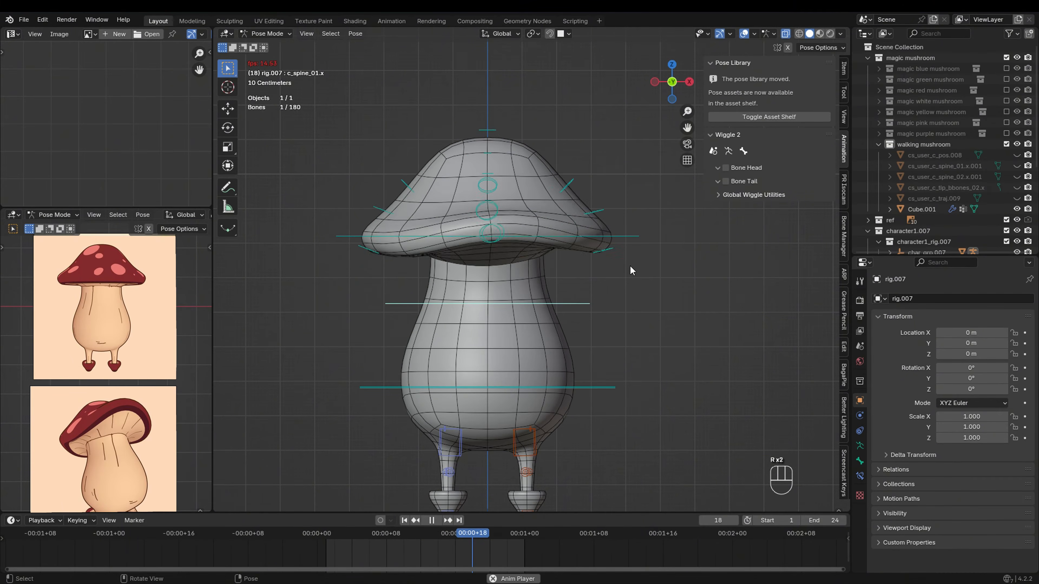
pyautogui.press('r')
pyautogui.press('r')
pyautogui.press('r')
pyautogui.rightClick(638, 258)
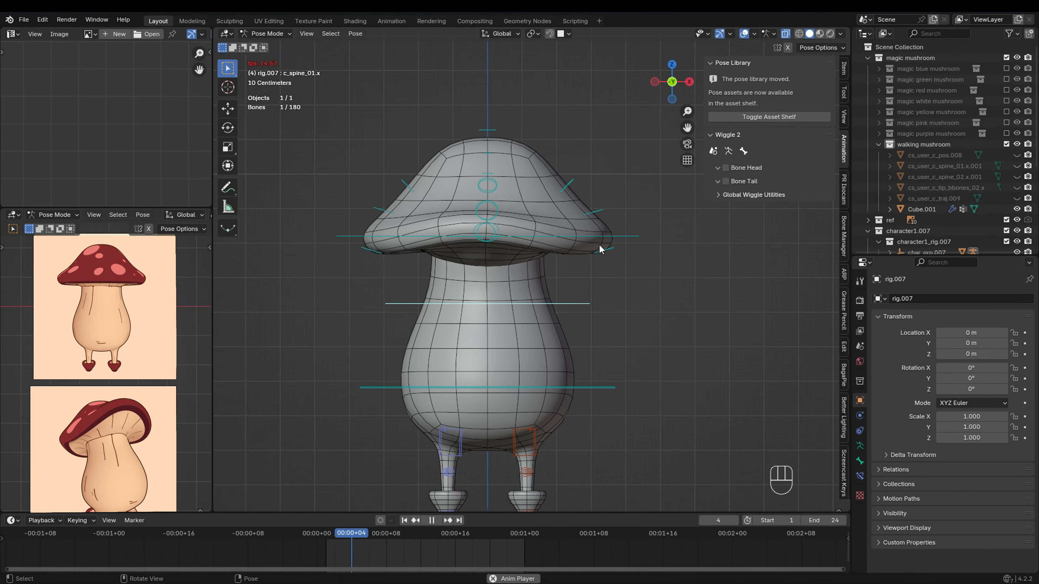
pyautogui.moveTo(522, 256); pyautogui.dragTo(579, 297, button='middle')
pyautogui.press('`')
pyautogui.press('`')
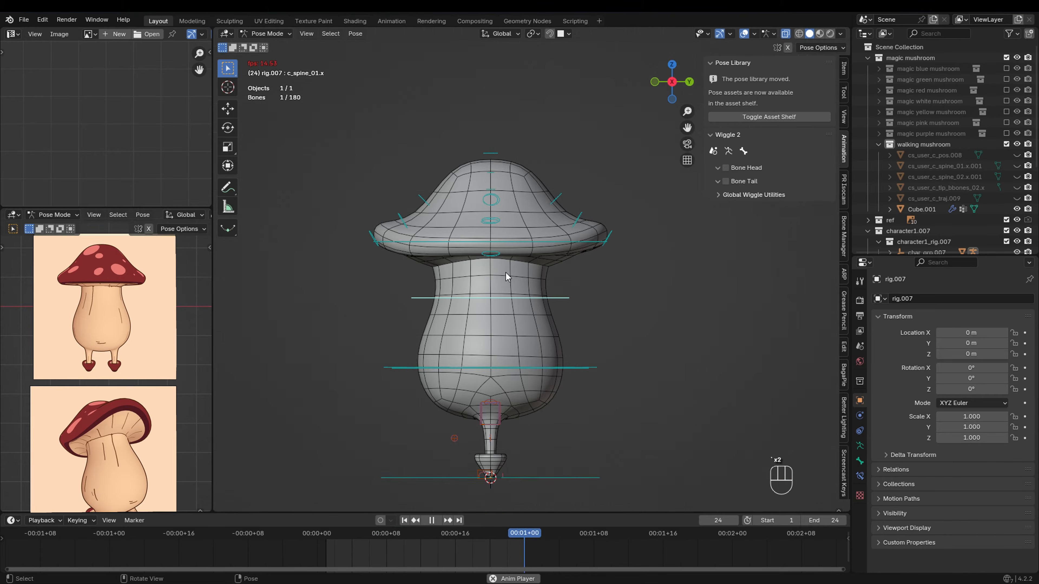
# Try a Bone Tail gravity of 30 on the left and right rim tip bones and replace it with 5.
pyautogui.click(605, 251)
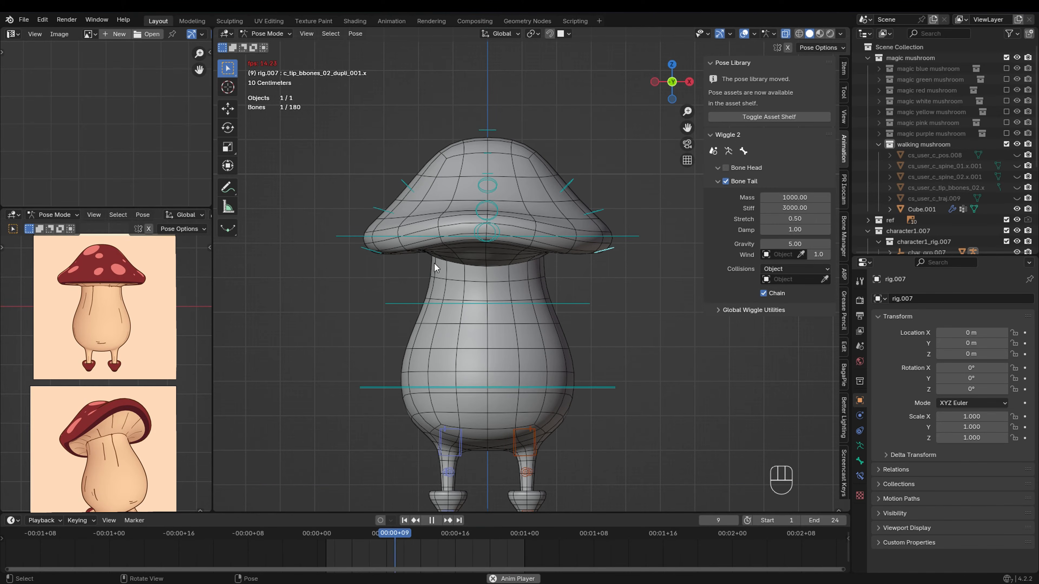
pyautogui.doubleClick(792, 243)
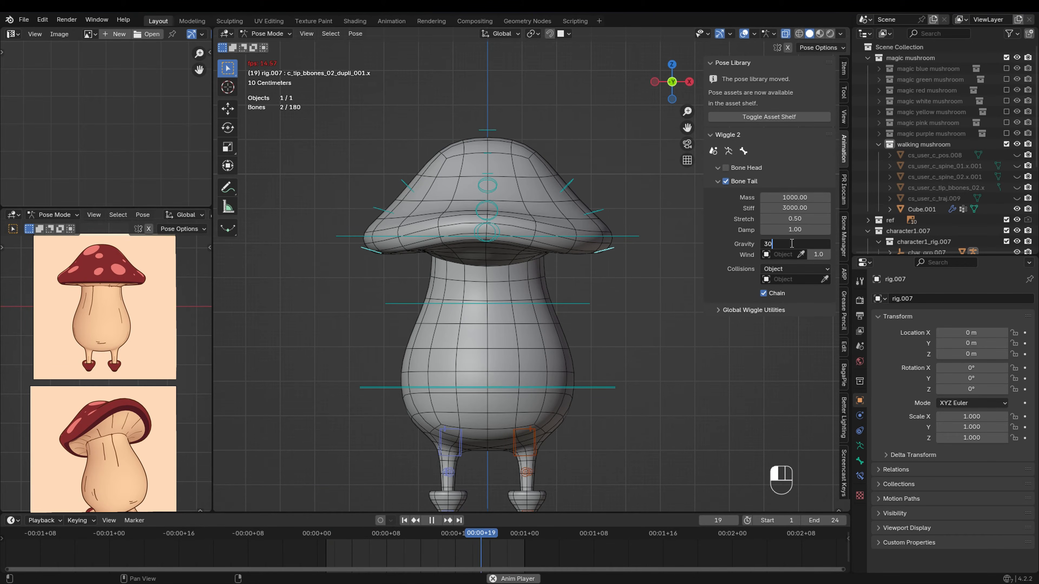
pyautogui.press('Return')
pyautogui.doubleClick(792, 243)
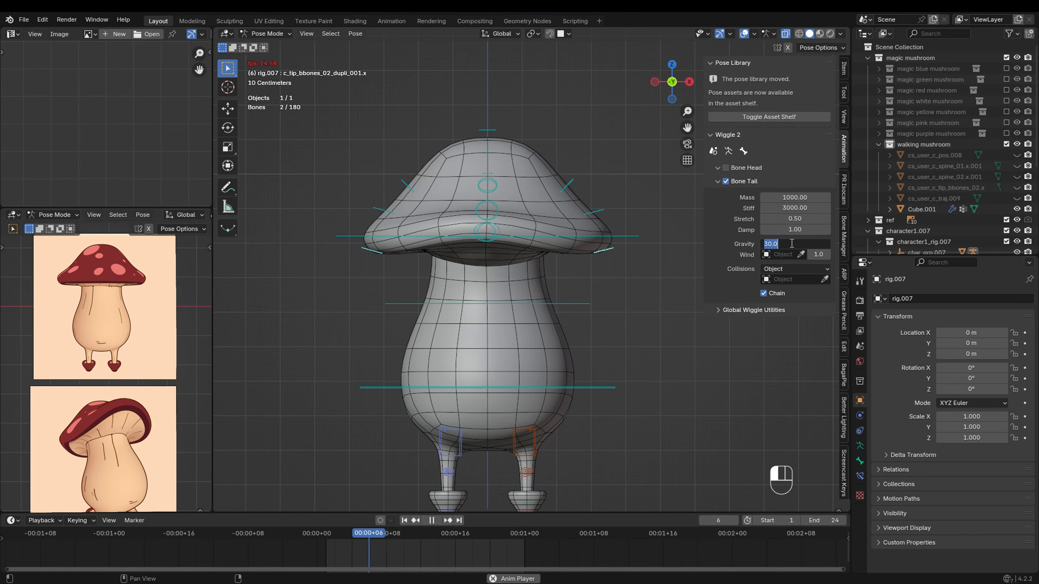
pyautogui.write('5')
pyautogui.press('Return')
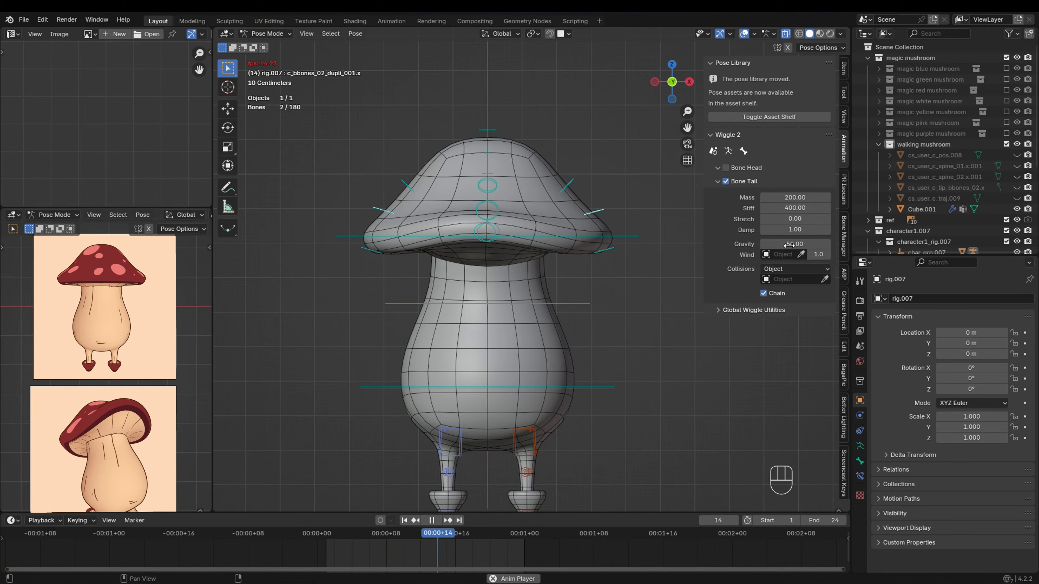
# Set the Bone Tail gravity of the left and right inner rim bones to 100.
pyautogui.doubleClick(789, 244)
pyautogui.write('100')
pyautogui.press('Return')
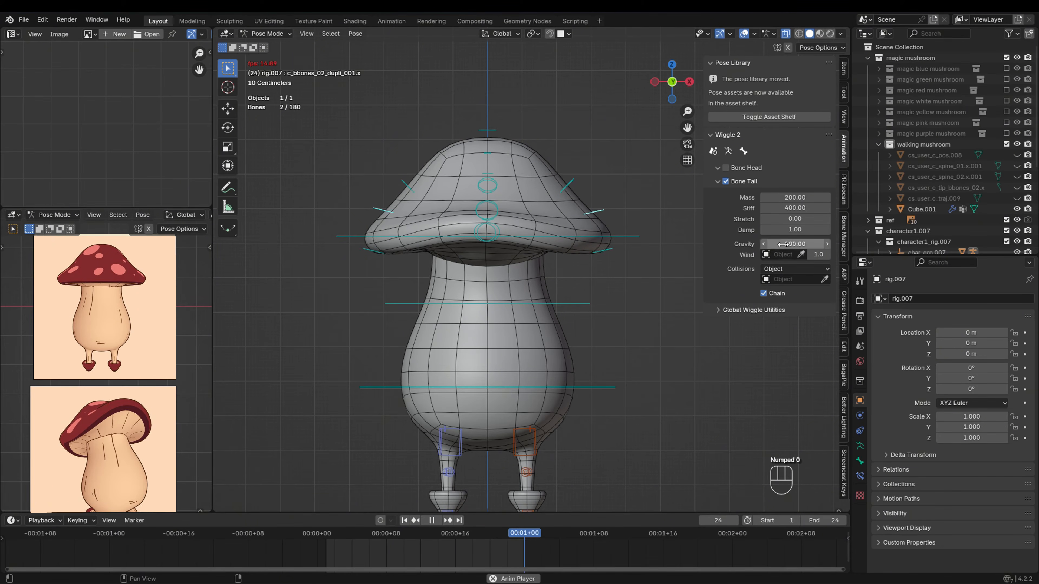
# Examine the cap's wiggle by test-rotating the upper and lower spine bones without keeping the rotations.
pyautogui.click(631, 237)
pyautogui.press('r')
pyautogui.press('r')
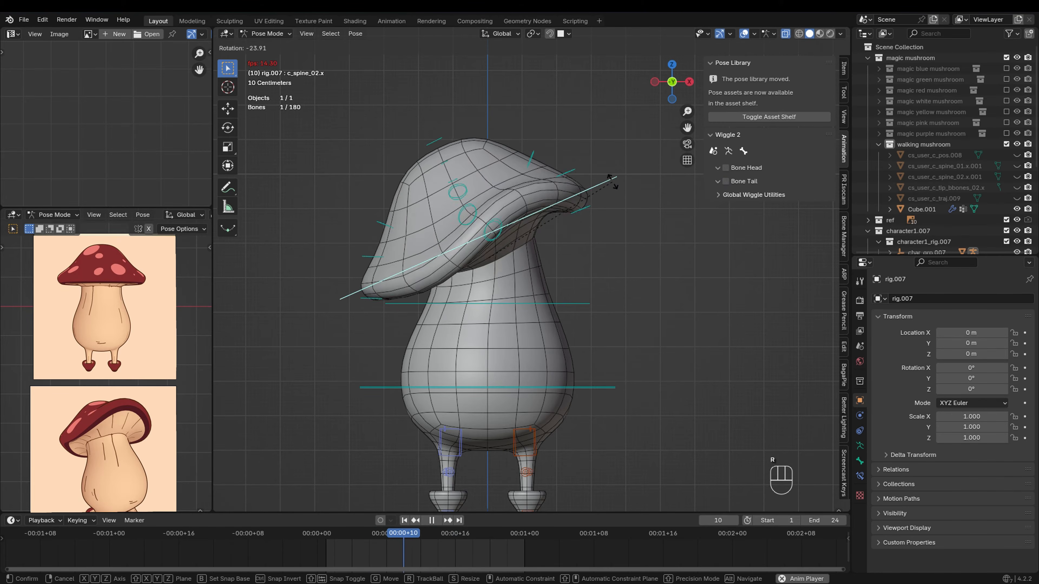
pyautogui.press('r')
pyautogui.press('r')
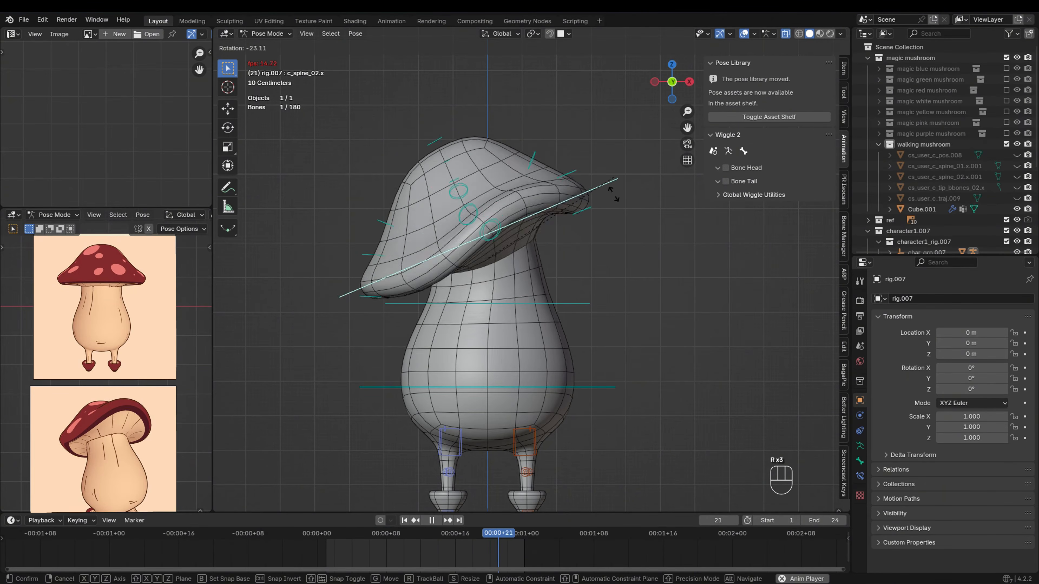
pyautogui.rightClick(613, 275)
pyautogui.press('r')
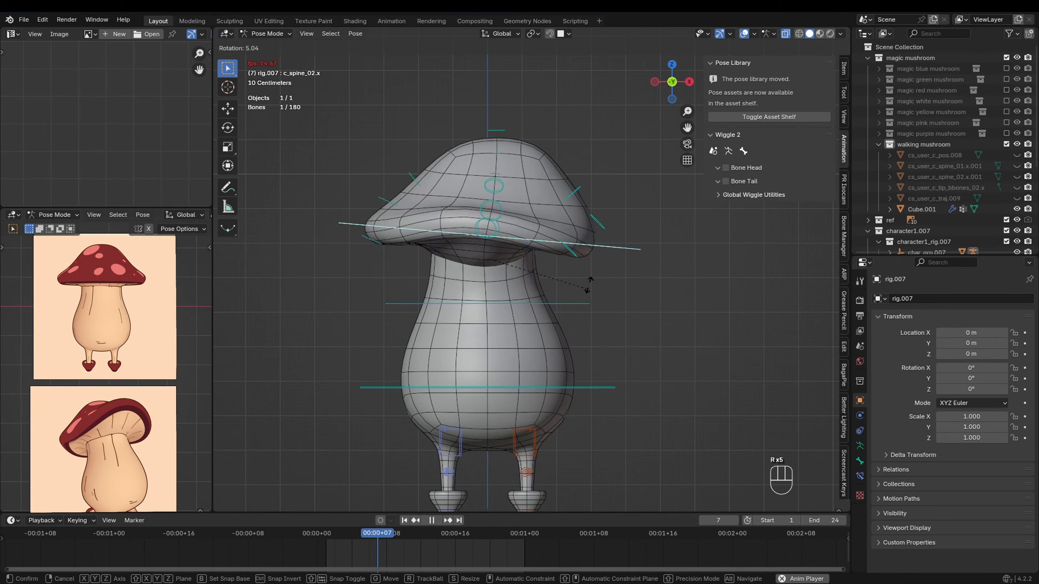
pyautogui.rightClick(594, 307)
pyautogui.click(584, 303)
pyautogui.press('r')
pyautogui.rightClick(550, 203)
# Try a Bone Tail stiffness of 1000 on the front and back inner rim bones and restore it to 400.
pyautogui.click(492, 226)
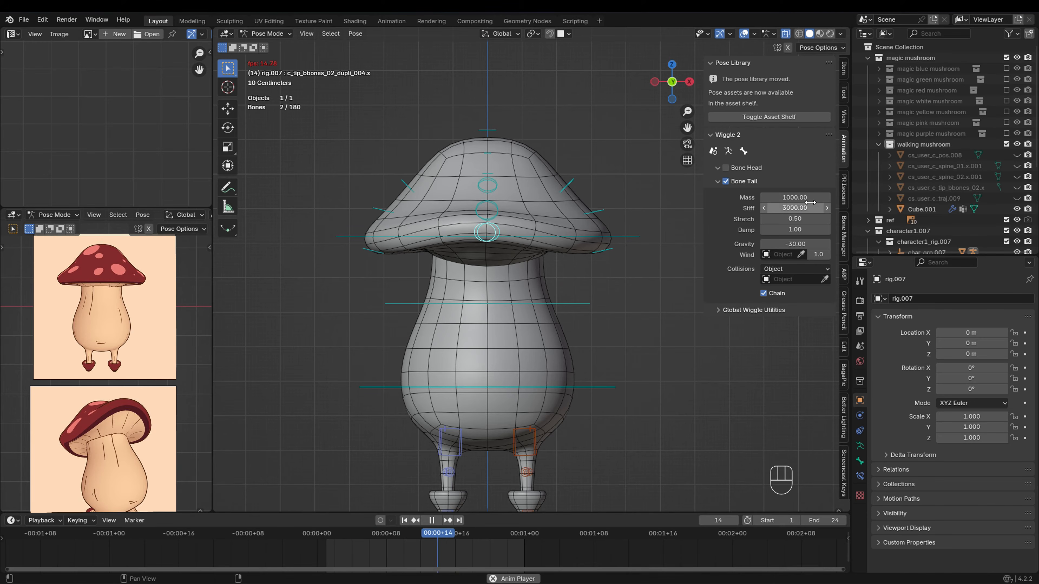
pyautogui.keyDown('shift'); pyautogui.click(506, 204); pyautogui.keyUp('shift')
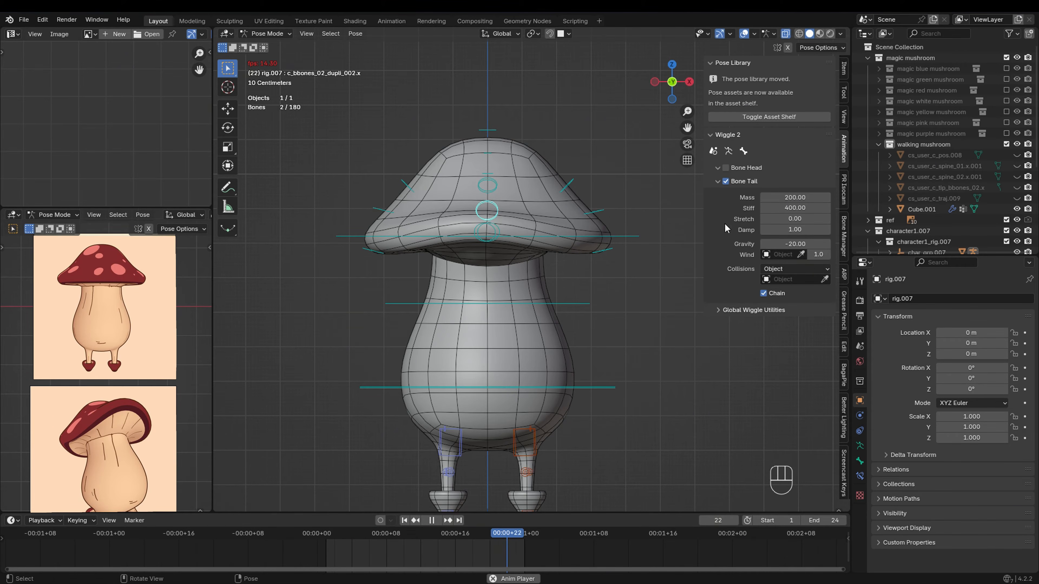
pyautogui.click(790, 208)
pyautogui.write('1000')
pyautogui.press('Return')
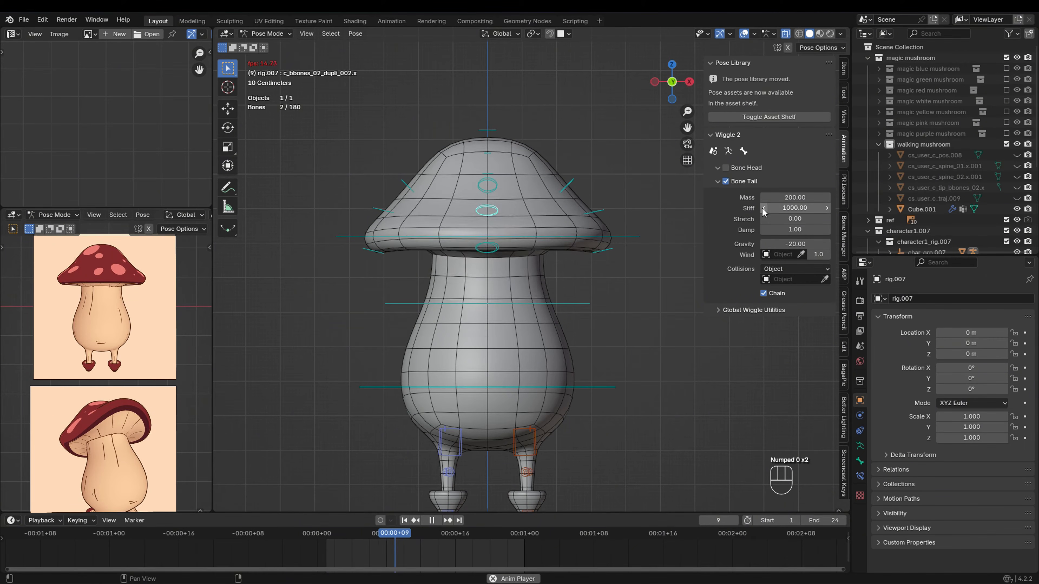
pyautogui.click(774, 207)
pyautogui.write('400')
pyautogui.press('Return')
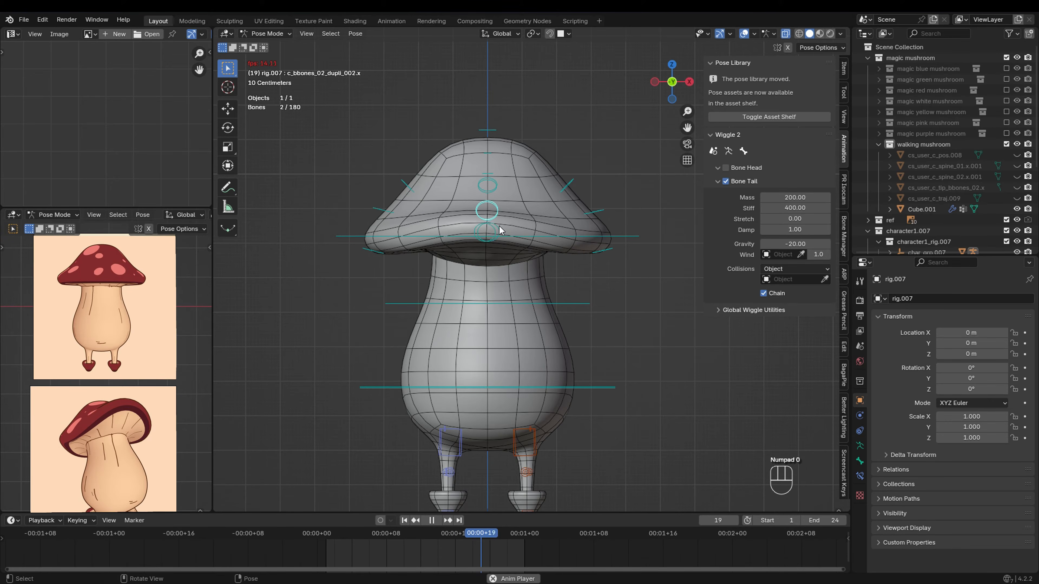
# Open the stiffness value of the front and back rim tip bones and recheck the wiggle with a temporary lower spine rotation.
pyautogui.click(501, 232)
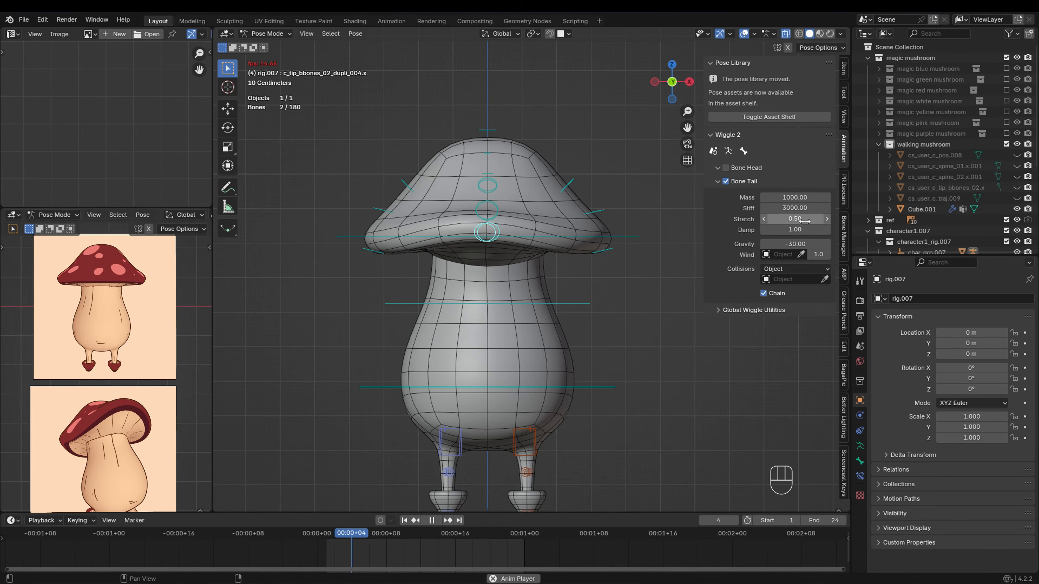
pyautogui.click(800, 208)
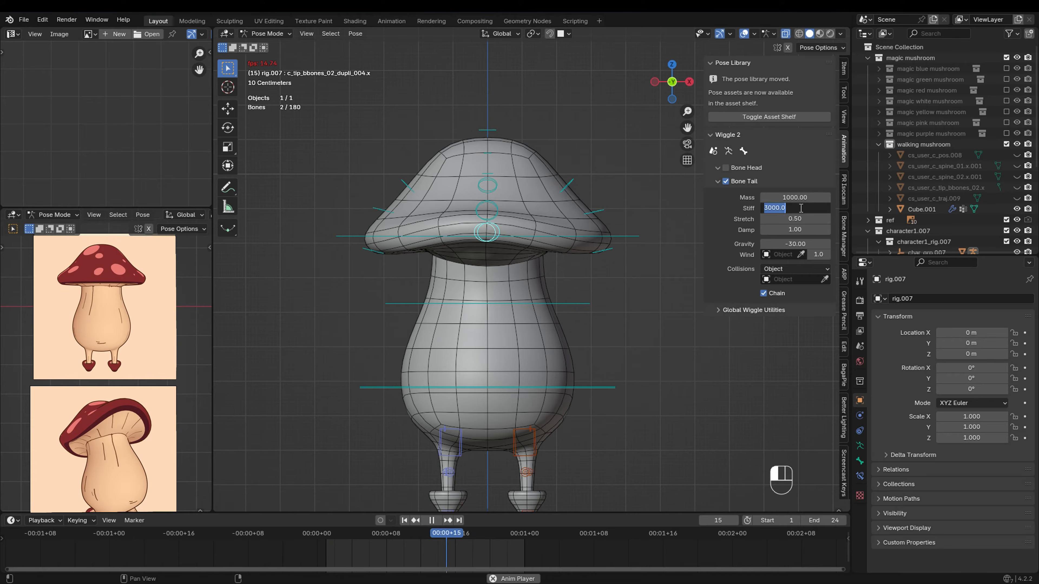
pyautogui.click(585, 304)
pyautogui.press('r')
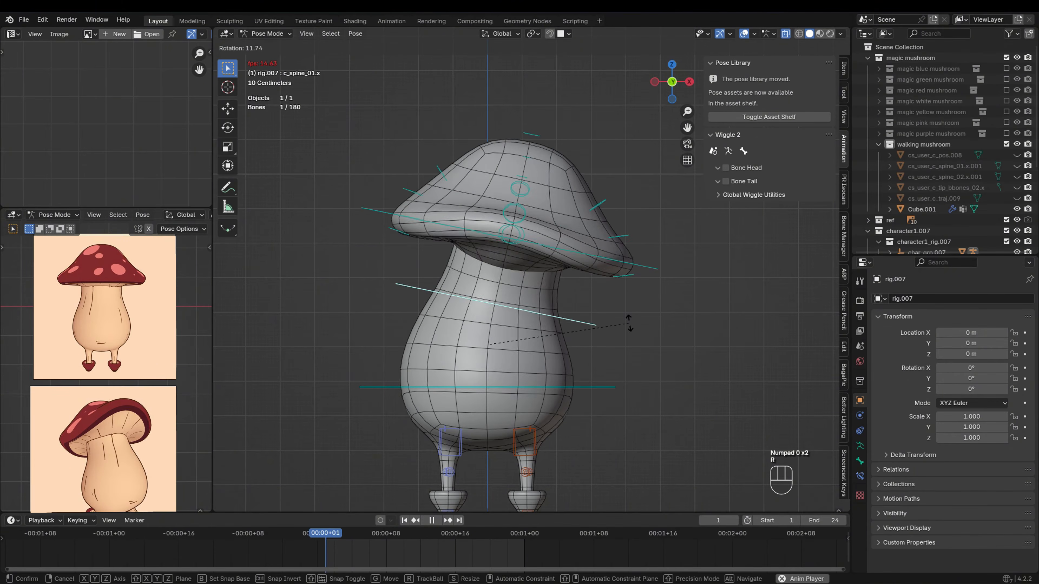
pyautogui.rightClick(595, 160)
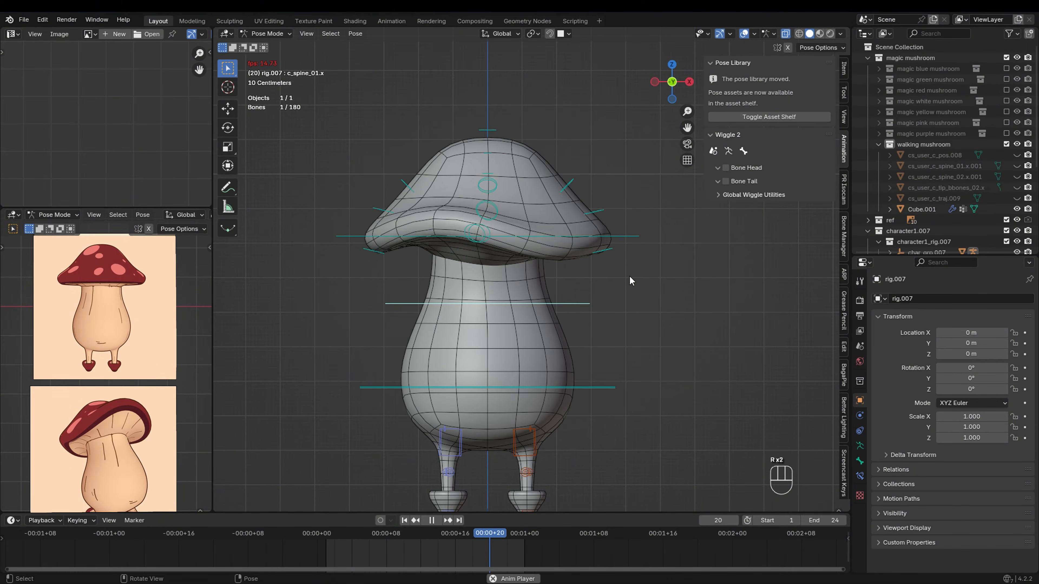
# Examine the cap's wiggle by temporarily moving and rotating the root master bone without keeping the changes.
pyautogui.keyDown('shift'); pyautogui.click(496, 226); pyautogui.keyUp('shift')
pyautogui.click(608, 387)
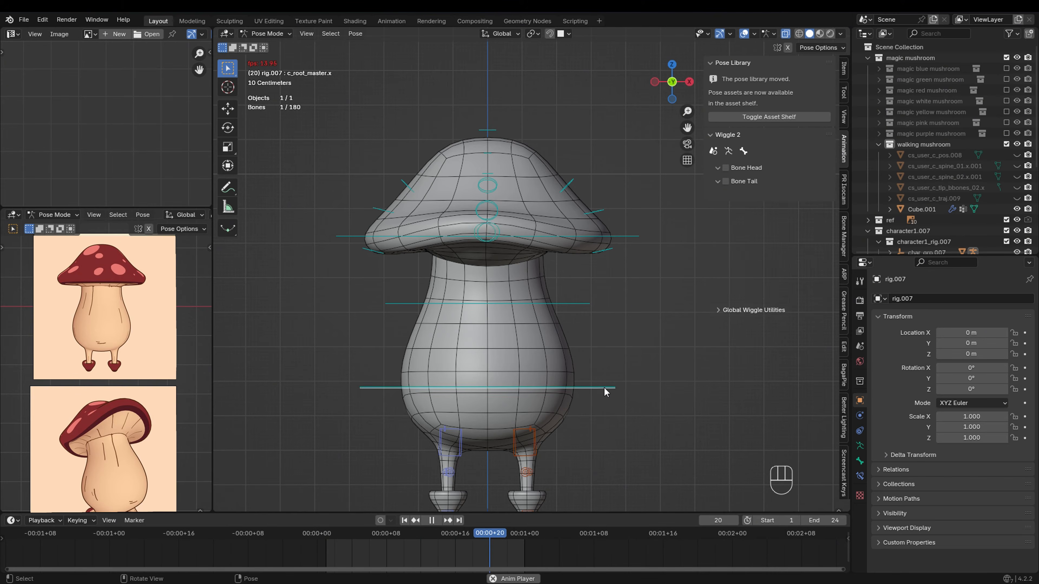
pyautogui.press('g')
pyautogui.rightClick(603, 403)
pyautogui.press('r')
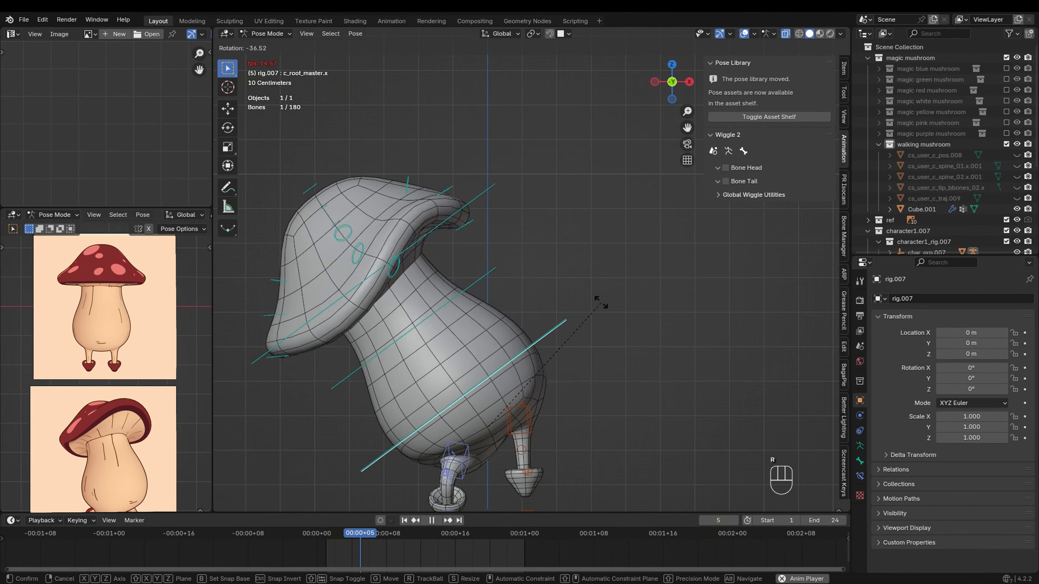
pyautogui.rightClick(700, 428)
pyautogui.press('r')
pyautogui.rightClick(637, 349)
# Examine the cap's wiggle with temporary lower spine rotations in the front view and an angled view.
pyautogui.click(581, 304)
pyautogui.press('r')
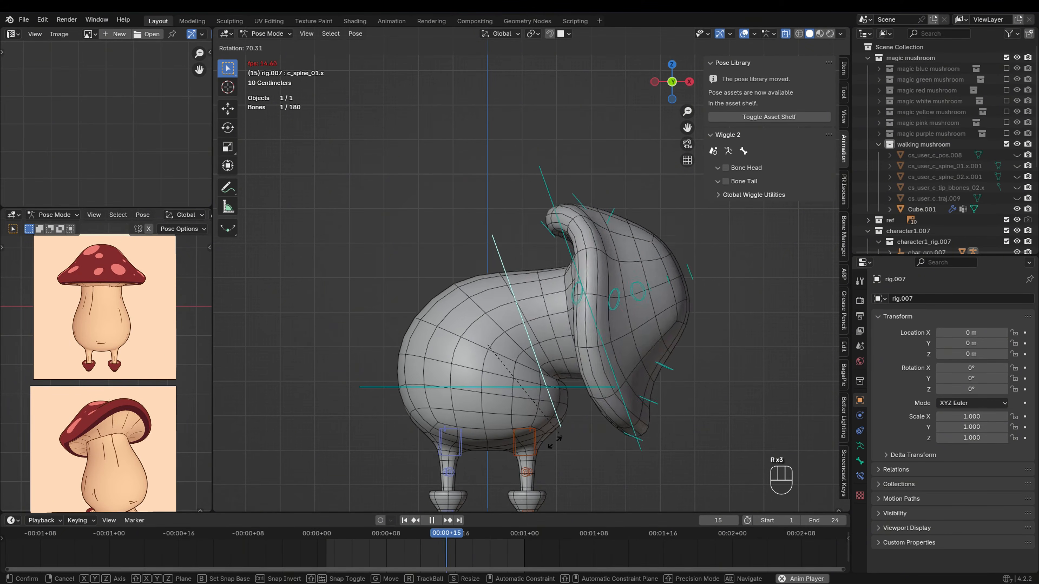
pyautogui.rightClick(588, 304)
pyautogui.moveTo(588, 304); pyautogui.dragTo(522, 340, button='middle')
pyautogui.press('r')
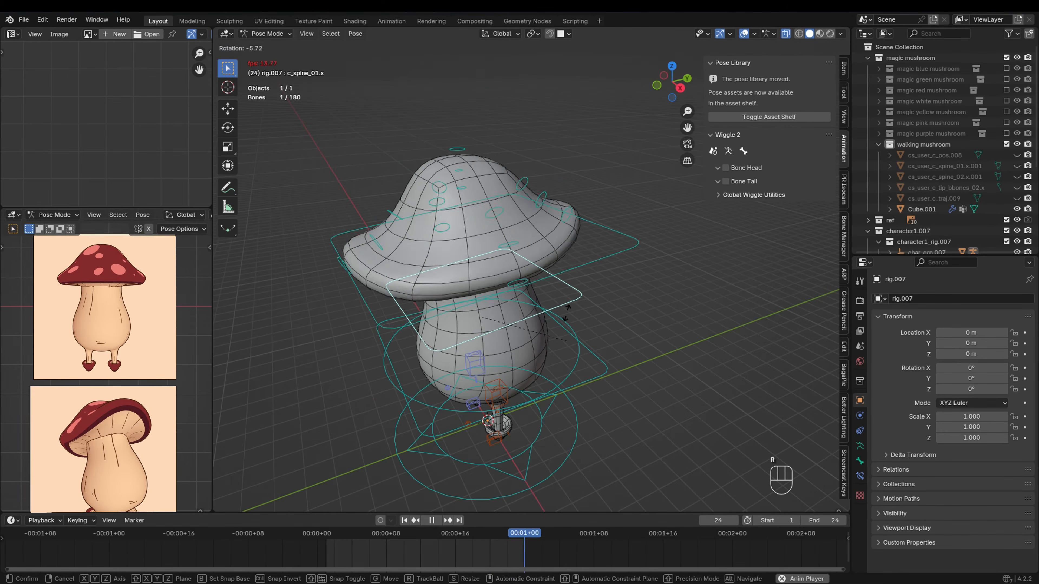
pyautogui.rightClick(552, 367)
# Try a Bone Tail gravity of -50 on the front and back rim tip bones and restore it to -30.
pyautogui.press('KP_1')
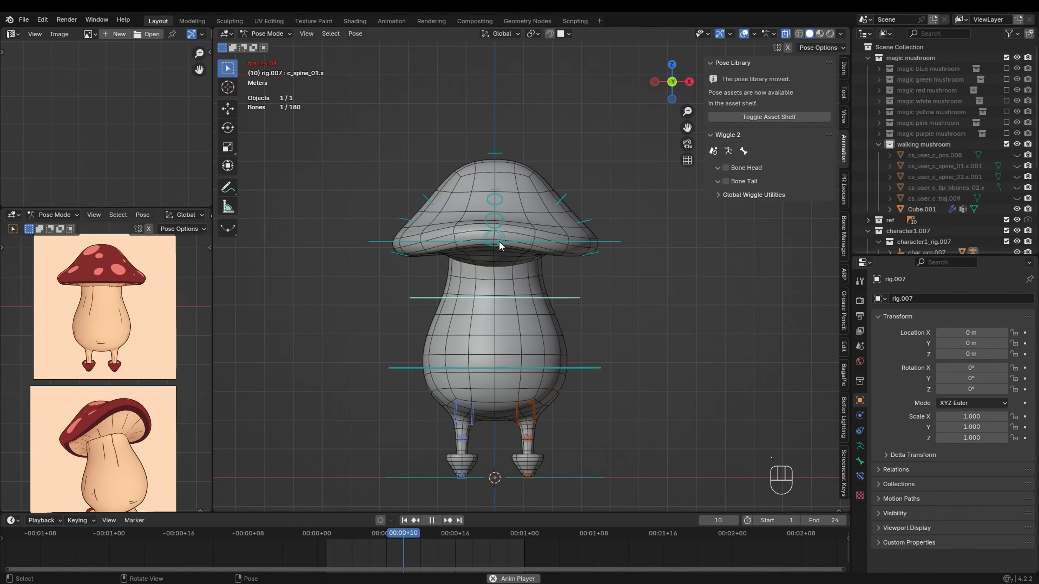
pyautogui.press('b')
pyautogui.moveTo(476, 225); pyautogui.dragTo(474, 226)
pyautogui.keyDown('shift'); pyautogui.click(491, 222); pyautogui.keyUp('shift')
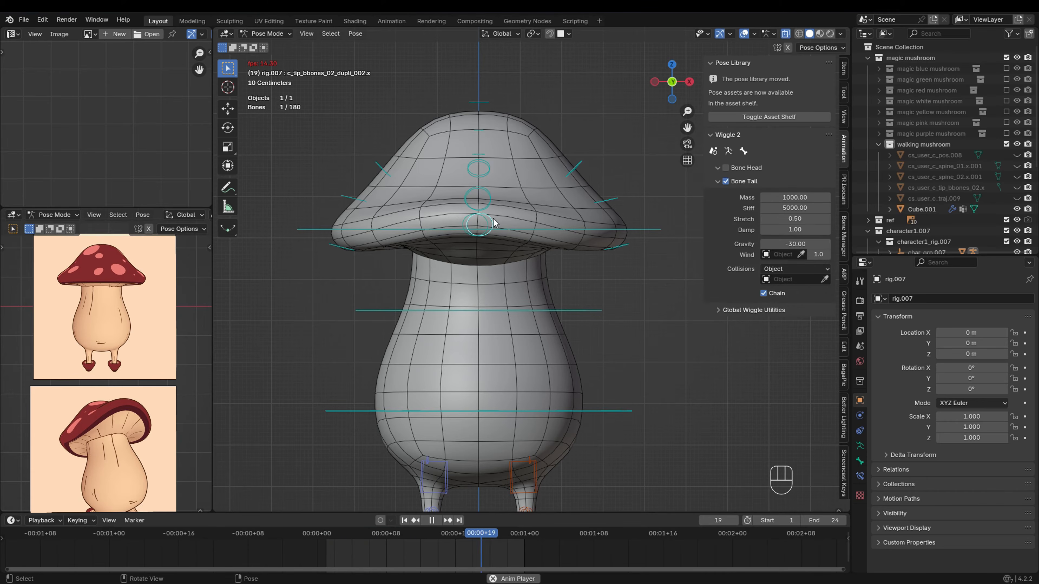
pyautogui.click(807, 245)
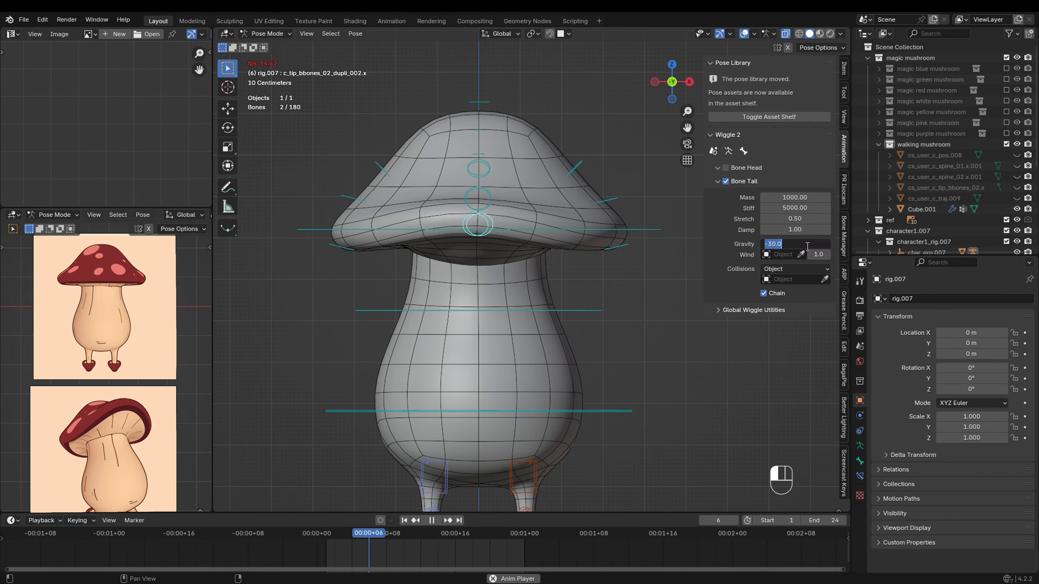
pyautogui.write('-50')
pyautogui.press('Return')
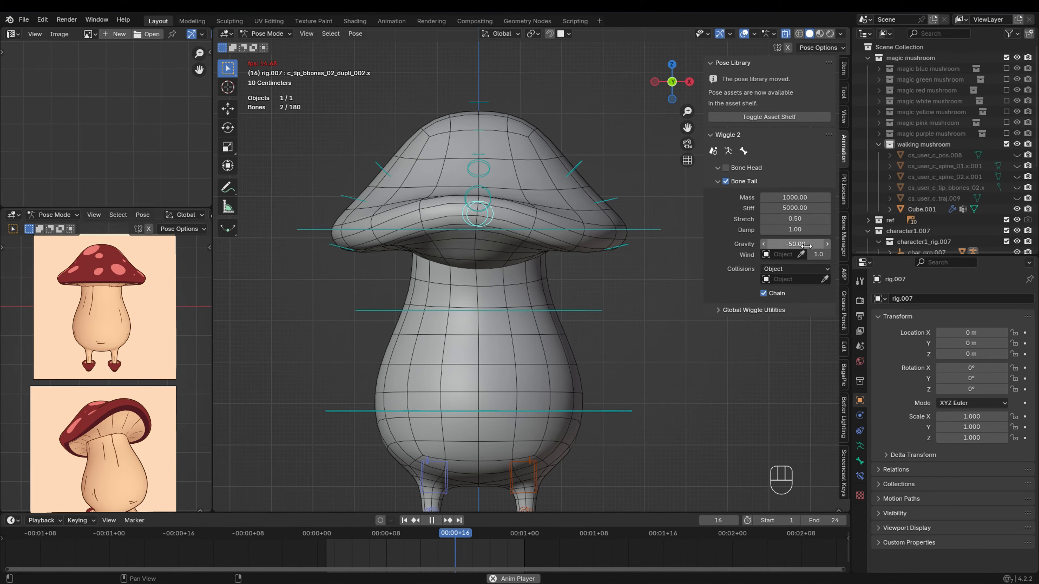
pyautogui.click(794, 243)
pyautogui.write('-30')
pyautogui.press('Return')
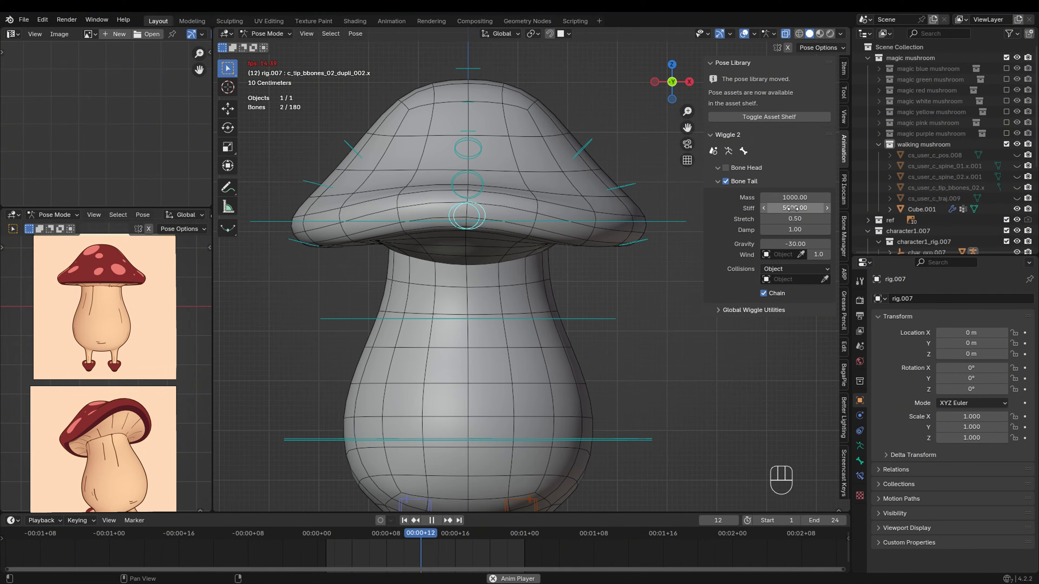
# Set the Bone Tail mass of the front and back rim tip bones to 500.
pyautogui.click(796, 197)
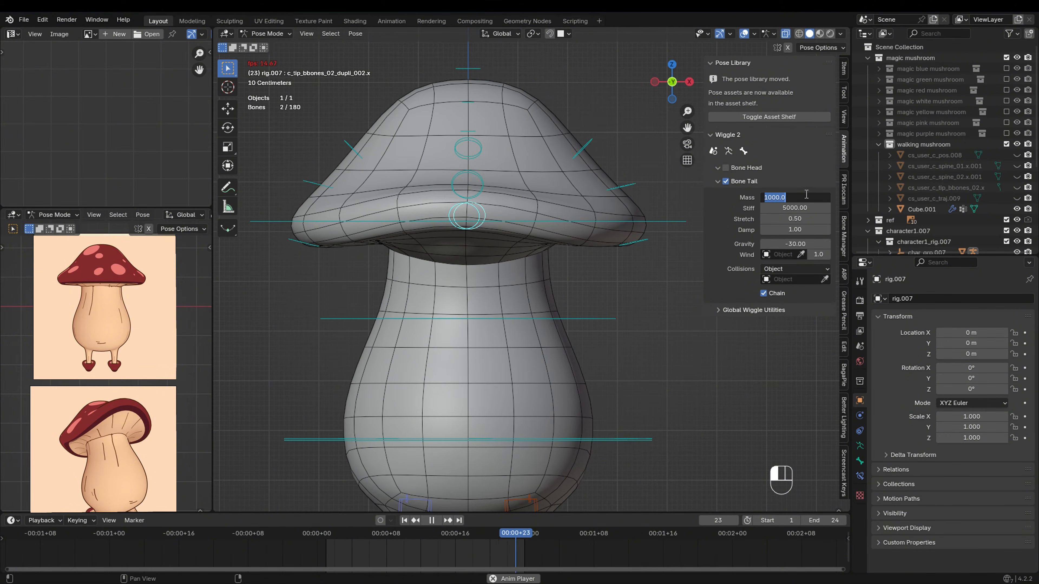
pyautogui.write('500')
pyautogui.press('Return')
# Recheck the cap's wiggle by temporarily rotating and moving the lower spine bone.
pyautogui.click(599, 317)
pyautogui.press('r')
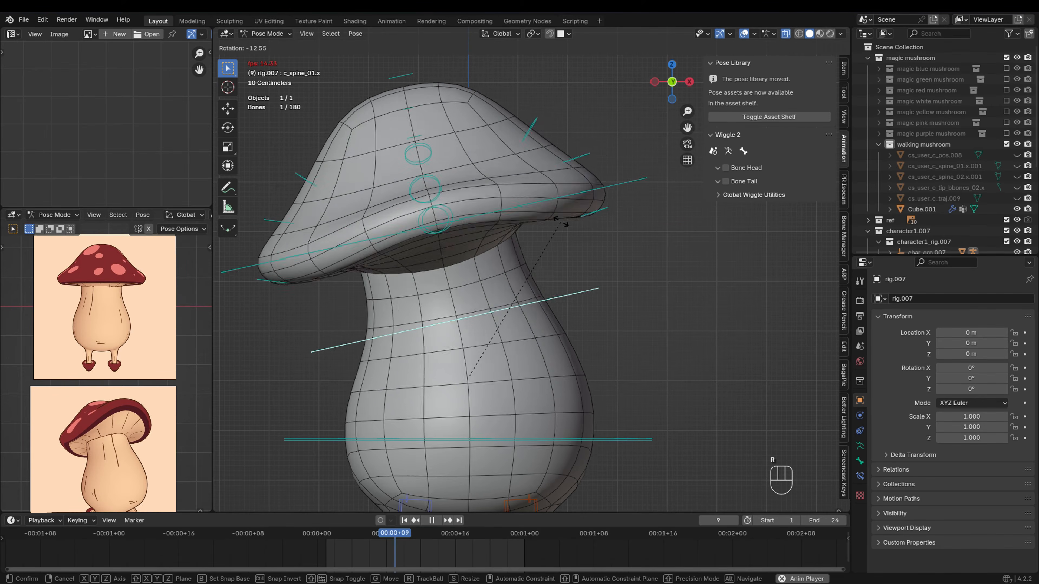
pyautogui.rightClick(630, 344)
pyautogui.scroll(-2, 630, 343)
pyautogui.press('r')
pyautogui.rightClick(619, 287)
pyautogui.press('g')
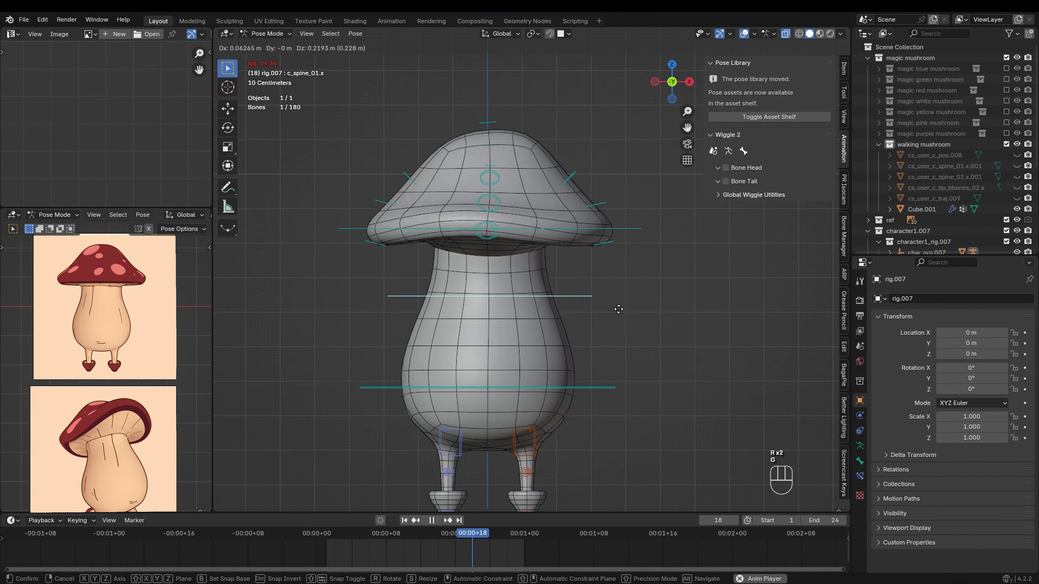
pyautogui.rightClick(634, 408)
# Recheck the whole body's wiggle by temporarily rotating and moving the root master bone from several view angles.
pyautogui.click(615, 390)
pyautogui.press('r')
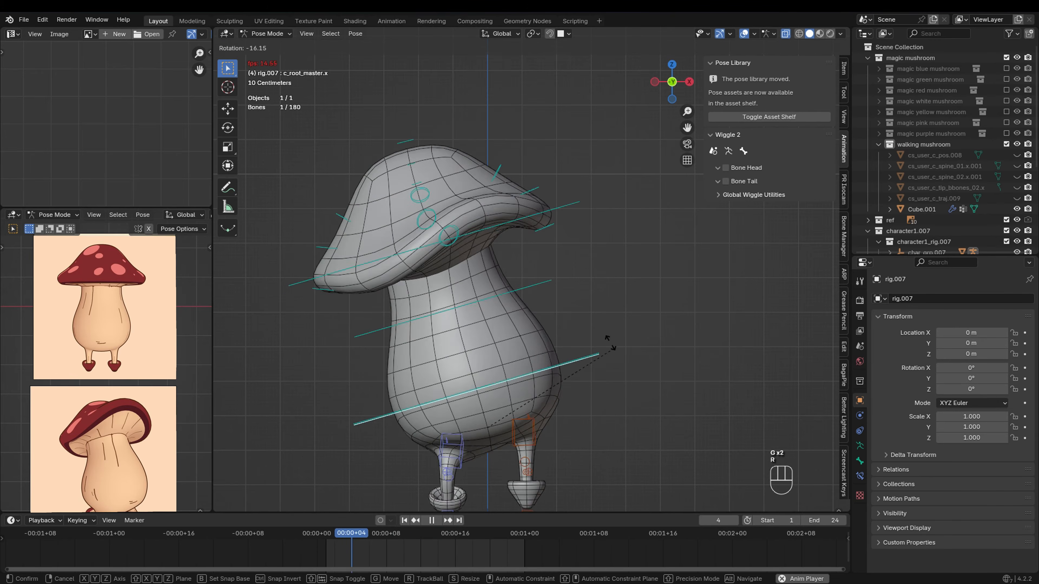
pyautogui.rightClick(635, 421)
pyautogui.scroll(-3, 635, 421)
pyautogui.moveTo(484, 446); pyautogui.dragTo(445, 451, button='middle')
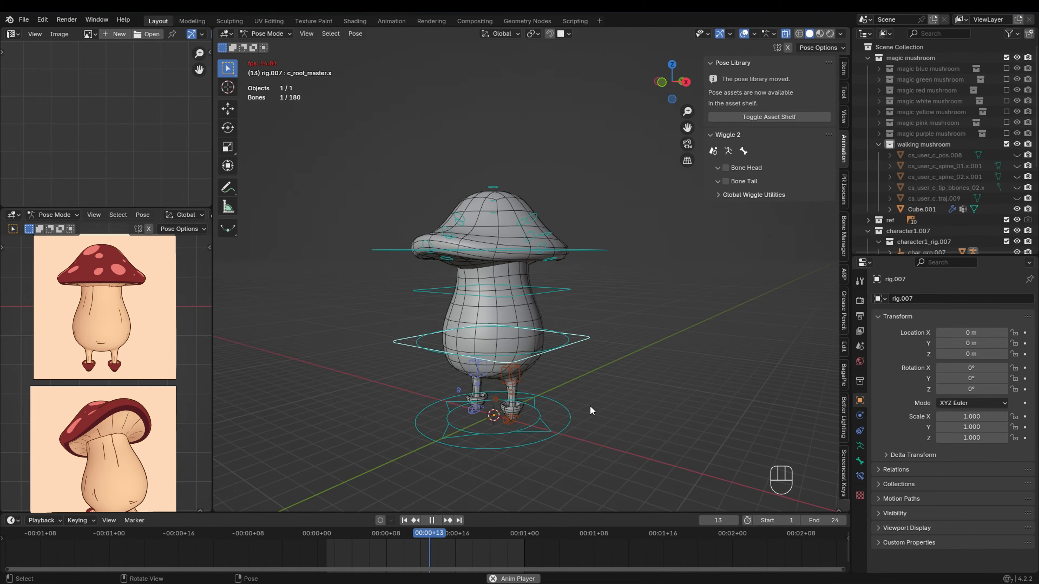
pyautogui.press('g')
pyautogui.rightClick(605, 381)
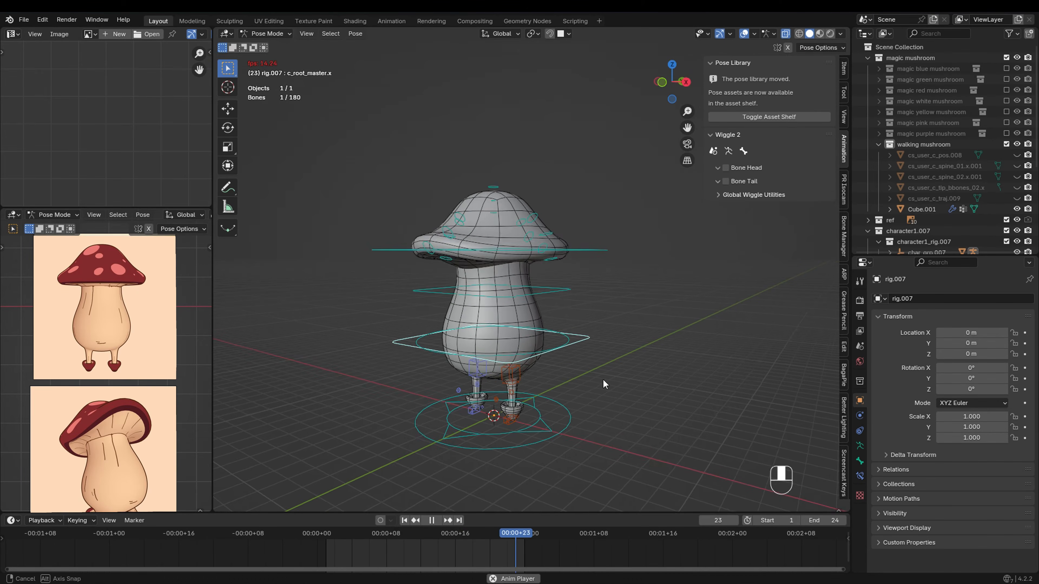
pyautogui.moveTo(602, 380); pyautogui.dragTo(664, 391, button='middle')
pyautogui.press('r')
pyautogui.rightClick(662, 327)
# Check the inner rim bones' wiggle values and set the Bone Tail stiffness of the front and back rim tip bones to 8000.
pyautogui.press('KP_1')
pyautogui.click(495, 248)
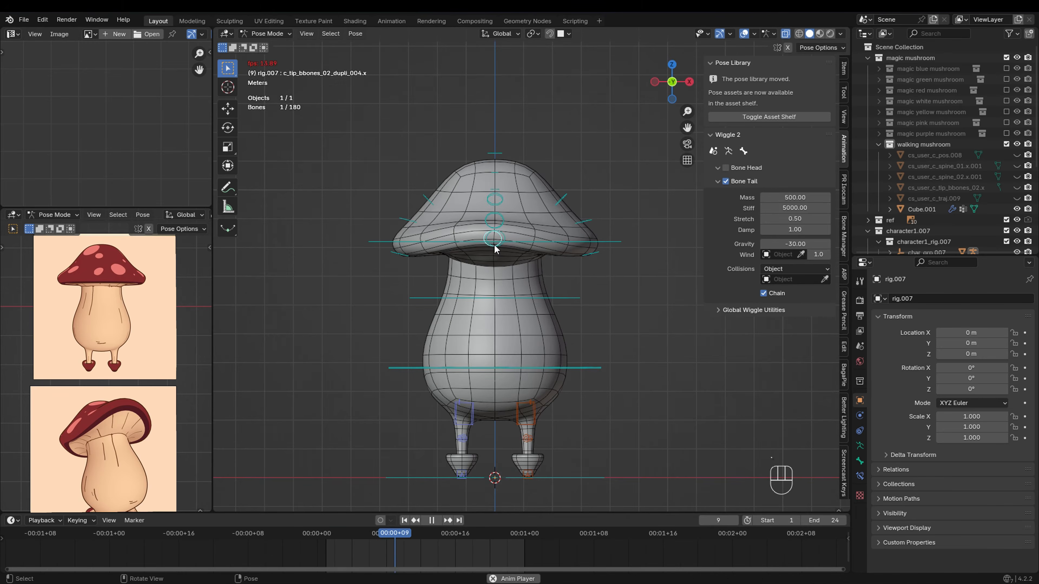
pyautogui.scroll(2, 497, 251)
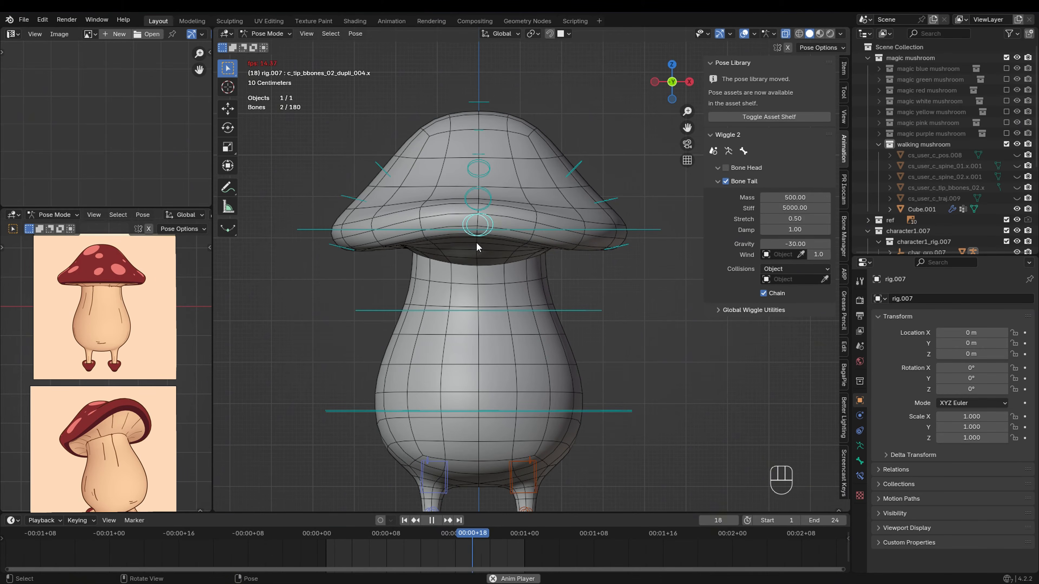
pyautogui.click(493, 202)
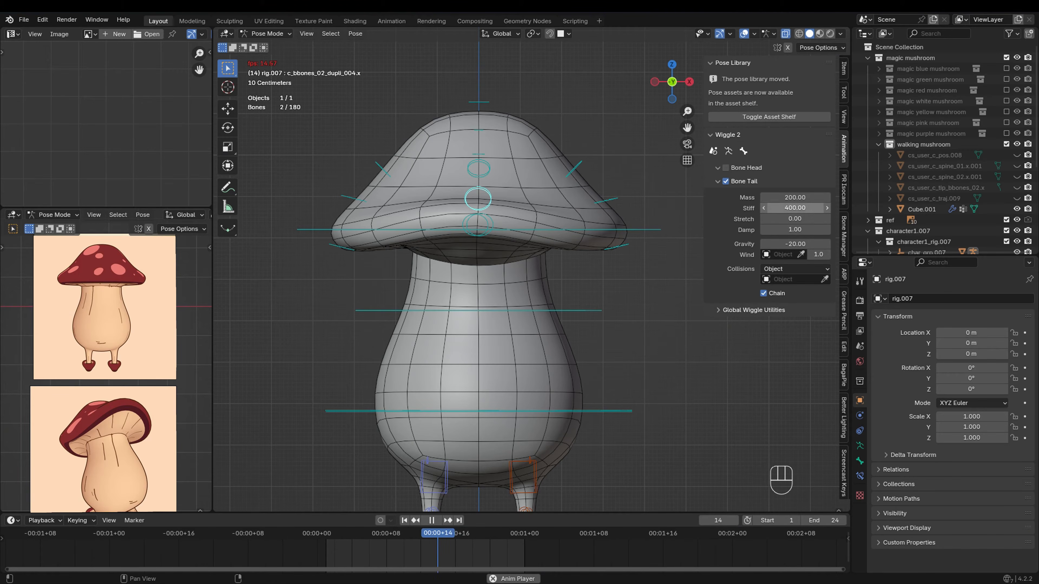
pyautogui.moveTo(795, 208)
pyautogui.mouseDown()
pyautogui.moveTo(804, 208)
pyautogui.moveTo(792, 209)
pyautogui.mouseUp()
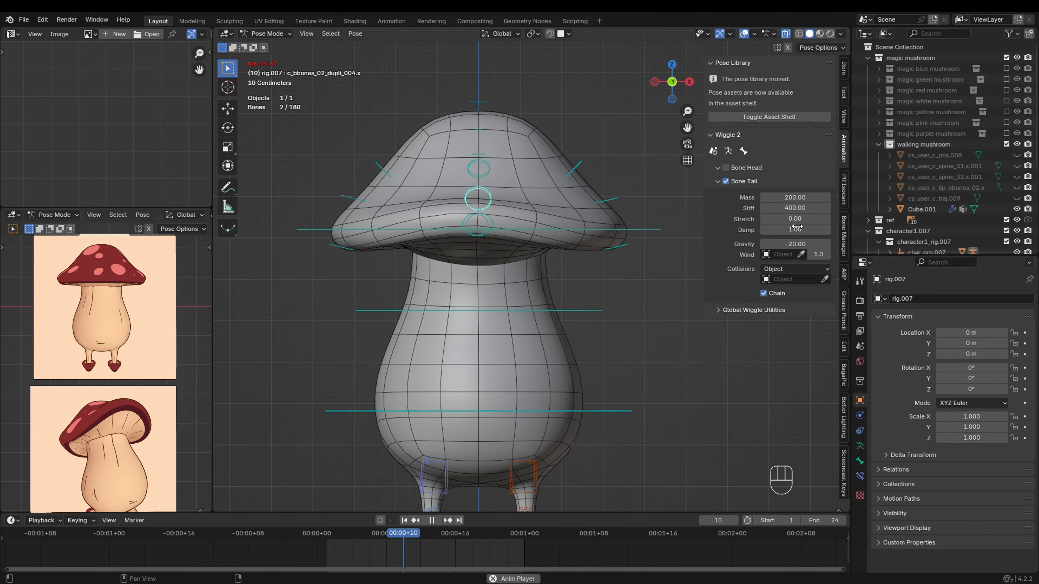
pyautogui.click(479, 233)
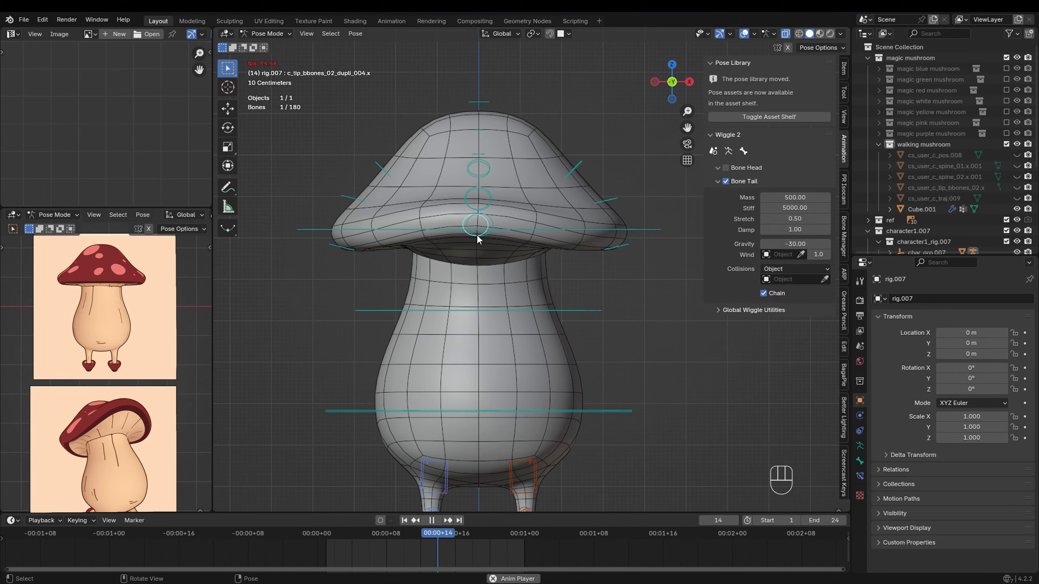
pyautogui.click(787, 208)
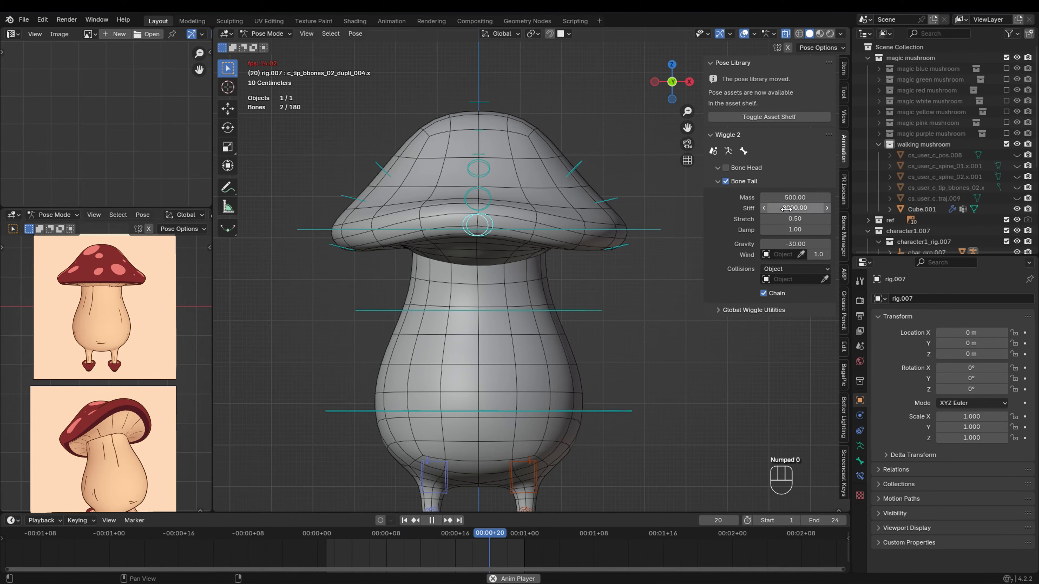
# Examine the cap's wiggle by temporarily rotating the lower spine bone around global X and in the front view plane.
pyautogui.click(572, 310)
pyautogui.press('r')
pyautogui.press('r')
pyautogui.press('x')
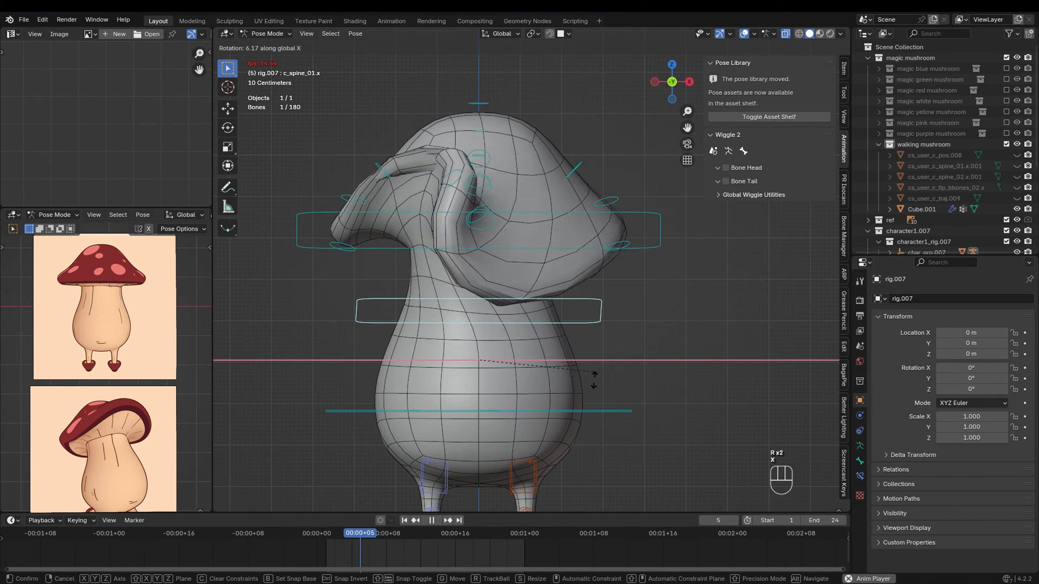
pyautogui.rightClick(598, 314)
pyautogui.press('r')
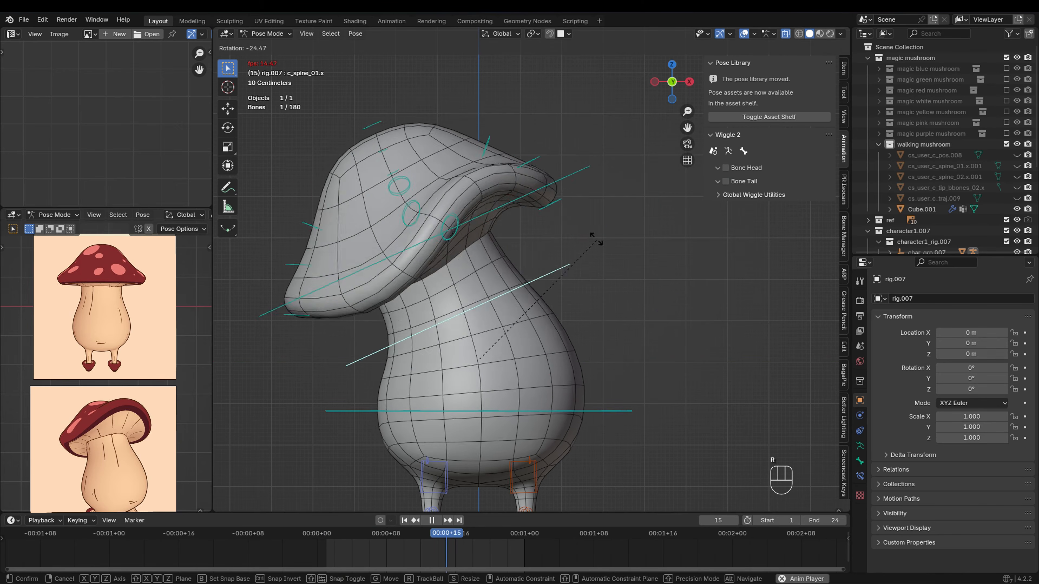
pyautogui.rightClick(596, 238)
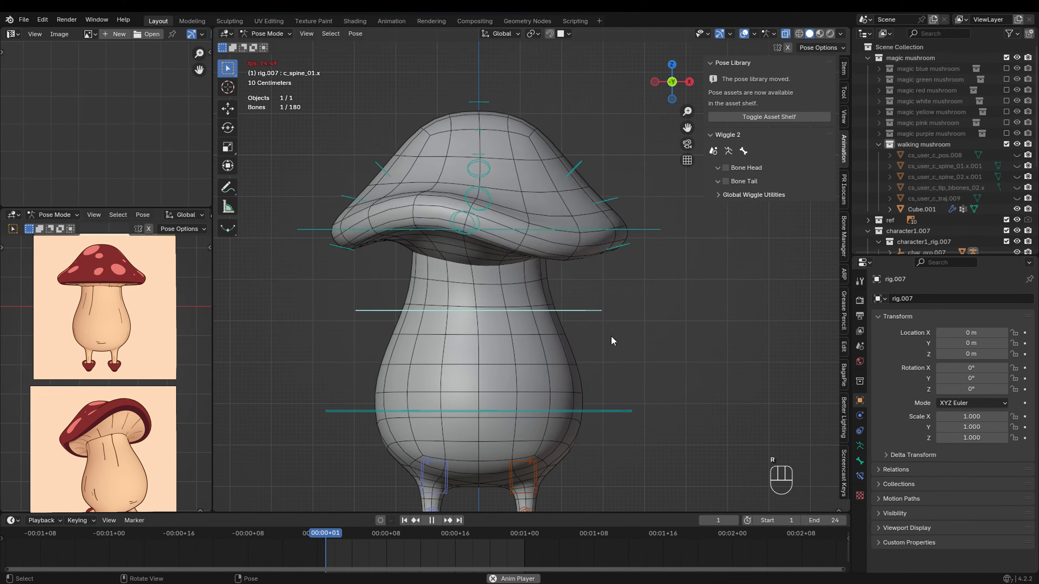
# Examine the wiggle of the entire character with a temporary rotation of the c_pos bone.
pyautogui.scroll(-3, 545, 452)
pyautogui.click(557, 445)
pyautogui.press('r')
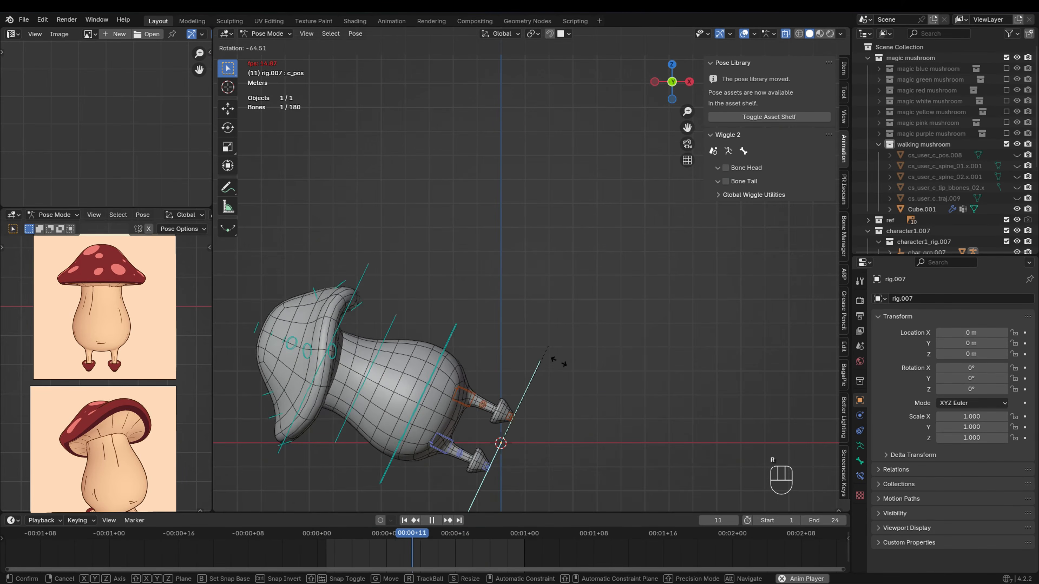
pyautogui.rightClick(572, 464)
pyautogui.scroll(3, 478, 282)
# Inspect the rim tip bone's wiggle settings and test-rotate the upper spine bone without keeping the rotation.
pyautogui.click(486, 218)
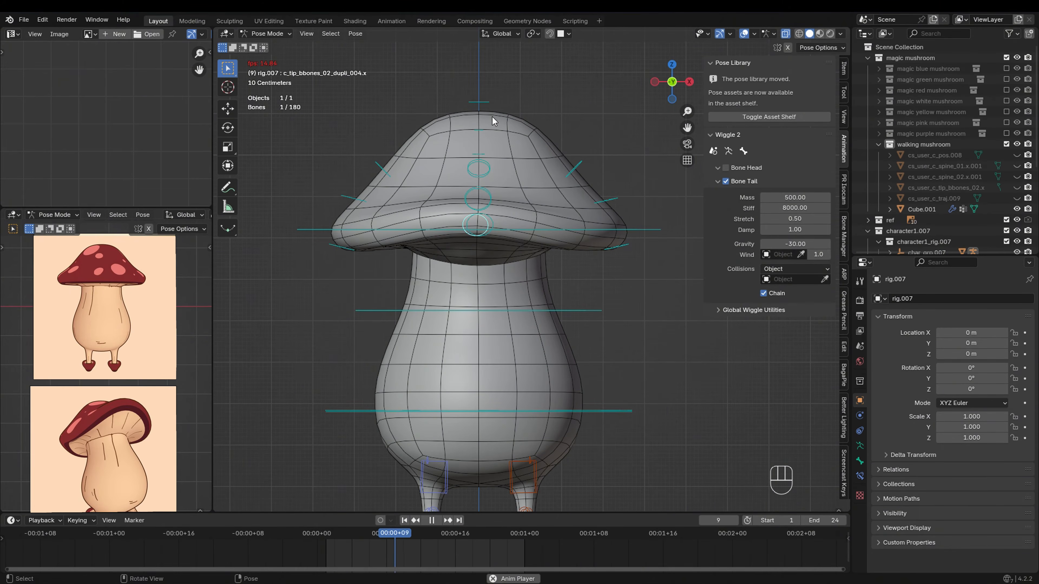
pyautogui.scroll(3, 525, 254)
pyautogui.keyDown('shift'); pyautogui.moveTo(442, 247); pyautogui.dragTo(488, 304, button='middle'); pyautogui.keyUp('shift')
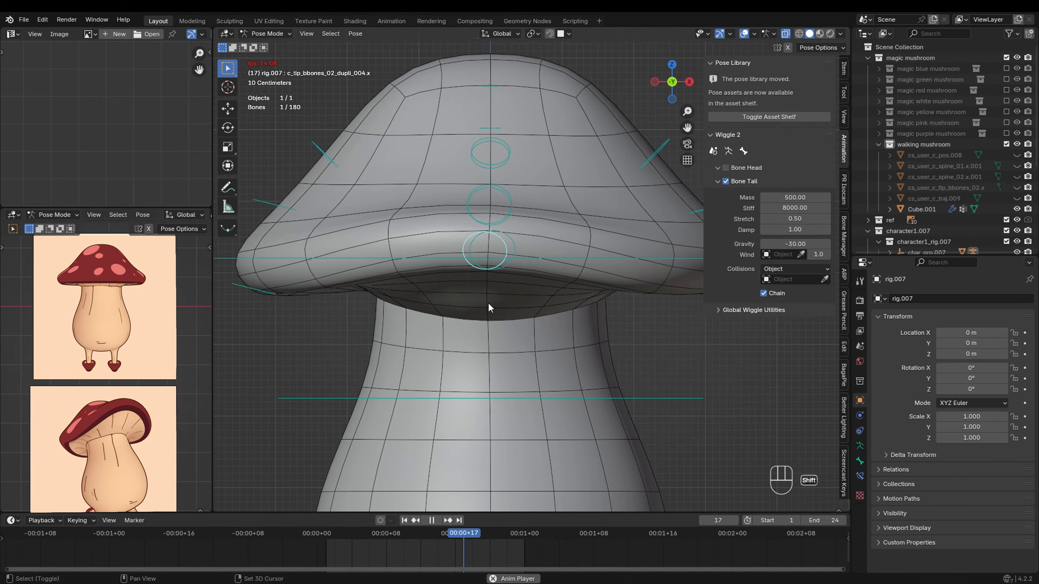
pyautogui.scroll(-2, 544, 278)
pyautogui.click(624, 262)
pyautogui.press('r')
pyautogui.rightClick(589, 155)
pyautogui.scroll(-2, 565, 260)
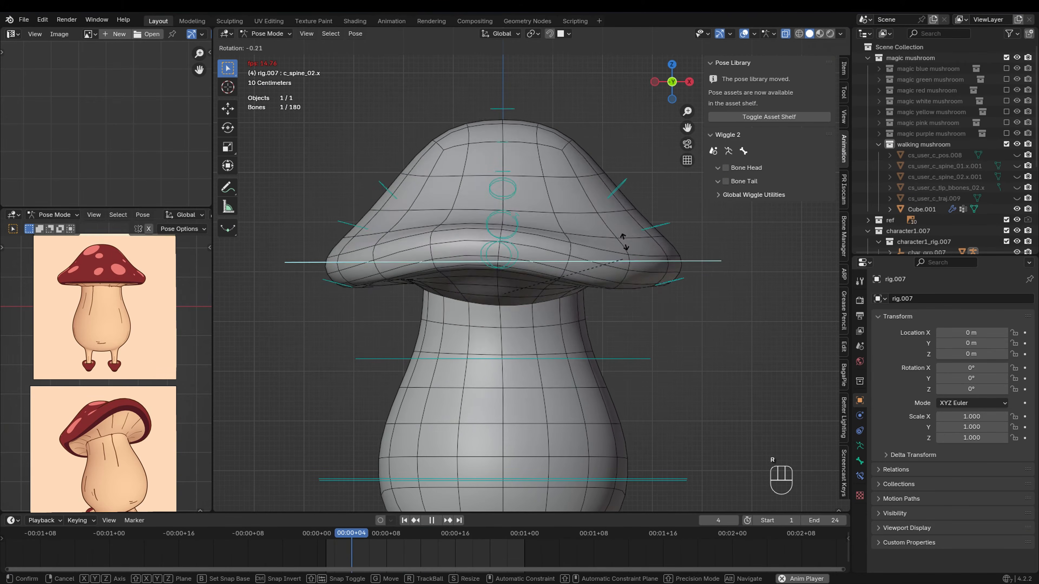
pyautogui.keyDown('shift'); pyautogui.moveTo(565, 260); pyautogui.dragTo(541, 256, button='middle'); pyautogui.keyUp('shift')
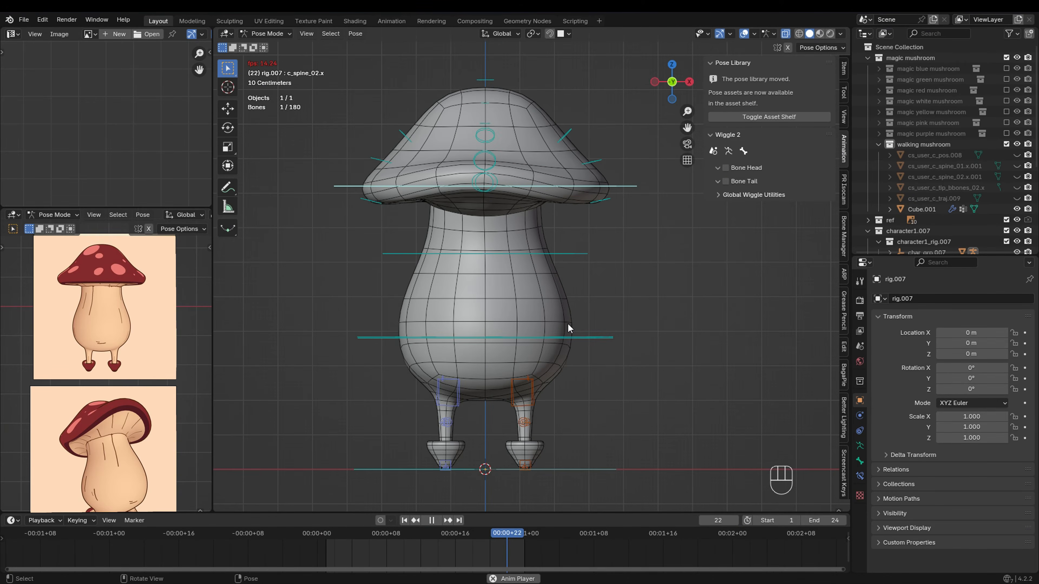
# Switch the rig from Pose Mode to Object Mode and save the file.
pyautogui.press('q')
pyautogui.click(586, 320)
pyautogui.press('q')
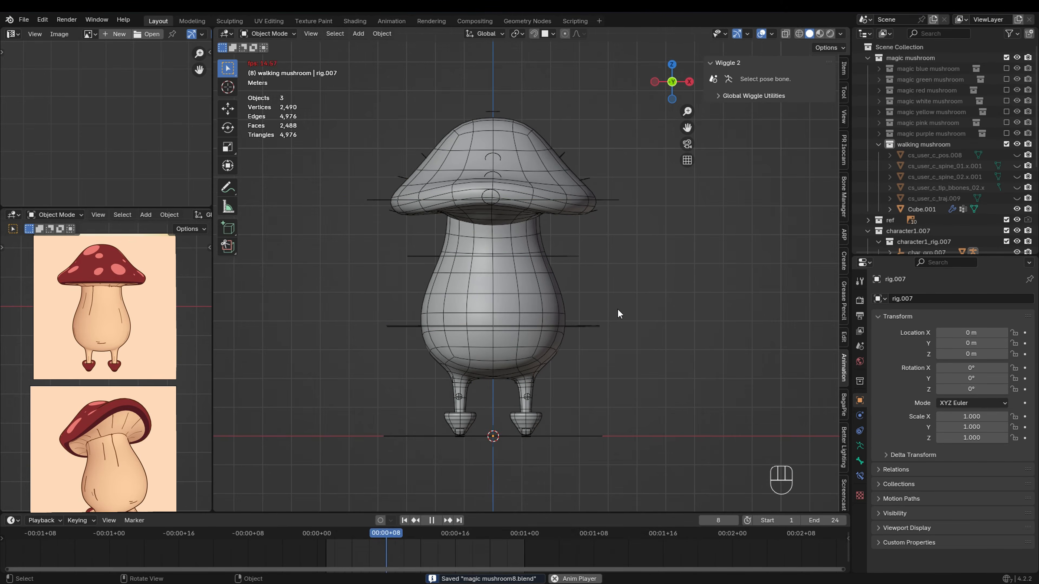
pyautogui.click(621, 262)
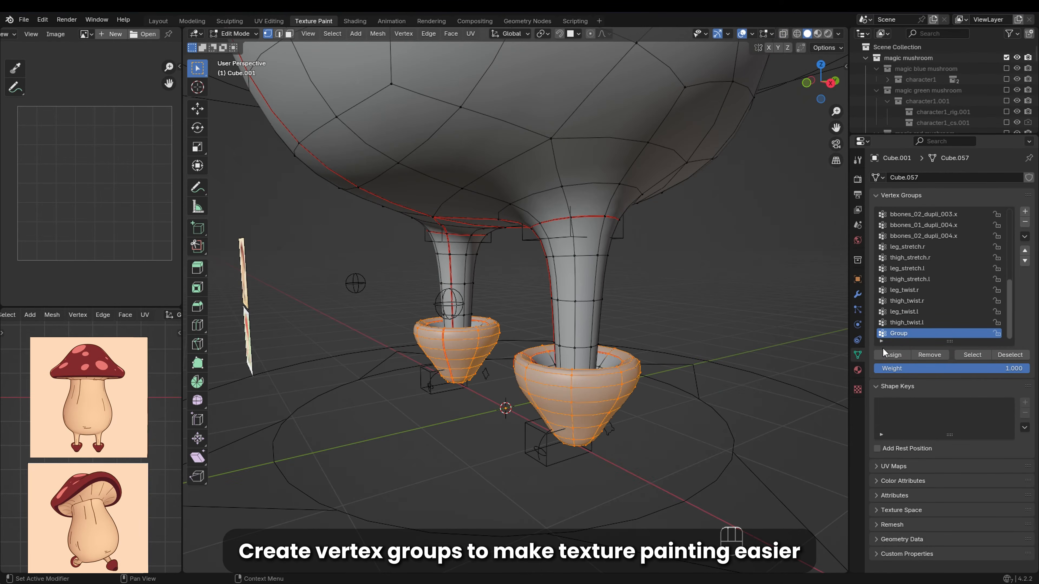
# Rename the new vertex group of the outer foot caps as footcapout and lock it.
pyautogui.doubleClick(900, 333)
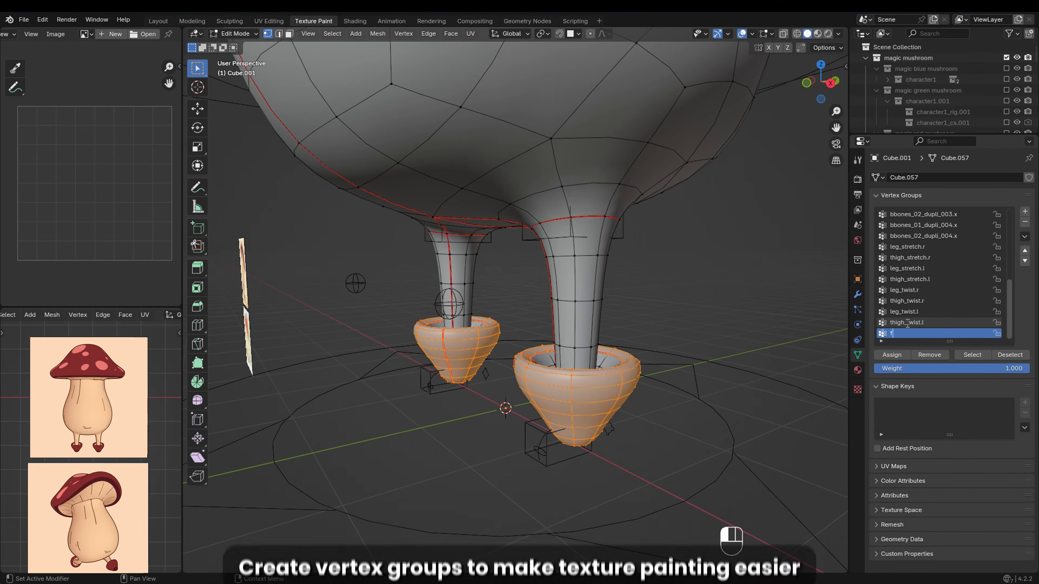
pyautogui.write('footcapout')
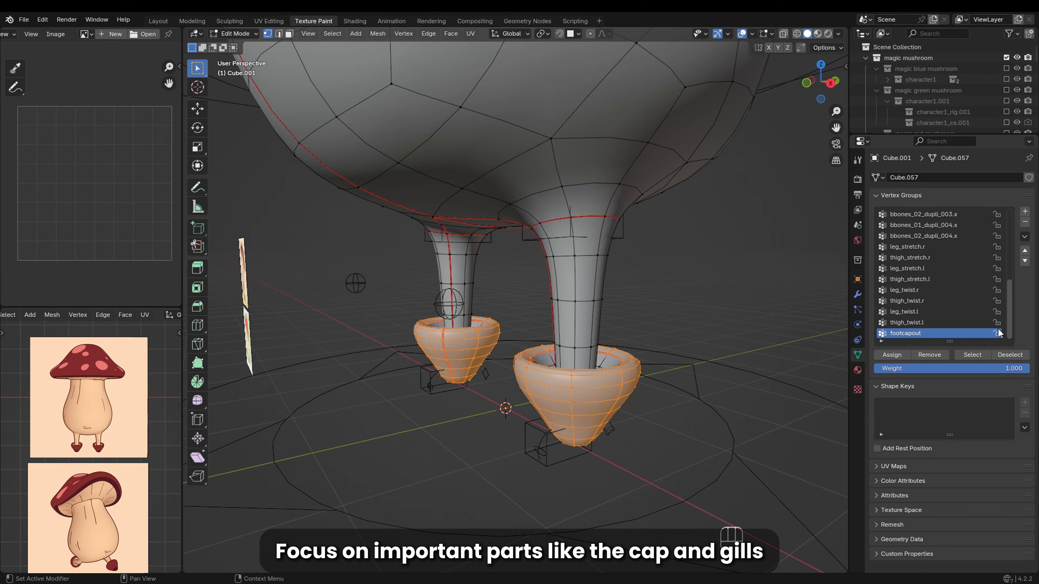
pyautogui.click(996, 333)
# Create the locked vertex groups footcapin and cap from the matching mesh parts and return to Object Mode.
pyautogui.hotkey('alt', 'a')
pyautogui.press('l')
pyautogui.moveTo(573, 287)
pyautogui.mouseDown(button='middle')
pyautogui.moveTo(593, 348)
pyautogui.moveTo(580, 271)
pyautogui.moveTo(567, 303)
pyautogui.mouseUp(button='middle')
pyautogui.hotkey('alt', 'z')
pyautogui.hotkey('alt', 'z')
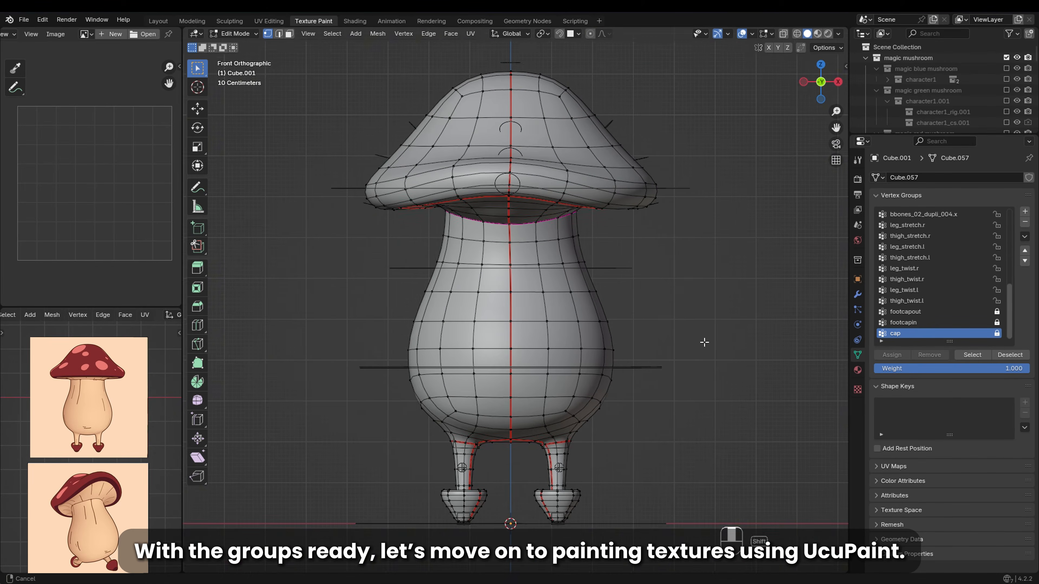
pyautogui.press('Tab')
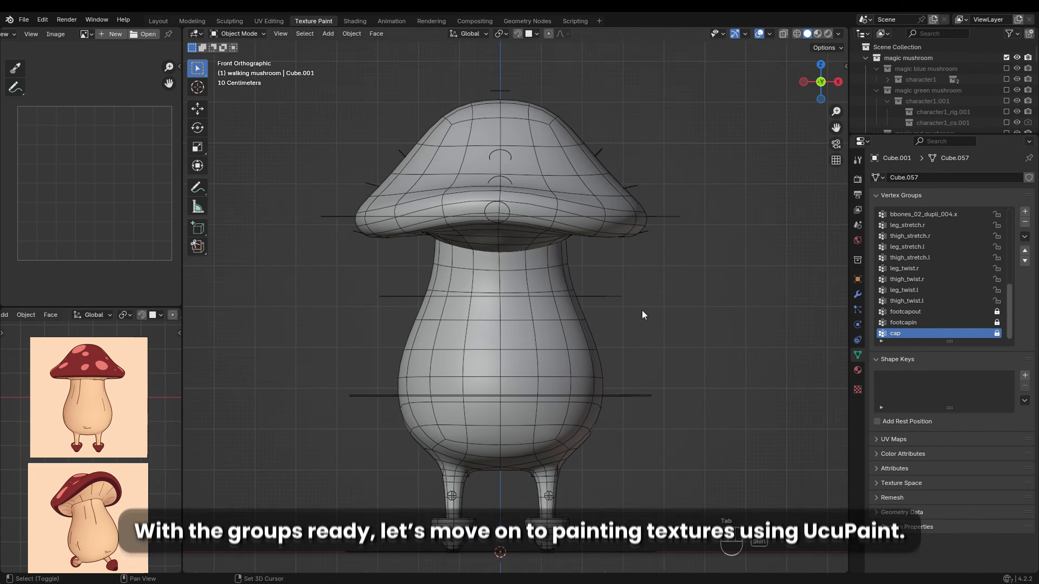
# Save the file, select the mushroom mesh and run Quick Ucupaint Node Setup with the Emission type.
pyautogui.press('n')
pyautogui.hotkey('ctrl', 's')
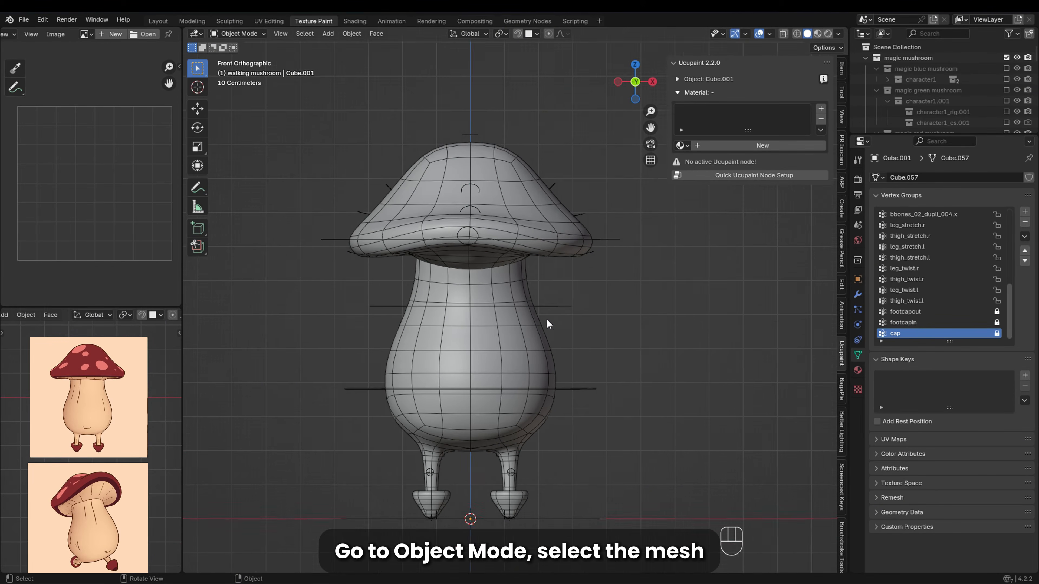
pyautogui.scroll(1, 547, 323)
pyautogui.click(519, 267)
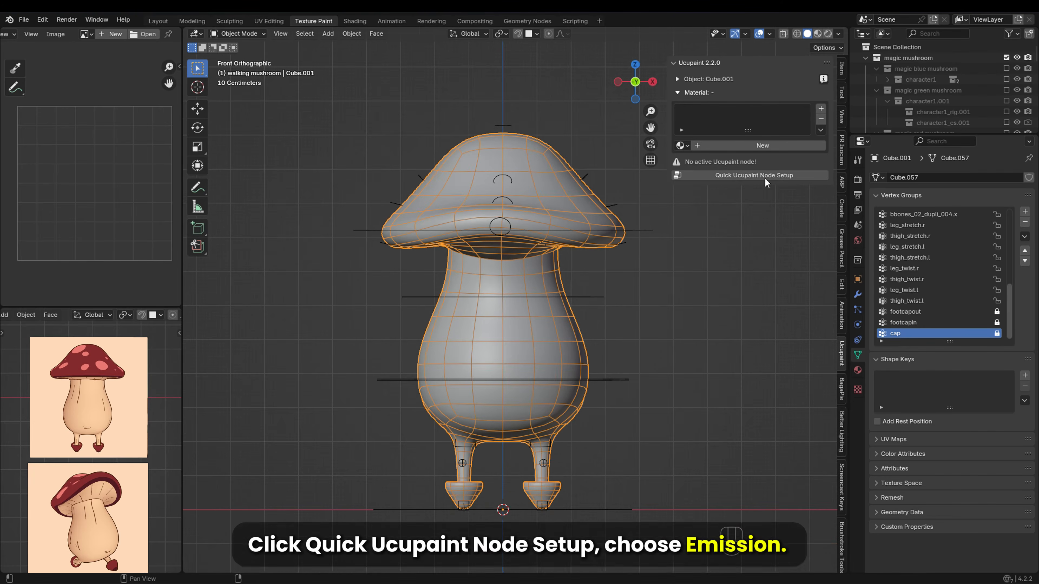
pyautogui.click(765, 176)
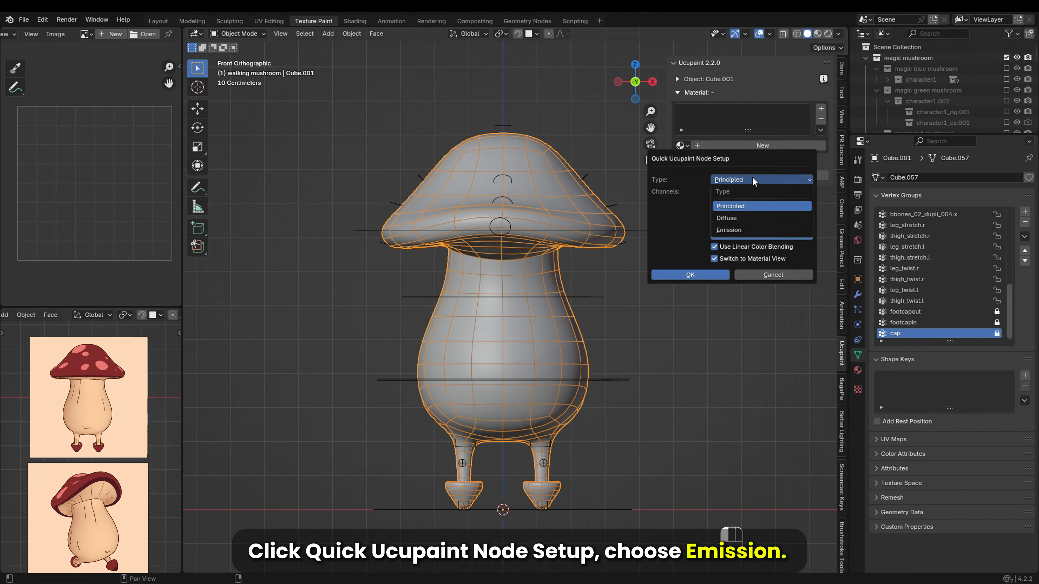
pyautogui.click(693, 219)
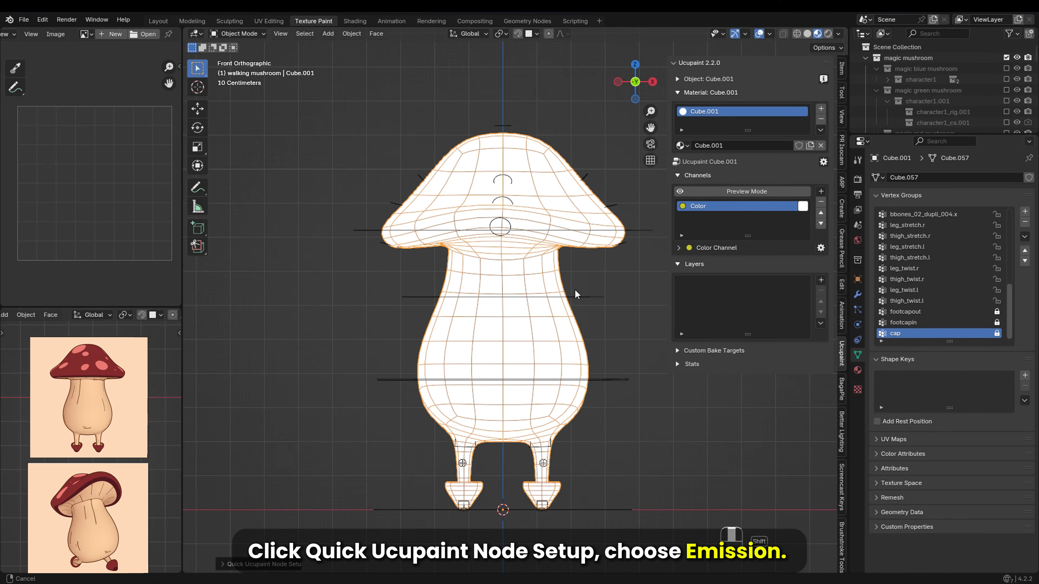
# Set the Color channel's base colour to the cream sampled from the reference mushroom's body and isolate the mesh in local view.
pyautogui.click(801, 207)
pyautogui.click(909, 148)
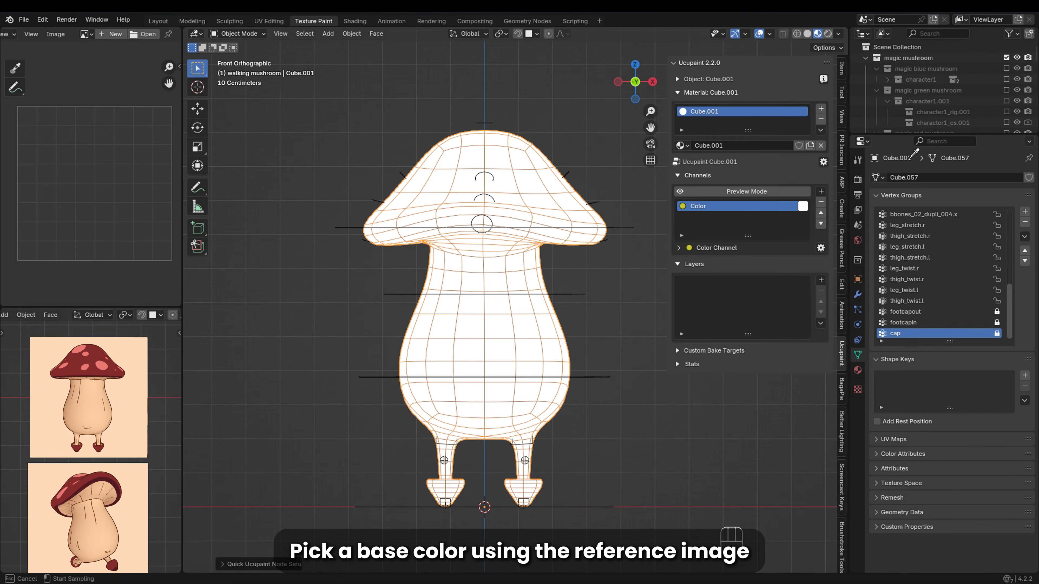
pyautogui.click(88, 405)
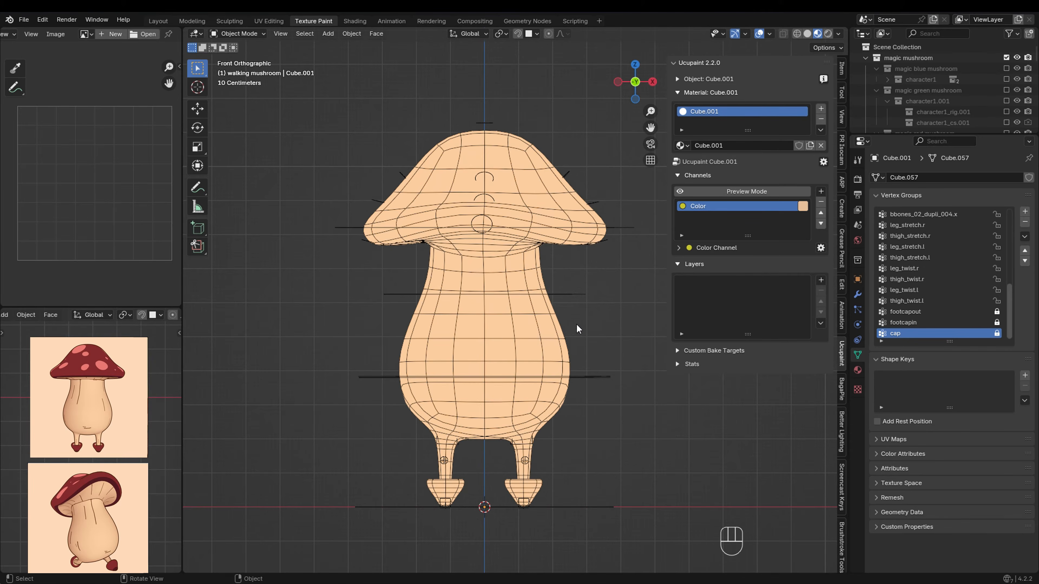
pyautogui.press('KP_Divide')
pyautogui.keyDown('shift'); pyautogui.moveTo(519, 321); pyautogui.dragTo(574, 337, button='middle'); pyautogui.keyUp('shift')
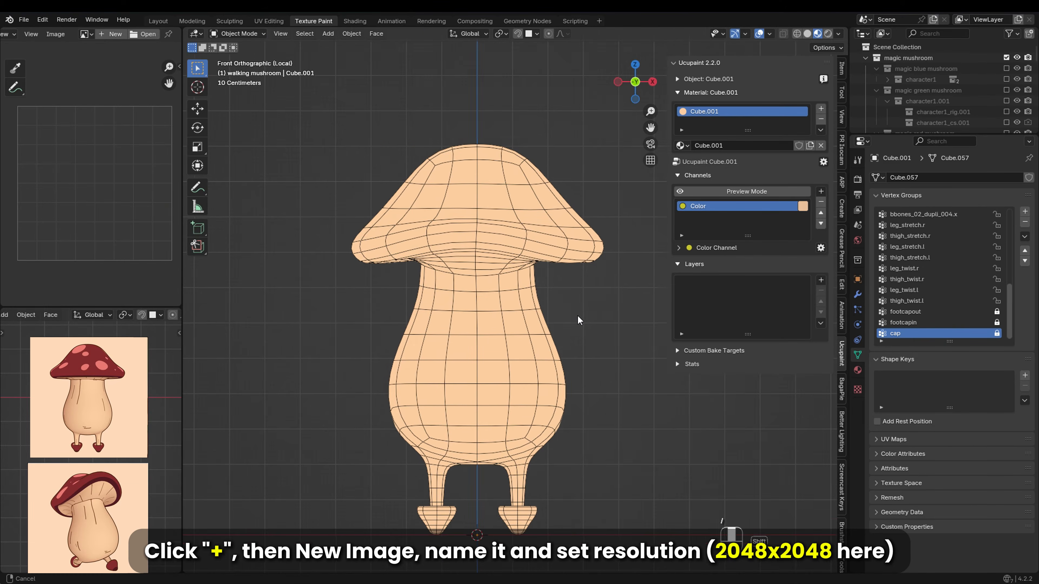
# Add a new Ucupaint image layer named cap walking mushroom at 2048 resolution.
pyautogui.click(821, 280)
pyautogui.click(620, 294)
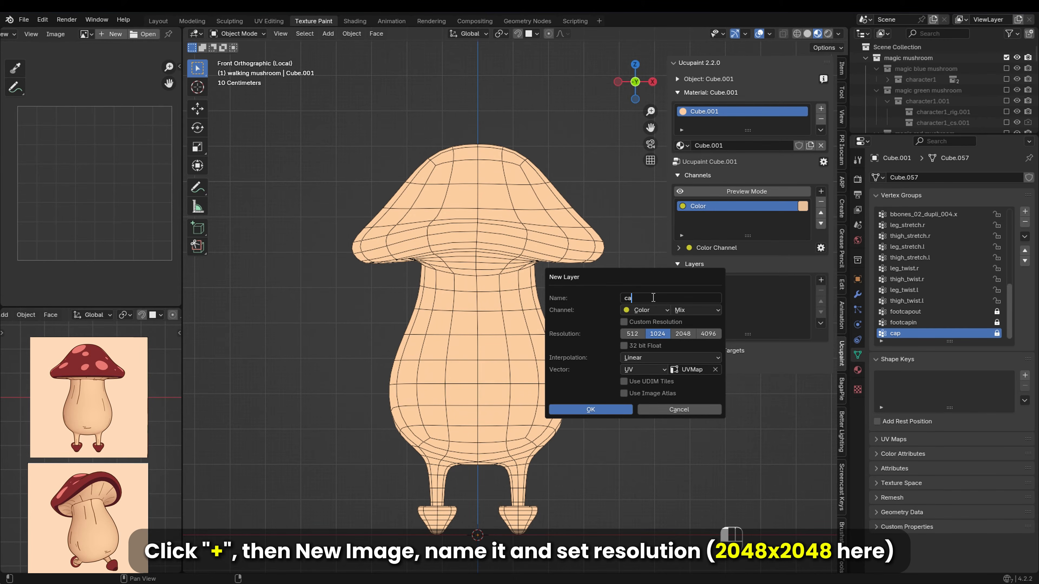
pyautogui.write('caa')
pyautogui.press('BackSpace')
pyautogui.write('p walking mushroom')
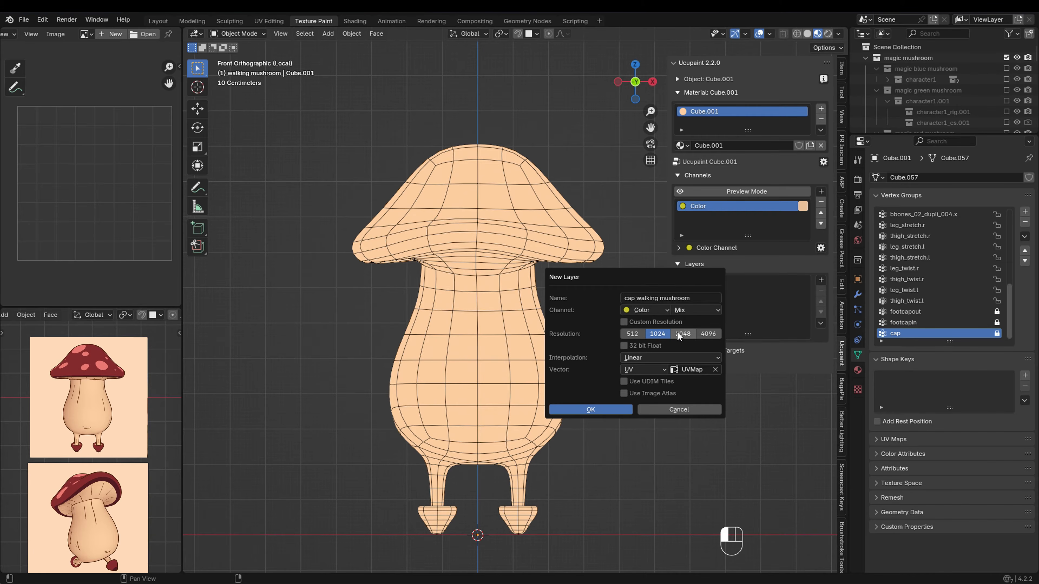
pyautogui.click(590, 410)
pyautogui.scroll(2, 578, 343)
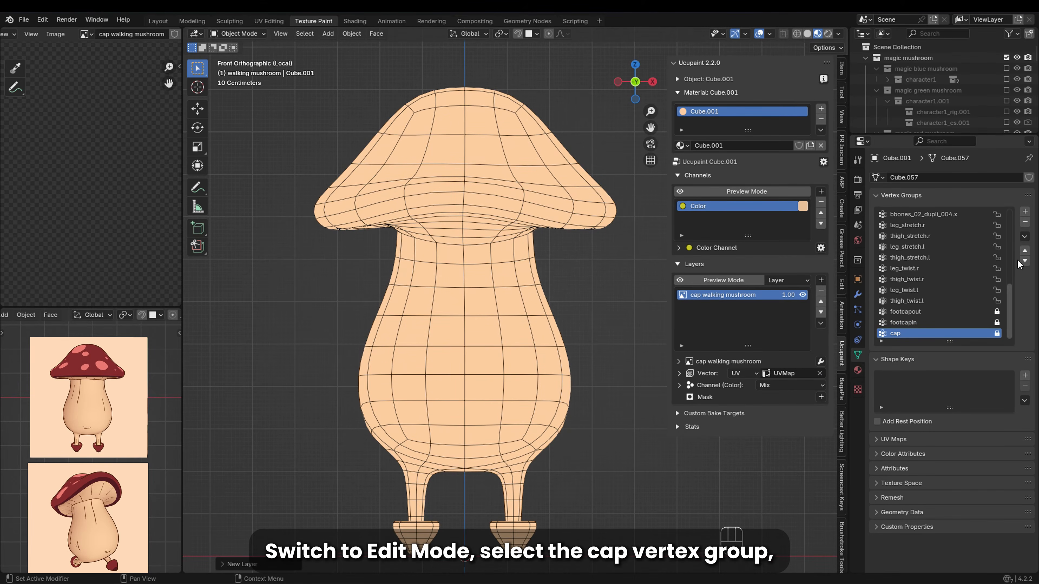
# In Edit Mode, select the cap and footcapout vertex groups and hide the rest of the mesh.
pyautogui.press('Tab')
pyautogui.click(937, 325)
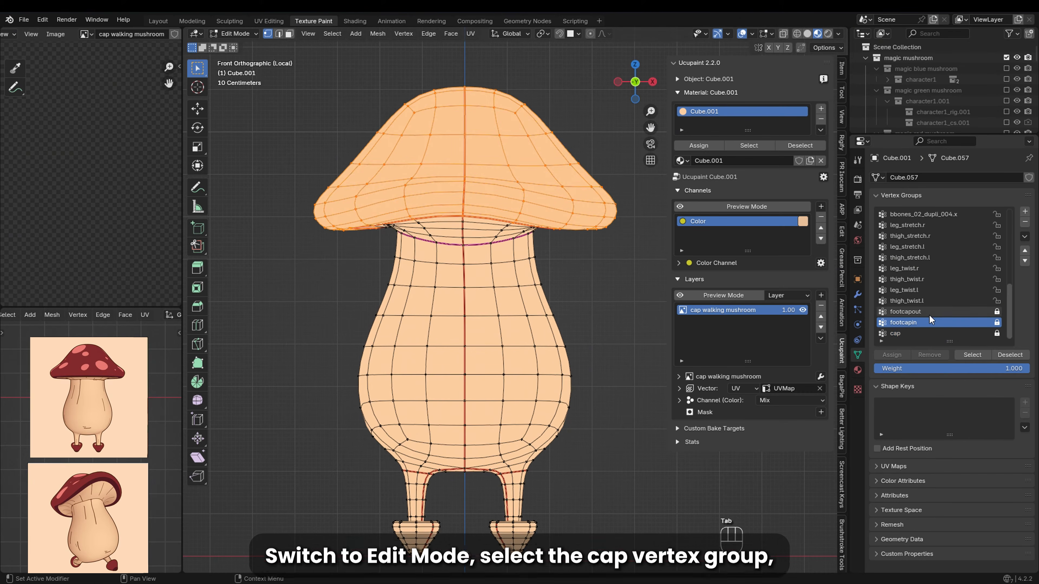
pyautogui.click(970, 355)
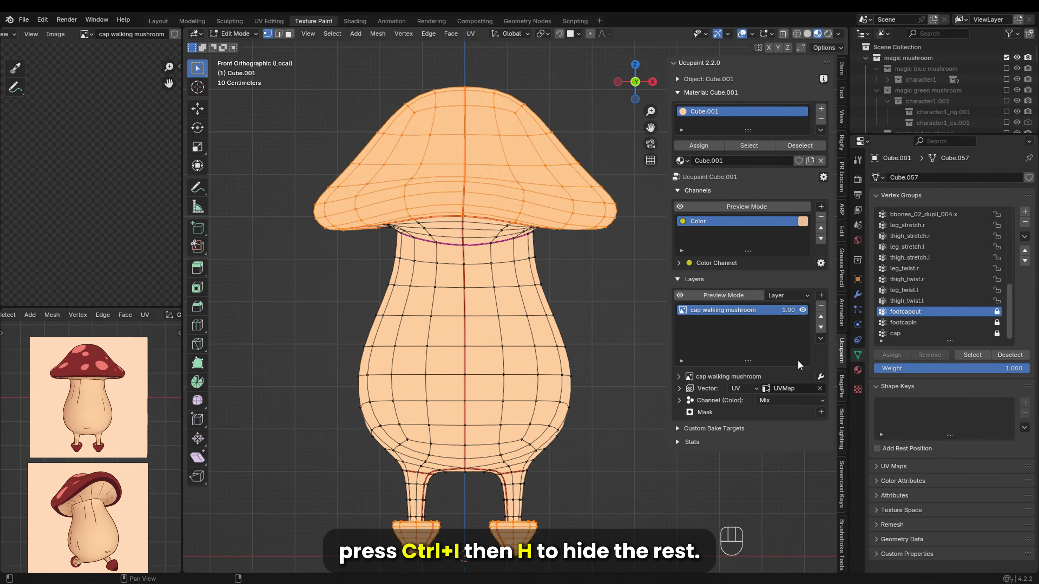
pyautogui.hotkey('ctrl', 'i')
pyautogui.press('h')
pyautogui.press('Tab')
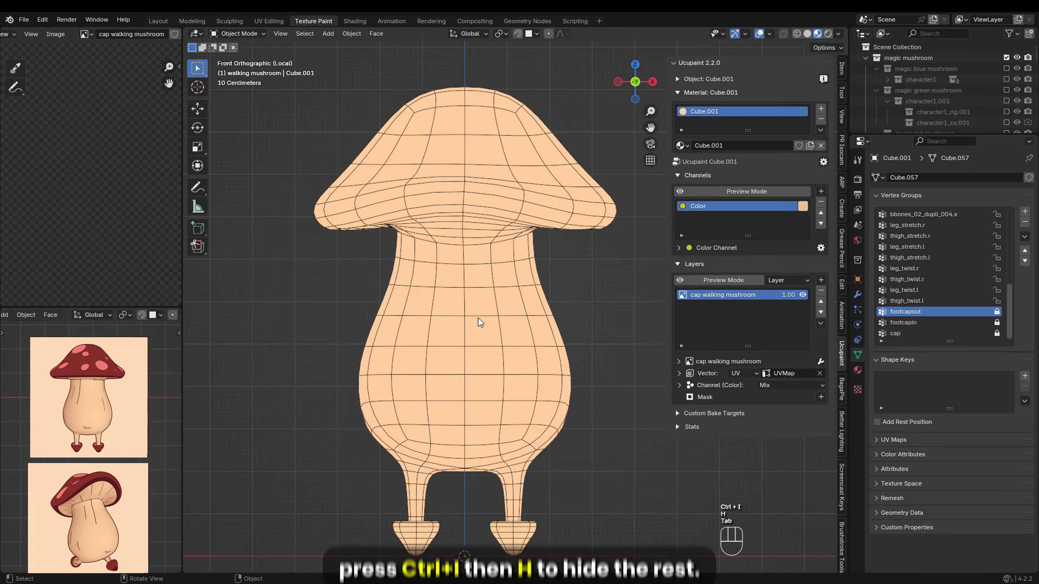
# Switch to Texture Paint mode and fill the visible cap and outer foot caps with dark red.
pyautogui.press('Tab')
pyautogui.click(235, 34)
pyautogui.click(243, 106)
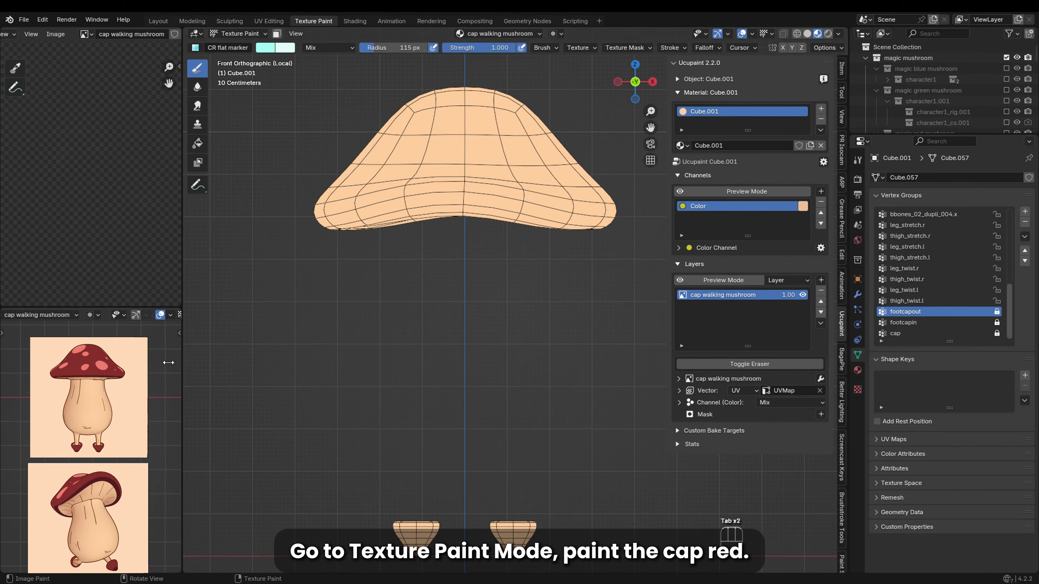
pyautogui.click(197, 143)
pyautogui.click(462, 135)
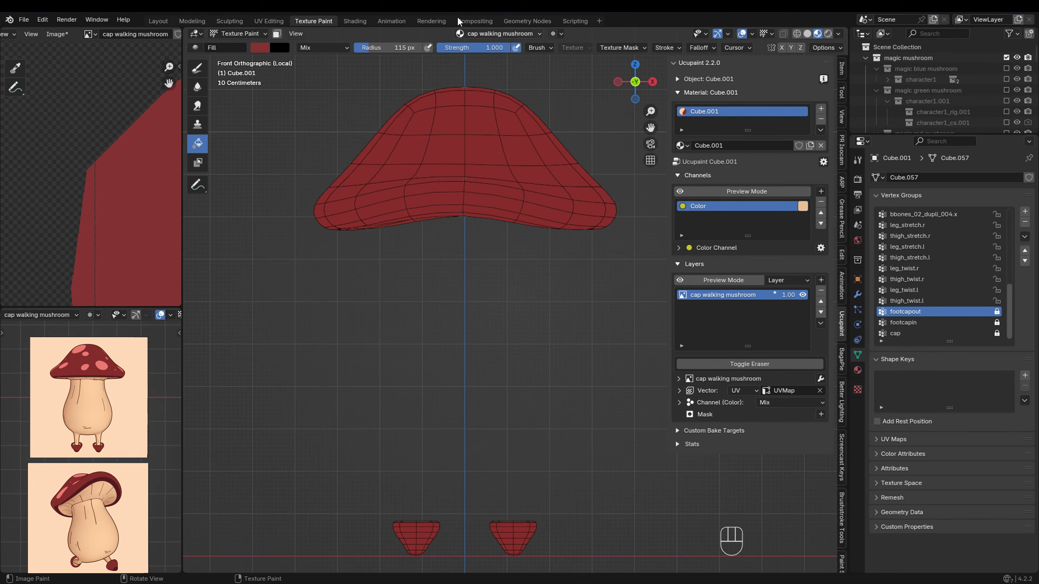
# Add a new image layer named circle patterns at 2048 resolution.
pyautogui.click(821, 280)
pyautogui.click(639, 294)
pyautogui.write('circle patte')
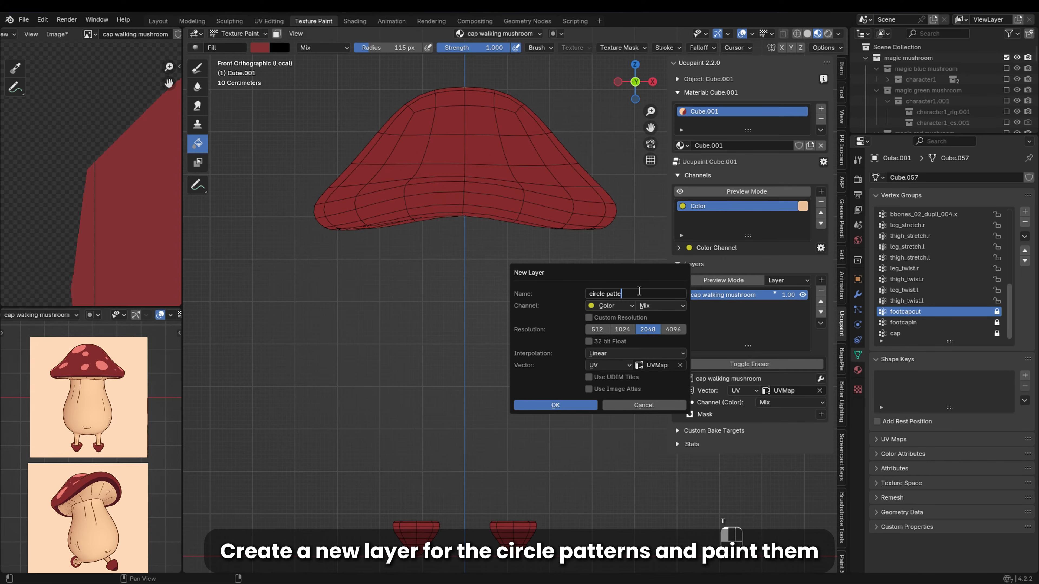
pyautogui.write('rns')
pyautogui.click(569, 405)
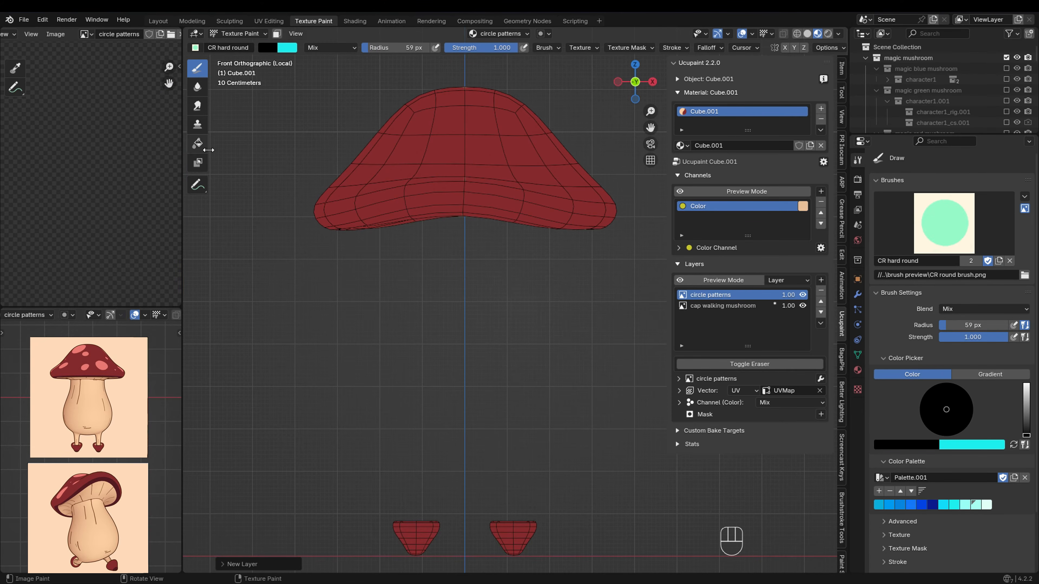
# Paint light red spots of varying sizes all around the mushroom cap with the CR hard round brush.
pyautogui.click(455, 282)
pyautogui.moveTo(455, 282)
pyautogui.mouseDown(button='middle')
pyautogui.moveTo(527, 305)
pyautogui.moveTo(502, 250)
pyautogui.mouseUp(button='middle')
pyautogui.click(466, 280)
pyautogui.click(535, 377)
pyautogui.moveTo(535, 376)
pyautogui.mouseDown(button='middle')
pyautogui.moveTo(606, 368)
pyautogui.moveTo(573, 384)
pyautogui.mouseUp(button='middle')
pyautogui.click(515, 402)
pyautogui.moveTo(516, 402)
pyautogui.mouseDown(button='middle')
pyautogui.moveTo(630, 369)
pyautogui.moveTo(585, 356)
pyautogui.mouseUp(button='middle')
pyautogui.press('f')
pyautogui.click(505, 297)
pyautogui.moveTo(504, 297); pyautogui.dragTo(532, 307, button='middle')
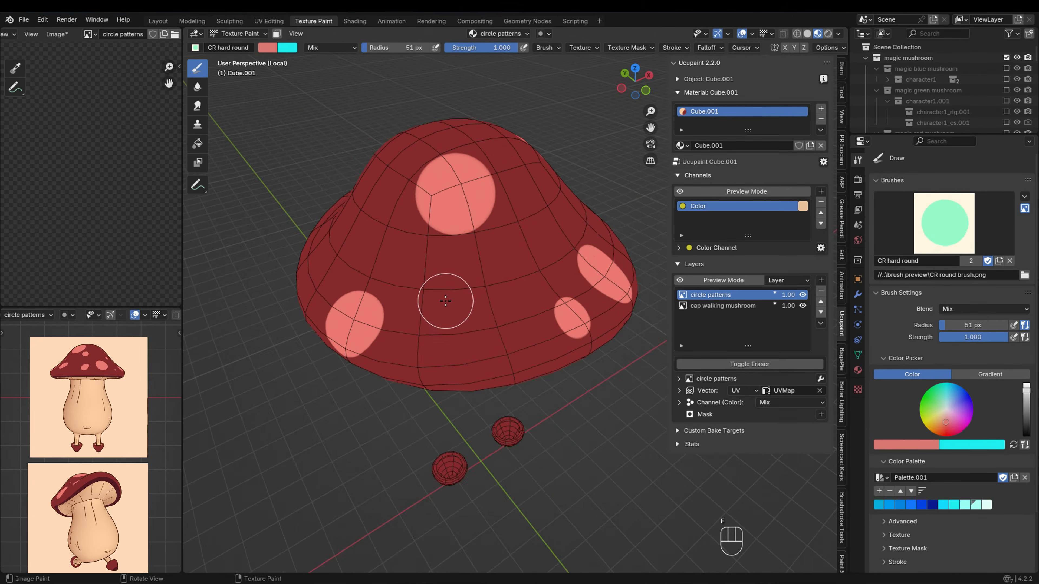
pyautogui.click(446, 303)
pyautogui.moveTo(462, 335); pyautogui.dragTo(421, 327, button='middle')
pyautogui.press('f')
pyautogui.moveTo(516, 234)
pyautogui.mouseDown(button='middle')
pyautogui.moveTo(399, 332)
pyautogui.moveTo(501, 347)
pyautogui.moveTo(534, 327)
pyautogui.moveTo(548, 360)
pyautogui.moveTo(531, 381)
pyautogui.moveTo(489, 356)
pyautogui.moveTo(461, 310)
pyautogui.moveTo(515, 271)
pyautogui.moveTo(577, 323)
pyautogui.moveTo(565, 350)
pyautogui.mouseUp(button='middle')
pyautogui.press('f')
pyautogui.click(501, 347)
pyautogui.press('f')
pyautogui.click(542, 328)
pyautogui.press('f')
pyautogui.click(489, 355)
pyautogui.click(489, 355)
pyautogui.press('f')
pyautogui.click(461, 310)
pyautogui.press('KP_1')
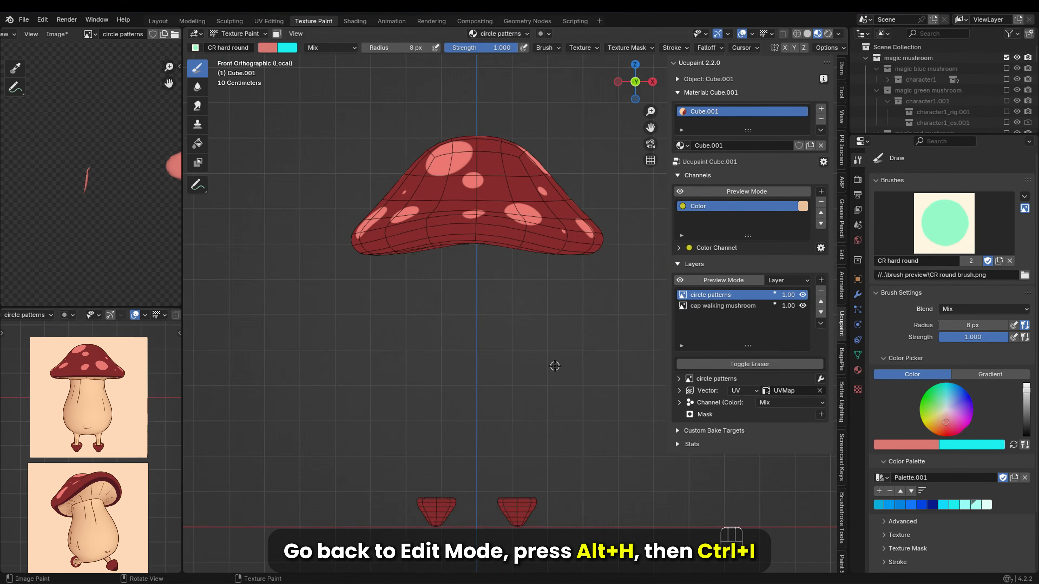
# Reveal the hidden geometry, hide the cap and outer foot caps instead, and return to texture painting.
pyautogui.press('Tab')
pyautogui.hotkey('alt', 'h')
pyautogui.hotkey('ctrl', 'i')
pyautogui.press('h')
pyautogui.press('Tab')
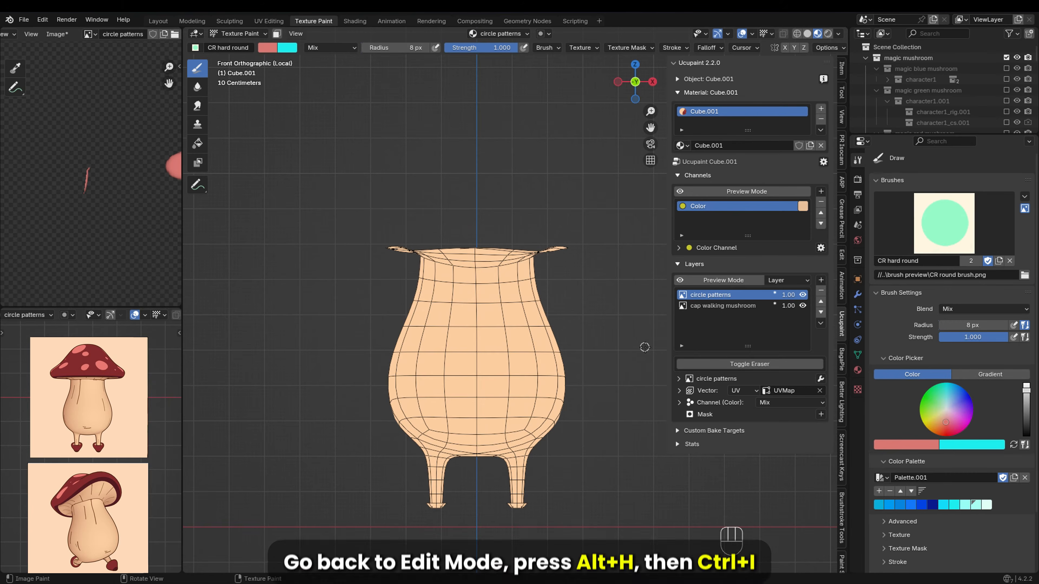
# Hide the body and legs with a grown selection so only the ring under the cap remains for painting.
pyautogui.press('Tab')
pyautogui.hotkey('alt', 'z')
pyautogui.moveTo(617, 537); pyautogui.dragTo(350, 303)
pyautogui.press('ctrl+KP_Add')
pyautogui.press('ctrl+KP_Add')
pyautogui.press('ctrl+KP_Add')
pyautogui.press('h')
pyautogui.press('Tab')
pyautogui.moveTo(507, 405)
pyautogui.mouseDown(button='middle')
pyautogui.moveTo(531, 336)
pyautogui.moveTo(462, 250)
pyautogui.mouseUp(button='middle')
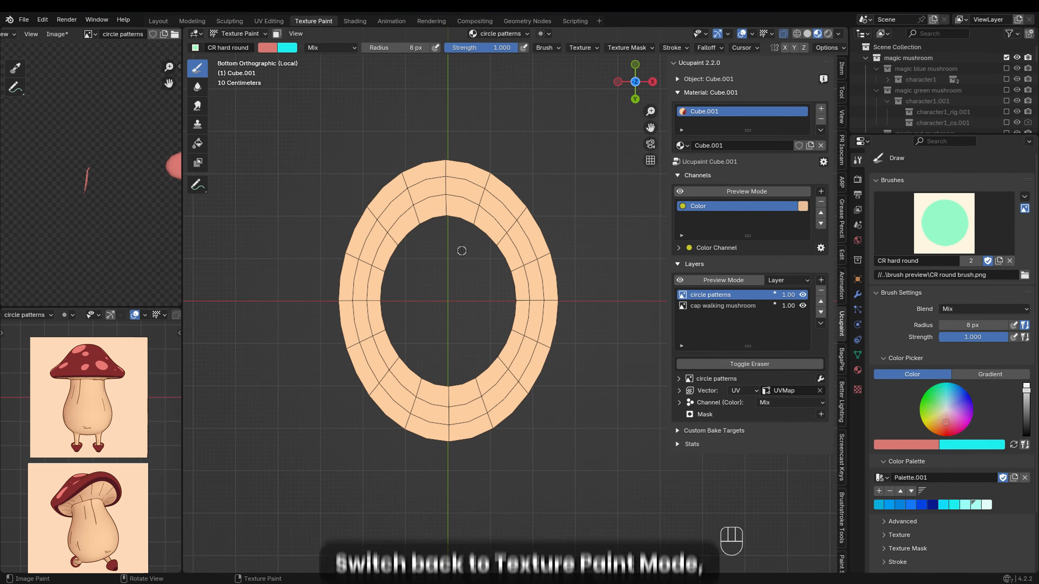
# Swap the brush colours and sample a brown line colour from the reference image.
pyautogui.click(956, 214)
pyautogui.press('x')
pyautogui.keyDown('ctrl'); pyautogui.moveTo(156, 372); pyautogui.dragTo(180, 447, button='middle'); pyautogui.keyUp('ctrl')
pyautogui.hotkey('shift', 'x')
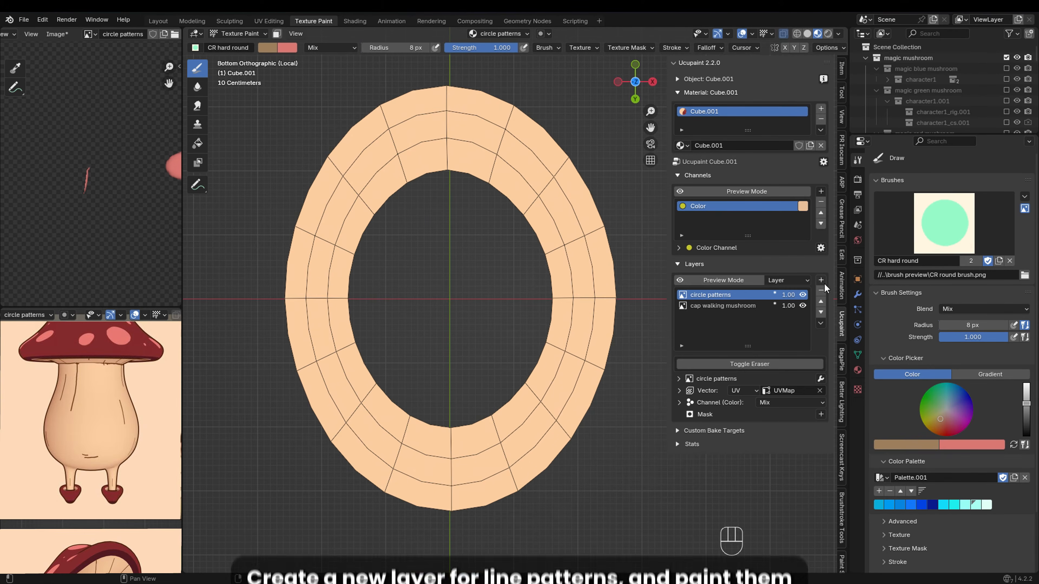
# Add a new image layer named line patterns.
pyautogui.click(821, 280)
pyautogui.click(572, 303)
pyautogui.write('line patterns')
pyautogui.press('Return')
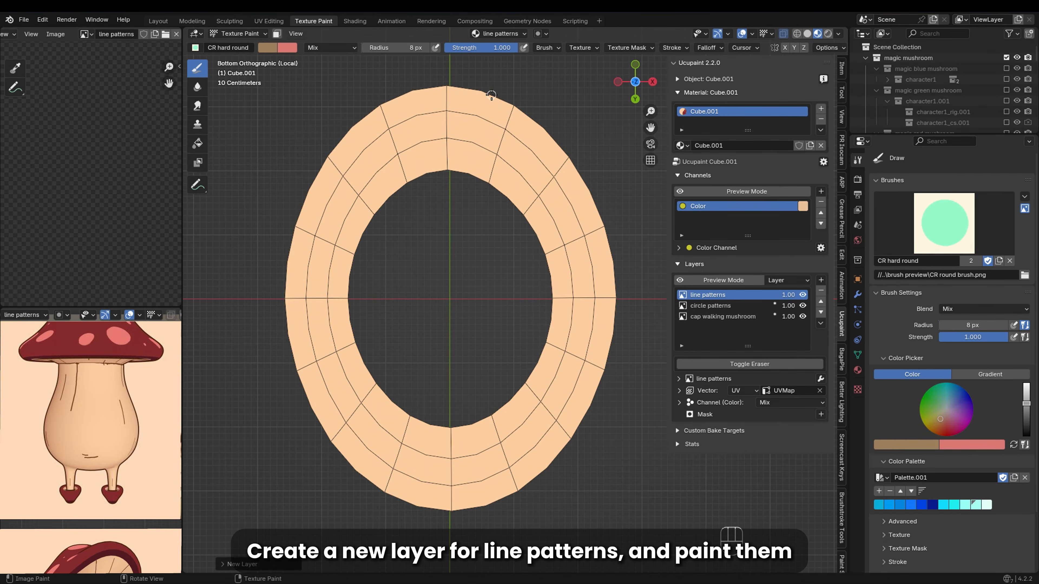
# Paint thin brown radial gill lines on the cap's underside, erasing the first trial marks.
pyautogui.click(749, 364)
pyautogui.press('g')
pyautogui.press('f')
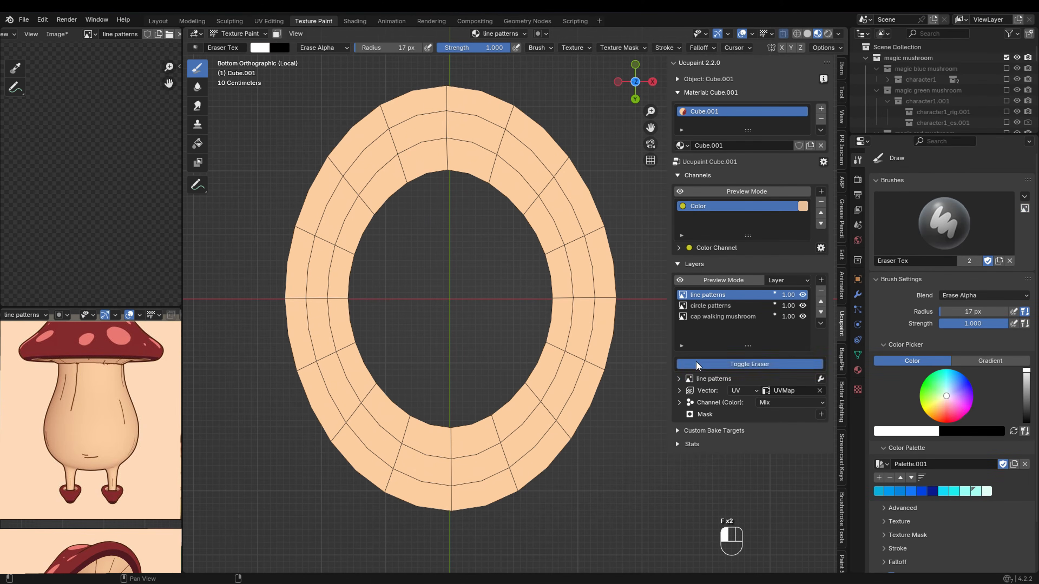
pyautogui.click(698, 364)
pyautogui.rightClick(448, 131)
pyautogui.moveTo(512, 110); pyautogui.dragTo(492, 174)
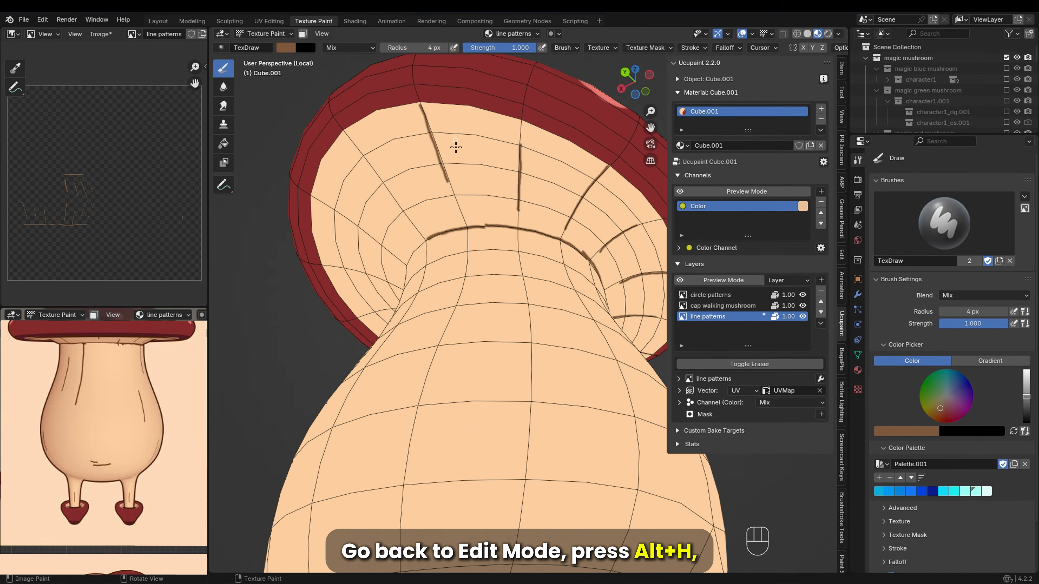
pyautogui.moveTo(659, 106); pyautogui.dragTo(473, 302, button='middle')
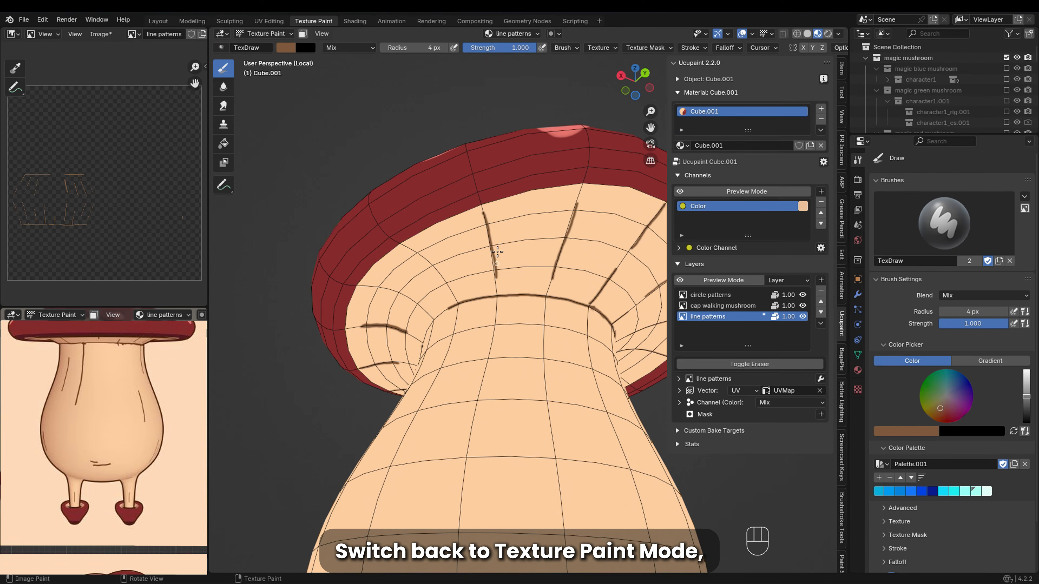
# Paint brown fold lines on the body's front and a small crease on the lower belly.
pyautogui.moveTo(421, 262); pyautogui.dragTo(445, 512, button='middle')
pyautogui.moveTo(445, 511); pyautogui.dragTo(470, 506)
pyautogui.scroll(-3, 471, 506)
pyautogui.click(641, 84)
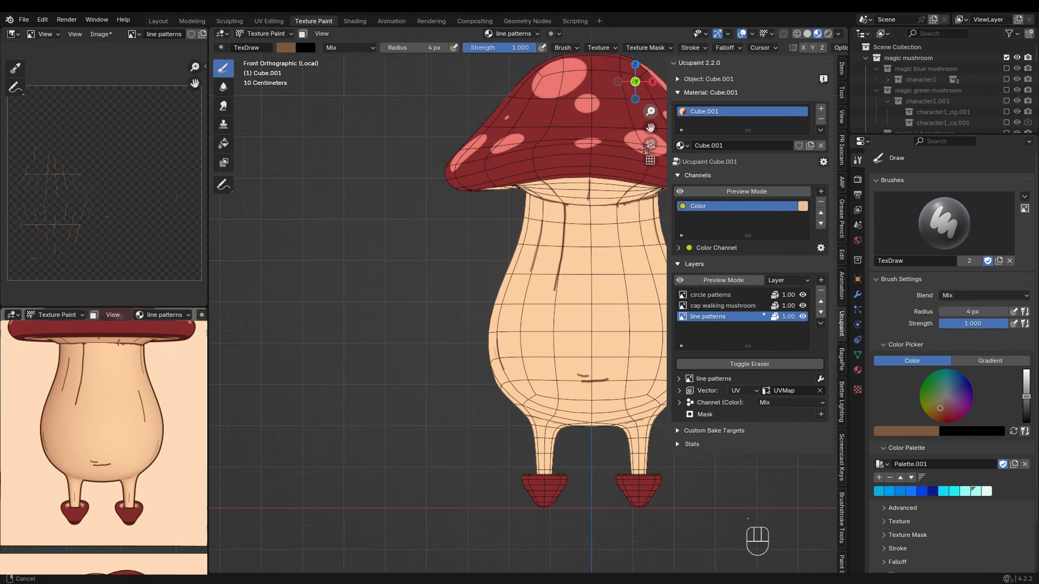
# Add more short brown crease lines around the mushroom body with the 4 px TexDraw brush.
pyautogui.click(803, 48)
pyautogui.moveTo(491, 348); pyautogui.dragTo(430, 307, button='middle')
pyautogui.scroll(6, 429, 368)
pyautogui.moveTo(409, 368); pyautogui.dragTo(413, 429)
pyautogui.moveTo(470, 327)
pyautogui.mouseDown(button='middle')
pyautogui.moveTo(600, 238)
pyautogui.moveTo(327, 413)
pyautogui.mouseUp(button='middle')
pyautogui.moveTo(311, 422); pyautogui.dragTo(344, 428)
pyautogui.moveTo(427, 339); pyautogui.dragTo(409, 365)
pyautogui.moveTo(409, 366)
pyautogui.mouseDown(button='middle')
pyautogui.moveTo(332, 431)
pyautogui.moveTo(512, 424)
pyautogui.moveTo(593, 222)
pyautogui.mouseUp(button='middle')
pyautogui.scroll(-8, 513, 424)
pyautogui.scroll(4, 532, 287)
# Paint a long brown fold line down the body, undoing the first attempt, and return to the front view.
pyautogui.click(803, 47)
pyautogui.moveTo(477, 330); pyautogui.dragTo(492, 431)
pyautogui.hotkey('ctrl', 'z')
pyautogui.scroll(-5, 532, 286)
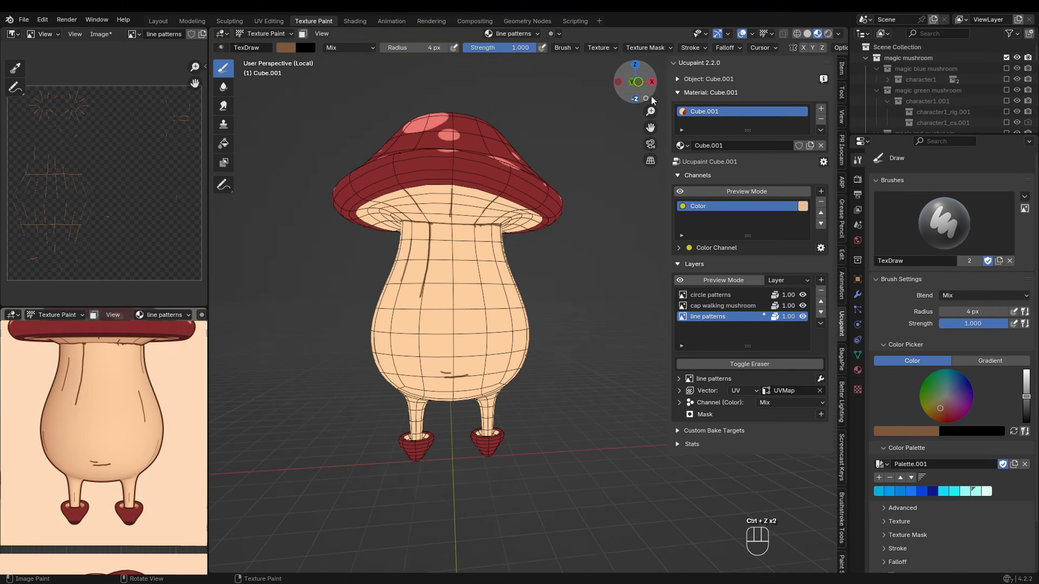
pyautogui.scroll(5, 490, 307)
pyautogui.moveTo(411, 301); pyautogui.dragTo(418, 418)
pyautogui.click(641, 83)
# Add a new image layer named shadow.
pyautogui.click(821, 280)
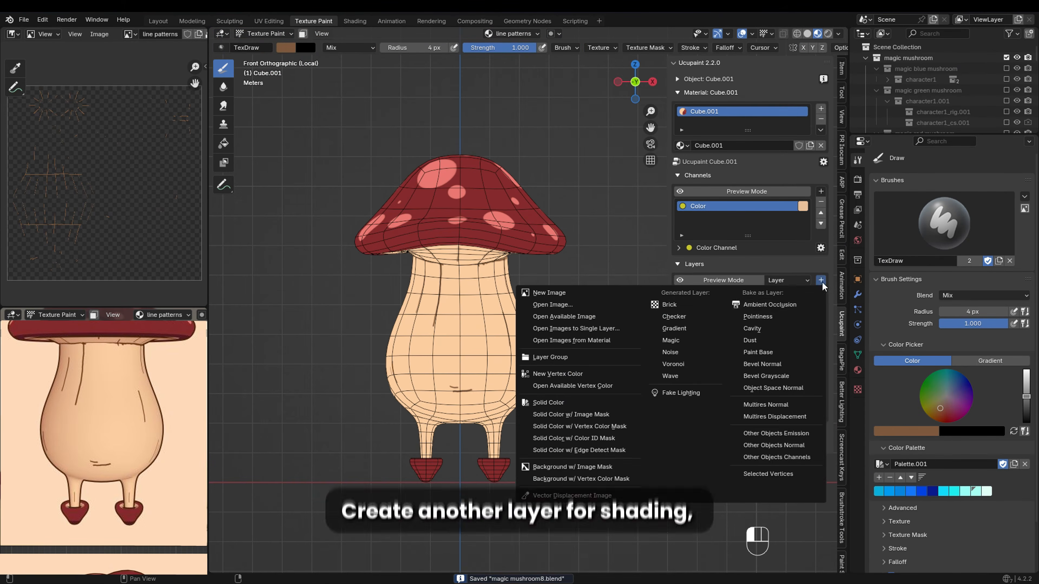
pyautogui.click(593, 293)
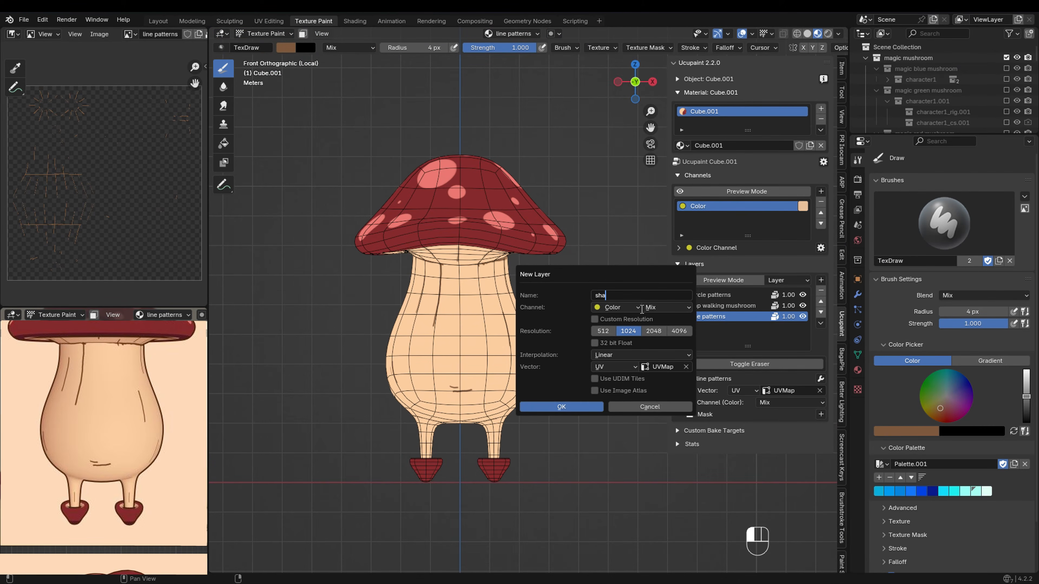
pyautogui.click(594, 410)
# Fill the shadow layer with a reddish-brown shade sampled for the mushroom's shading.
pyautogui.click(223, 144)
pyautogui.click(286, 47)
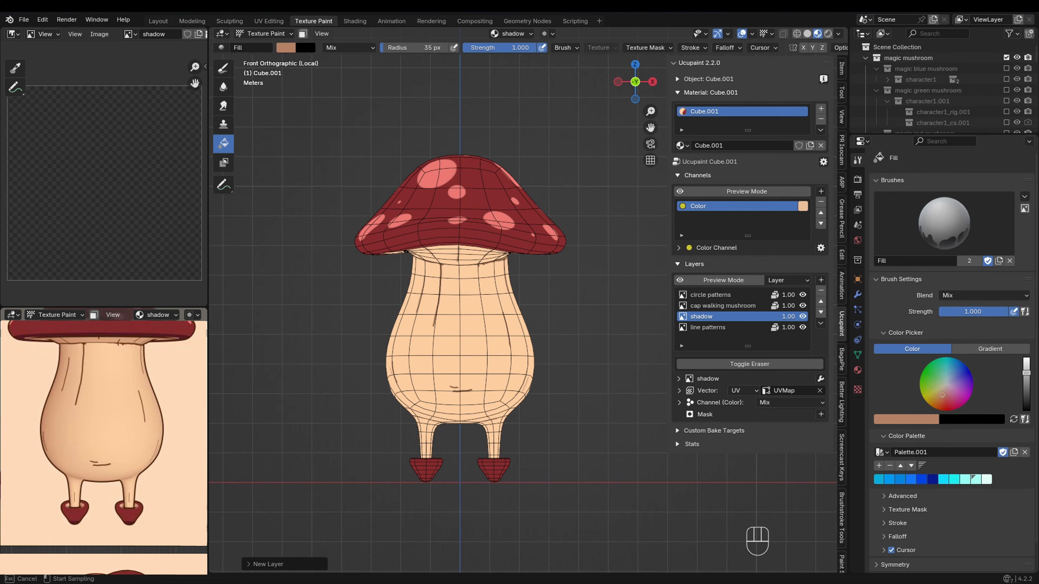
pyautogui.click(353, 277)
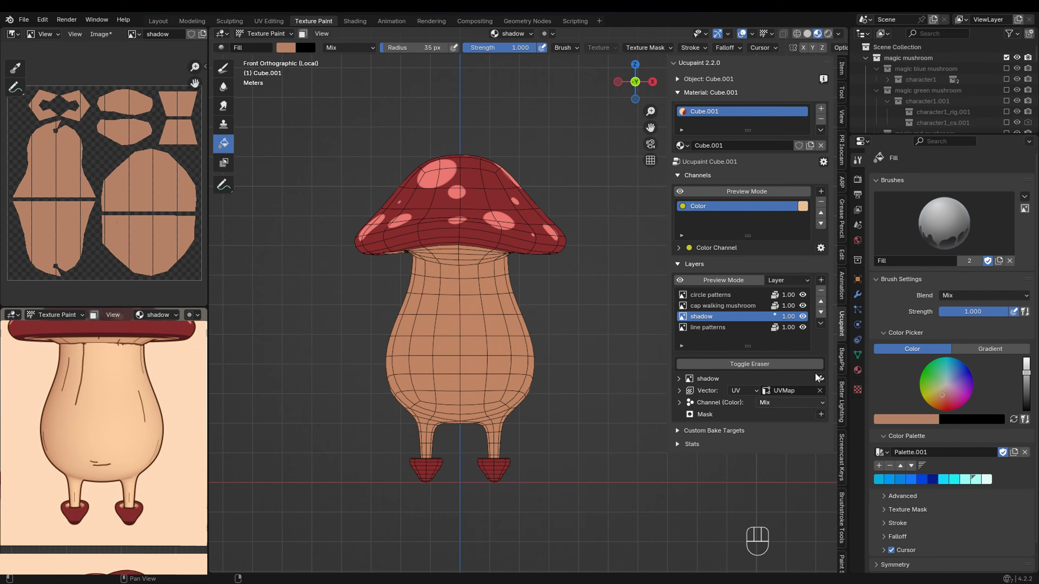
# Place the shadow layer below line patterns, keep its blend mode at Mix, and add a Fake Lighting mask.
pyautogui.click(823, 403)
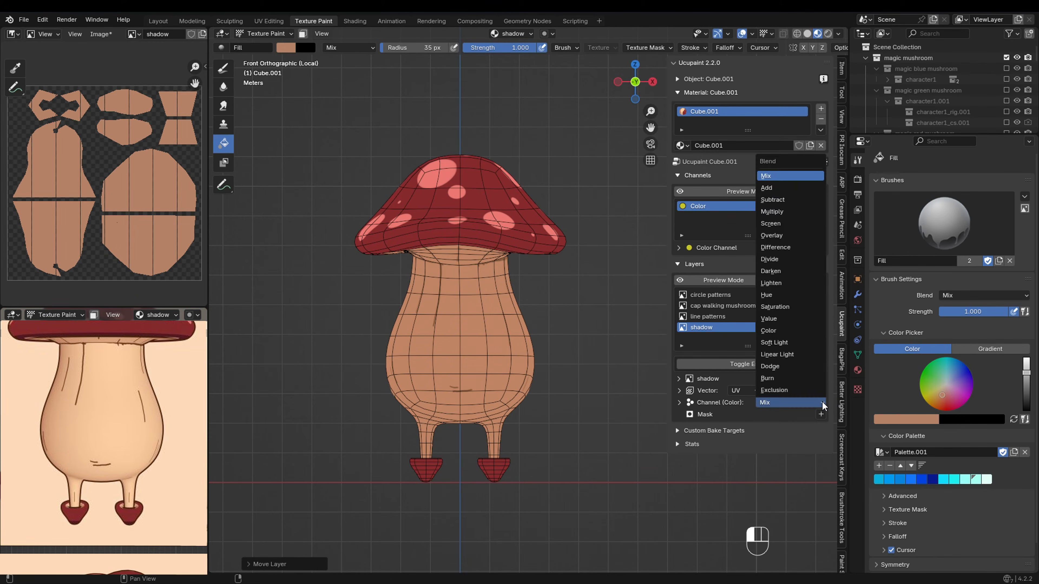
pyautogui.click(821, 414)
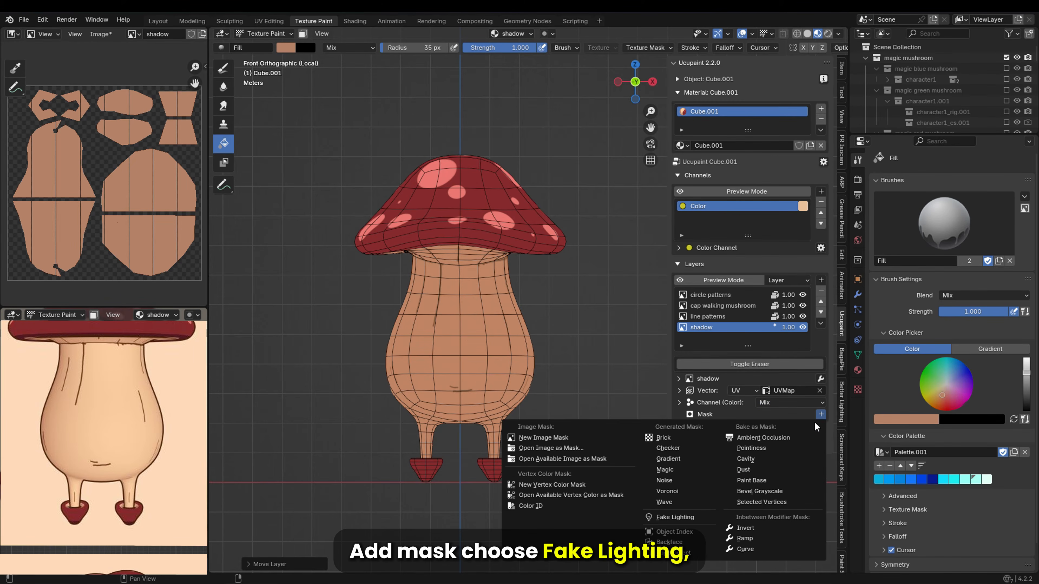
pyautogui.click(675, 517)
pyautogui.click(674, 563)
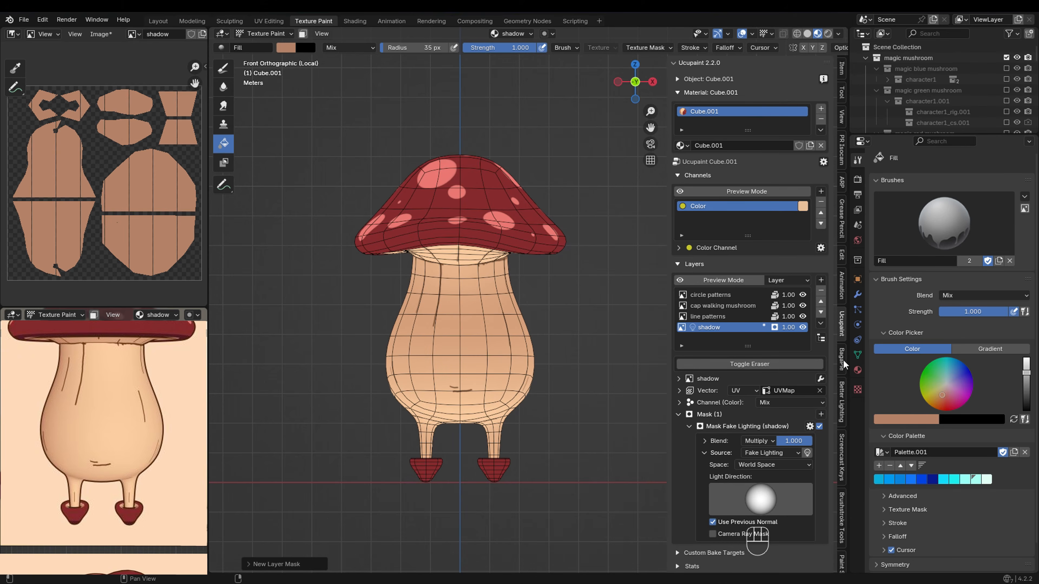
# Set the Fake Lighting mask's blend mode to Linear Light and turn its light direction to face away from the front.
pyautogui.click(765, 443)
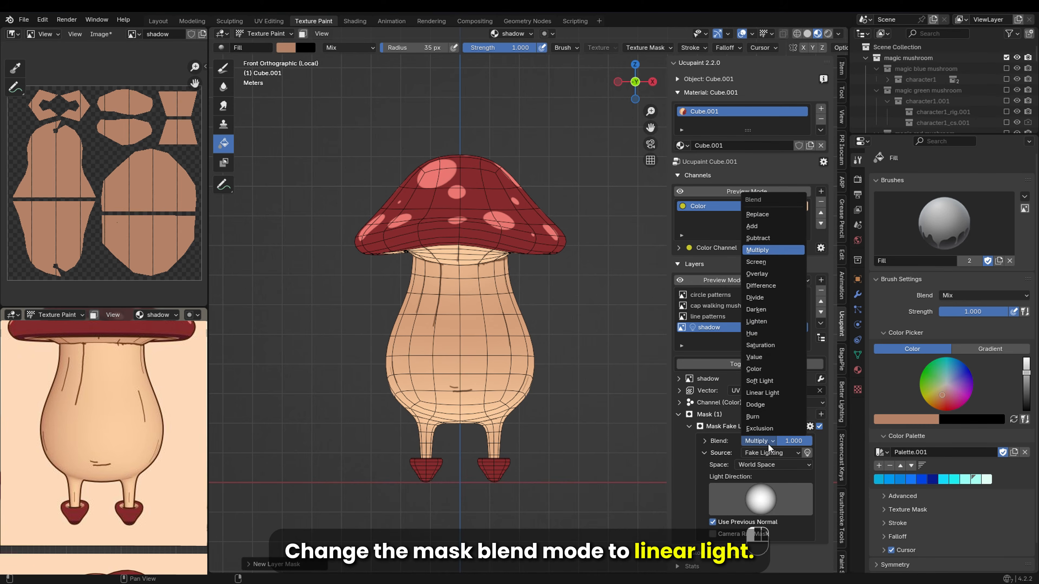
pyautogui.click(779, 392)
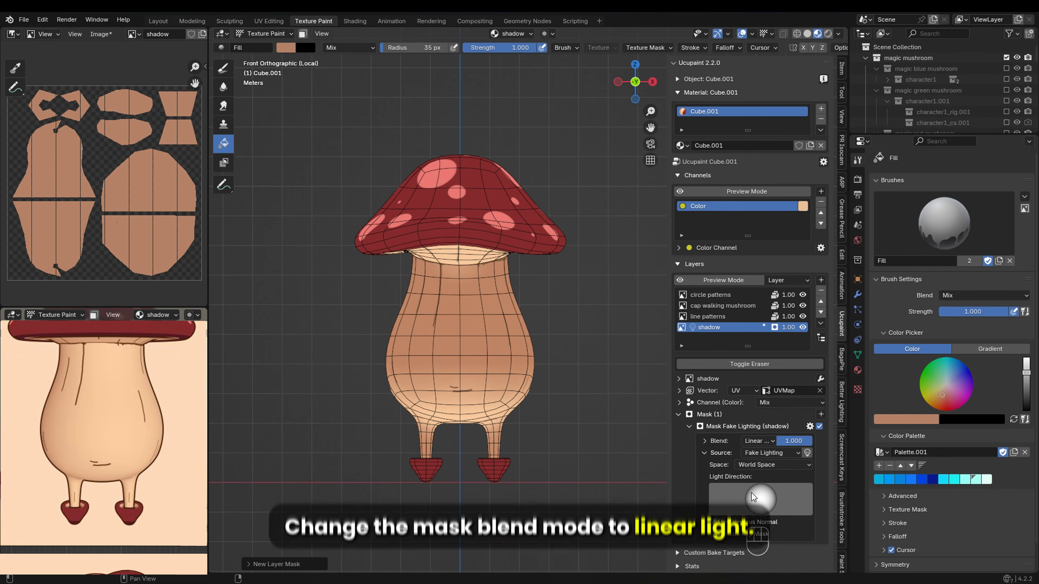
pyautogui.moveTo(752, 494); pyautogui.dragTo(751, 449)
# Hide the wireframe overlay and fine-tune the mask's light direction so the shading hugs the body's edges.
pyautogui.press('q')
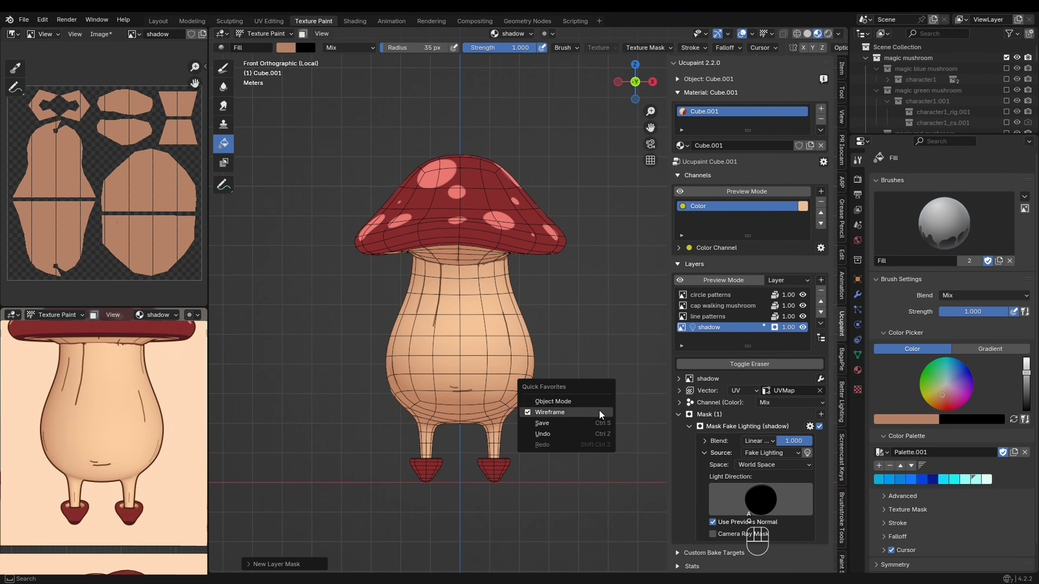
pyautogui.click(600, 413)
pyautogui.moveTo(761, 500); pyautogui.dragTo(755, 497)
pyautogui.keyDown('ctrl'); pyautogui.moveTo(581, 335); pyautogui.dragTo(591, 258, button='middle'); pyautogui.keyUp('ctrl')
pyautogui.moveTo(767, 493)
pyautogui.mouseDown()
pyautogui.moveTo(845, 484)
pyautogui.moveTo(802, 520)
pyautogui.moveTo(726, 479)
pyautogui.mouseUp()
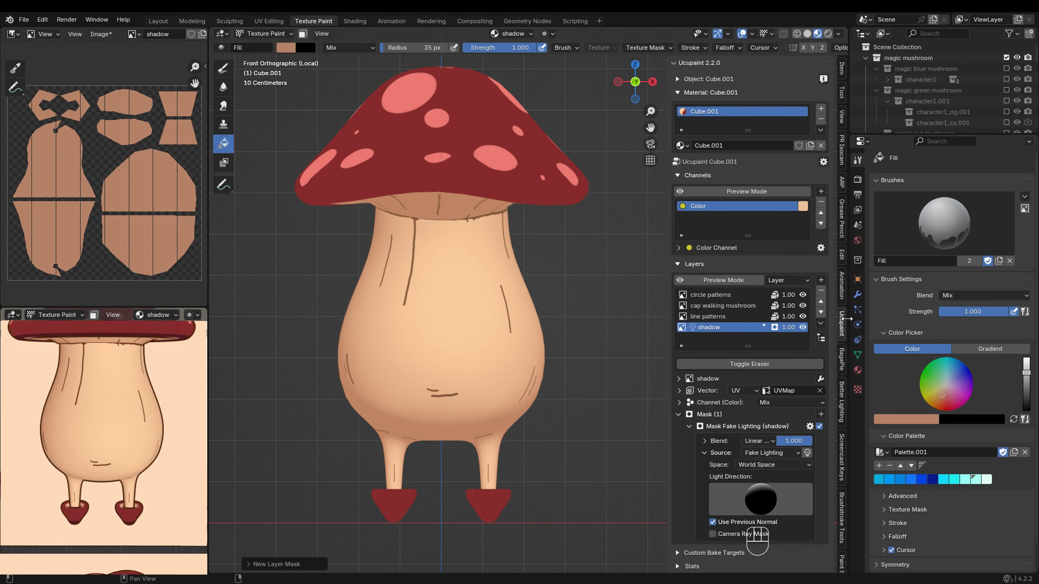
# Change the colour channel blend mode of the line patterns layer to Multiply.
pyautogui.click(754, 316)
pyautogui.click(796, 401)
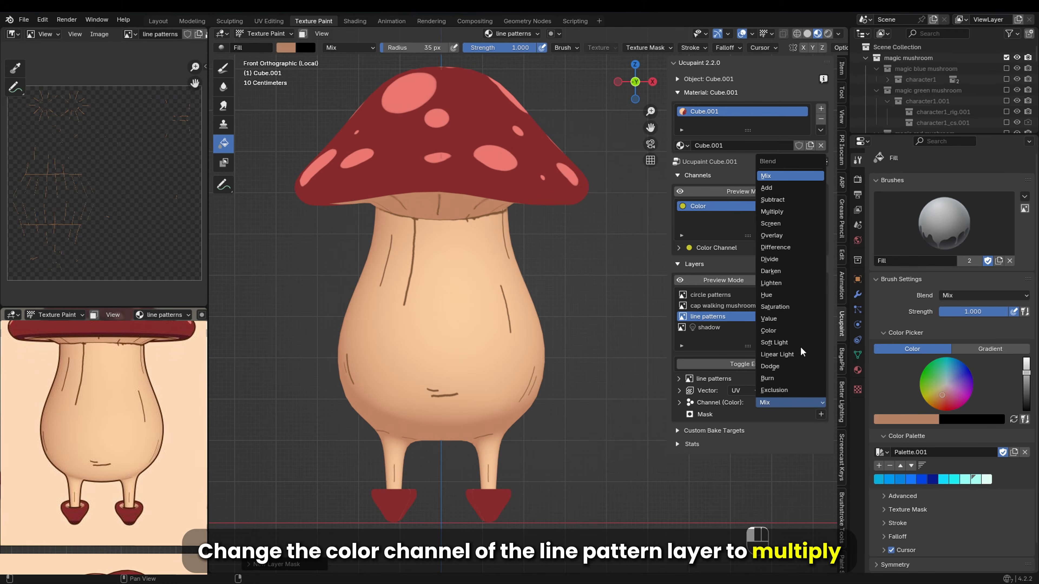
pyautogui.click(798, 209)
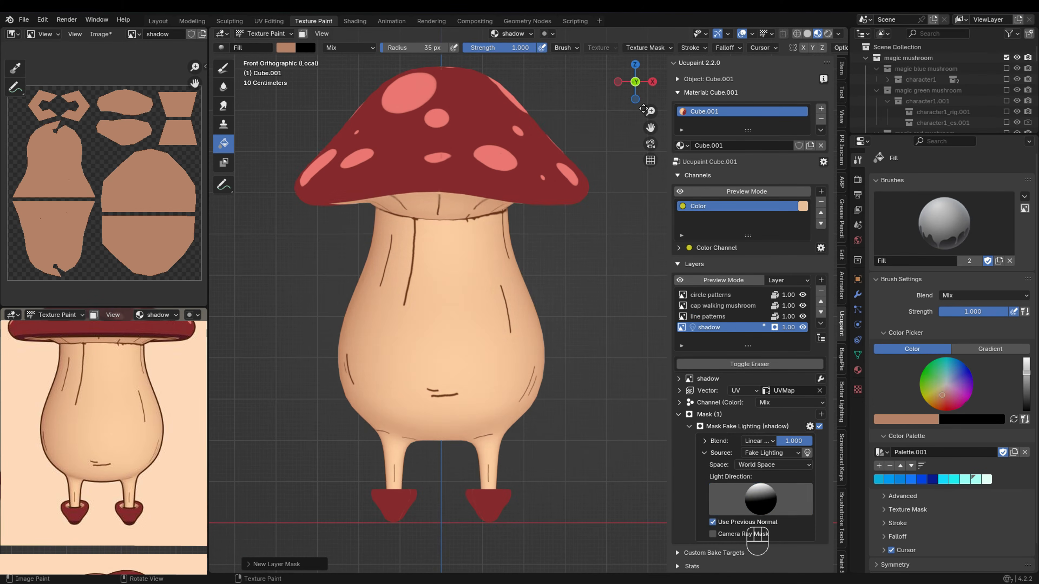
# Check the shading from other angles, readjust the shadow mask's light direction and return to the front view.
pyautogui.moveTo(695, 205); pyautogui.dragTo(689, 39, button='middle')
pyautogui.moveTo(689, 39); pyautogui.dragTo(670, 40)
pyautogui.moveTo(769, 497); pyautogui.dragTo(743, 513)
pyautogui.press('KP_1')
# On the cap walking mushroom layer, isolate the faces of the cap's outer rim and fill them with a darker red.
pyautogui.click(747, 306)
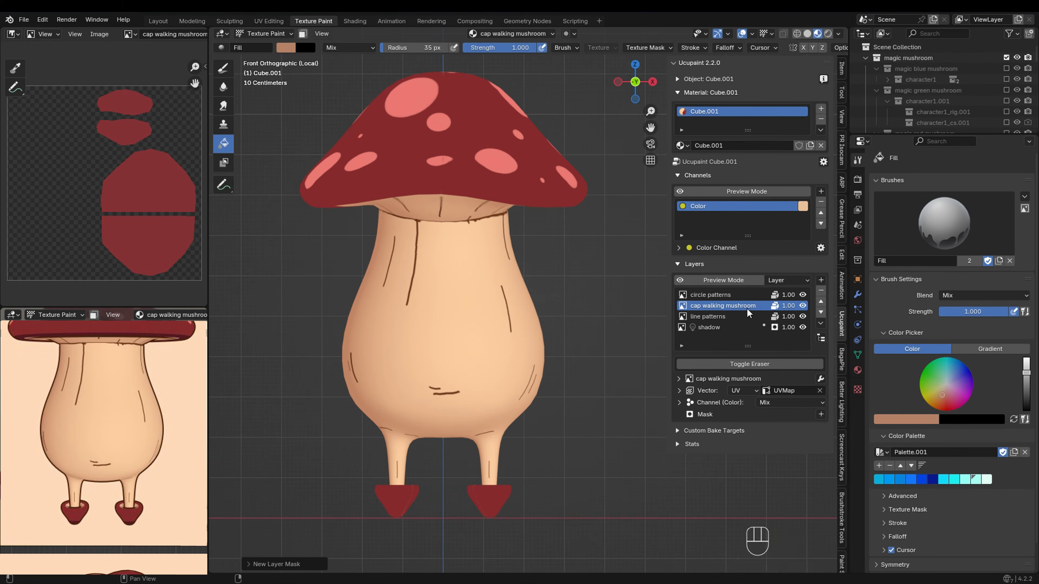
pyautogui.press('Tab')
pyautogui.moveTo(546, 186); pyautogui.dragTo(534, 171, button='middle')
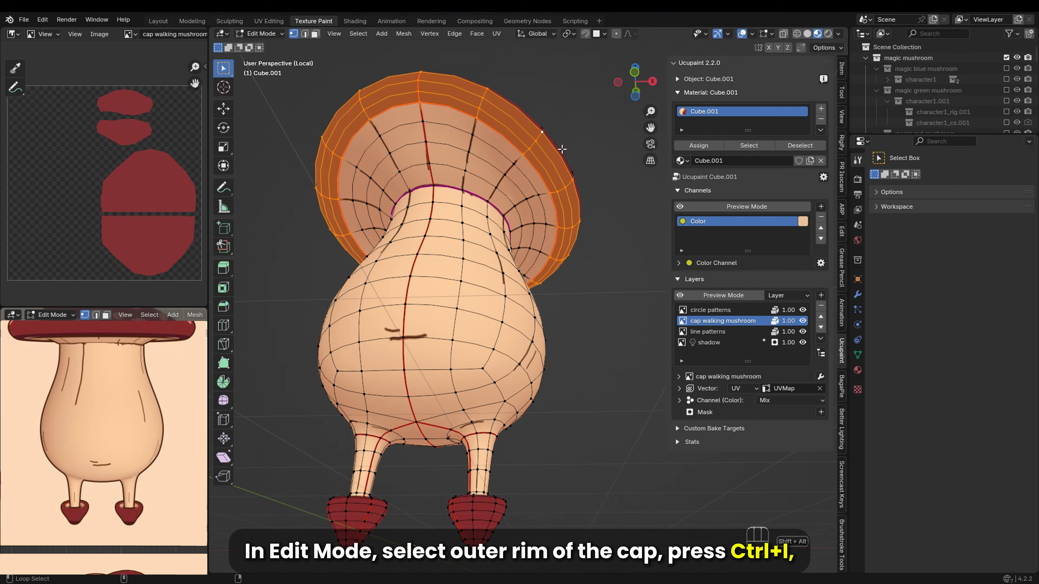
pyautogui.press('KP_1')
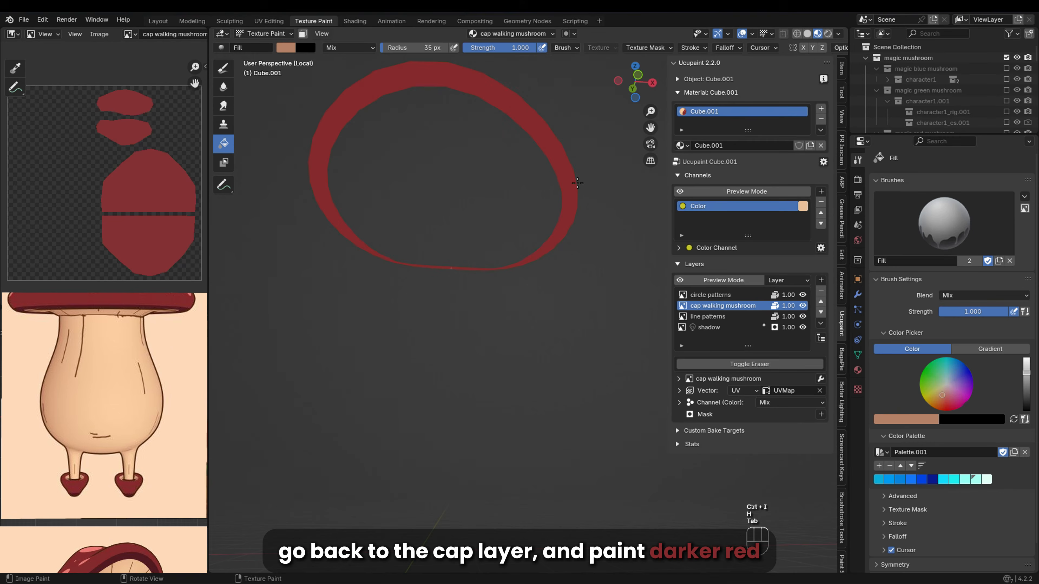
pyautogui.click(285, 47)
pyautogui.click(383, 181)
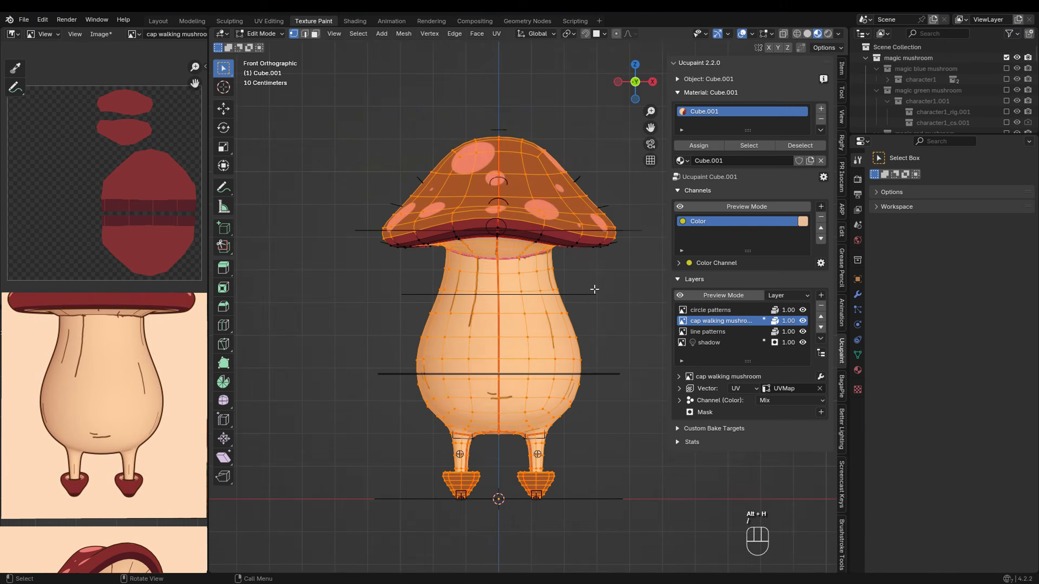
# Reveal the hidden mesh, return to Texture Paint mode in bottom view and paint the undersides of the feet dark red.
pyautogui.press('Tab')
pyautogui.press('Tab')
pyautogui.press('Tab')
pyautogui.hotkey('ctrl', 'z')
pyautogui.hotkey('ctrl', 'z')
pyautogui.hotkey('ctrl', 'z')
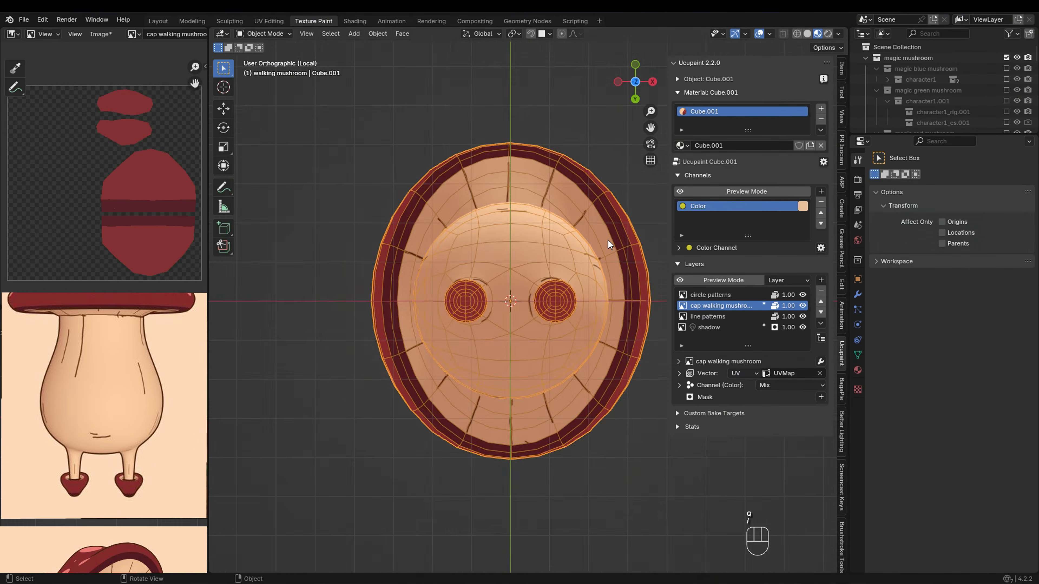
pyautogui.click(264, 33)
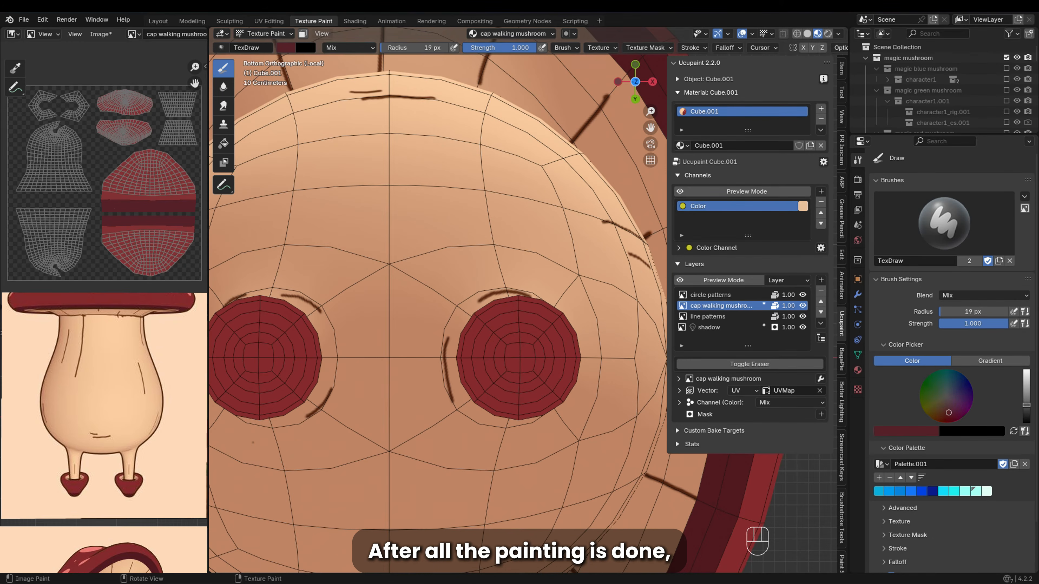
pyautogui.hotkey('ctrl', 'z')
# Rename the mushroom's material walking mushroom and add a second material named outline walking mushroom.
pyautogui.write('walking mushroom')
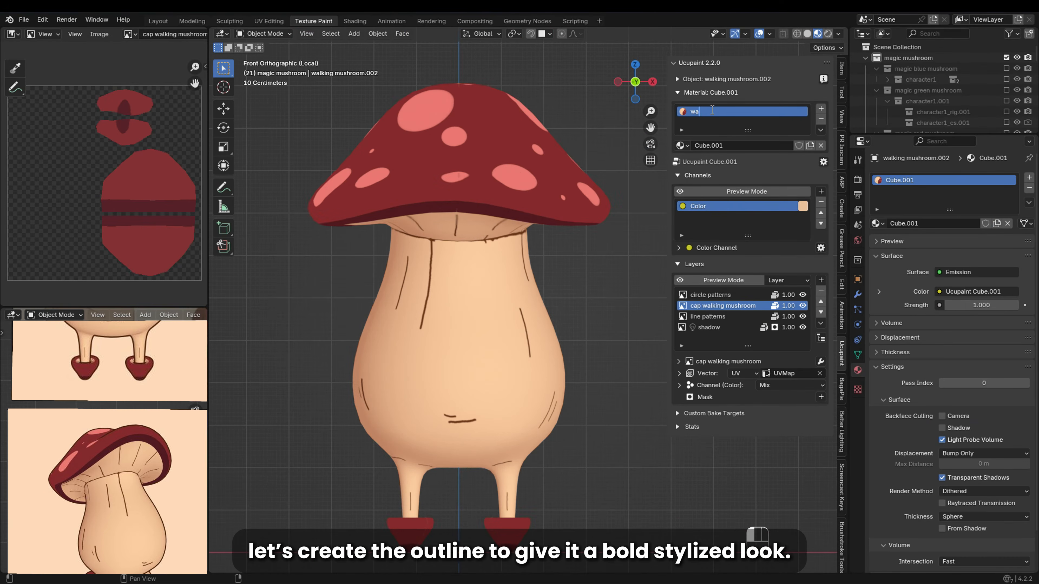
pyautogui.click(936, 245)
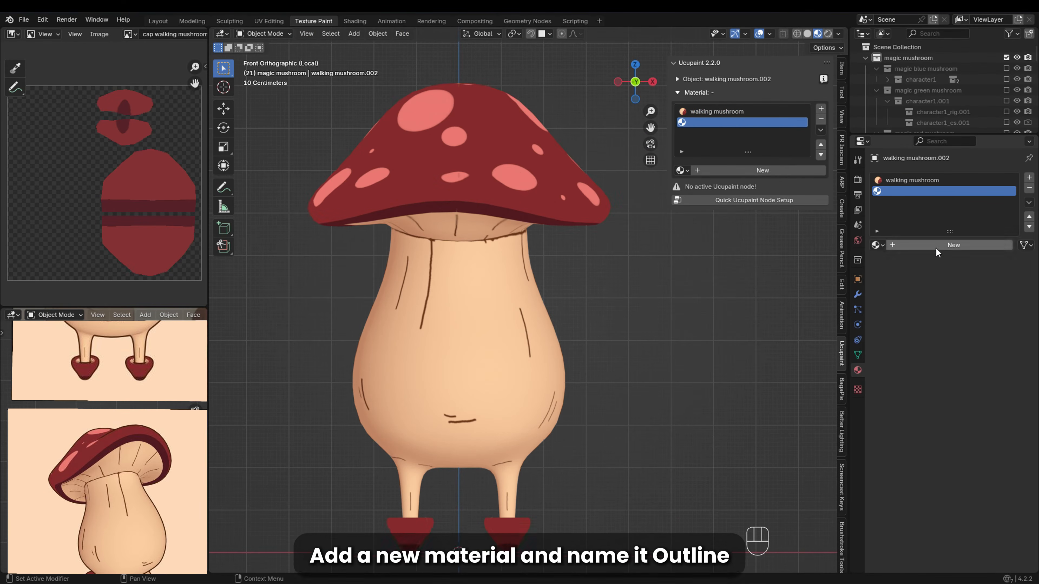
pyautogui.doubleClick(926, 190)
pyautogui.write('outline walking mushroom')
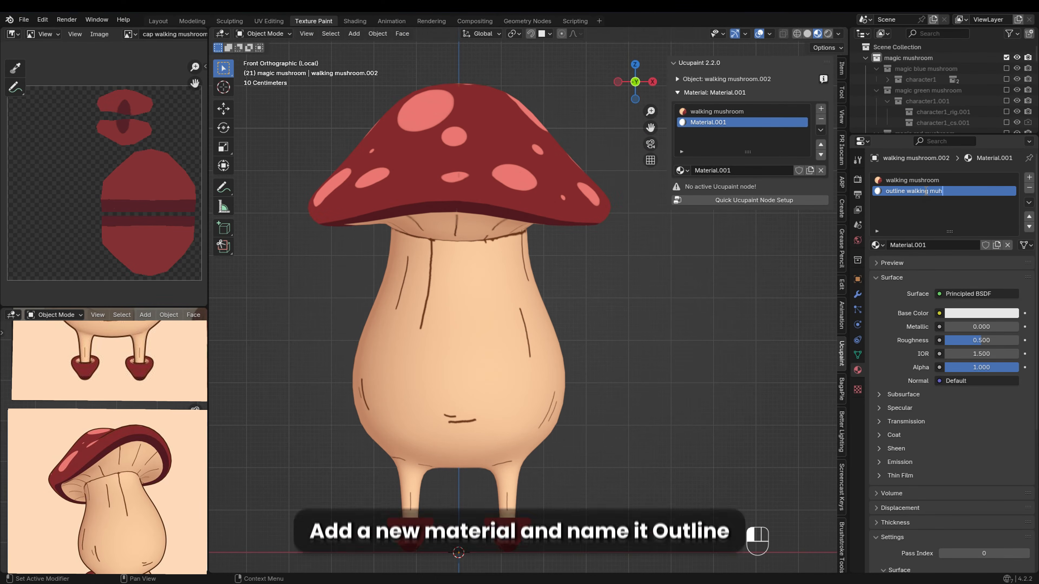
# Set the outline material's surface shader to Emission with a brown colour.
pyautogui.click(977, 294)
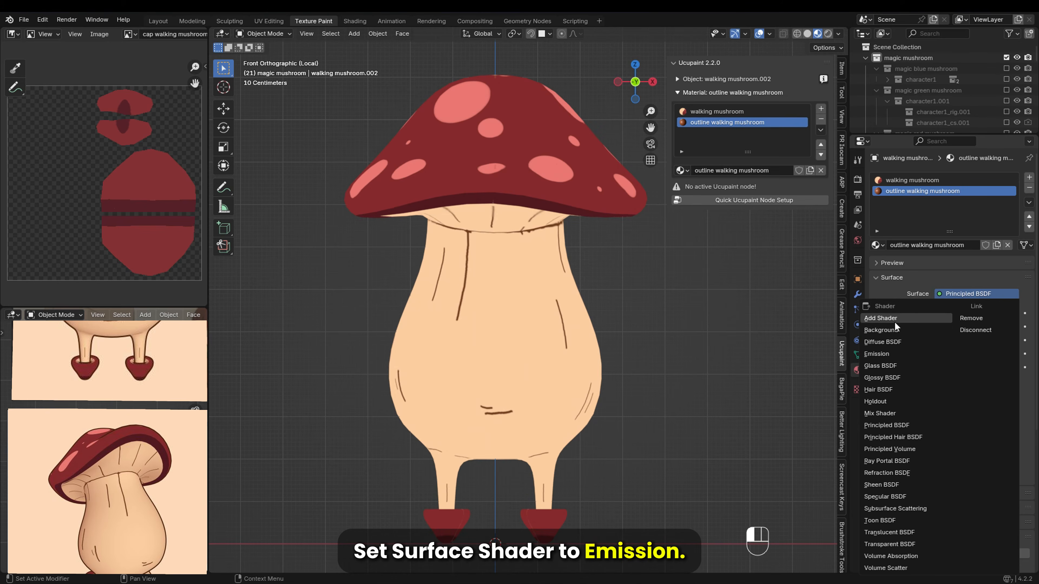
pyautogui.click(876, 354)
pyautogui.press('e')
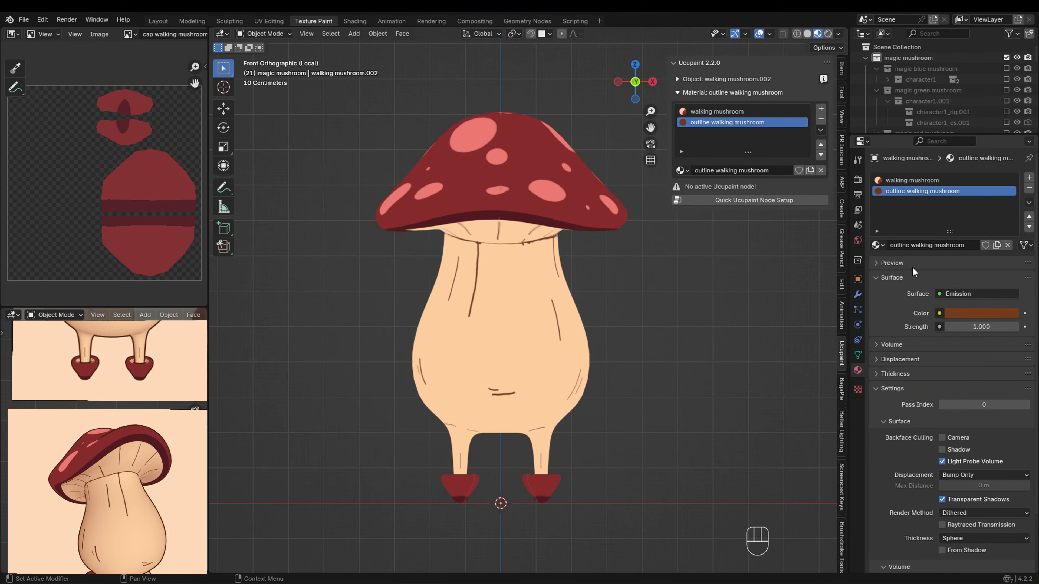
# Add a Solidify modifier to the mushroom mesh with flipped normals and a Material Offset of 1.
pyautogui.click(858, 296)
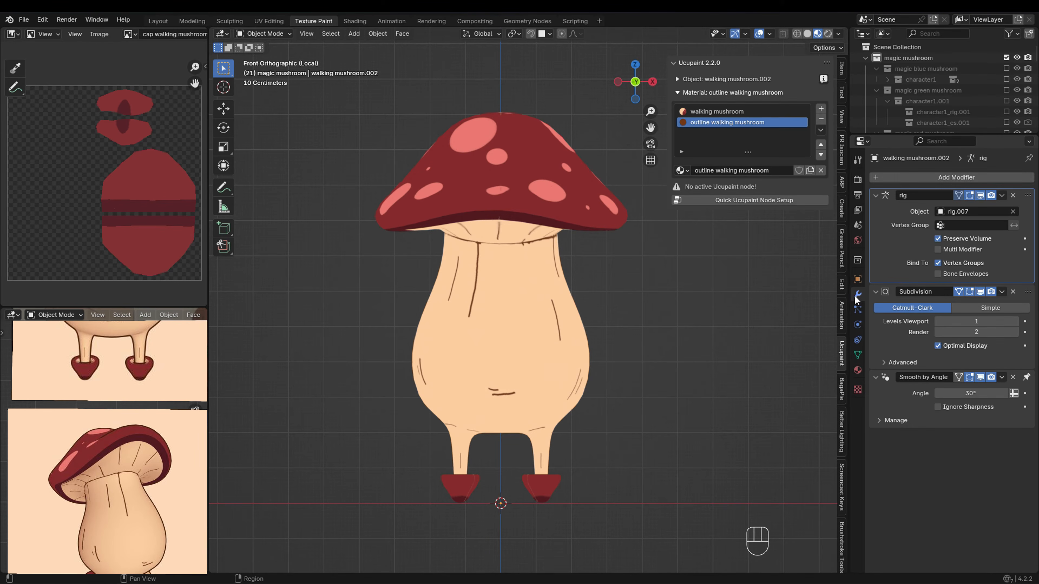
pyautogui.click(905, 181)
pyautogui.moveTo(881, 222)
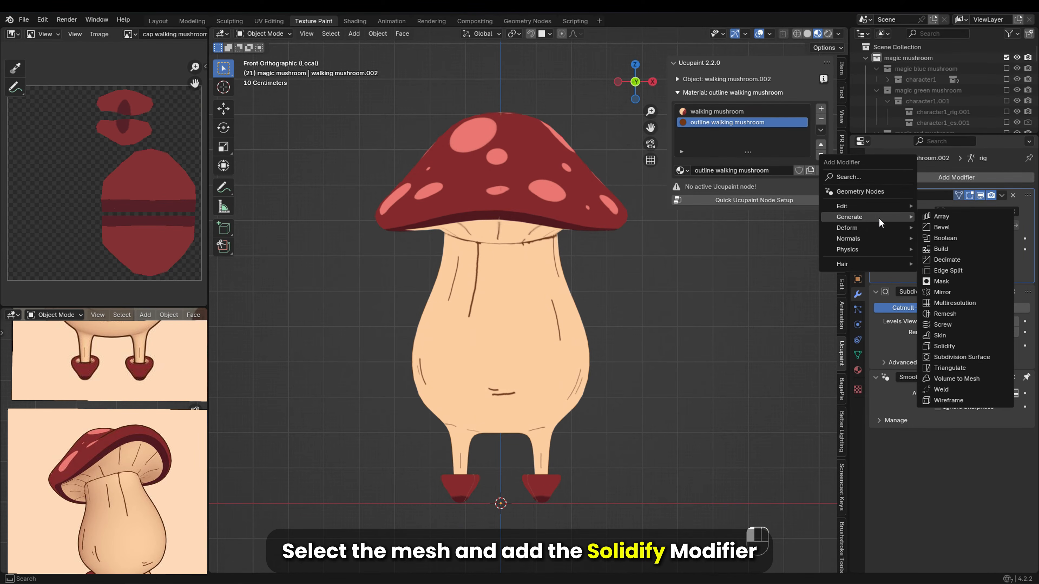
pyautogui.click(965, 346)
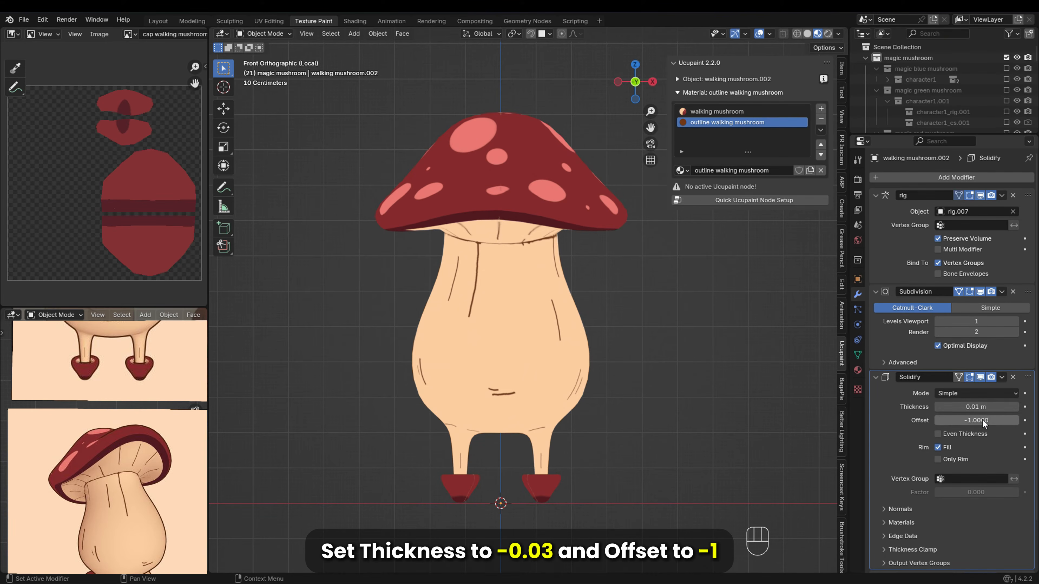
pyautogui.scroll(-3, 937, 486)
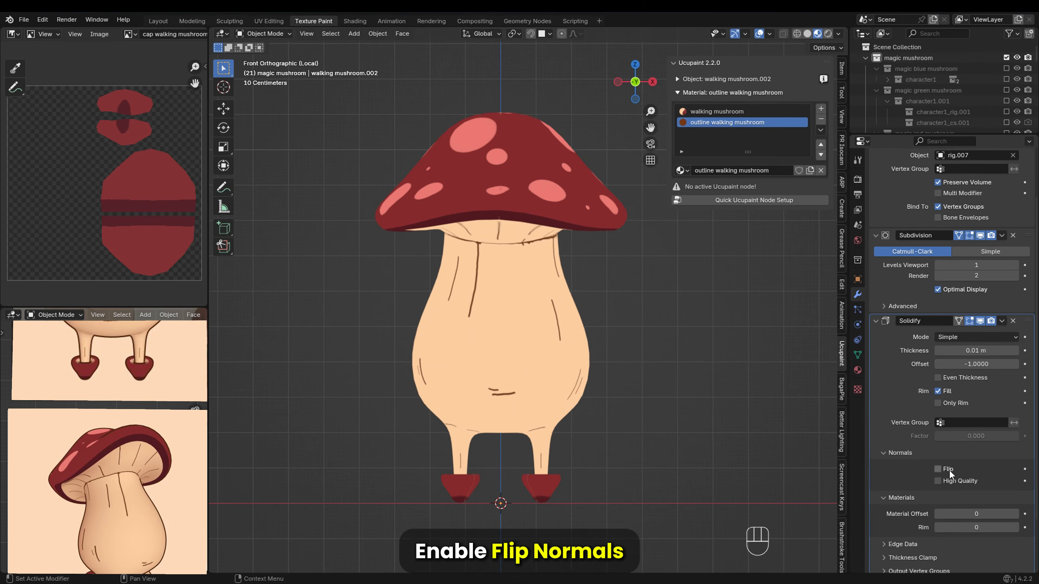
pyautogui.click(1015, 515)
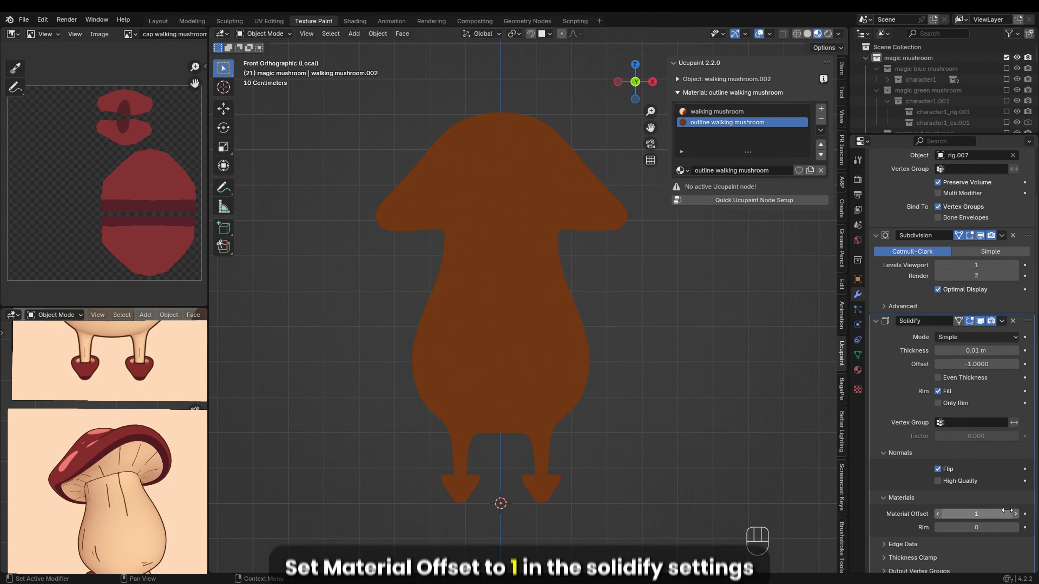
# Enable camera backface culling on the outline material and set the Solidify thickness to -0.05 m.
pyautogui.click(858, 370)
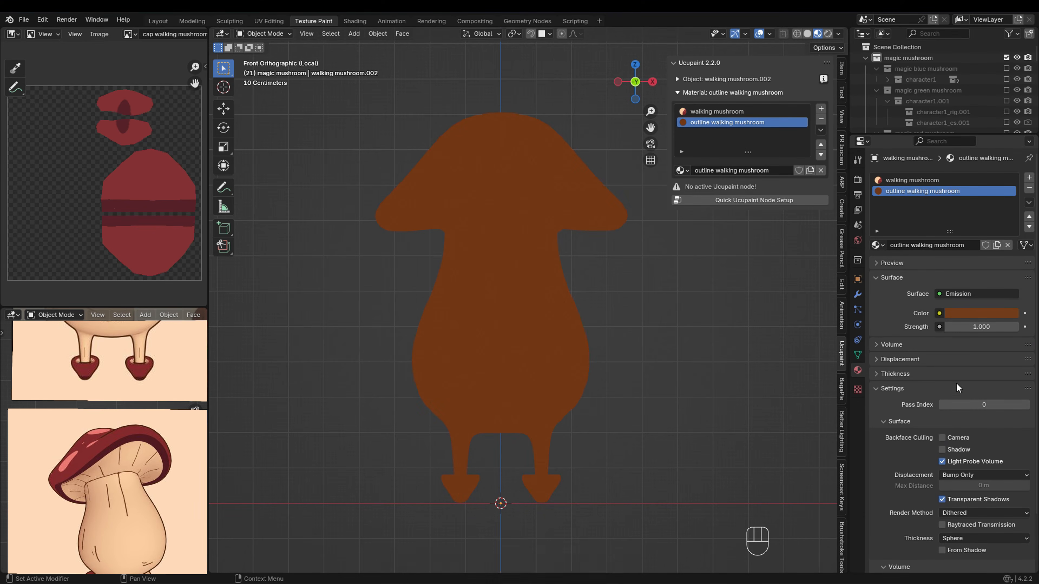
pyautogui.click(947, 438)
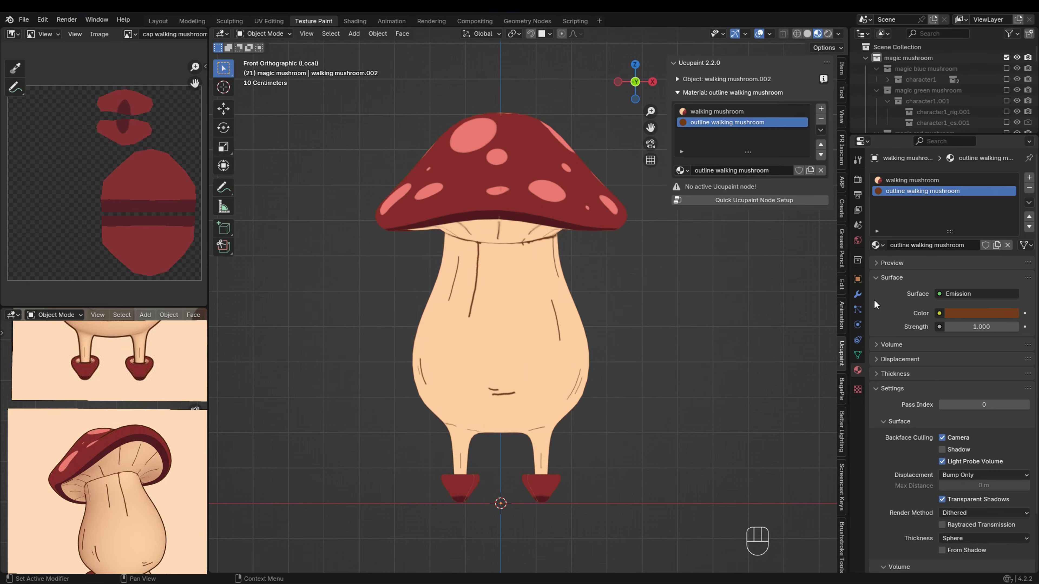
pyautogui.click(858, 295)
pyautogui.scroll(7, 570, 229)
pyautogui.moveTo(976, 407); pyautogui.dragTo(976, 407)
pyautogui.scroll(-5, 586, 343)
pyautogui.scroll(2, 586, 343)
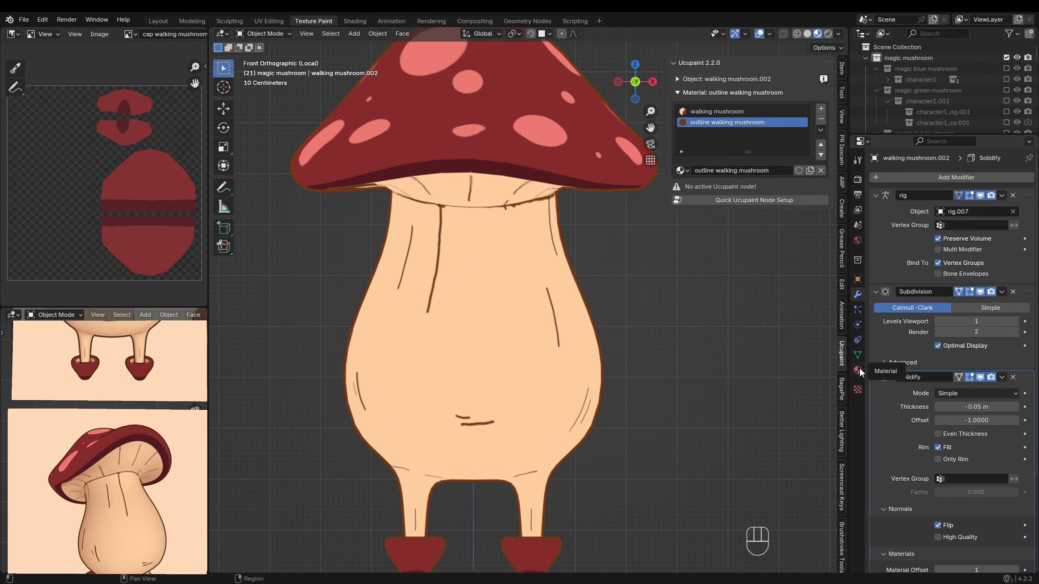
# Darken the outline material's emission colour to a deep brown, check the outline and select the walking mushroom material.
pyautogui.click(857, 370)
pyautogui.click(982, 313)
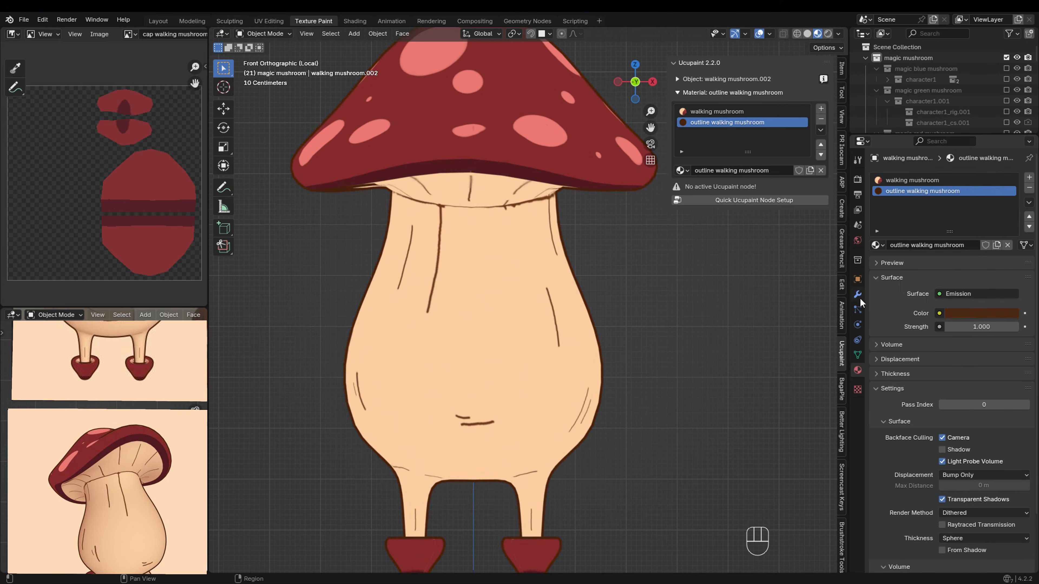
pyautogui.moveTo(654, 344); pyautogui.dragTo(630, 361, button='middle')
pyautogui.press('`')
pyautogui.press('`')
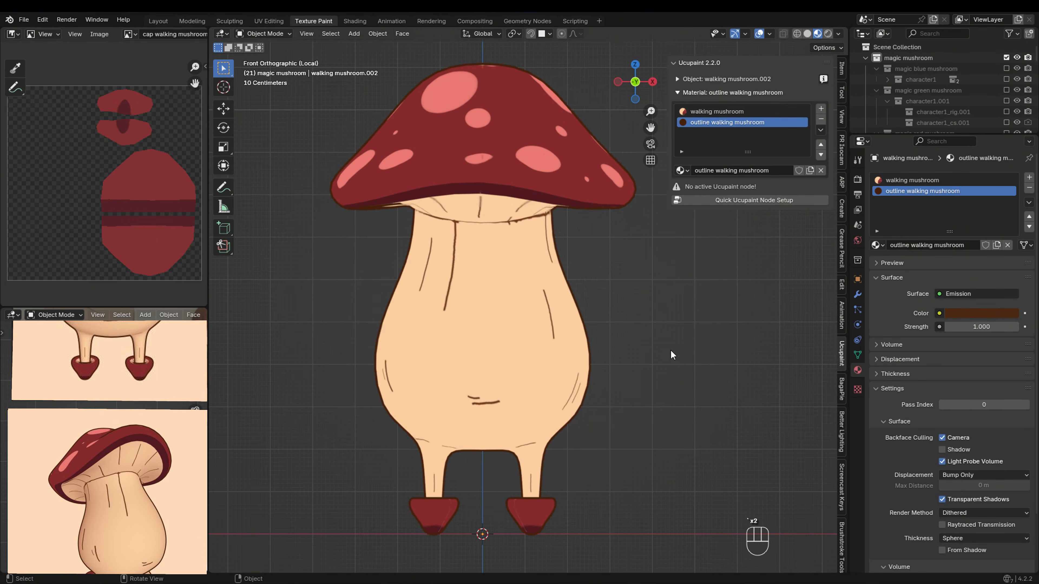
pyautogui.click(716, 111)
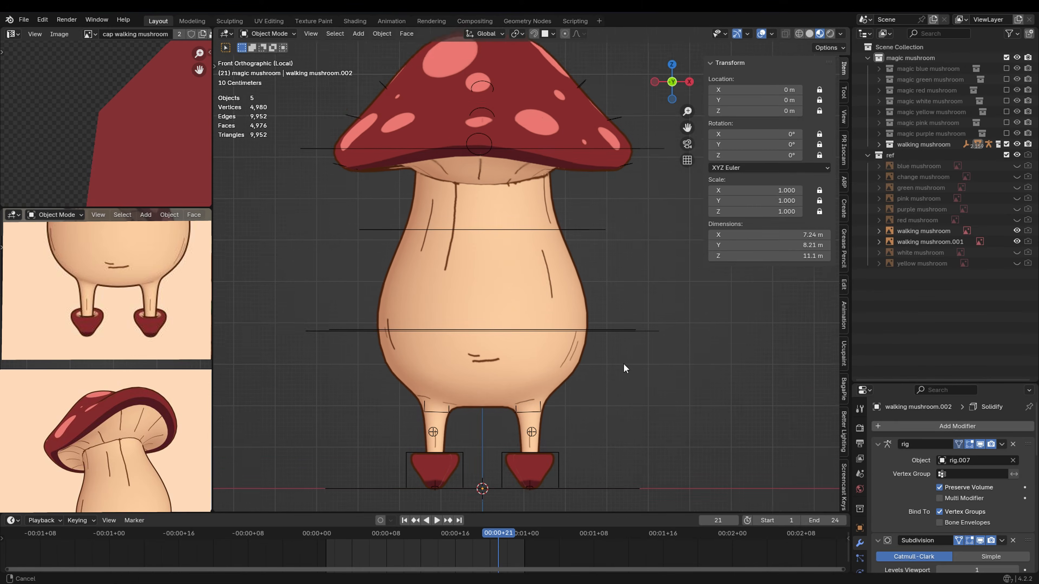
# Select the mushroom's rig, maximize the 3D viewport and start animation playback.
pyautogui.click(624, 330)
pyautogui.click(843, 481)
pyautogui.click(718, 63)
pyautogui.press('n')
pyautogui.hotkey('ctrl', 'space')
pyautogui.scroll(-2, 684, 242)
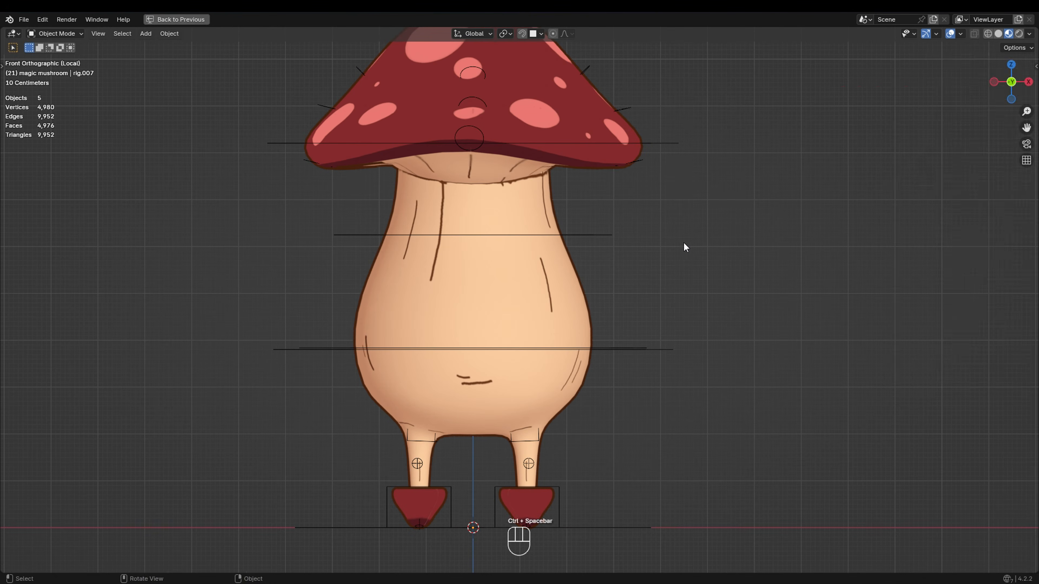
pyautogui.press('n')
pyautogui.moveTo(925, 282); pyautogui.dragTo(953, 282)
pyautogui.press('n')
pyautogui.press('space')
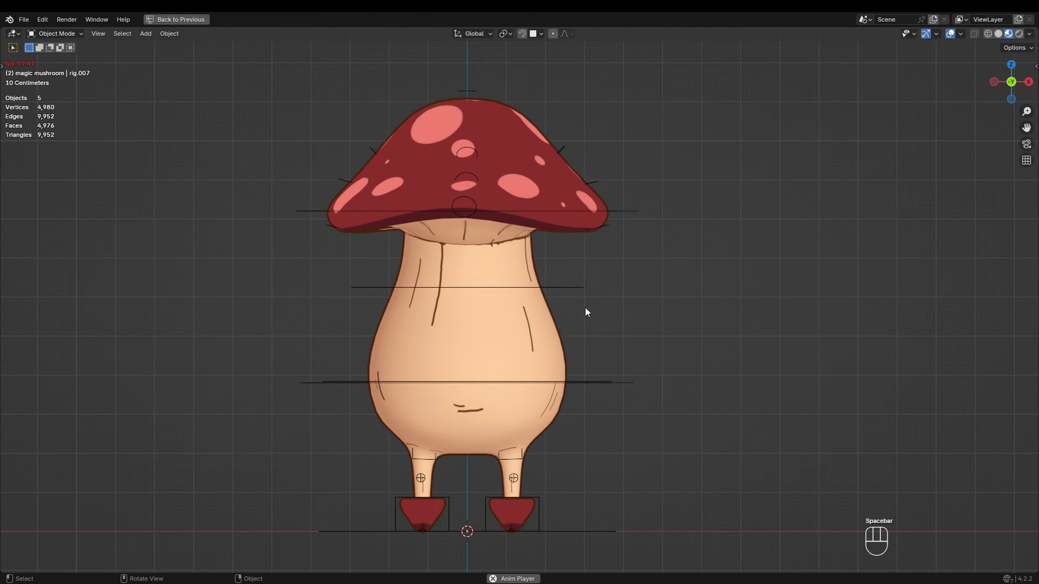
# Switch the rig to Pose Mode and test the wiggle motion by rotating and moving body bones during playback.
pyautogui.click(571, 288)
pyautogui.press('q')
pyautogui.click(531, 312)
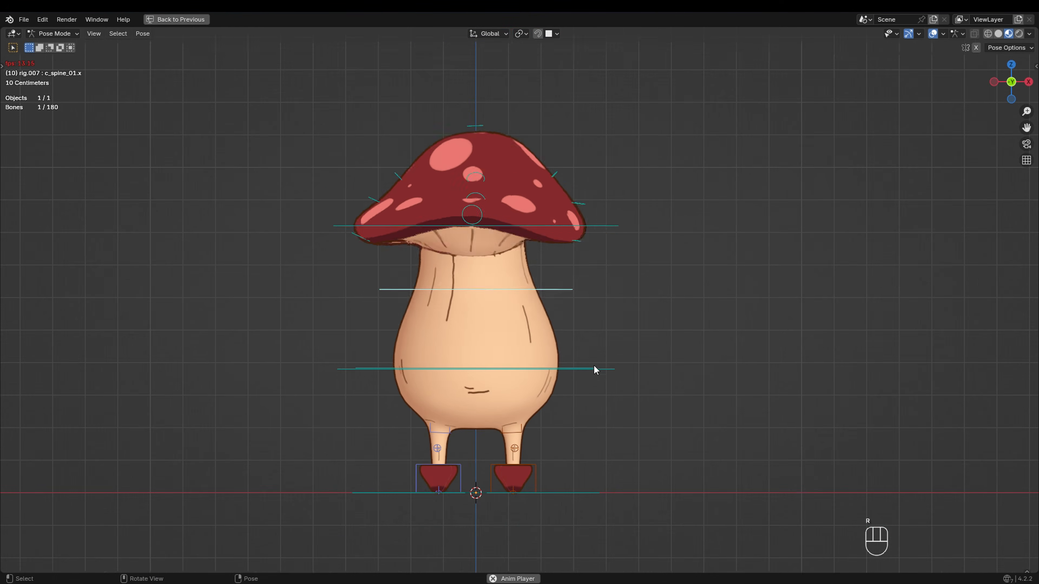
pyautogui.click(622, 335)
pyautogui.press('r')
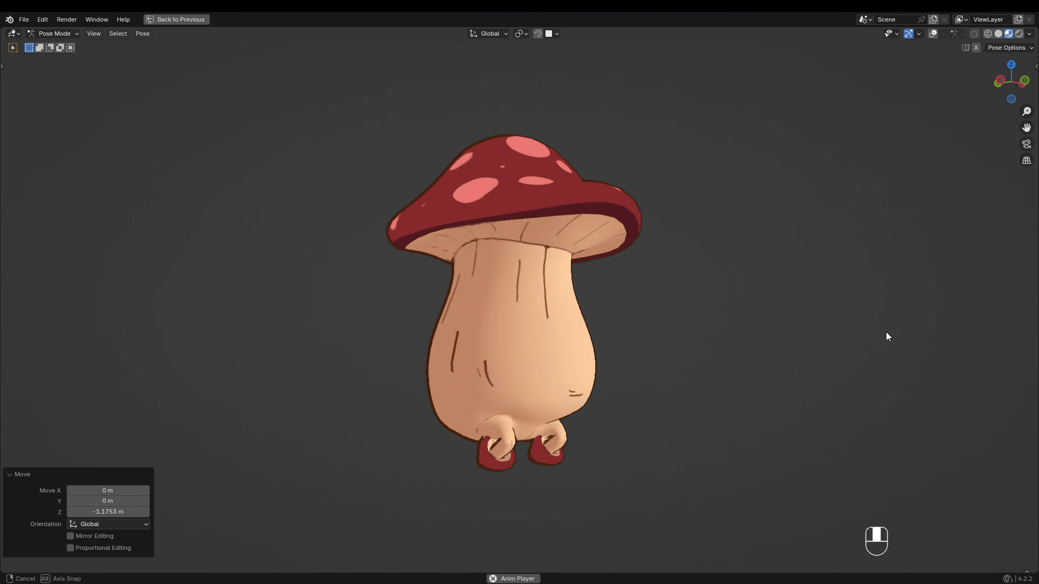
pyautogui.press('r')
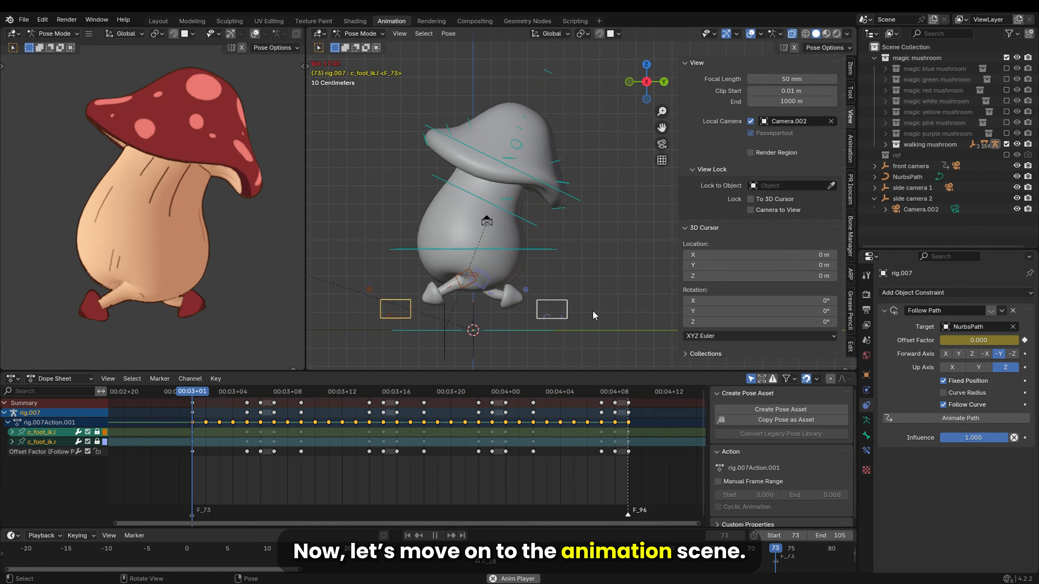
# Stop playback and review the three walking poses at frames 73, 77 and 78, plus the mirrored pose at frame 81.
pyautogui.press('space')
pyautogui.click(194, 392)
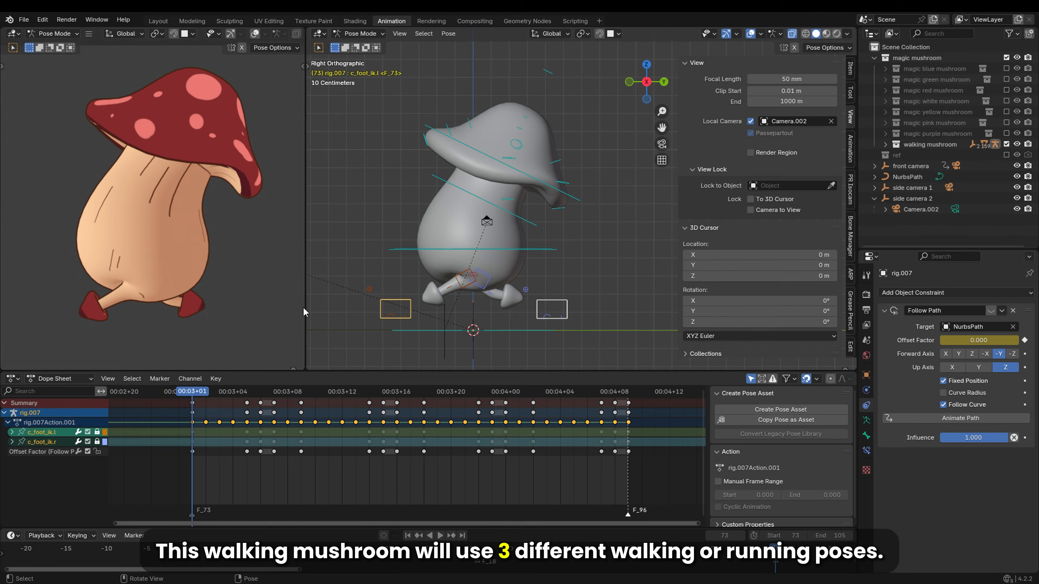
pyautogui.click(248, 391)
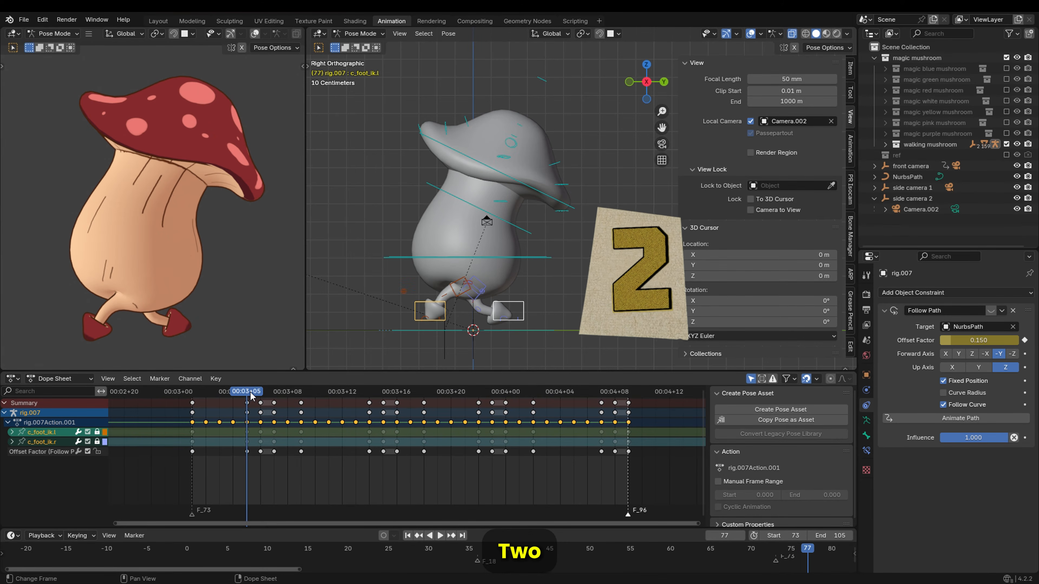
pyautogui.moveTo(250, 391); pyautogui.dragTo(260, 392)
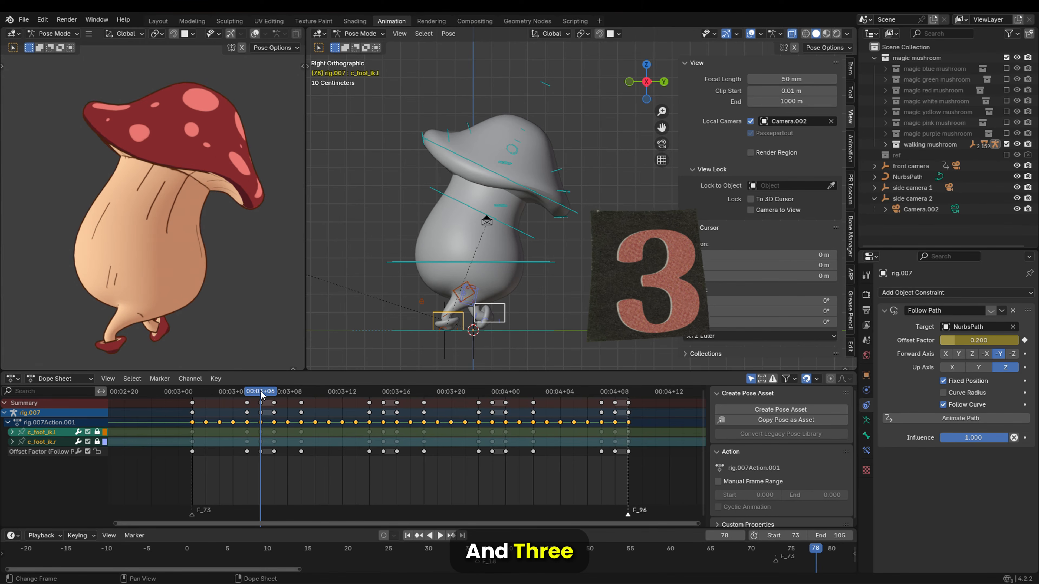
pyautogui.click(302, 394)
pyautogui.click(288, 474)
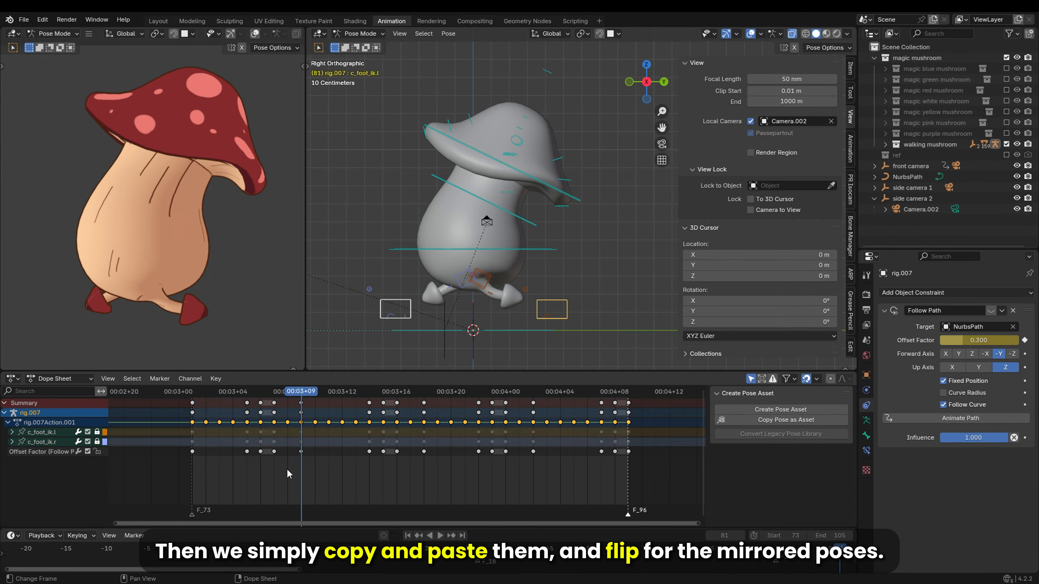
# Paste the copied pose keyframes flipped at frame 81 for the mirrored walking pose.
pyautogui.rightClick(304, 406)
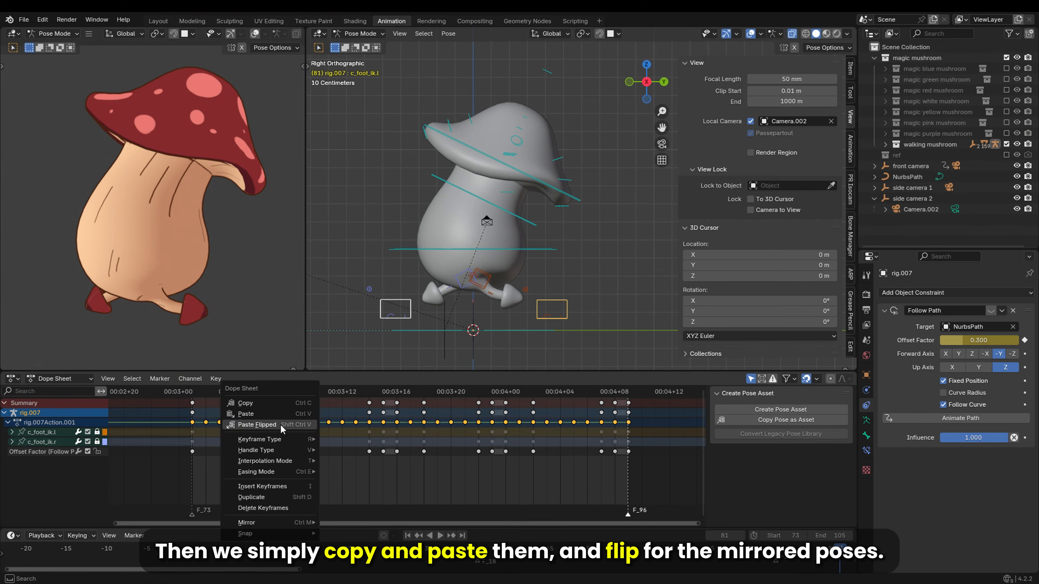
pyautogui.click(296, 426)
pyautogui.press('space')
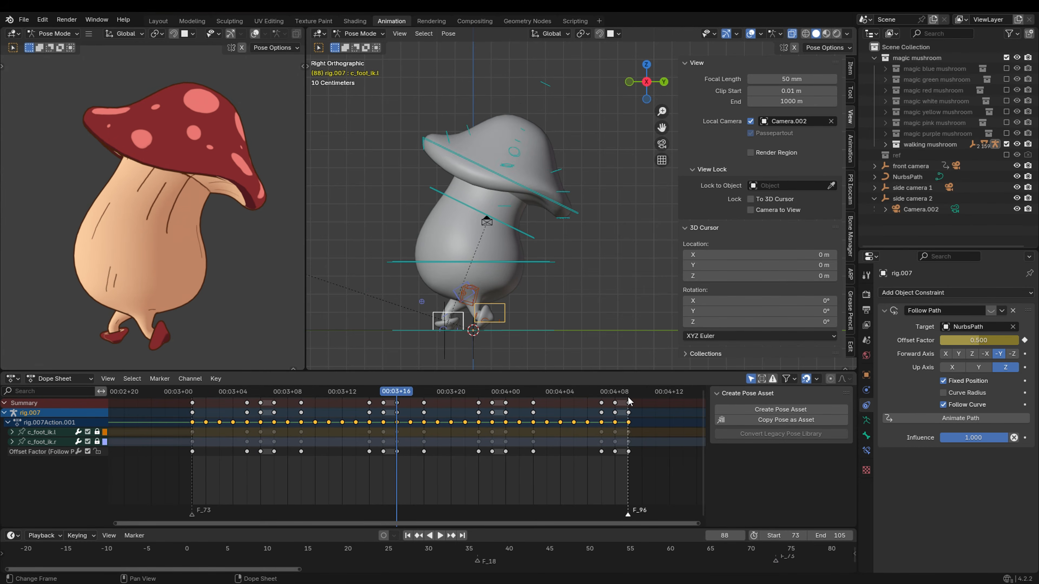
# Set the main viewport's local camera to Camera.001 and view the rig and its curved path in Object Mode at frame 73.
pyautogui.scroll(-3, 244, 106)
pyautogui.press('n')
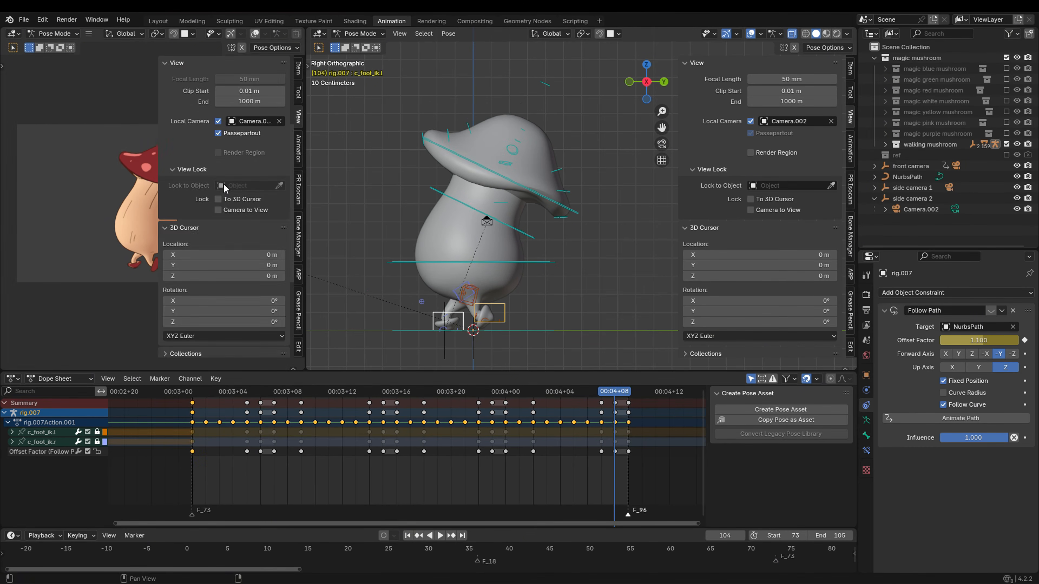
pyautogui.press('n')
pyautogui.click(790, 121)
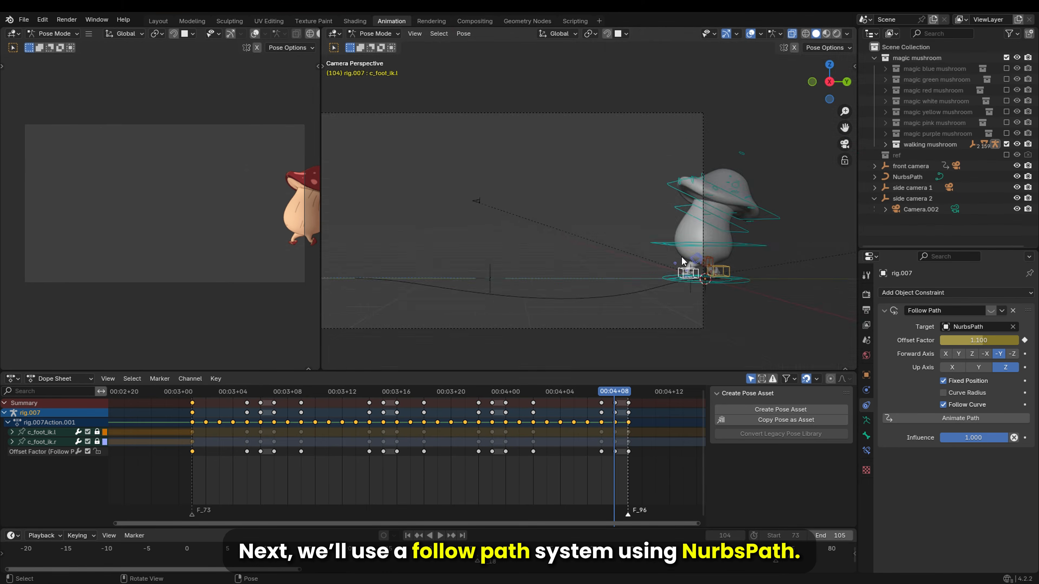
pyautogui.moveTo(572, 221); pyautogui.dragTo(598, 229, button='middle')
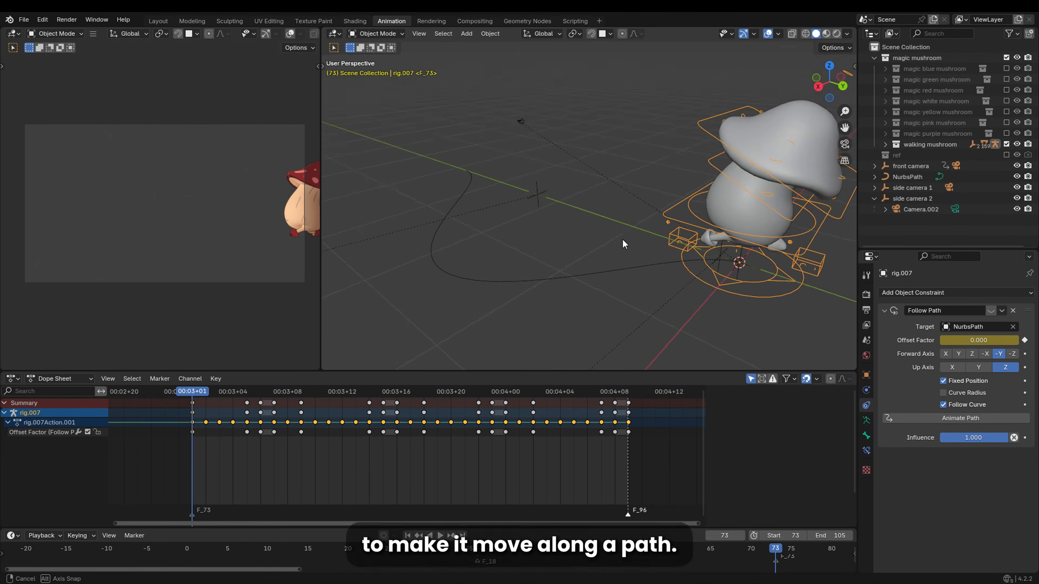
pyautogui.moveTo(623, 239); pyautogui.dragTo(603, 248, button='middle')
pyautogui.scroll(-1, 754, 293)
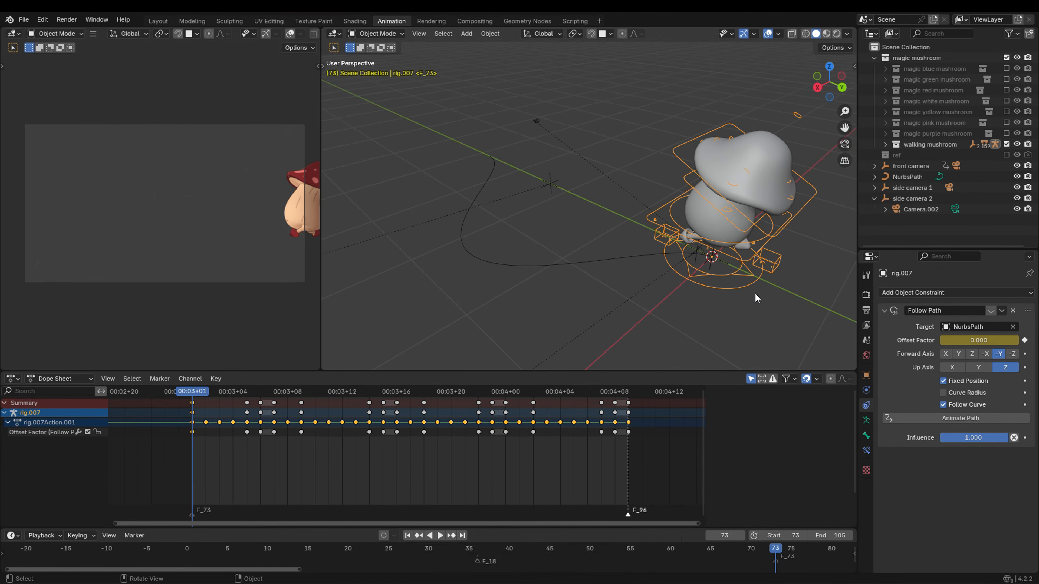
# Enable the rig's Follow Path constraint targeting NurbsPath and play the animation to check the movement along the path.
pyautogui.click(926, 292)
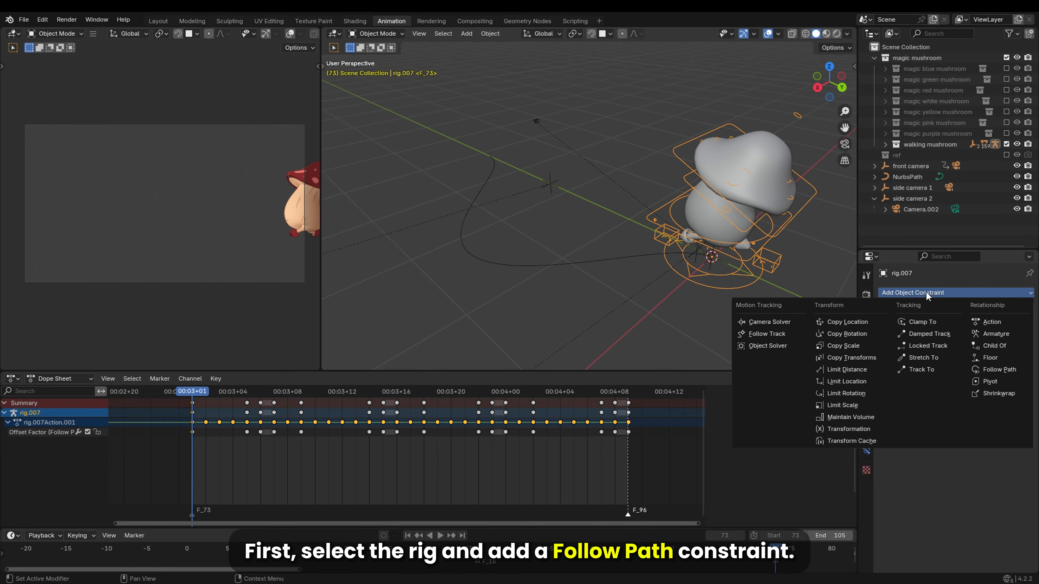
pyautogui.click(994, 369)
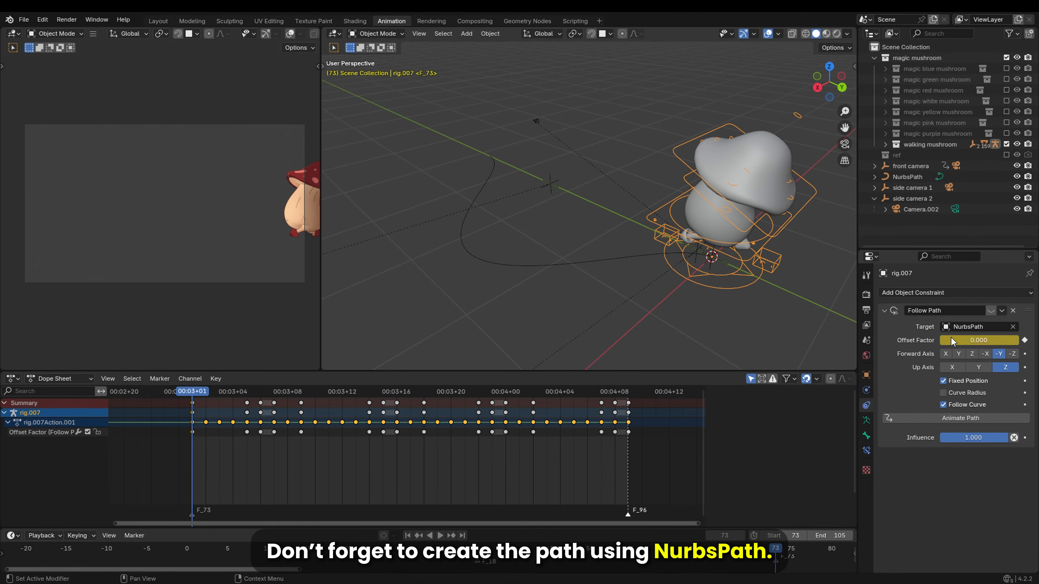
pyautogui.click(991, 310)
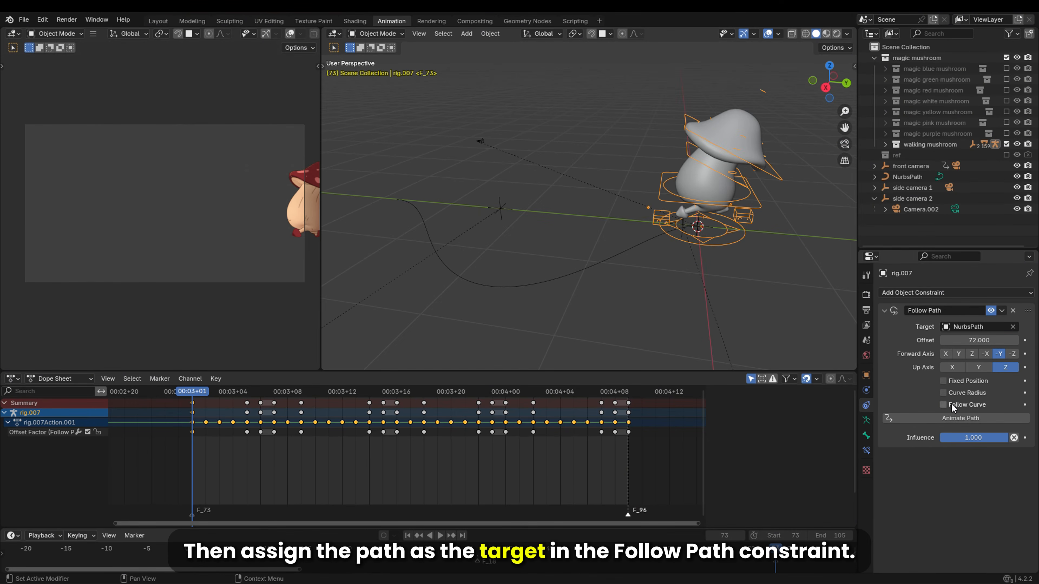
pyautogui.press('space')
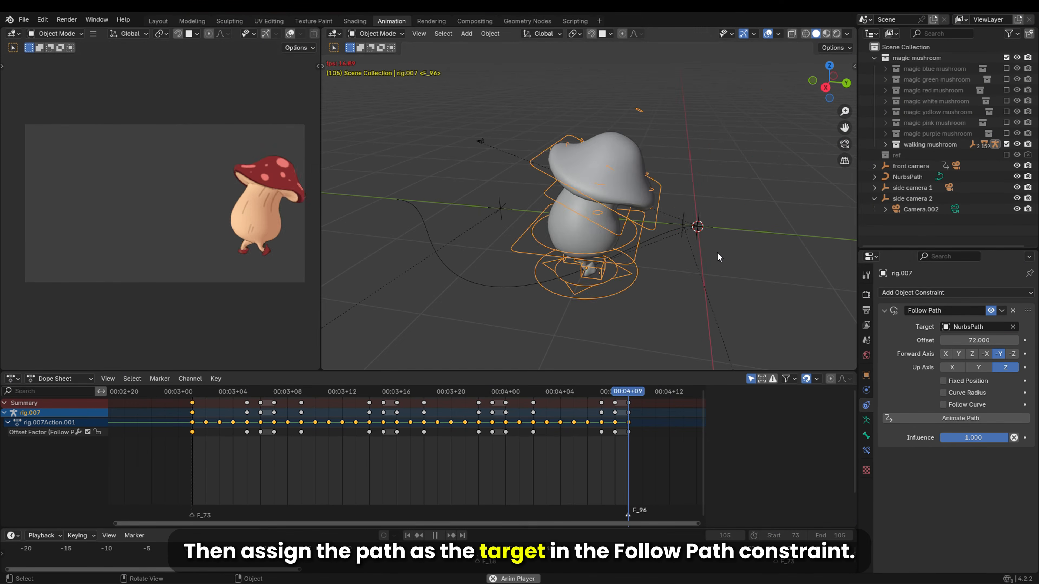
pyautogui.press('KP_7')
pyautogui.moveTo(616, 192); pyautogui.dragTo(663, 264, button='middle')
pyautogui.press('KP_3')
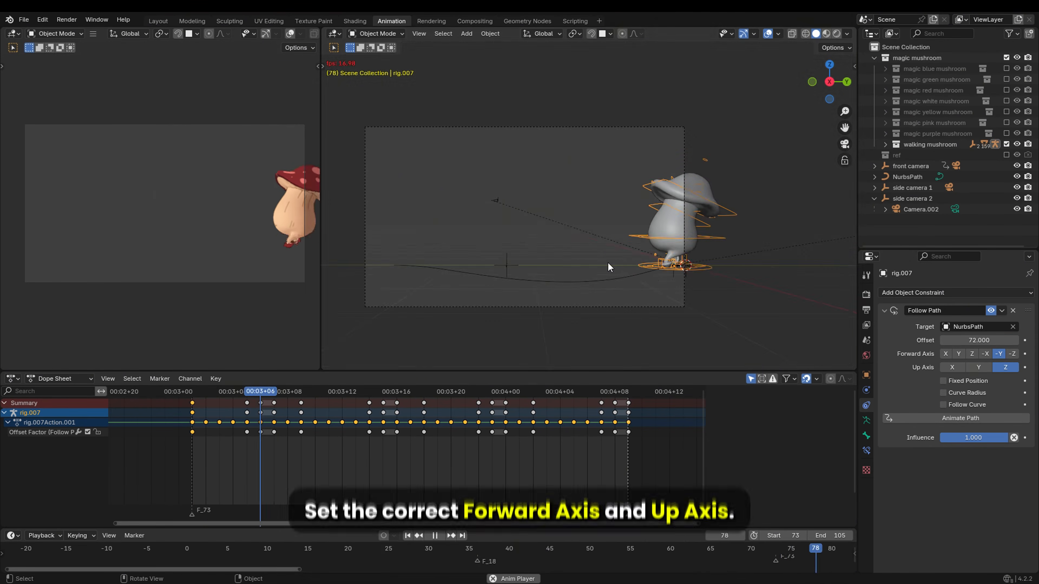
pyautogui.moveTo(607, 267); pyautogui.dragTo(674, 285, button='middle')
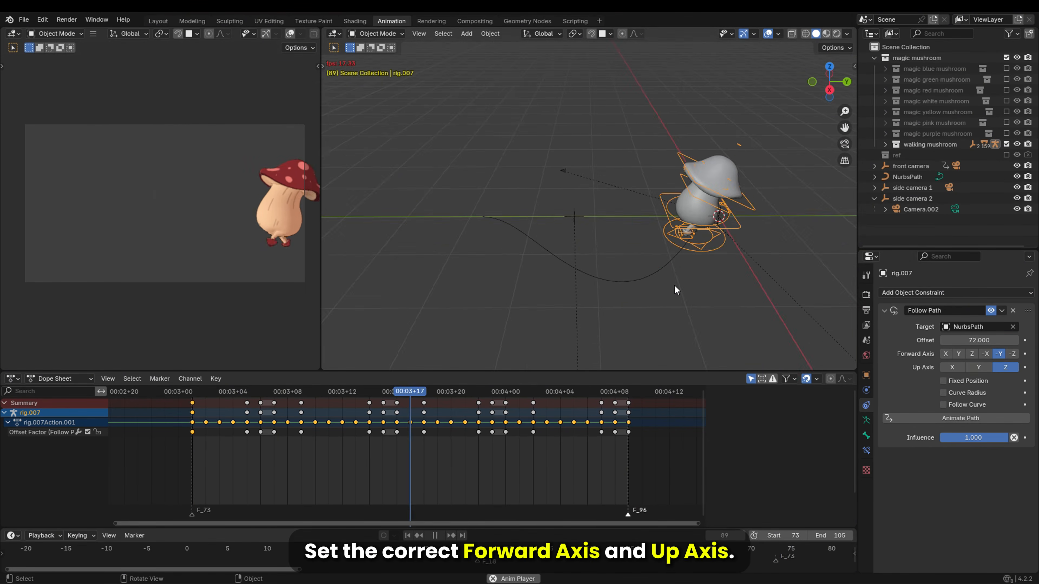
# Enable Follow Curve and Fixed Position on the rig's Follow Path constraint, checking the walk during playback.
pyautogui.click(956, 406)
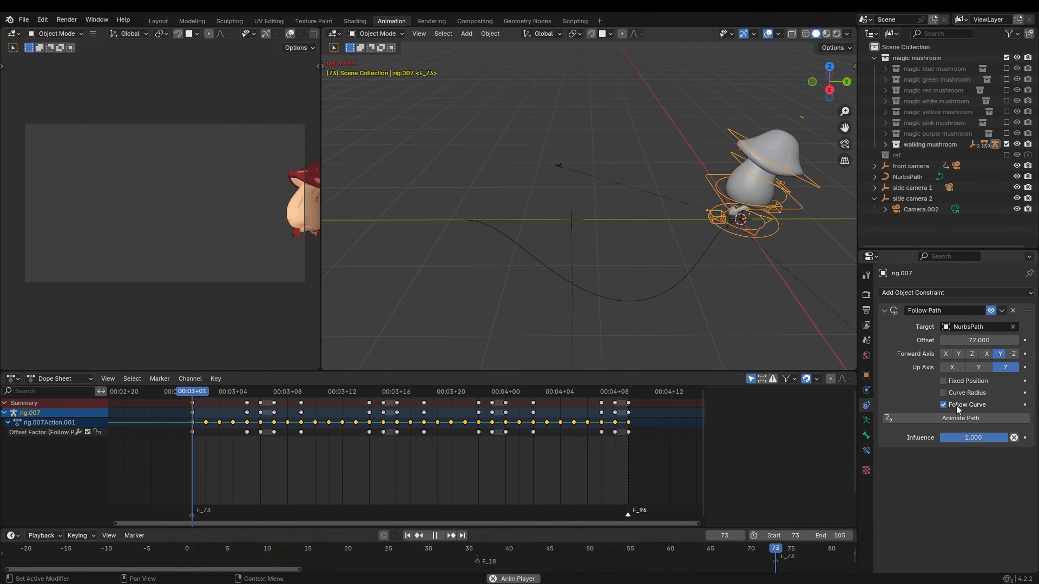
pyautogui.press('KP_3')
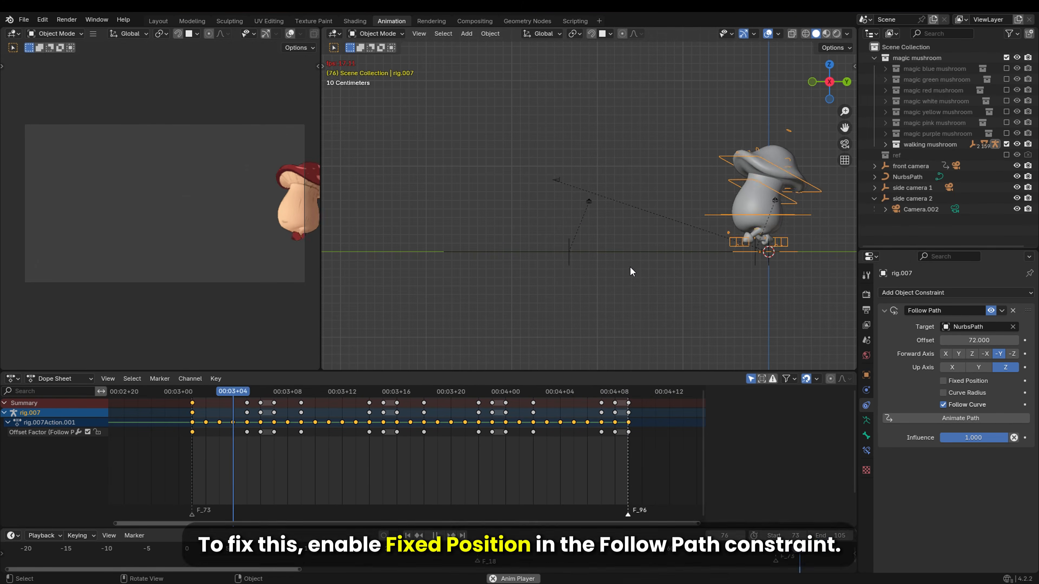
pyautogui.click(963, 382)
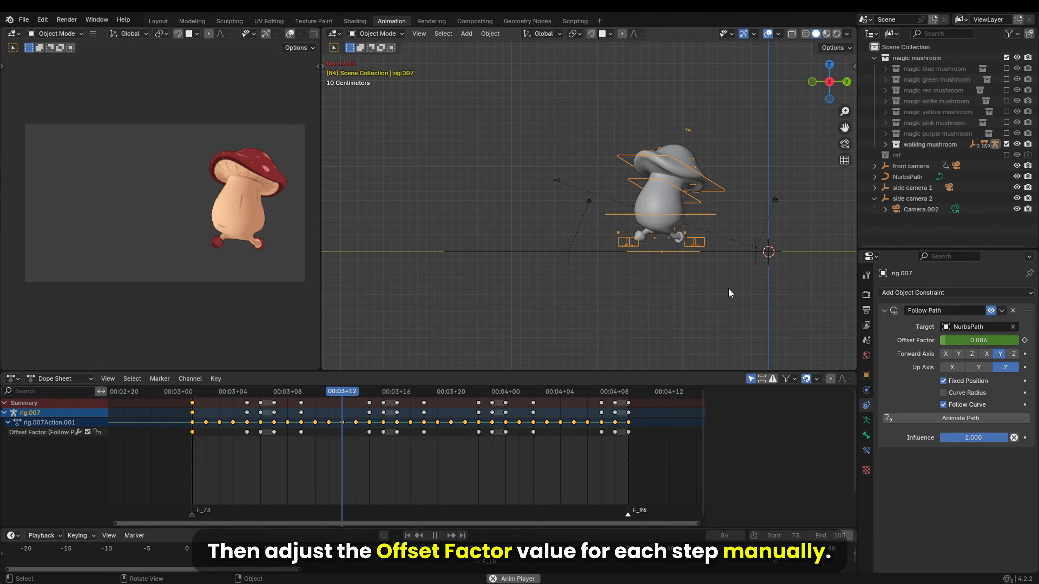
pyautogui.moveTo(798, 320); pyautogui.dragTo(660, 286, button='middle')
pyautogui.press('`')
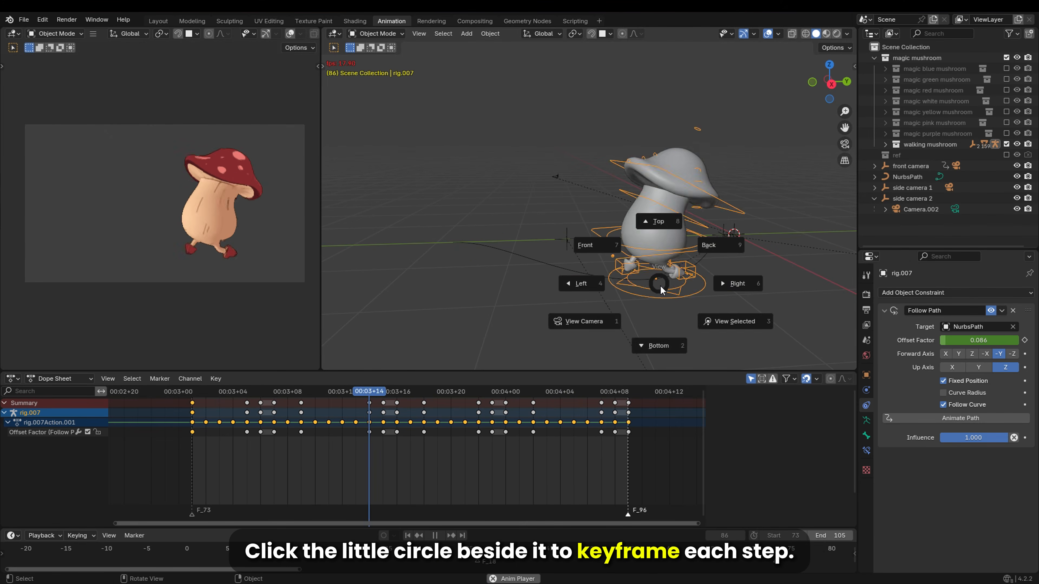
pyautogui.press('Escape')
pyautogui.press('space')
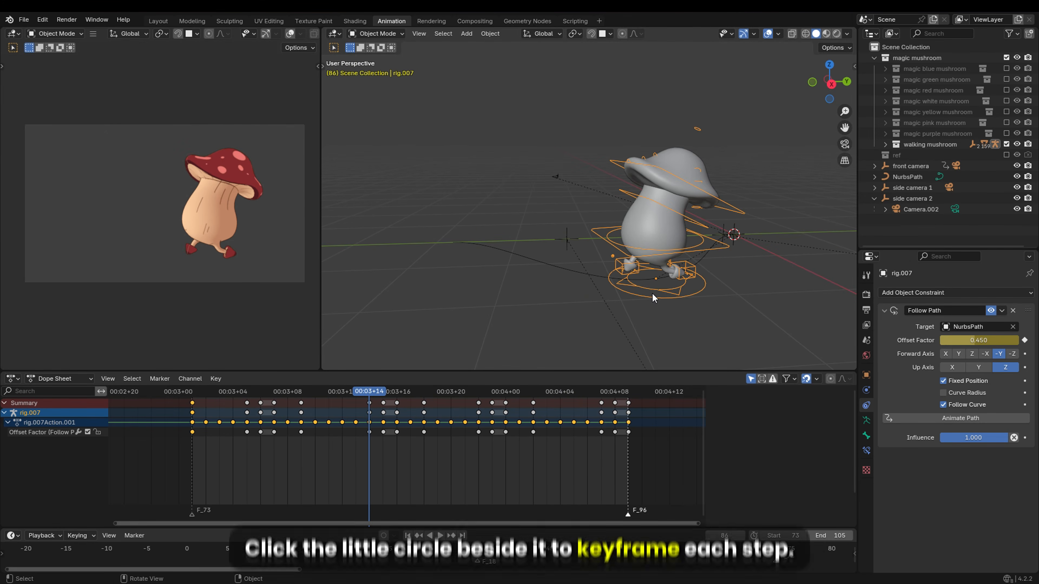
# Examine the keyframed Offset Factor of the Follow Path constraint at each walking step from frame 73 to frame 90.
pyautogui.click(189, 393)
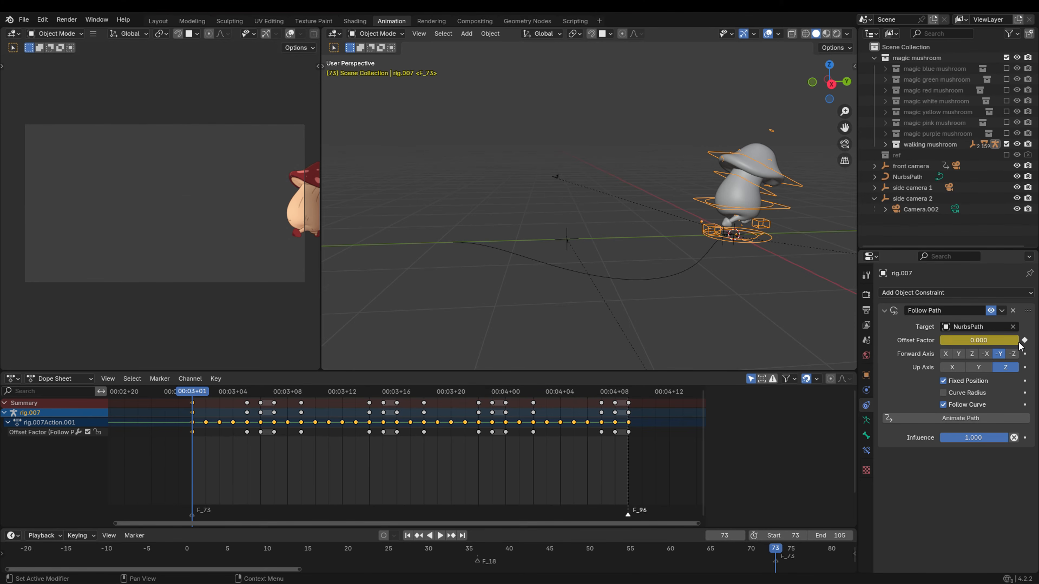
pyautogui.moveTo(696, 264); pyautogui.dragTo(672, 279, button='middle')
pyautogui.scroll(2, 659, 279)
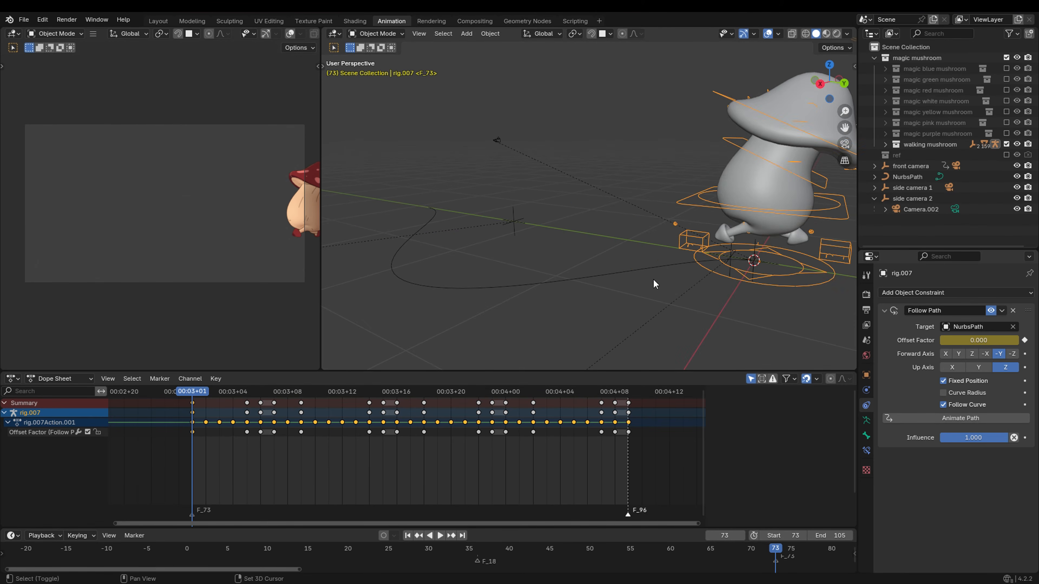
pyautogui.click(248, 402)
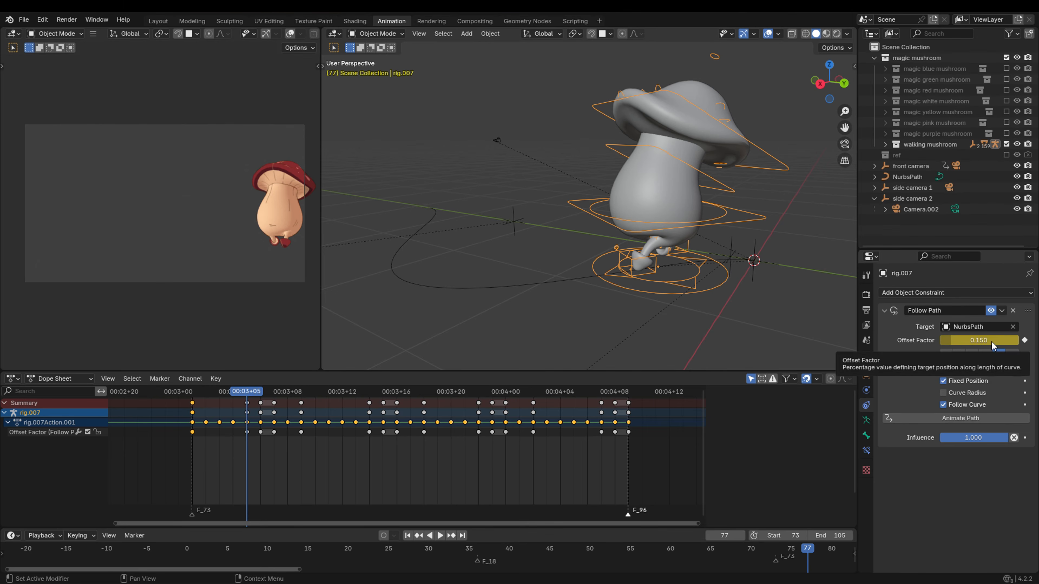
pyautogui.moveTo(990, 342); pyautogui.dragTo(1013, 342)
pyautogui.press('Escape')
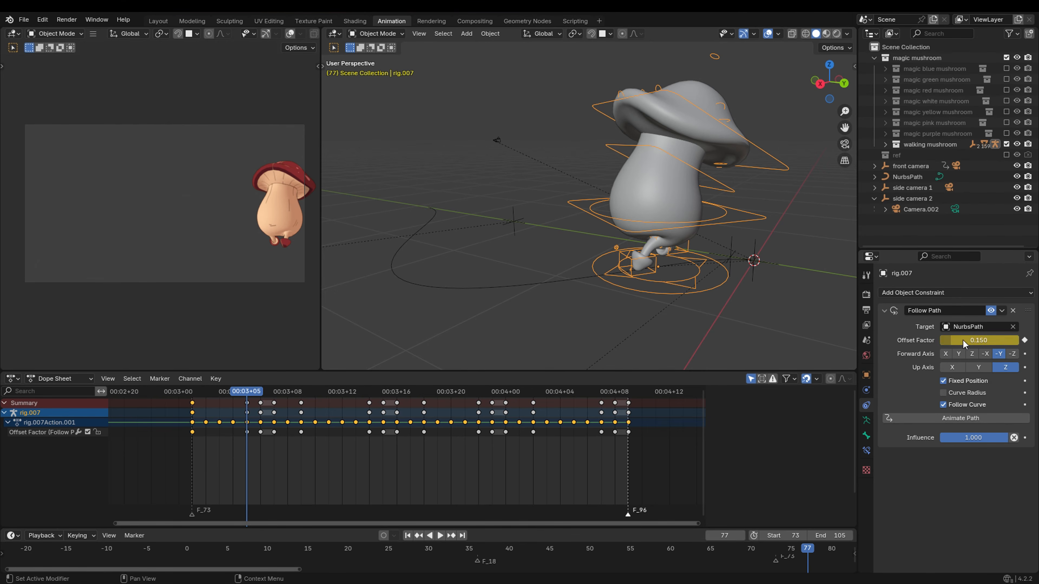
pyautogui.click(260, 395)
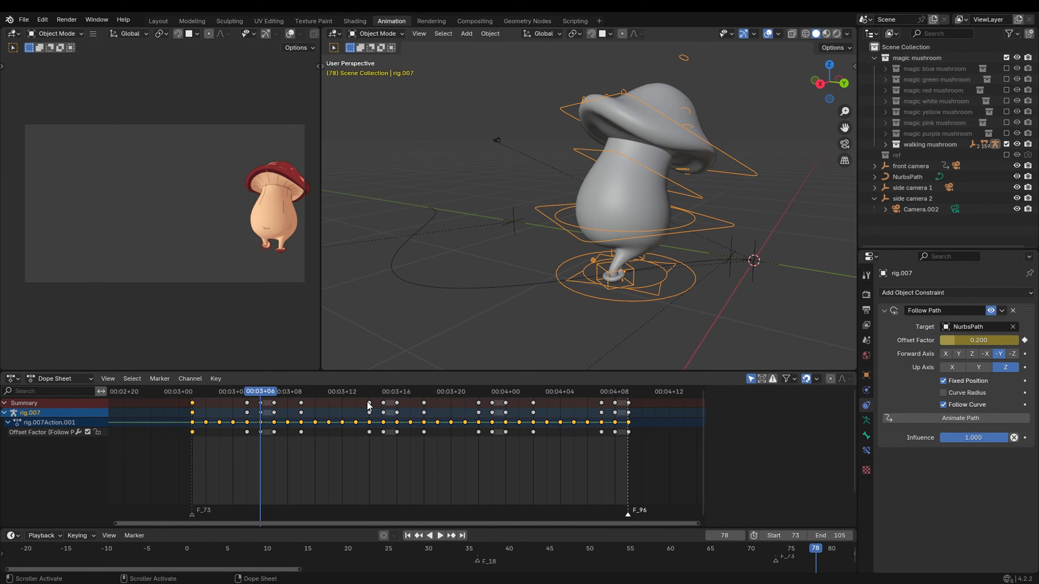
pyautogui.click(274, 395)
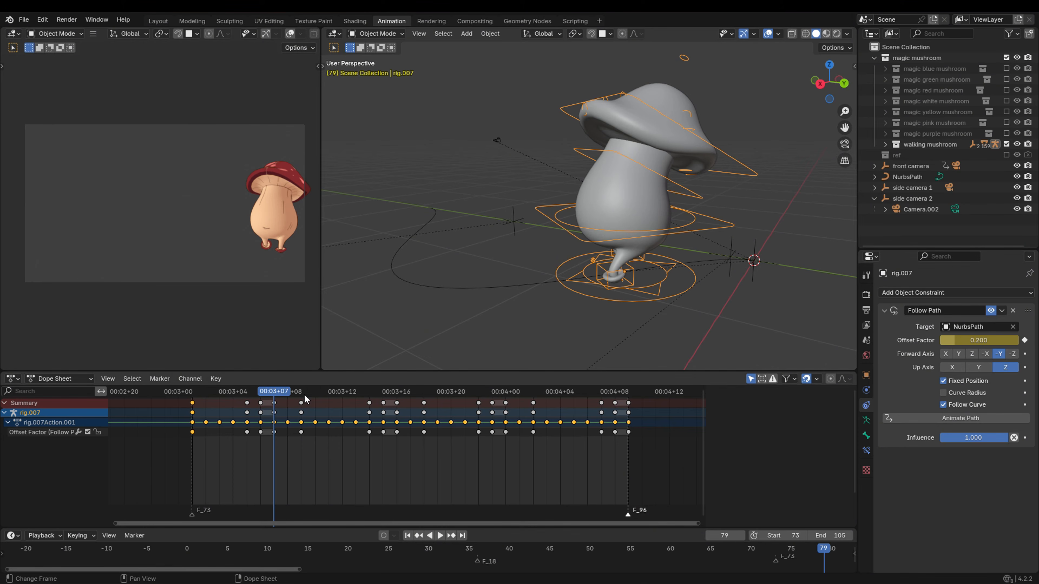
pyautogui.moveTo(303, 394); pyautogui.dragTo(424, 392)
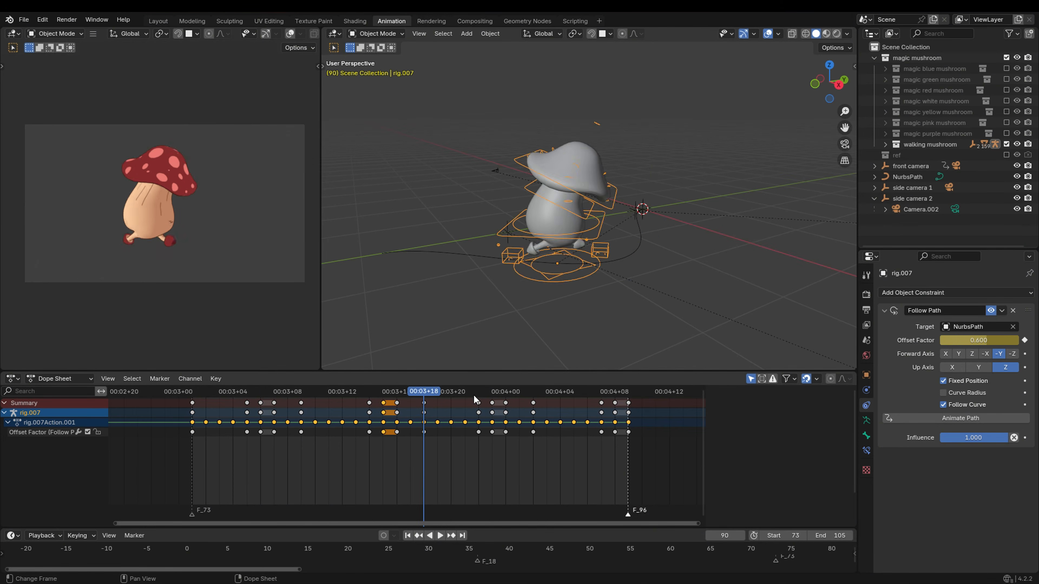
# Play the walk along the path from the camera view, stop it and return to the first frame.
pyautogui.press('space')
pyautogui.press('KP_0')
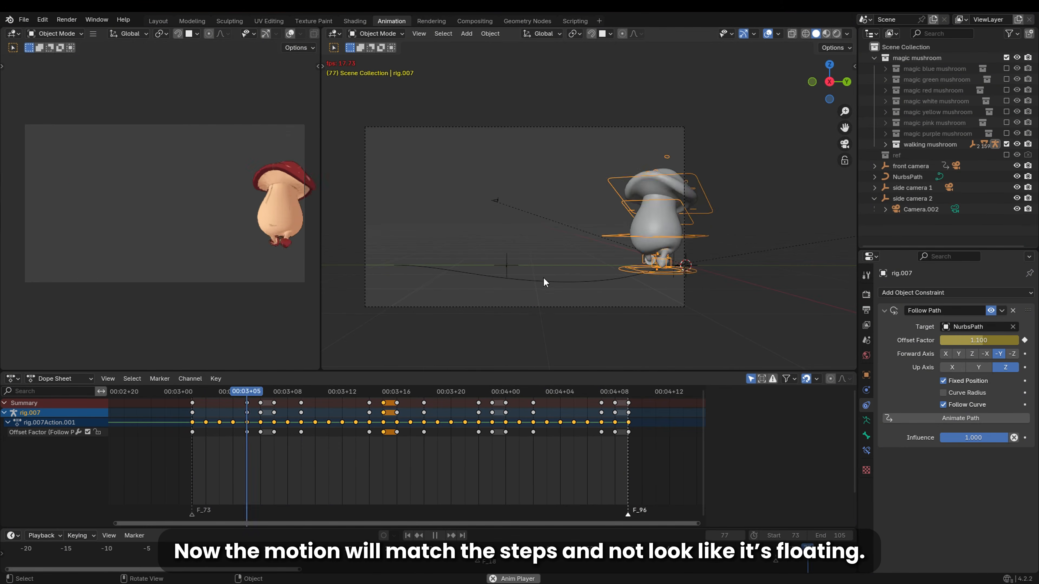
pyautogui.keyDown('shift'); pyautogui.moveTo(549, 278); pyautogui.dragTo(591, 277, button='middle'); pyautogui.keyUp('shift')
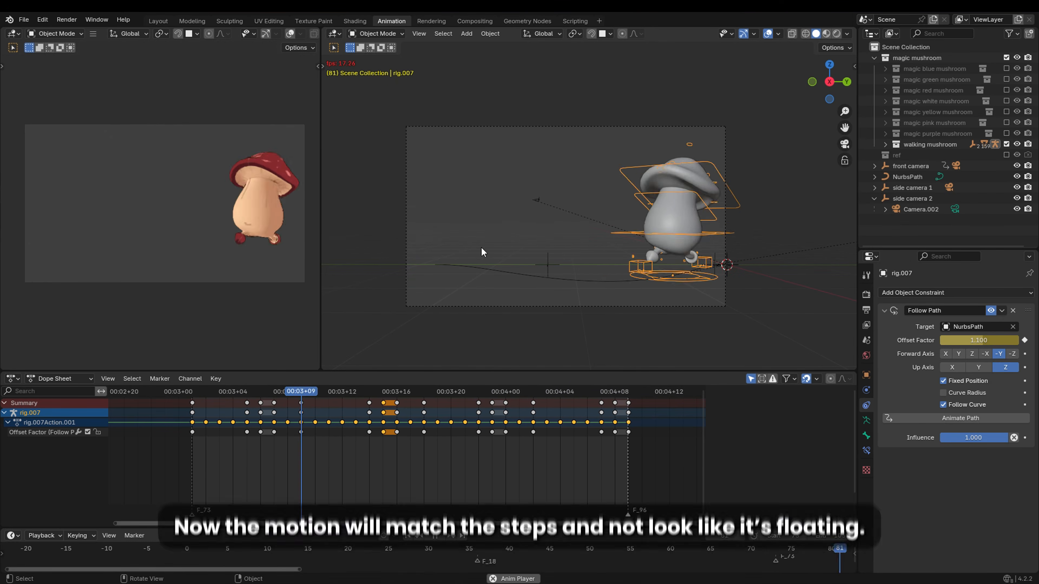
pyautogui.press('space')
pyautogui.hotkey('shift', 'Left')
# Open the Wiggle 2 settings and switch the mushroom rig to Pose Mode.
pyautogui.click(854, 67)
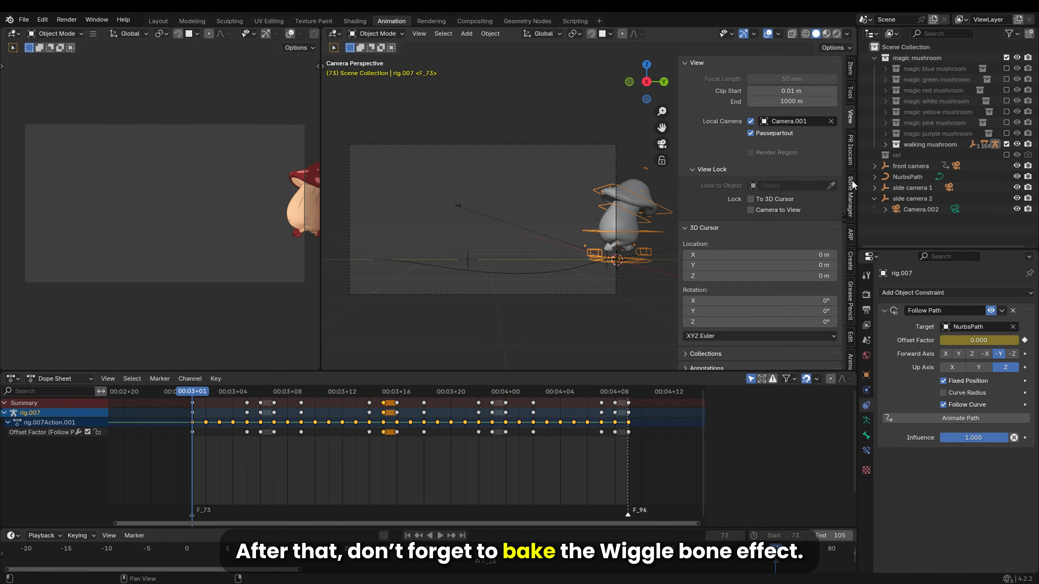
pyautogui.scroll(-3, 852, 185)
pyautogui.click(851, 279)
pyautogui.press('q')
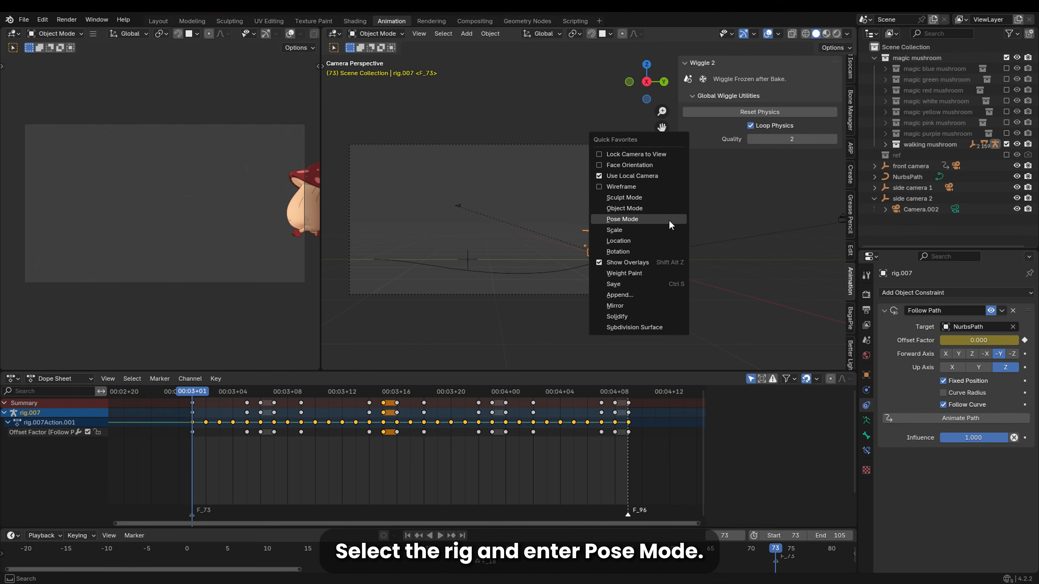
pyautogui.click(669, 220)
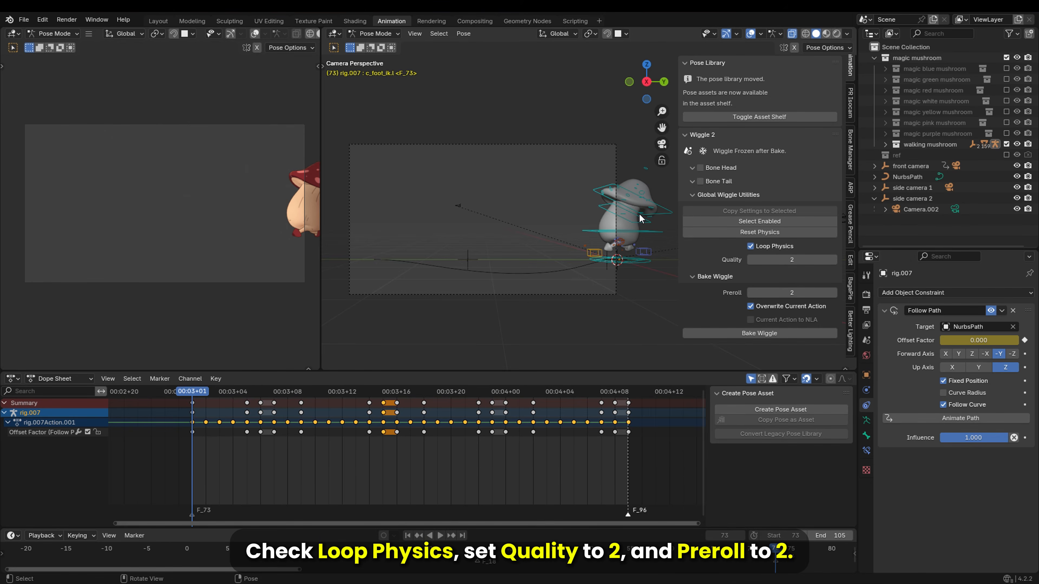
# Select all the rig's bones and bake the wiggle motion with Overwrite Current Action enabled.
pyautogui.moveTo(579, 142); pyautogui.dragTo(684, 343)
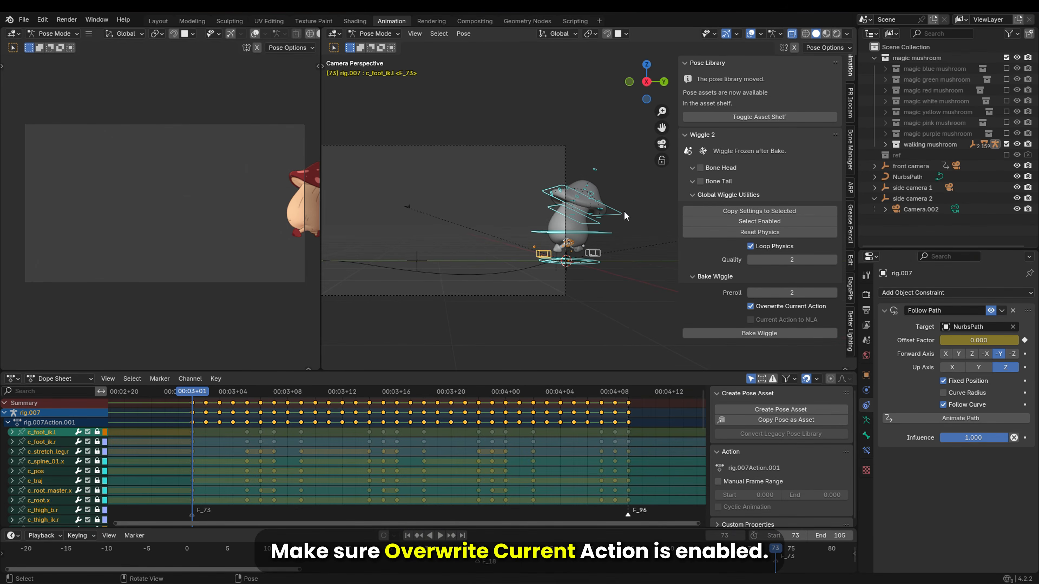
pyautogui.keyDown('shift'); pyautogui.moveTo(557, 282); pyautogui.dragTo(613, 282, button='middle'); pyautogui.keyUp('shift')
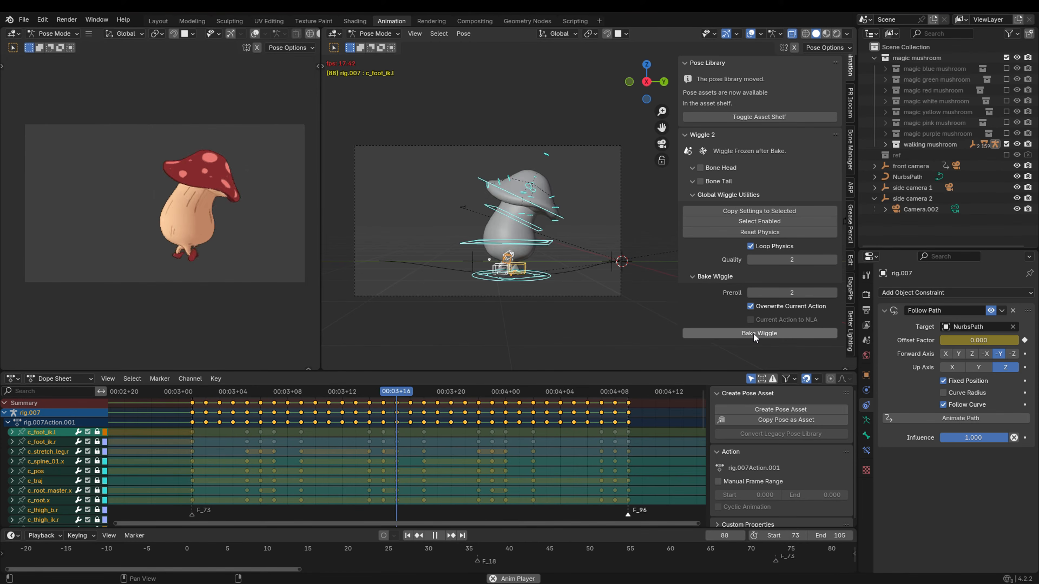
pyautogui.click(756, 333)
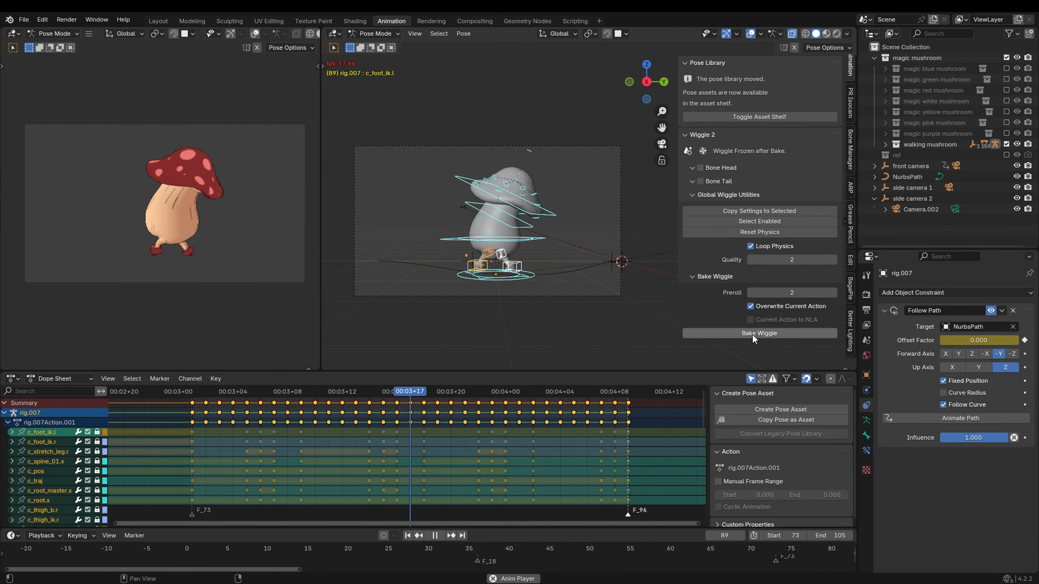